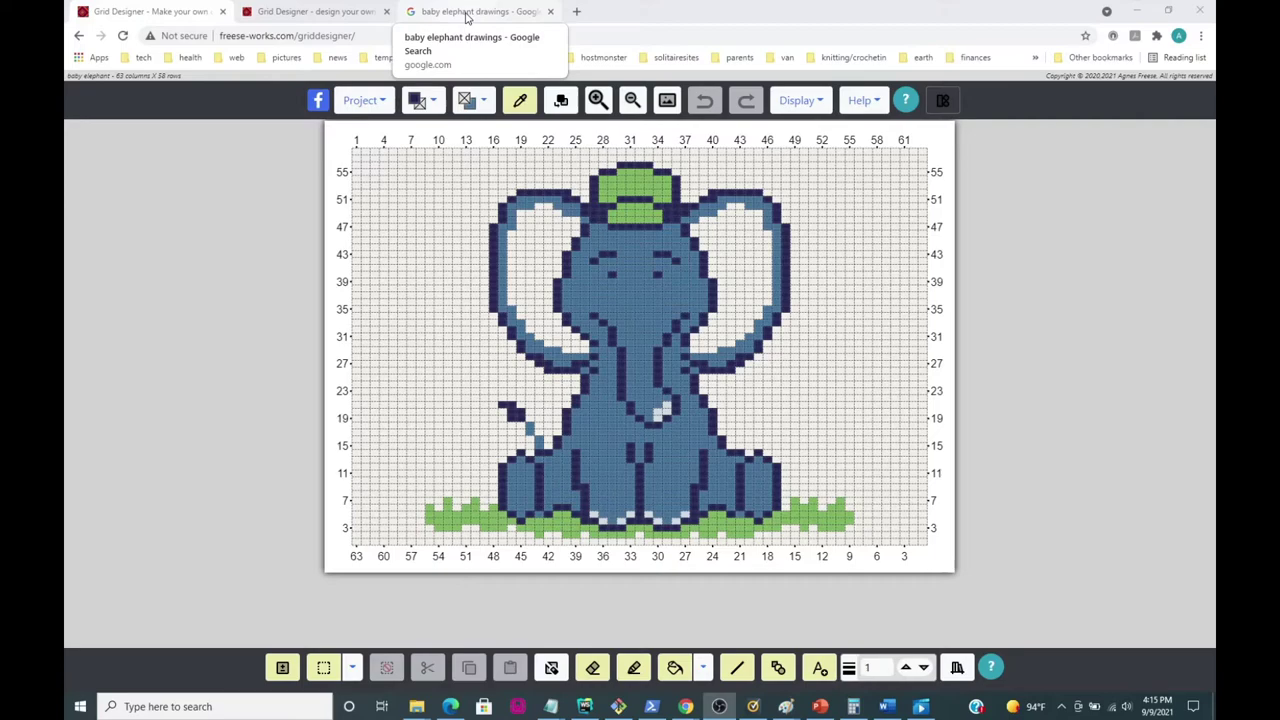
Step: Examine the Google image results for baby elephant drawings to find a suitable reference picture
click(466, 17)
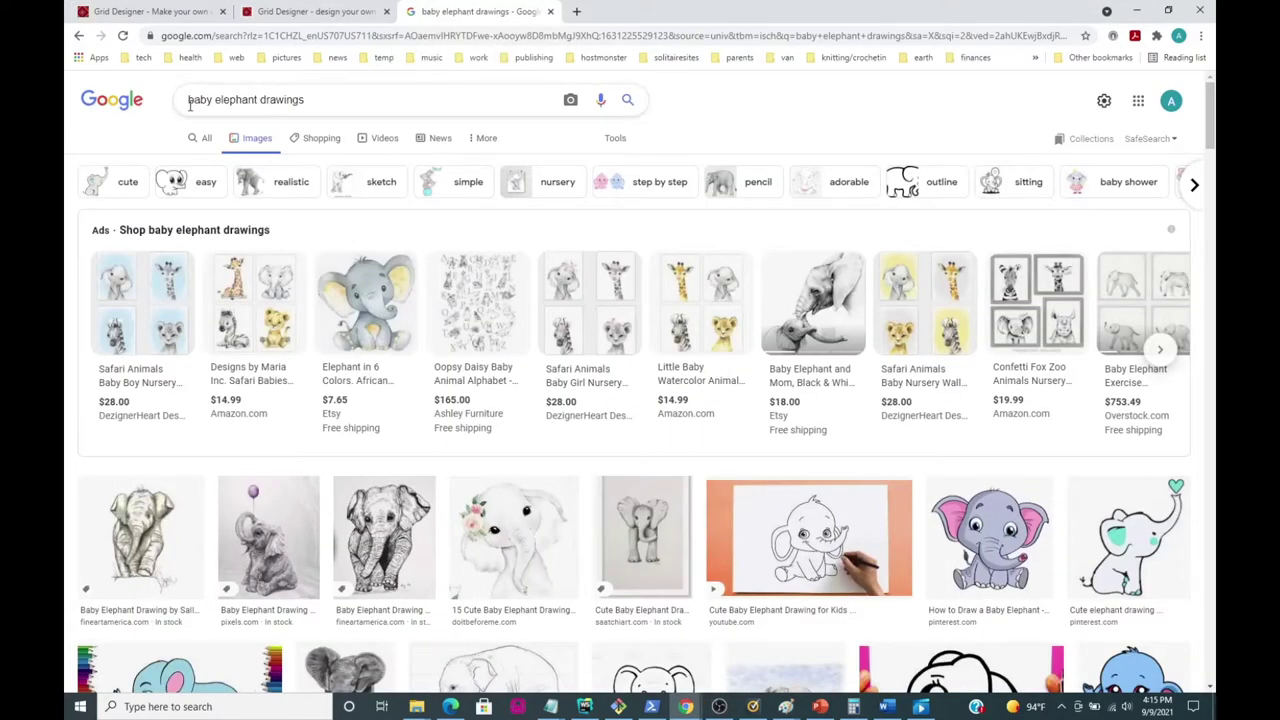
click(308, 102)
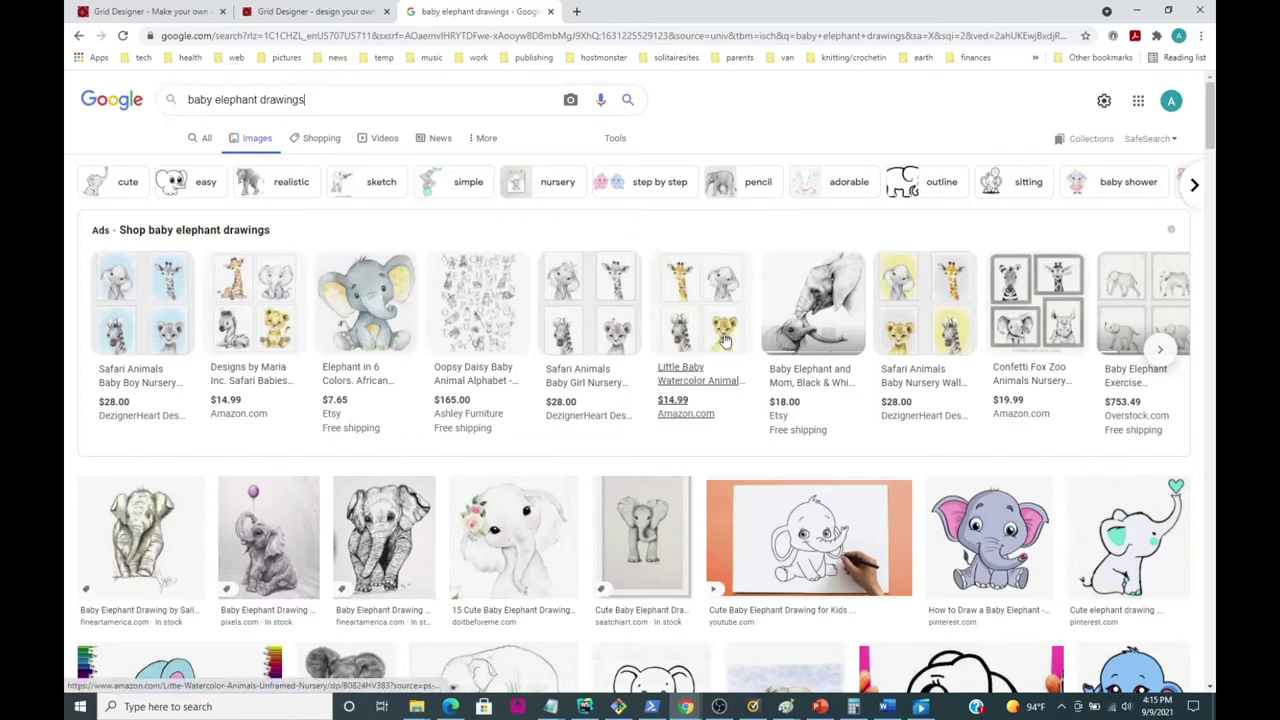
mouse_move(717, 462)
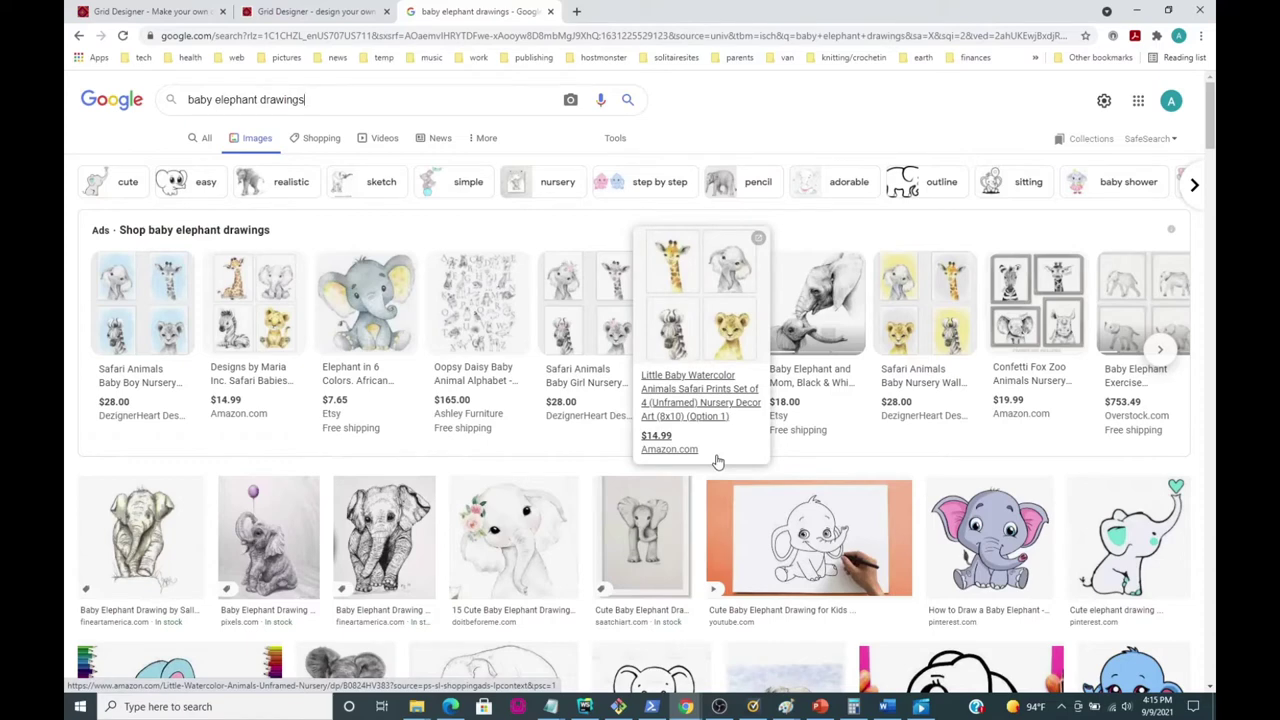
scroll(750, 490, down, 5)
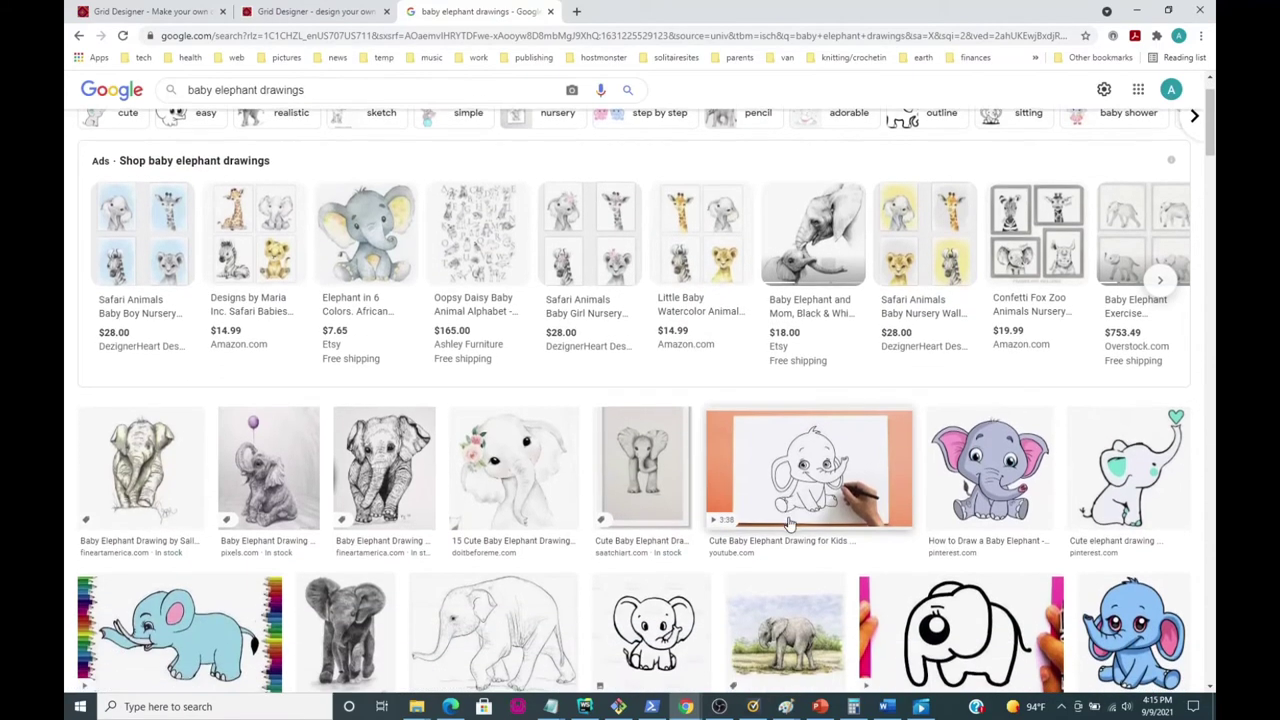
scroll(788, 522, down, 2)
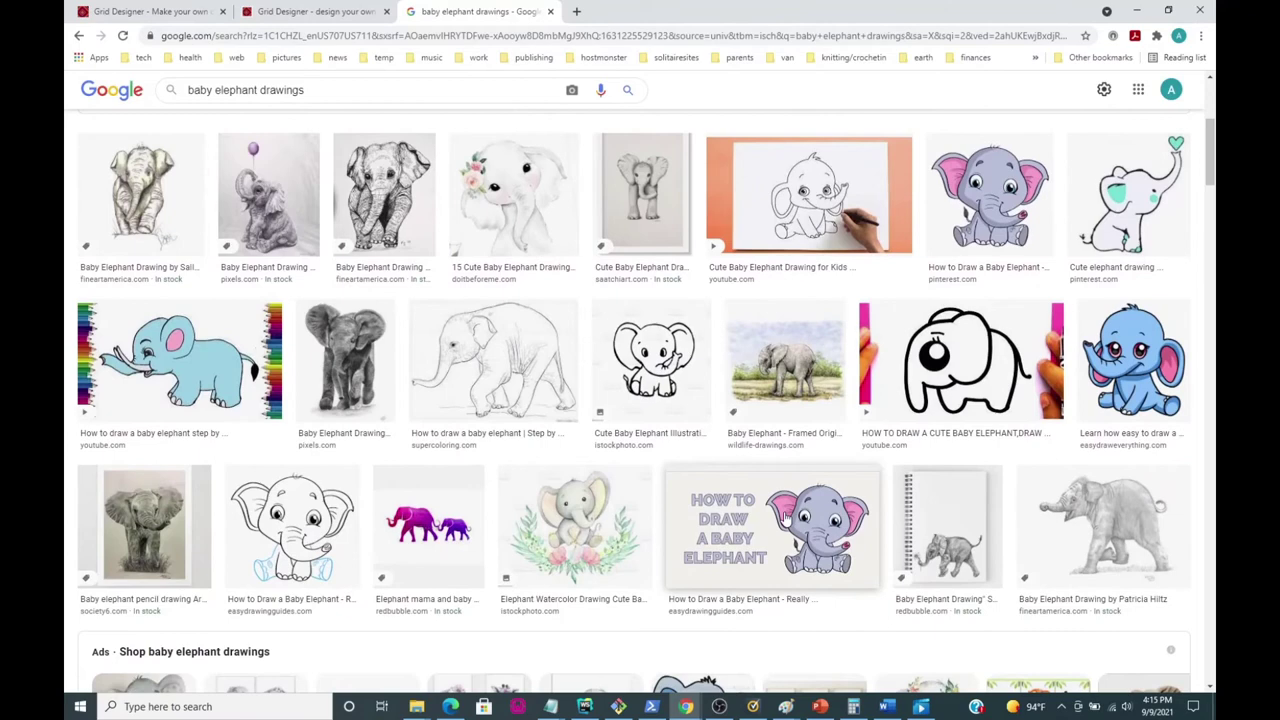
scroll(750, 495, up, 2)
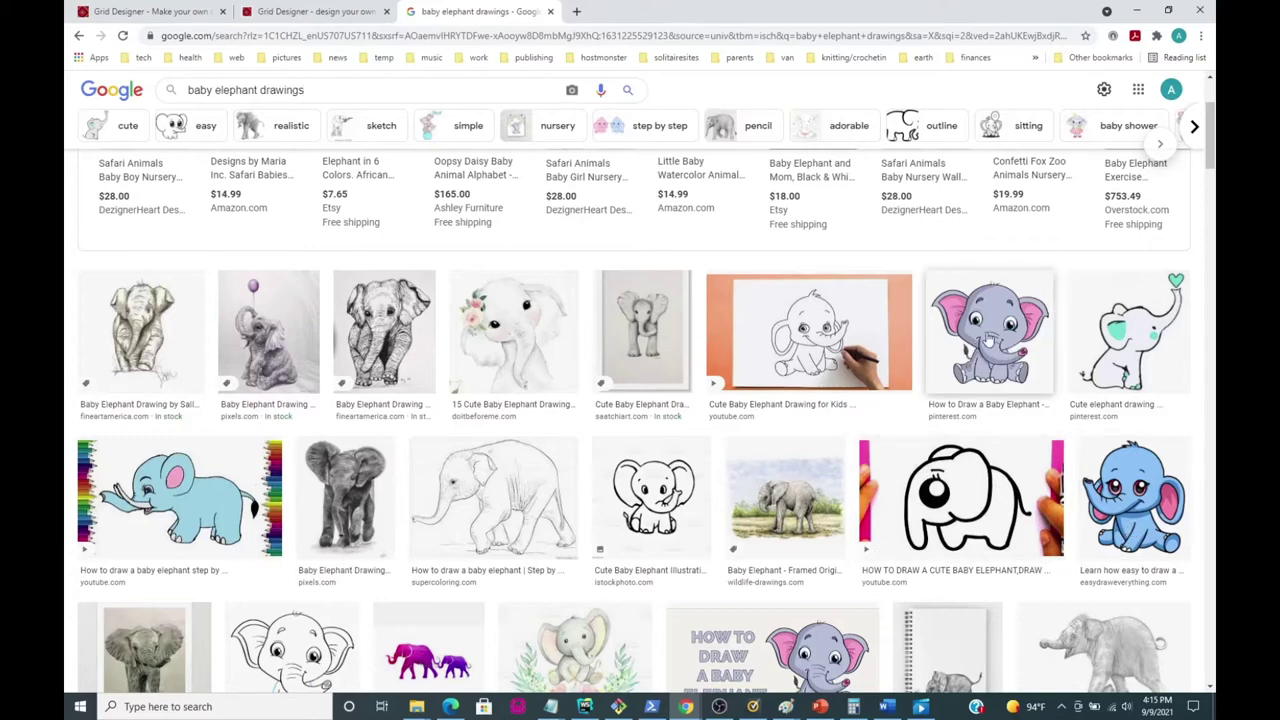
scroll(700, 505, down, 3)
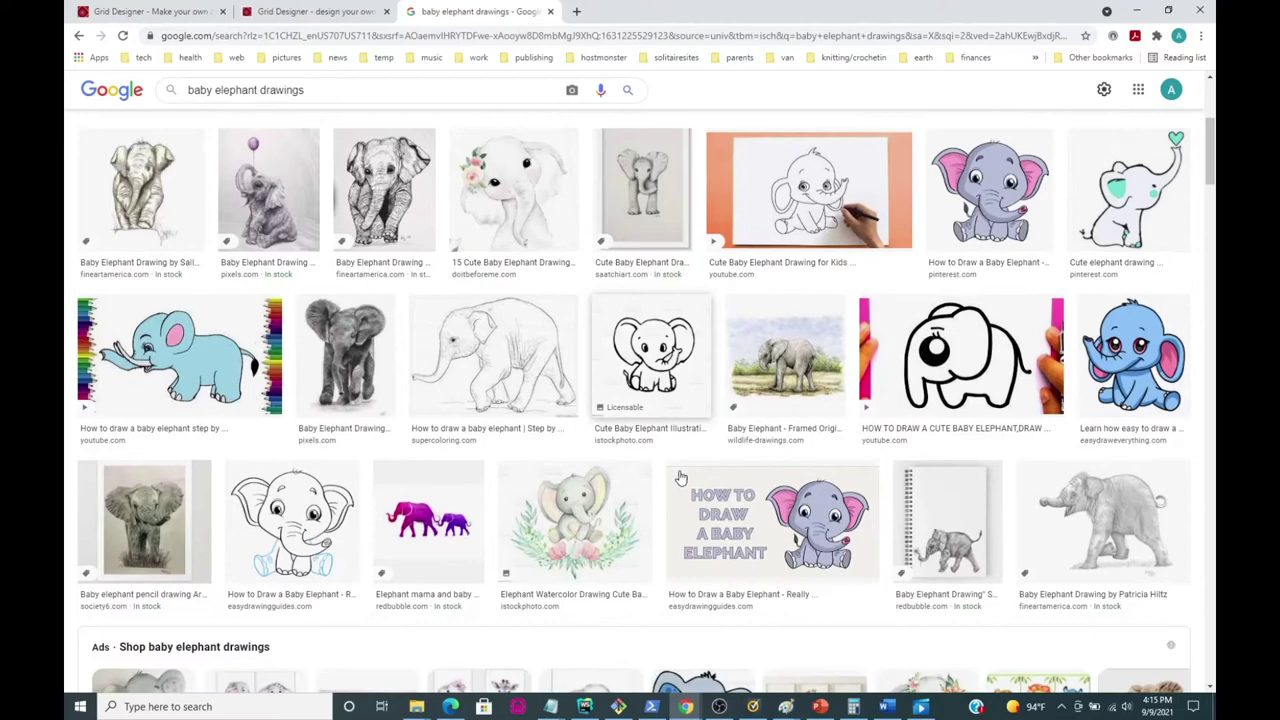
scroll(680, 478, up, 3)
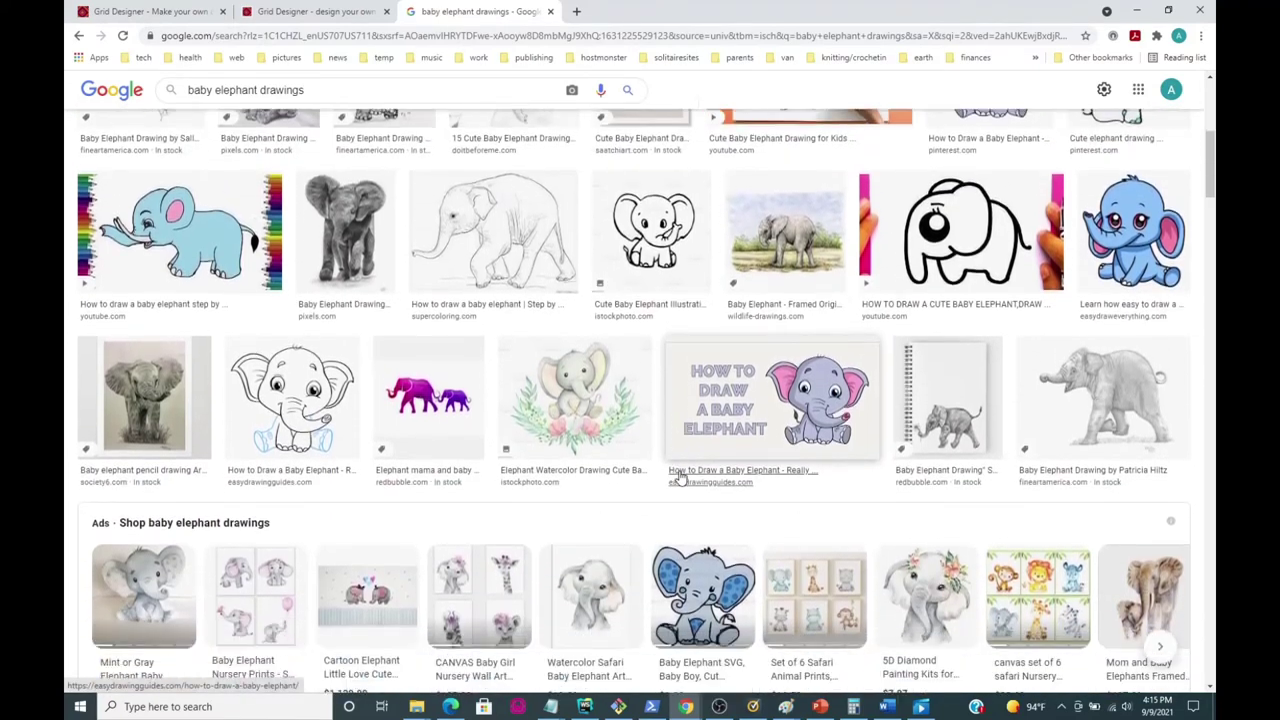
scroll(680, 478, down, 1)
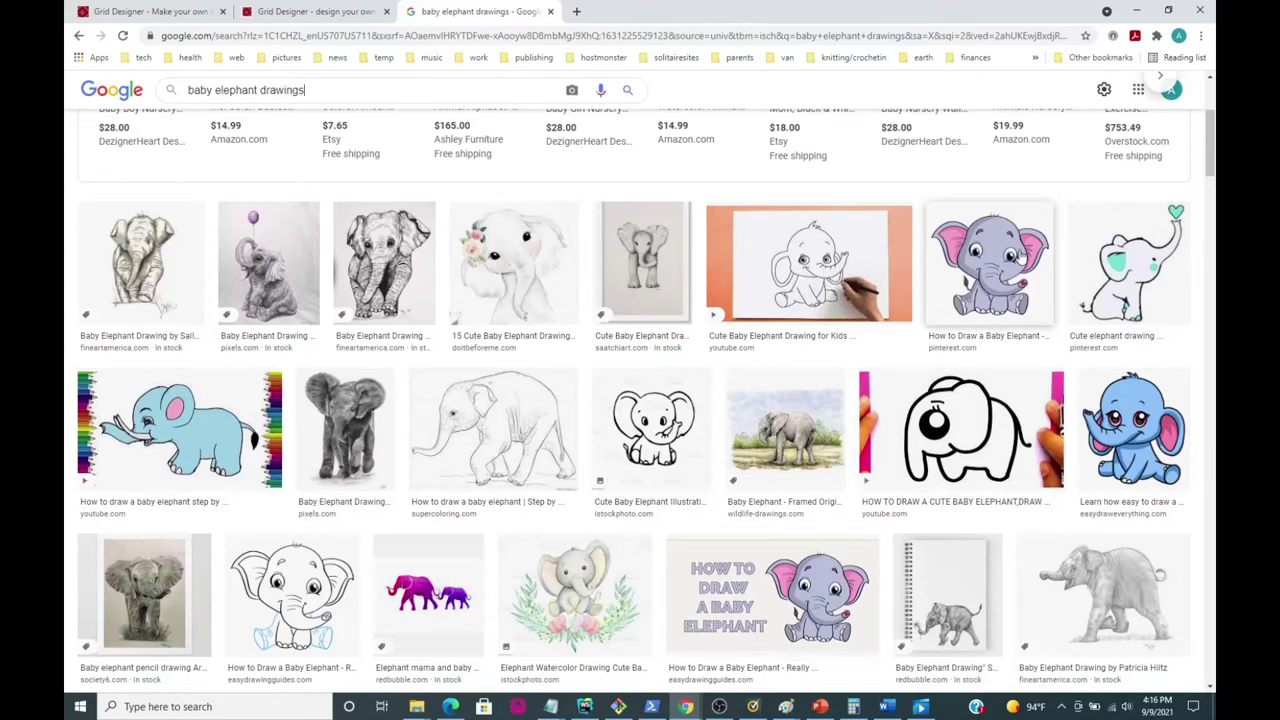
scroll(787, 477, down, 2)
scroll(784, 475, down, 1)
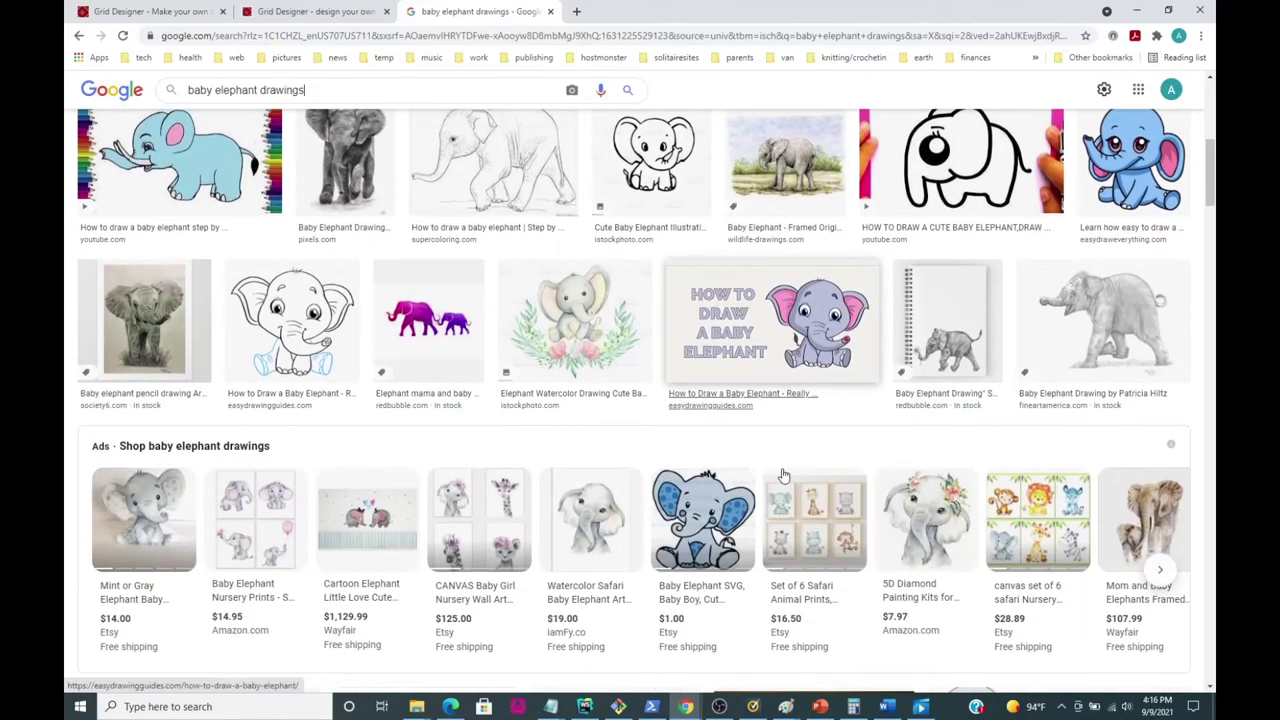
scroll(784, 476, down, 5)
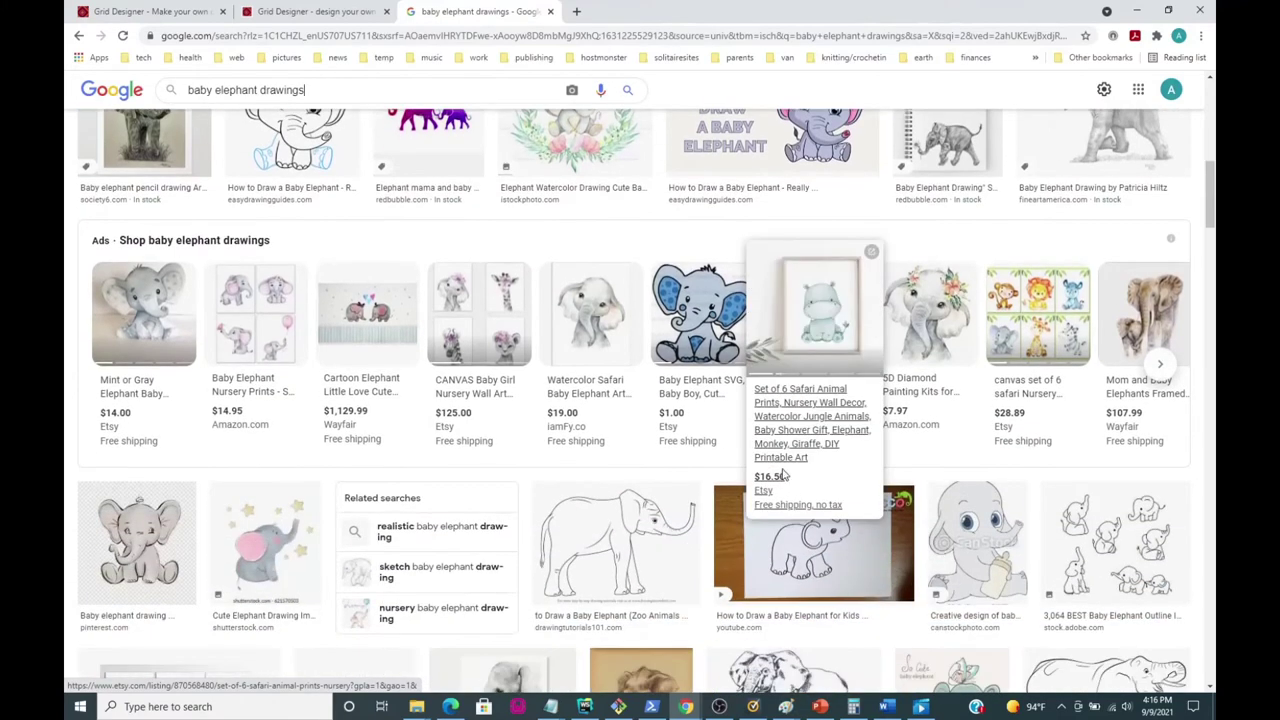
scroll(784, 475, down, 2)
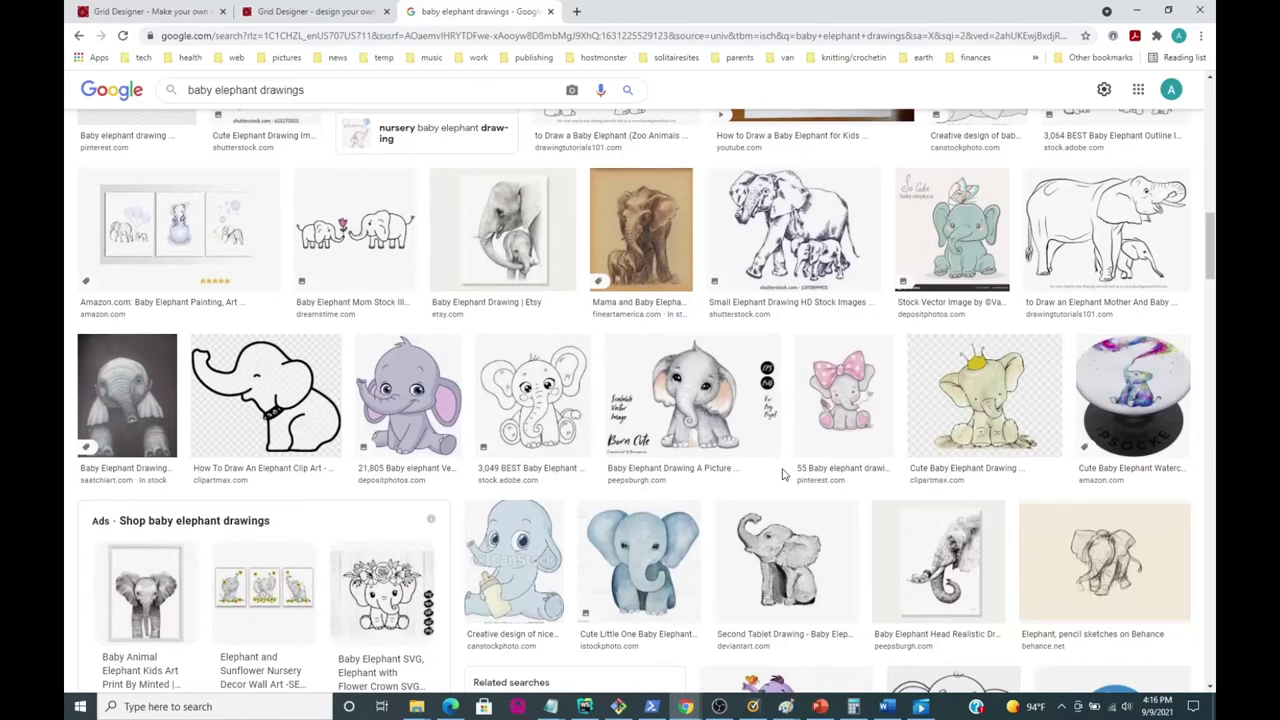
scroll(784, 475, down, 1)
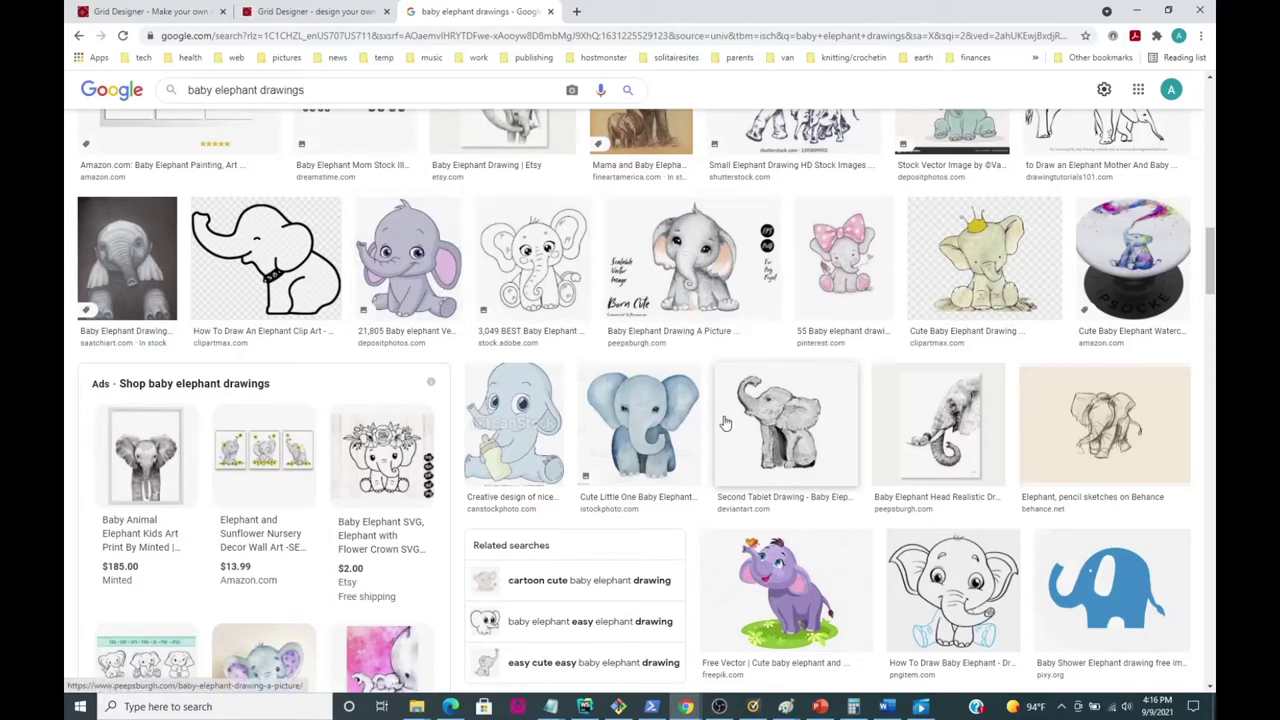
scroll(726, 423, up, 4)
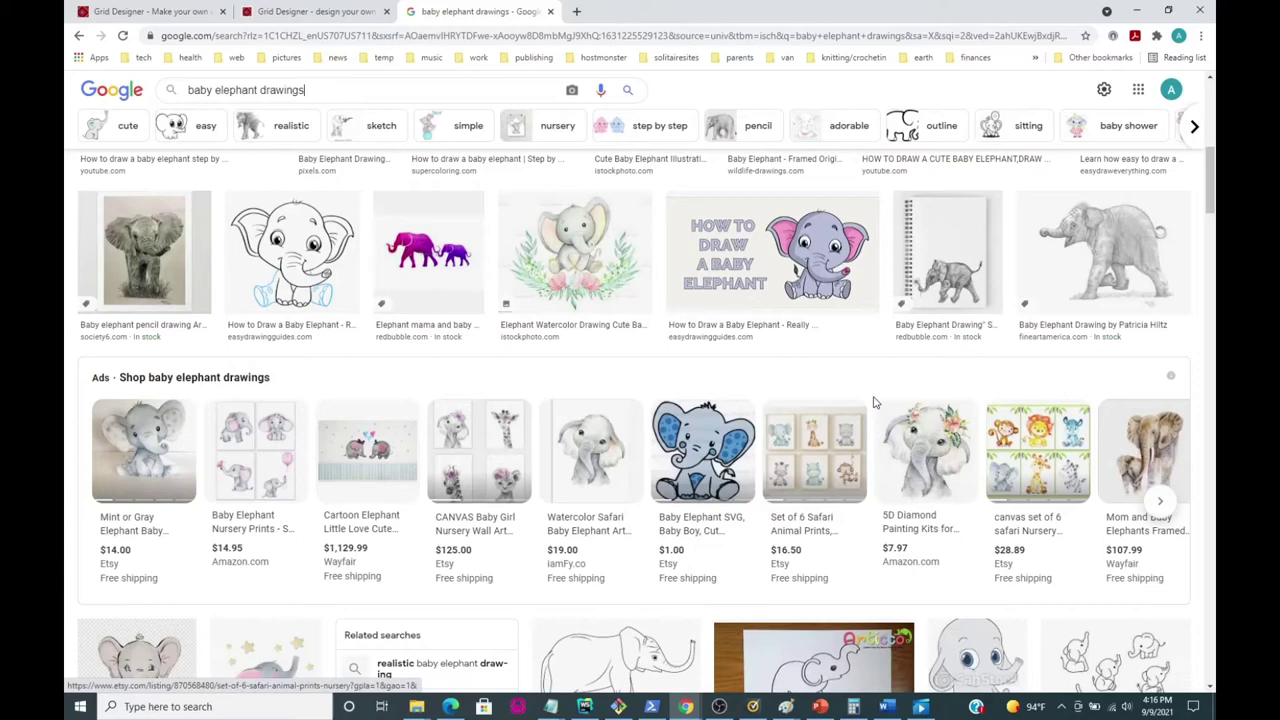
mouse_move(786, 442)
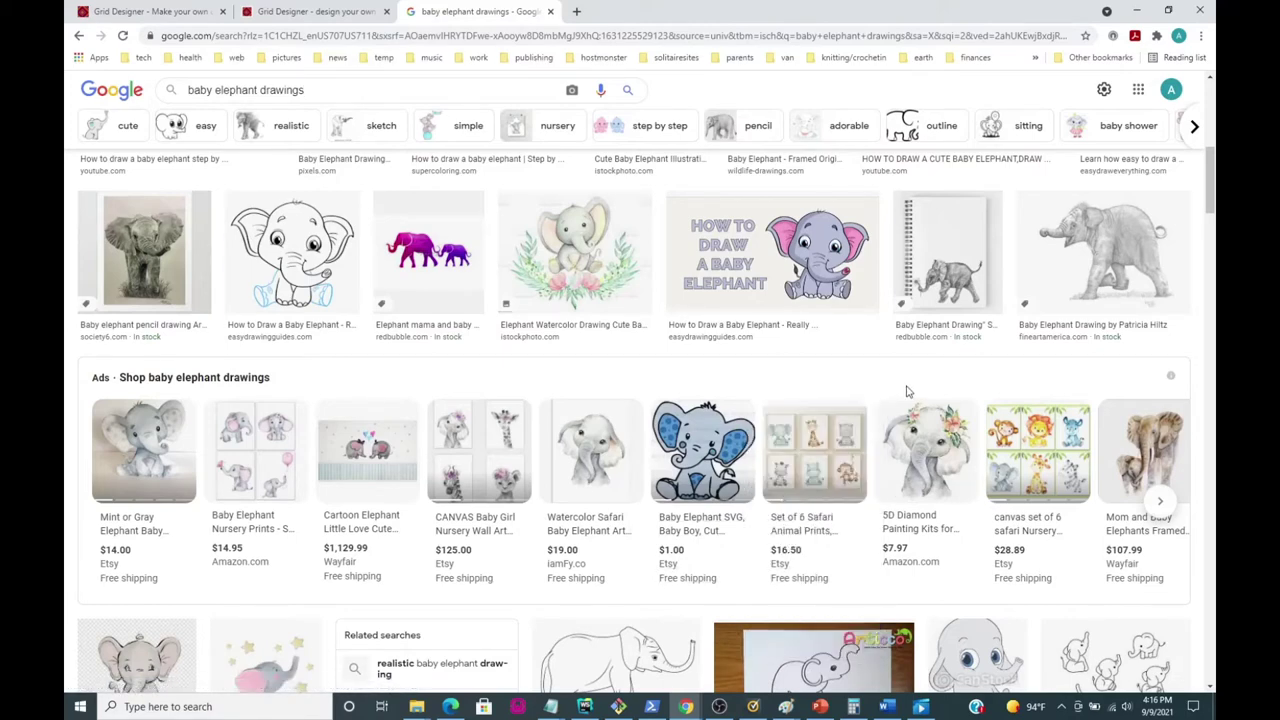
scroll(908, 391, down, 3)
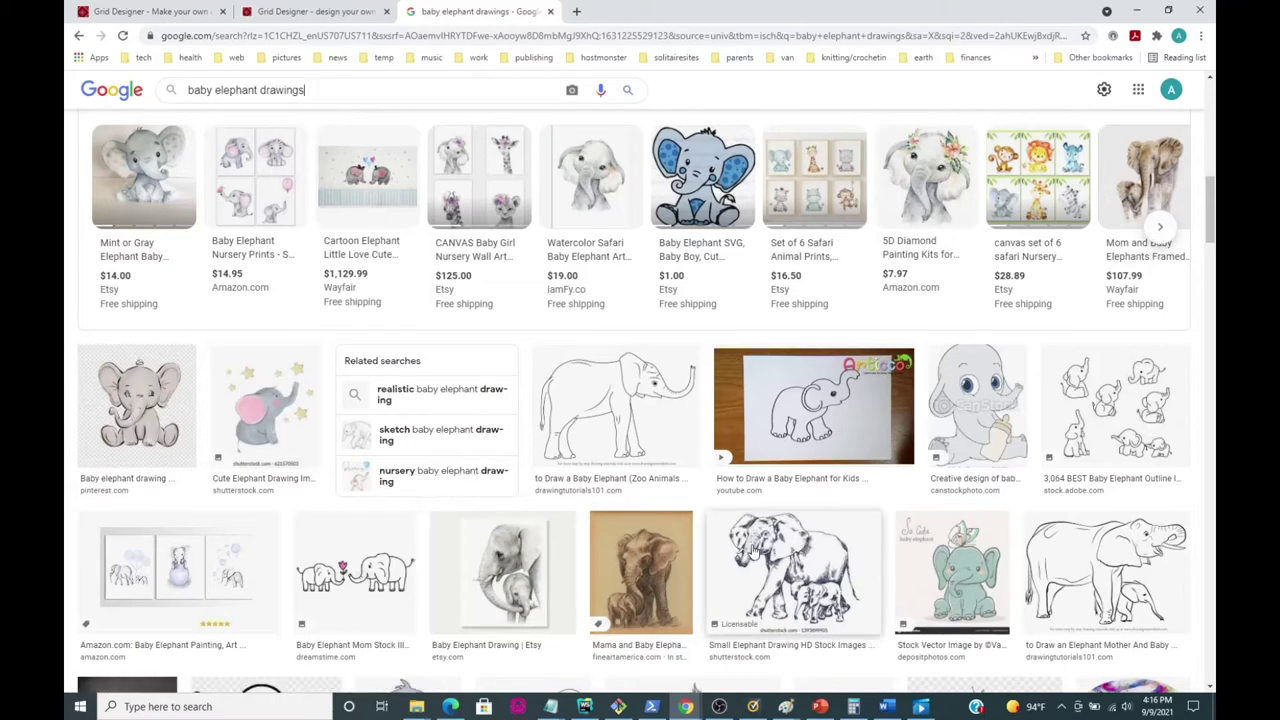
scroll(755, 549, down, 3)
scroll(752, 550, down, 1)
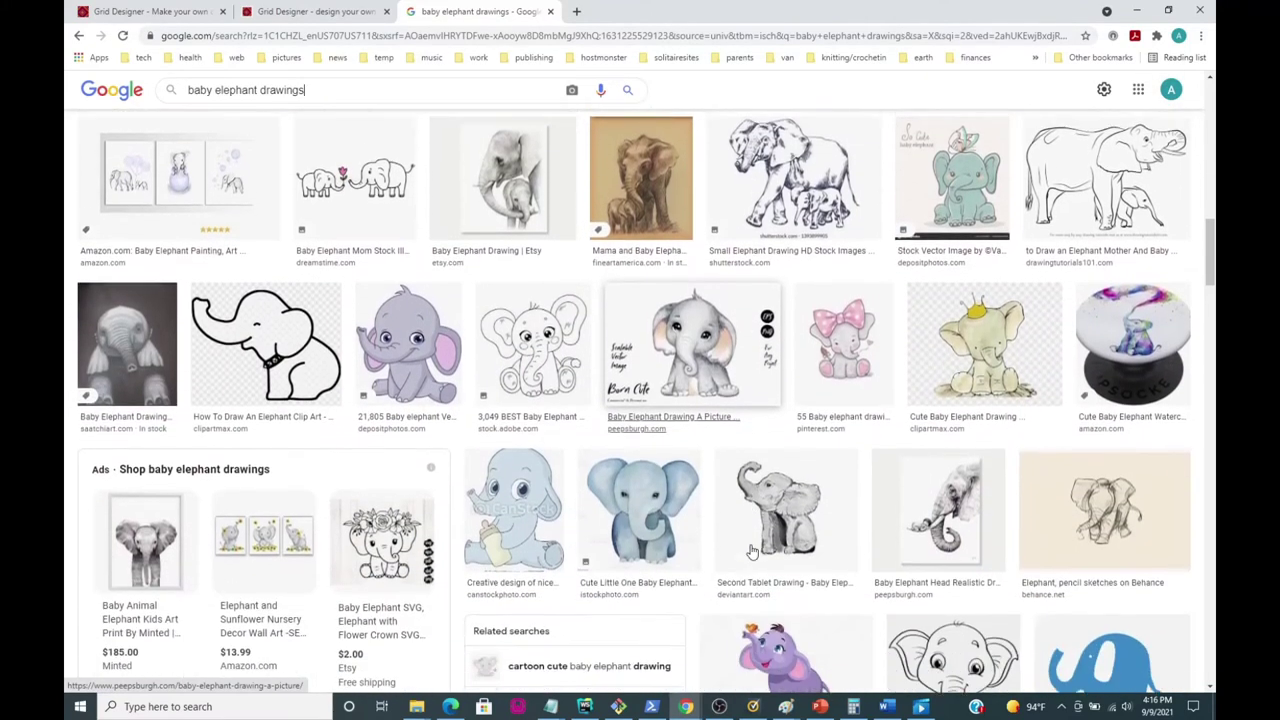
scroll(752, 550, down, 1)
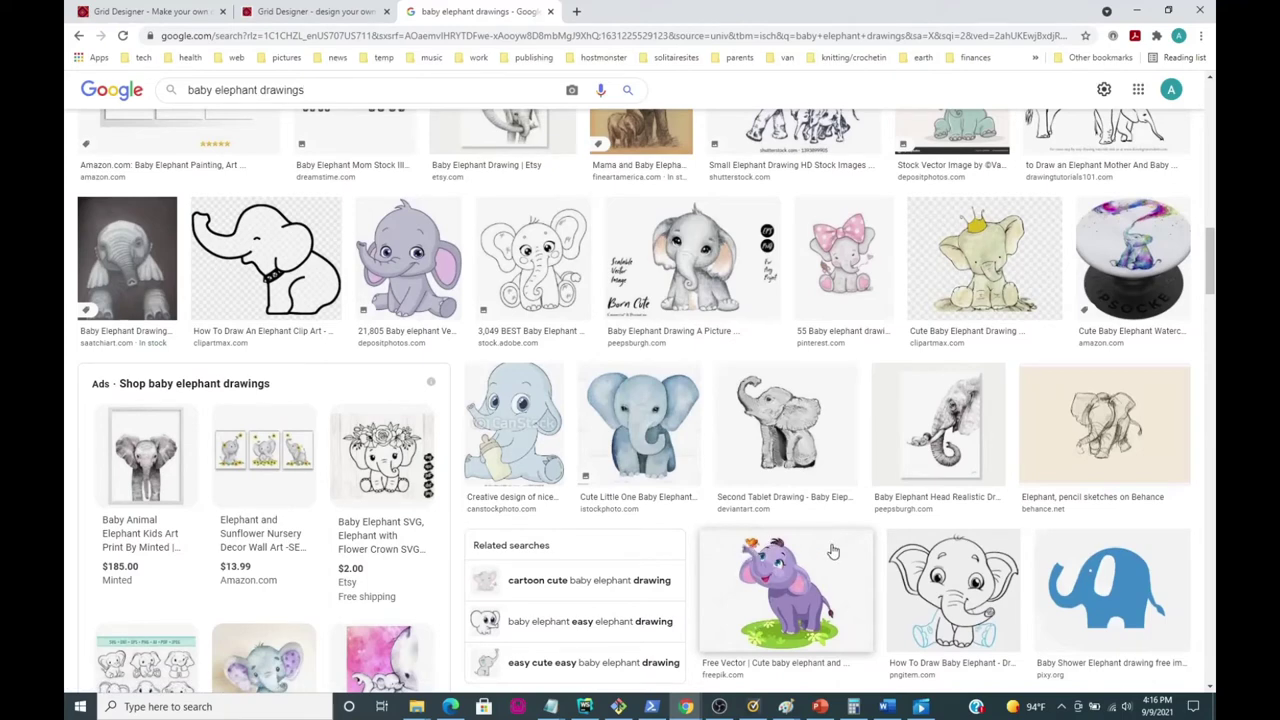
scroll(832, 551, up, 2)
scroll(830, 550, down, 15)
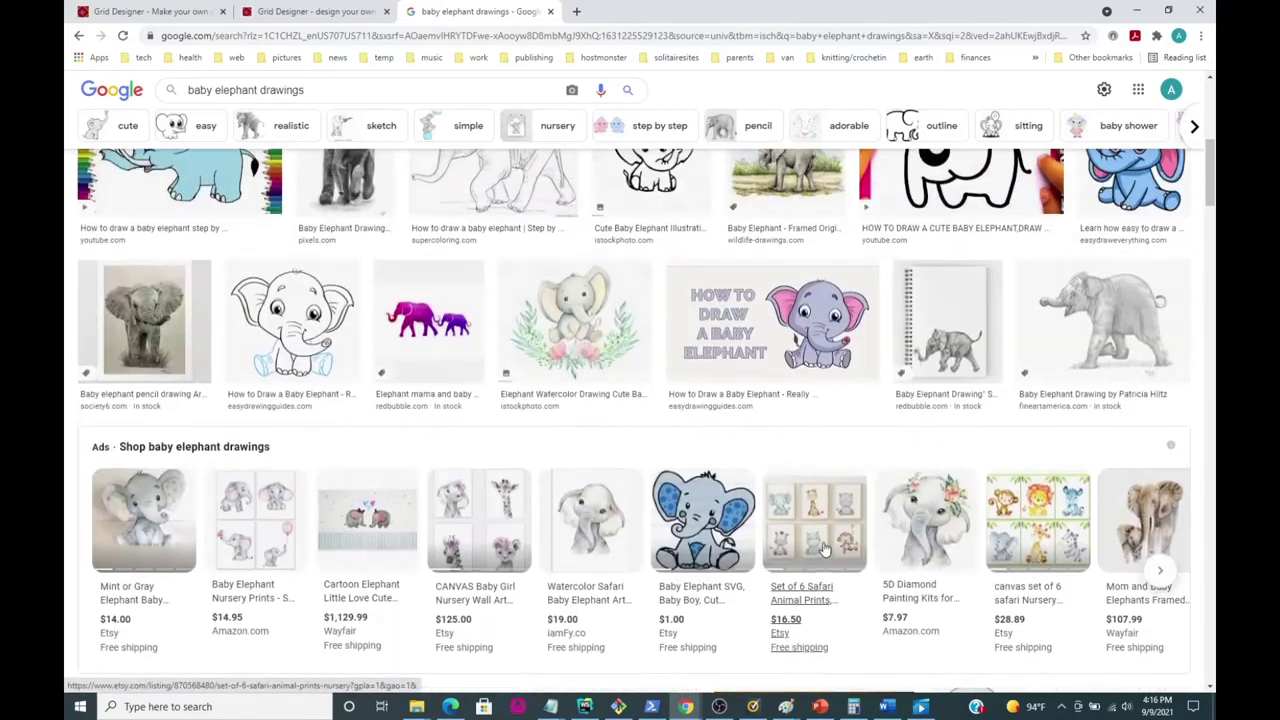
scroll(825, 549, up, 3)
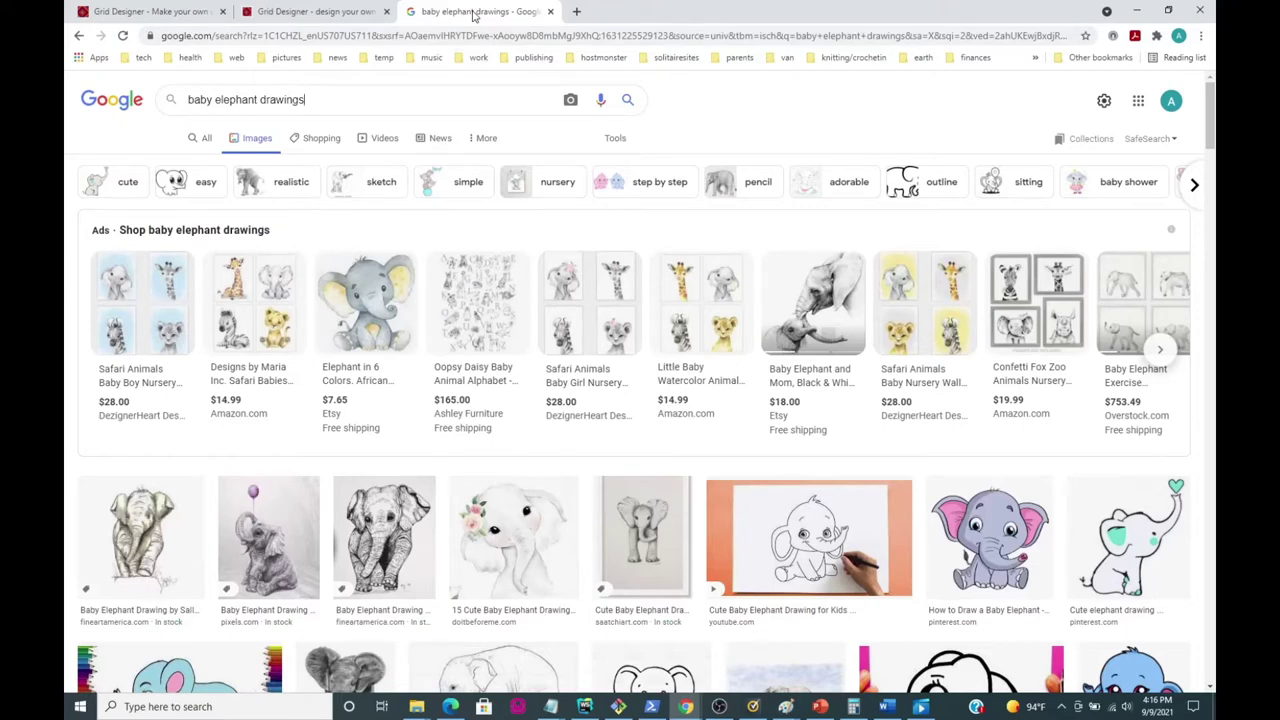
Step: Open the Grid Designer from the Freese-Works site and start a new project of type Knitting
click(299, 14)
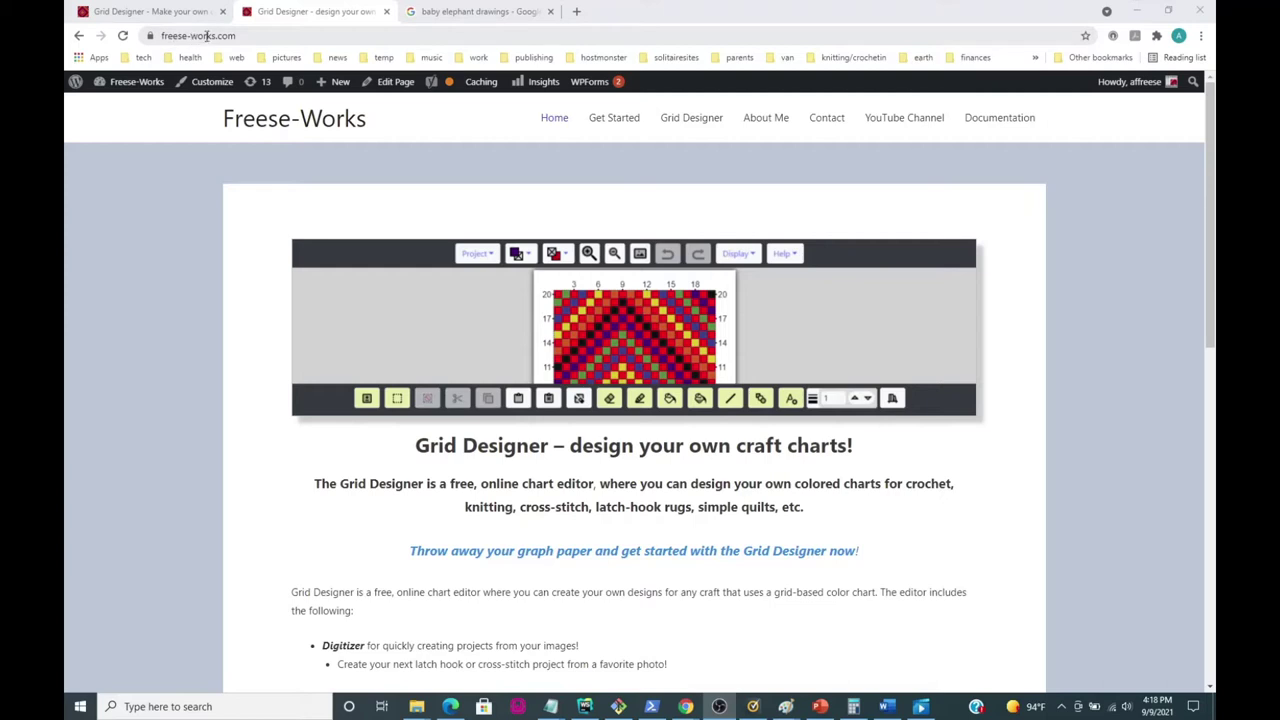
click(697, 122)
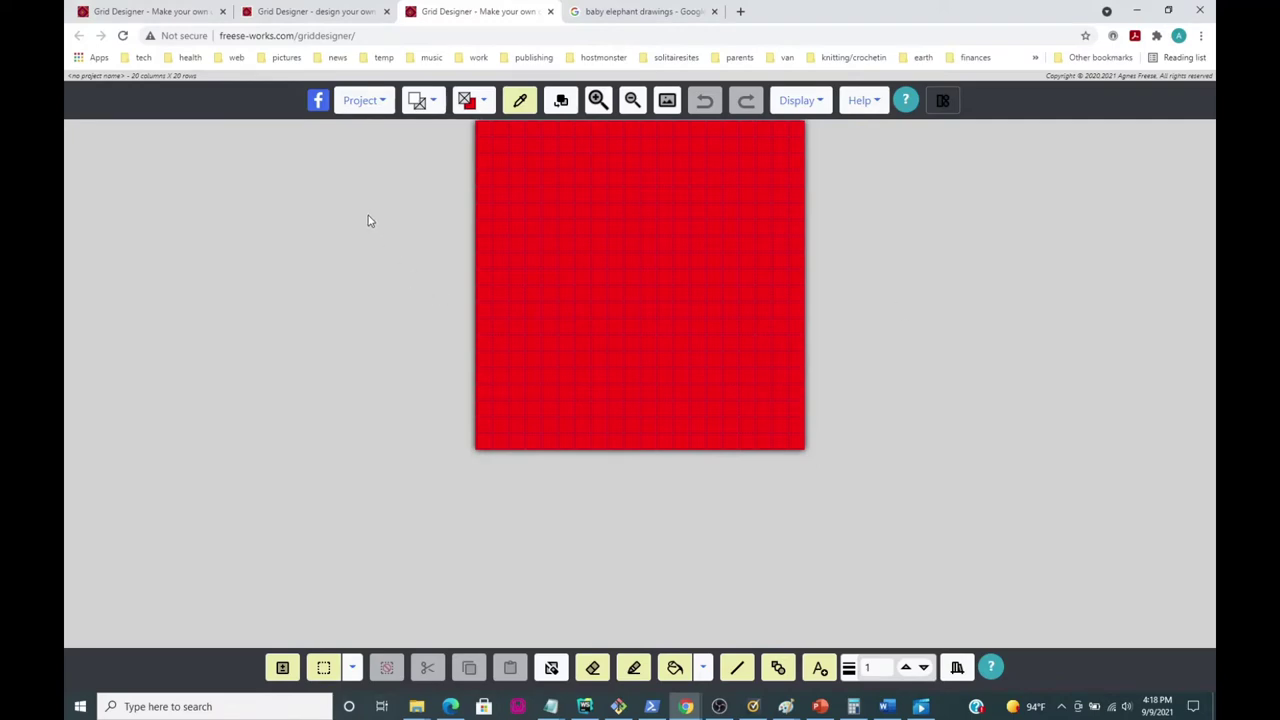
click(360, 101)
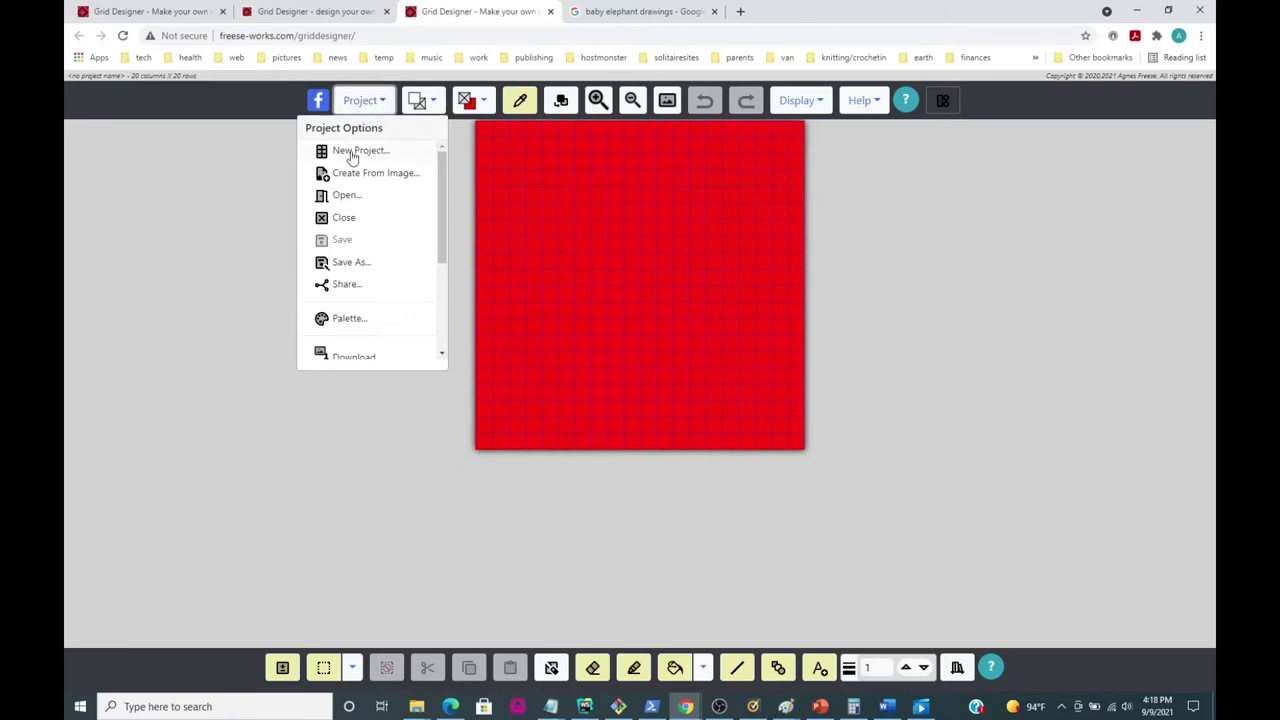
click(350, 152)
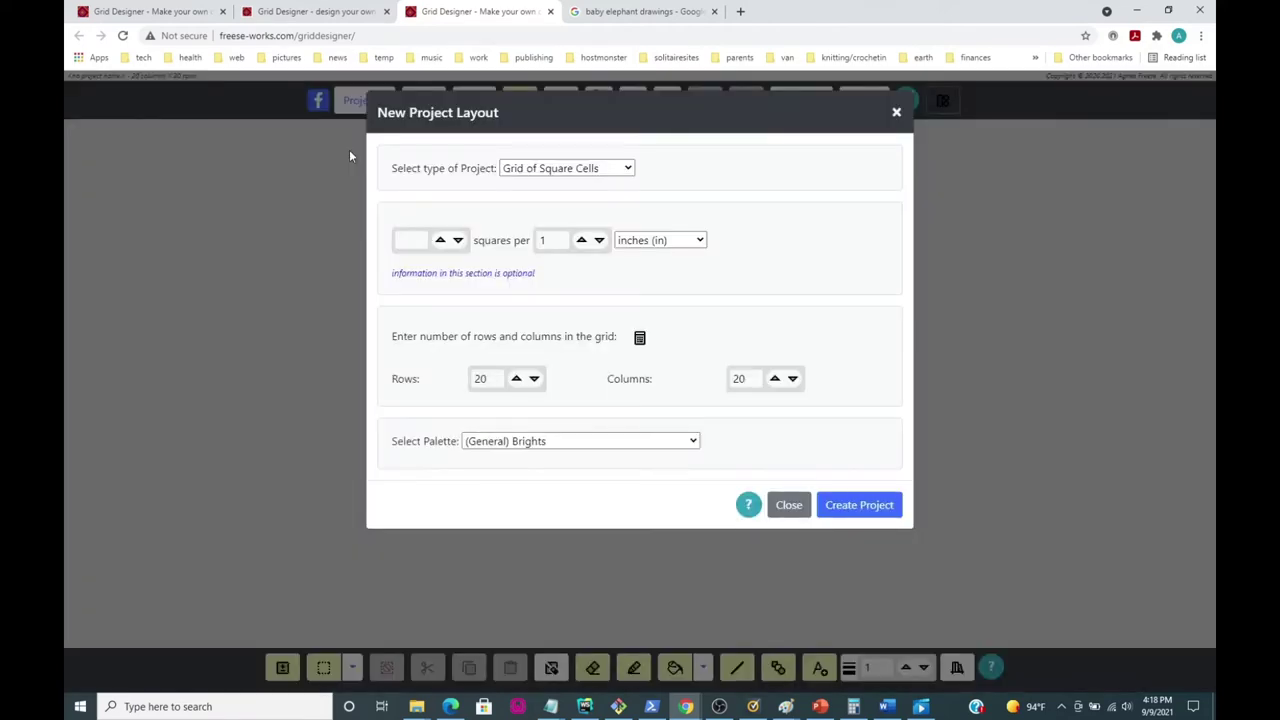
click(629, 169)
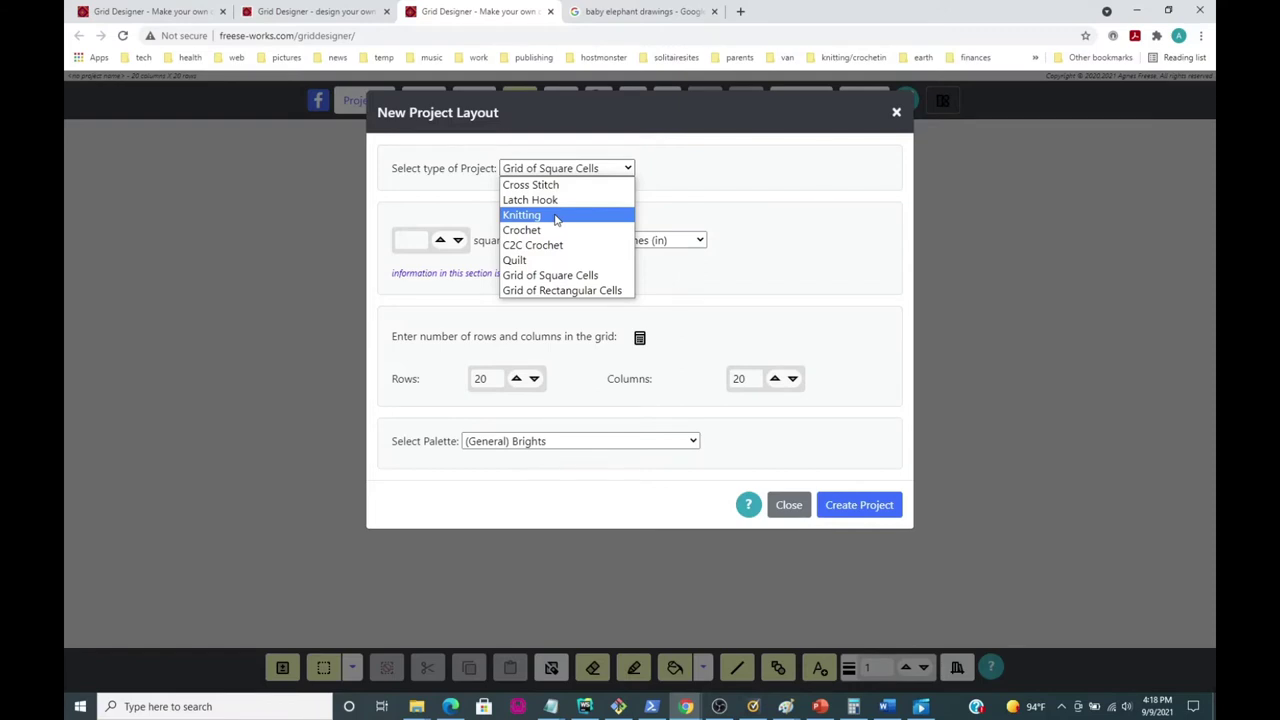
click(538, 216)
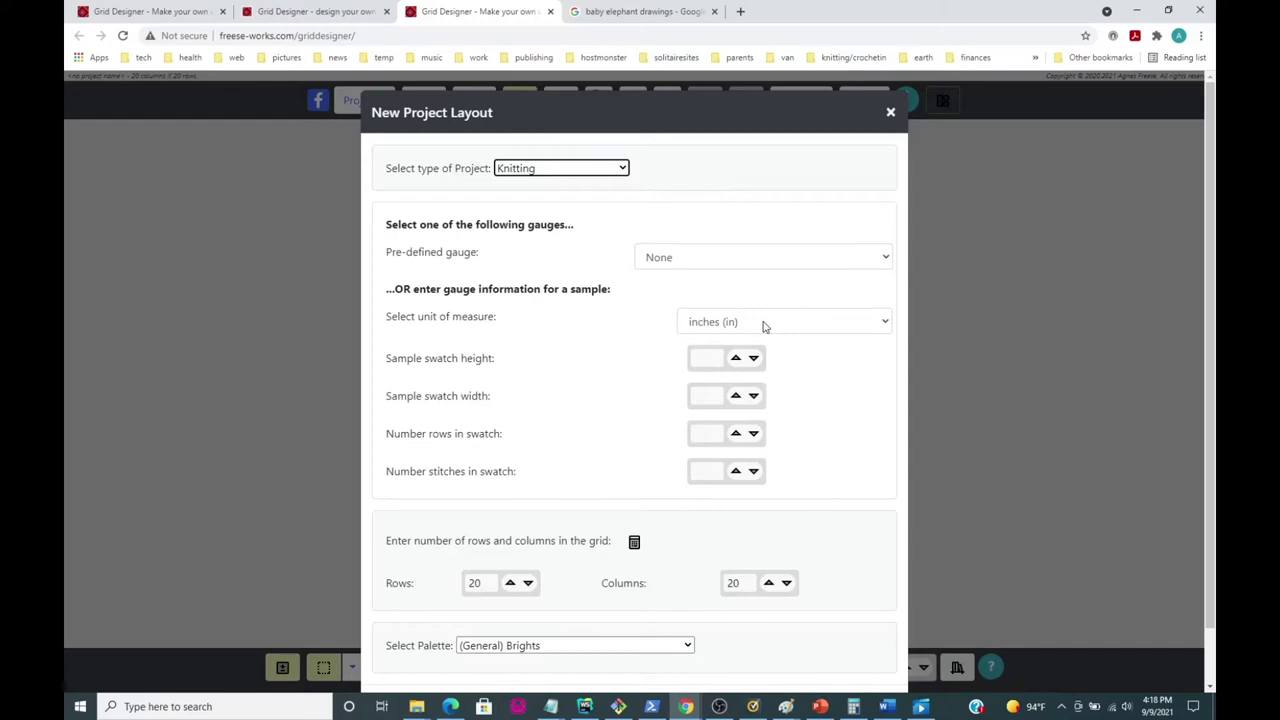
Step: Define the sample gauge in inches with swatch height 4, width 4, 28 rows and 21 stitches
click(698, 360)
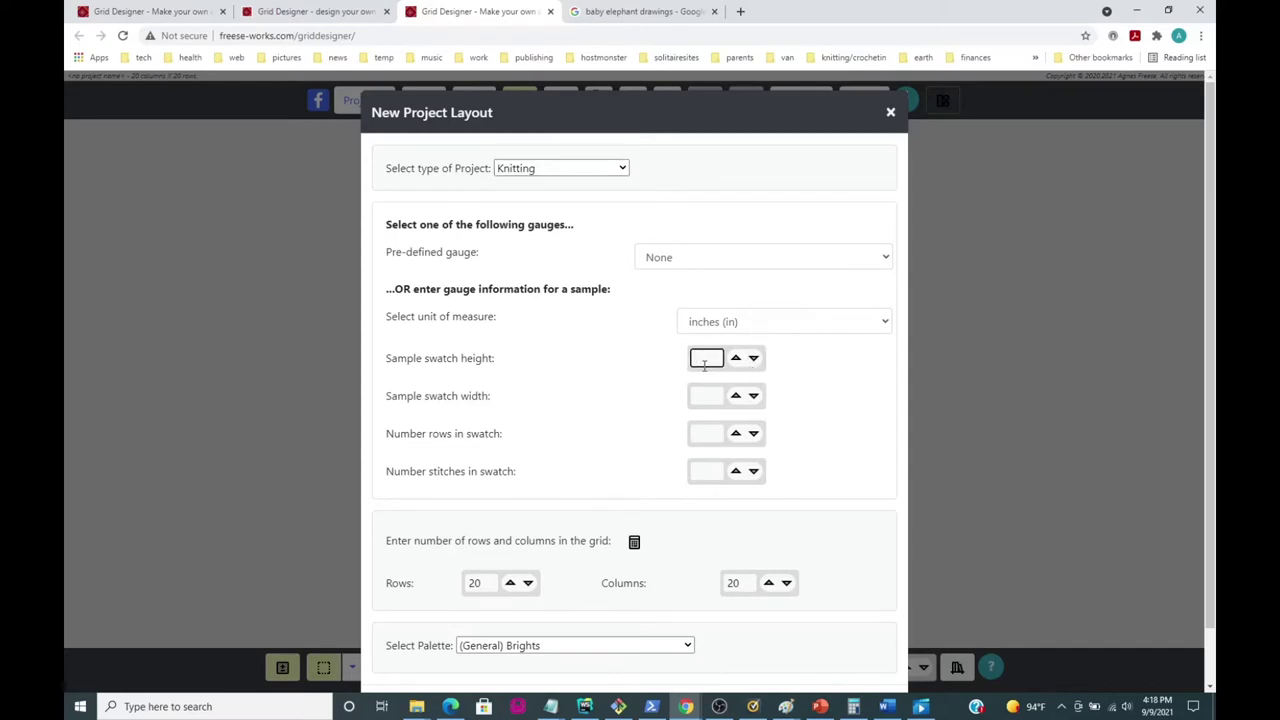
text(4)
click(707, 396)
text(4)
click(718, 433)
text(28)
click(707, 470)
text(21)
Step: Set the grid size to 58 rows and 63 columns
scroll(811, 478, down, 1)
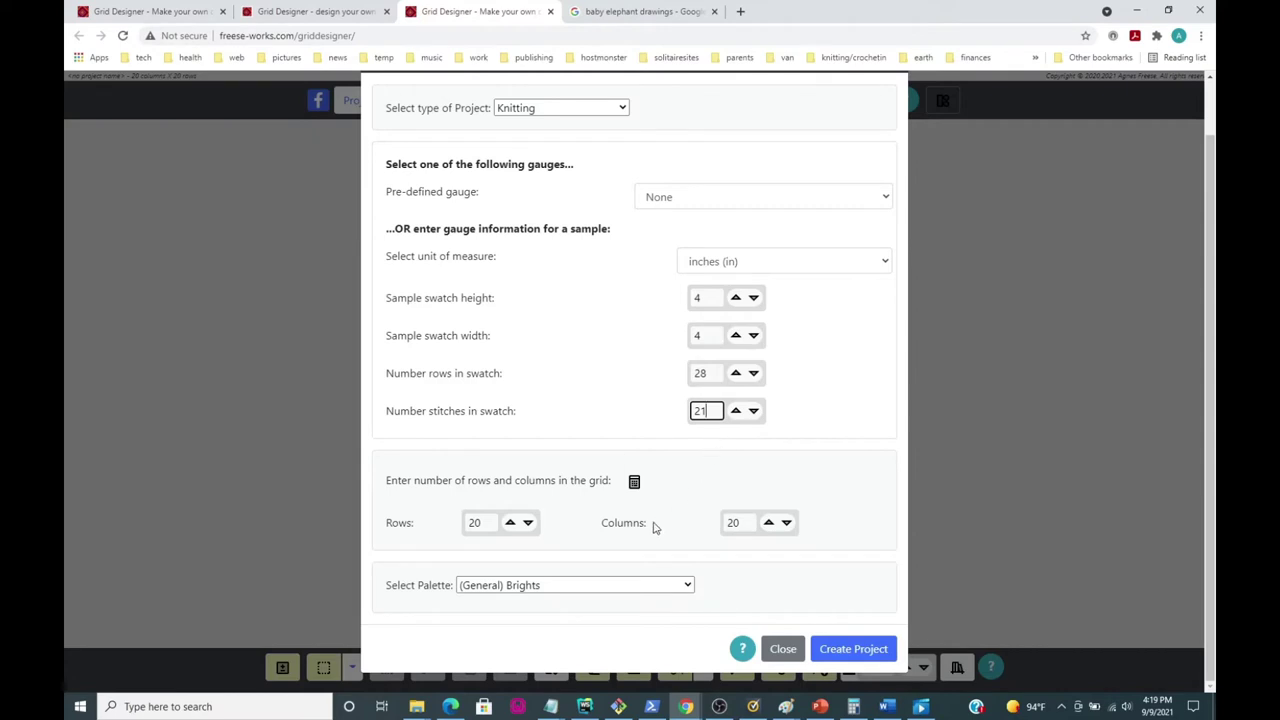
click(481, 522)
double_click(481, 522)
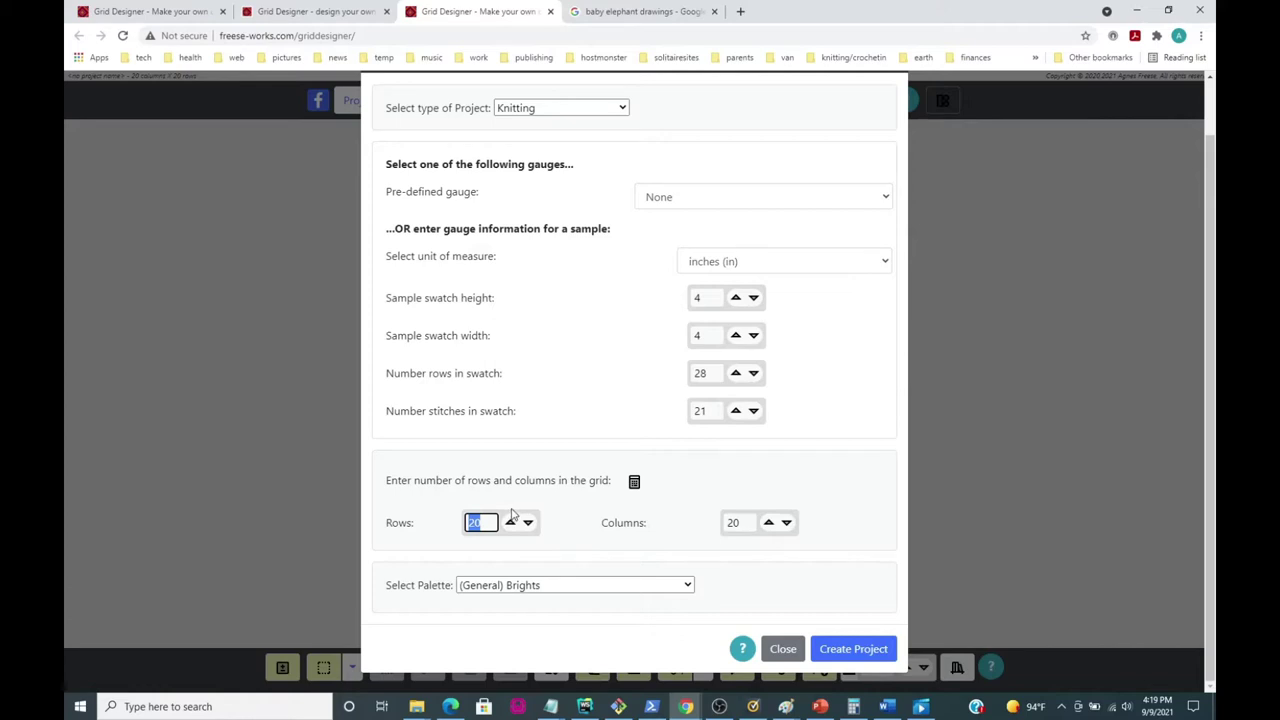
text(58)
click(735, 522)
drag(738, 522, 715, 527)
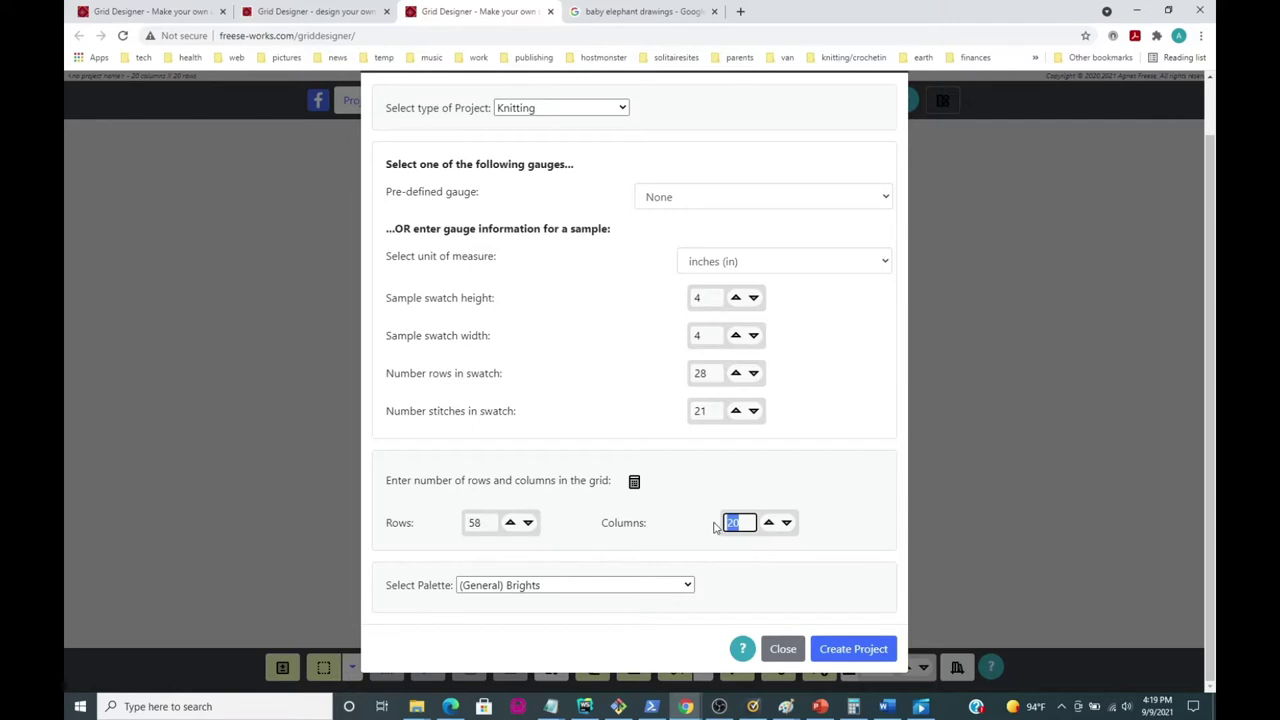
text(3)
text(6)
text(3)
Step: Review the available palettes, keep (General) Brights, and create the knitting project
click(680, 588)
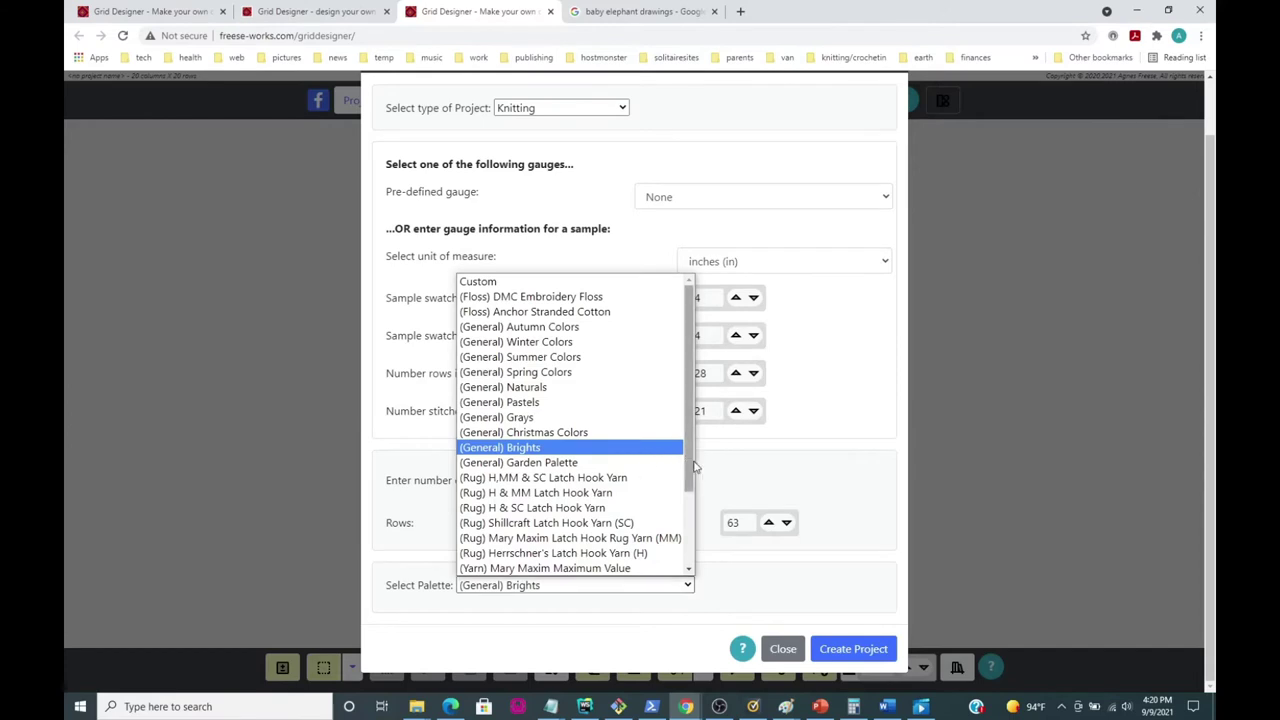
scroll(692, 468, down, 3)
click(465, 601)
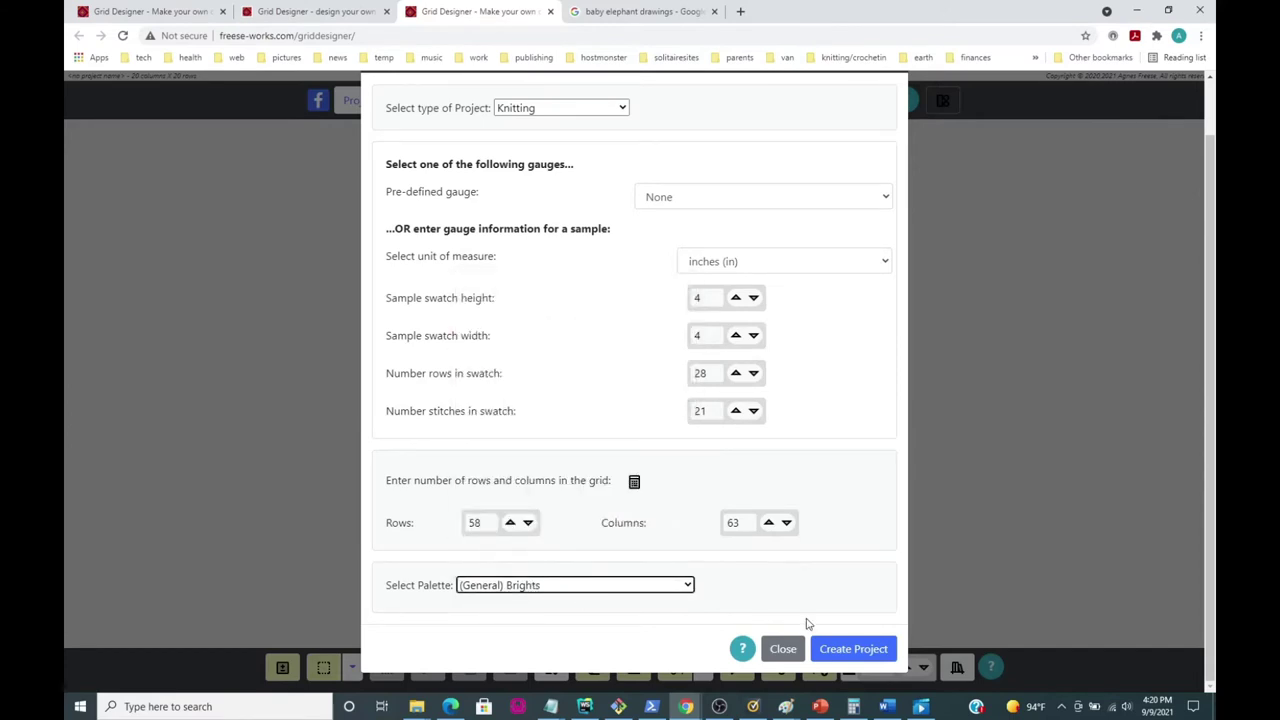
click(853, 650)
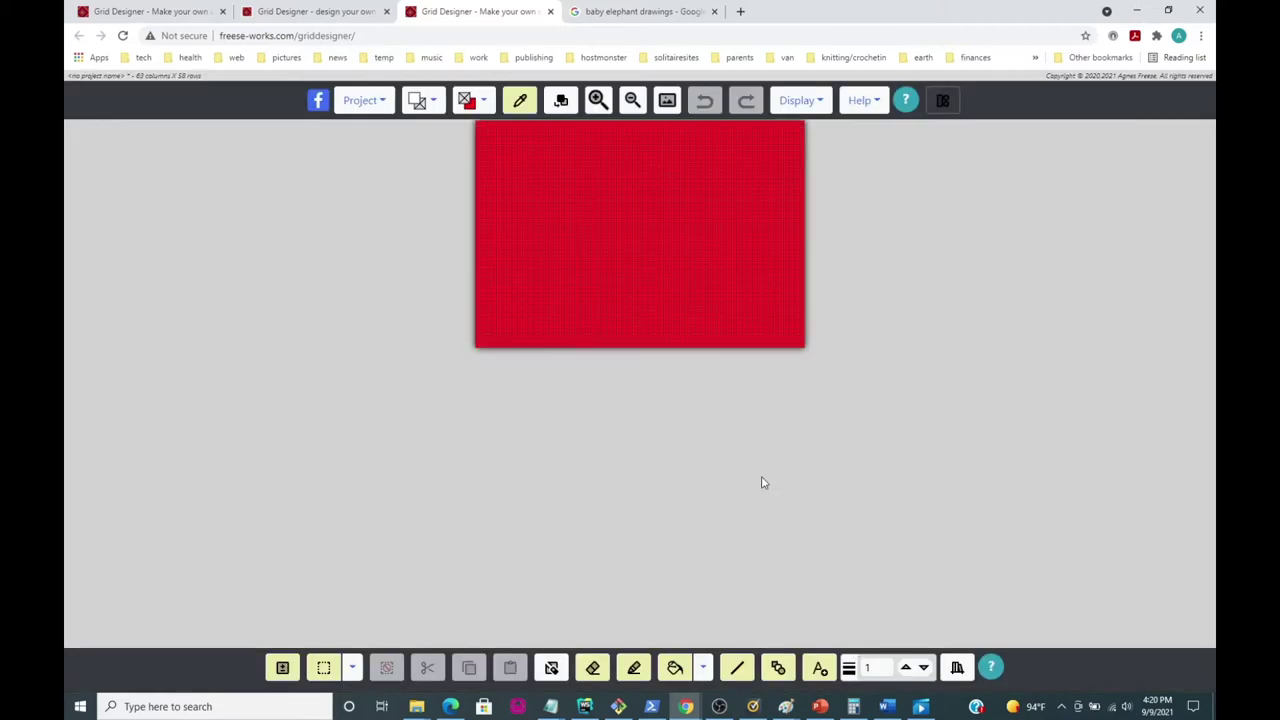
Step: Move the blank chart to the middle of the workspace and zoom in on it
drag(638, 192, 631, 338)
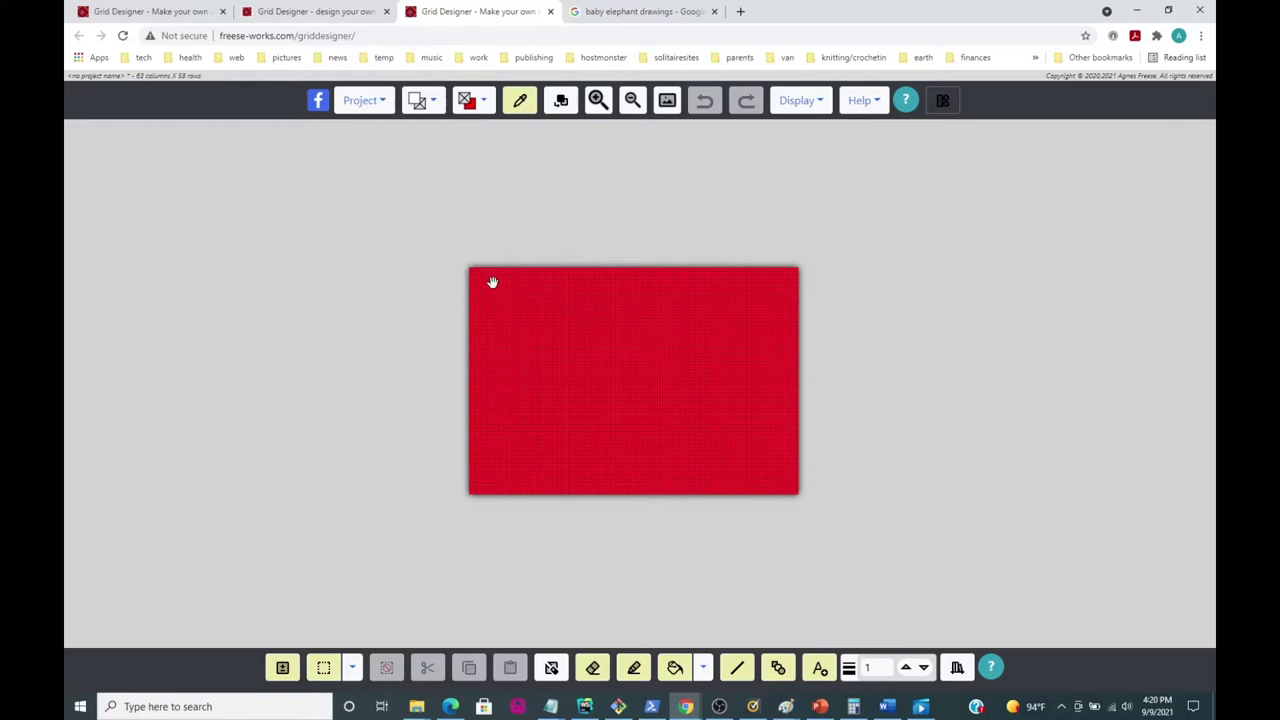
click(597, 100)
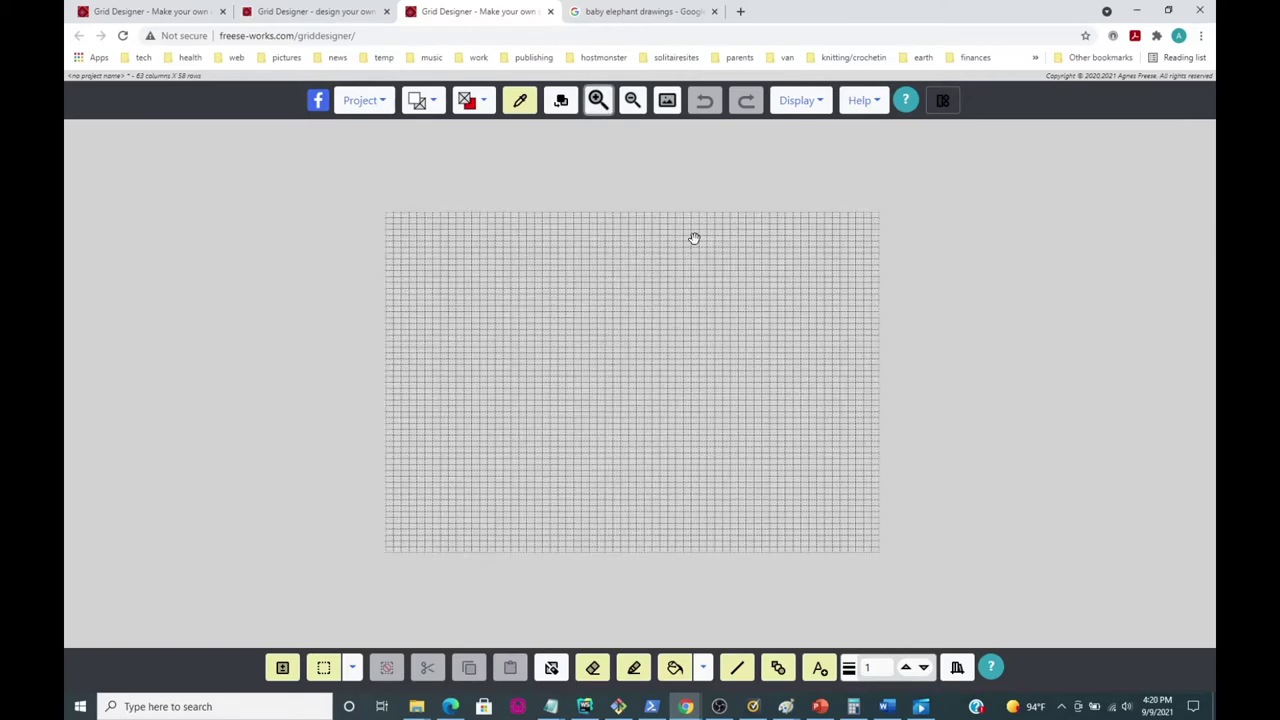
Step: Open the project's palette selection and preview general palettes such as Winter Colors, Spring Colors and Pastels
drag(628, 238, 646, 240)
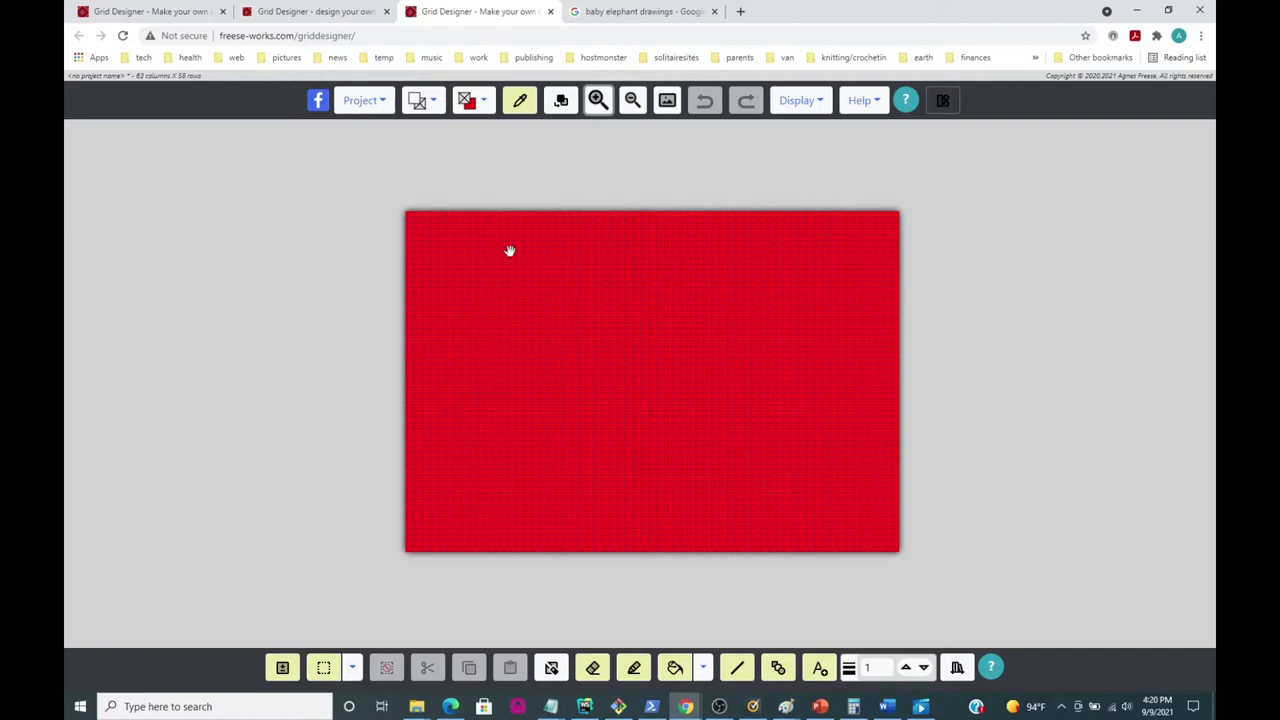
click(372, 104)
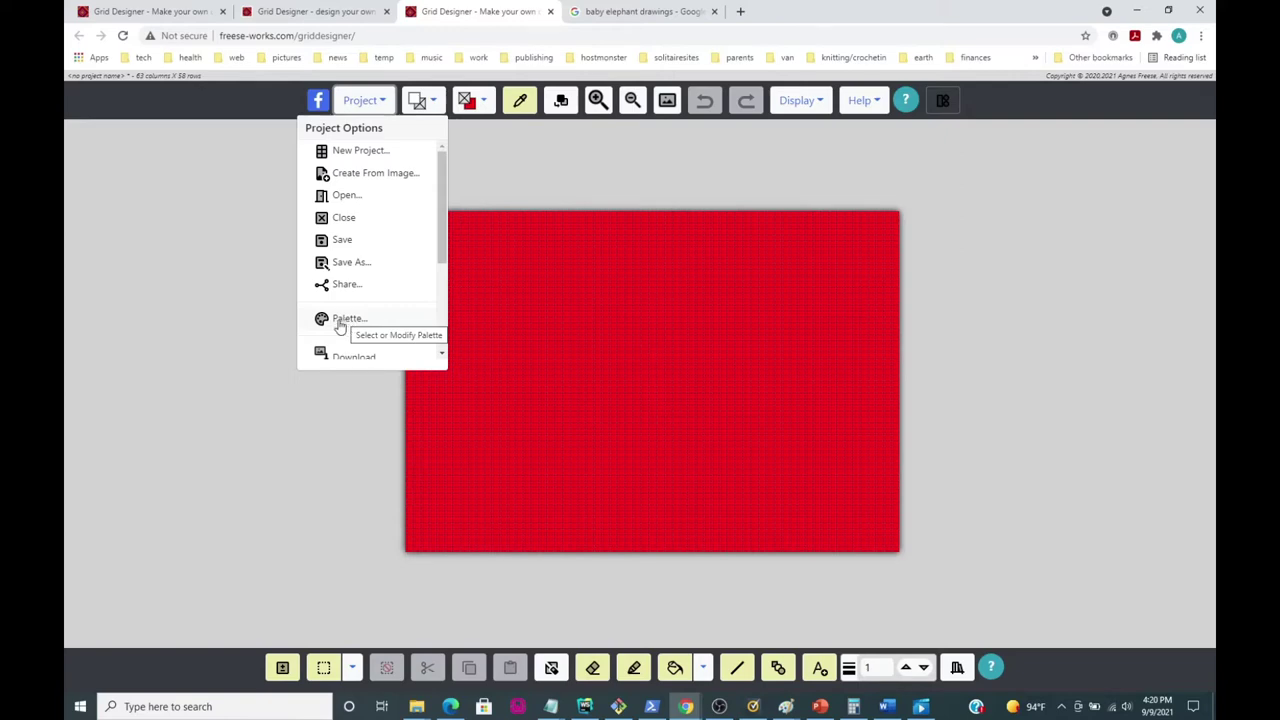
click(344, 319)
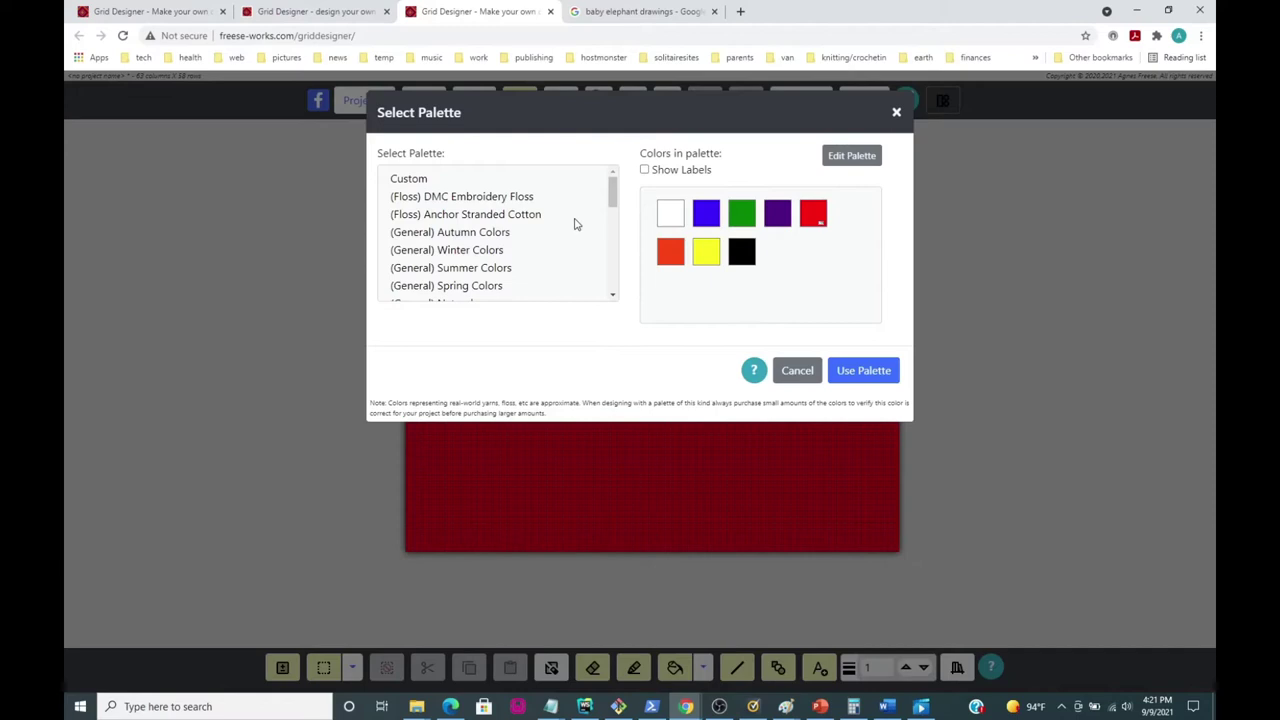
scroll(578, 224, down, 3)
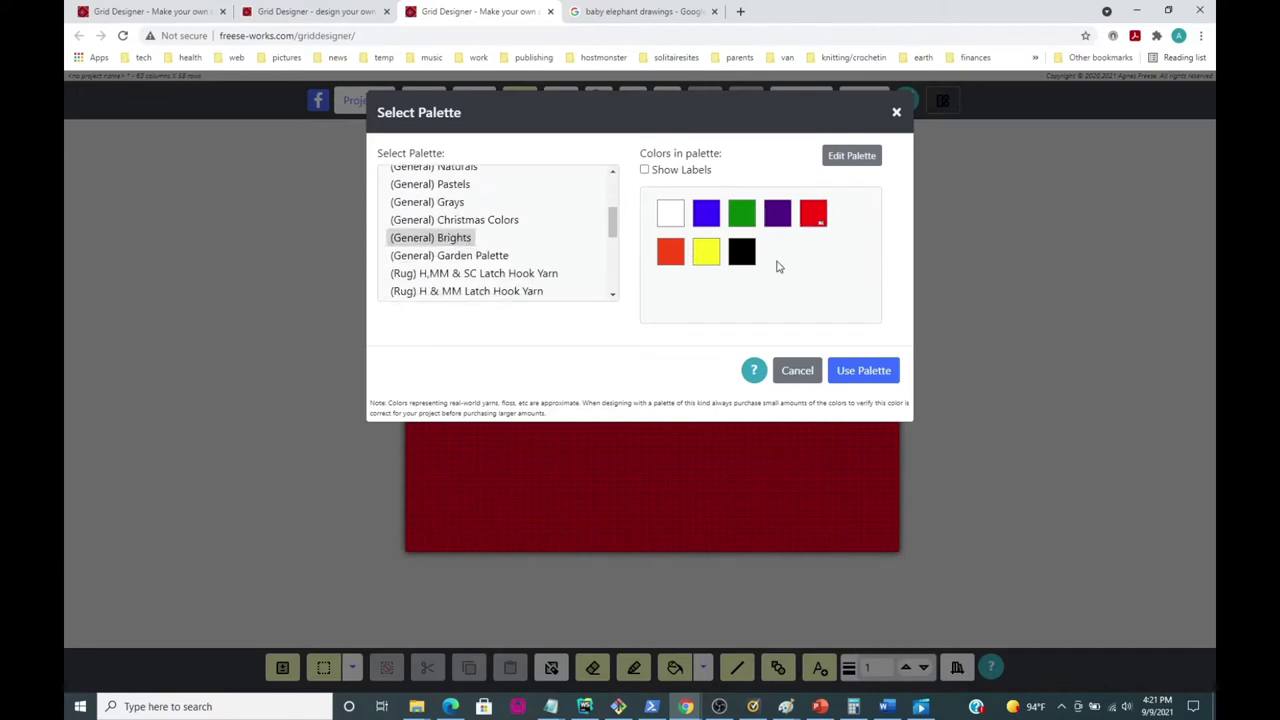
scroll(565, 258, up, 2)
scroll(563, 257, up, 2)
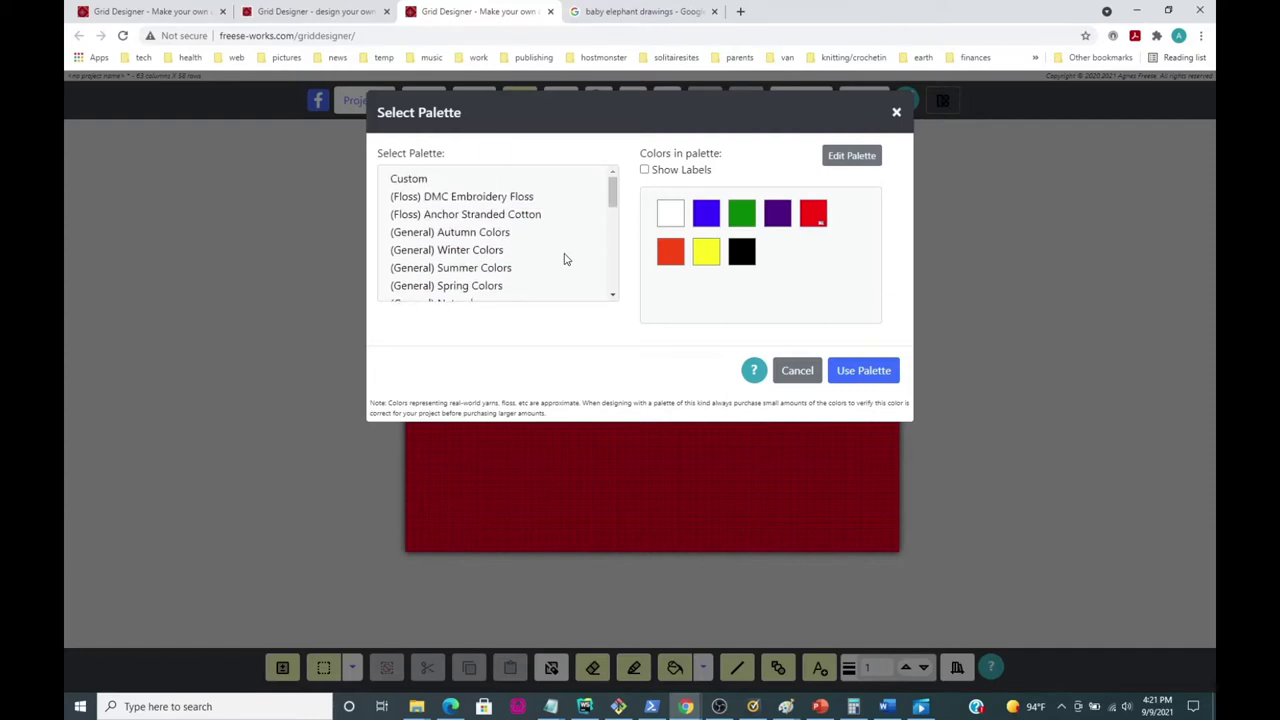
scroll(563, 257, down, 2)
click(407, 190)
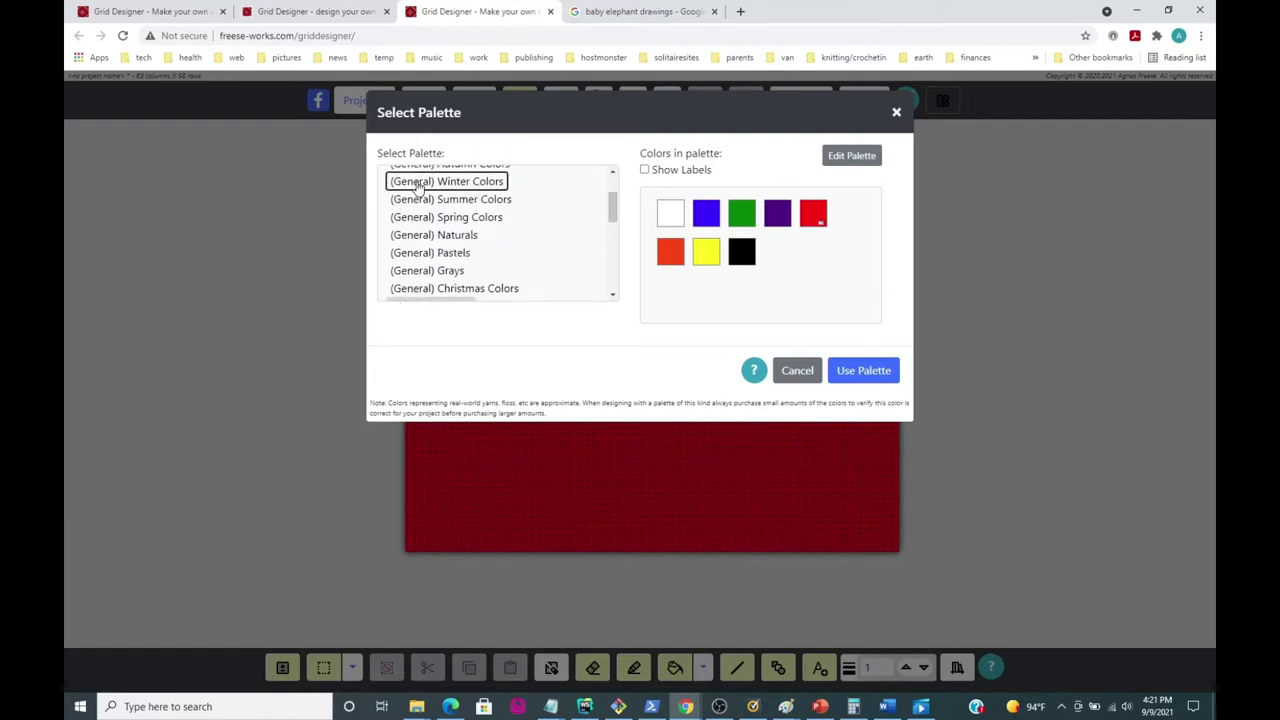
click(427, 220)
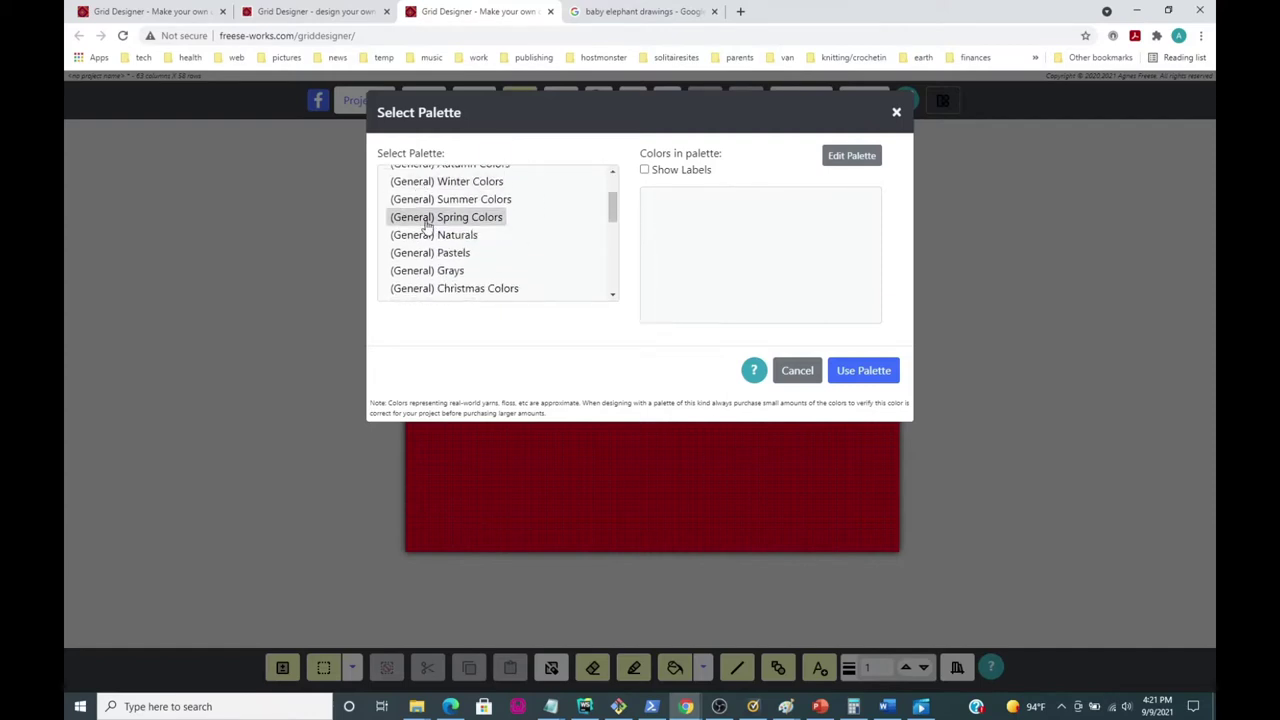
click(428, 255)
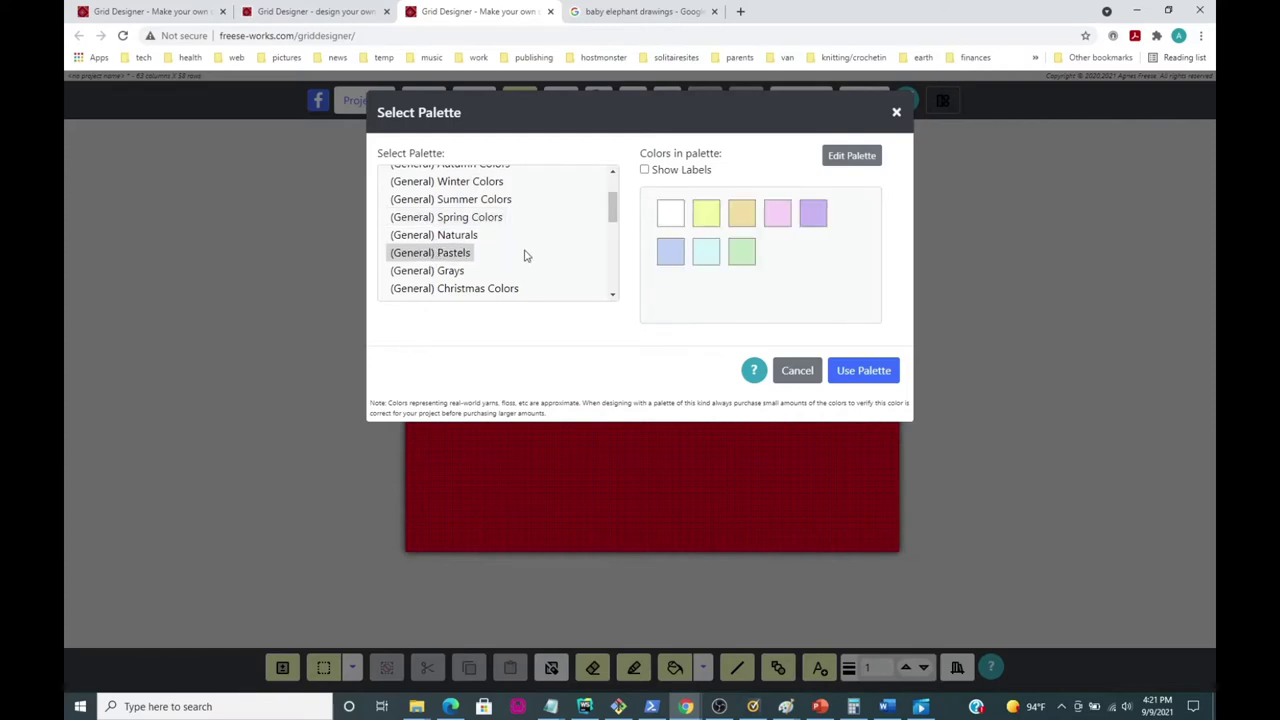
scroll(524, 256, up, 2)
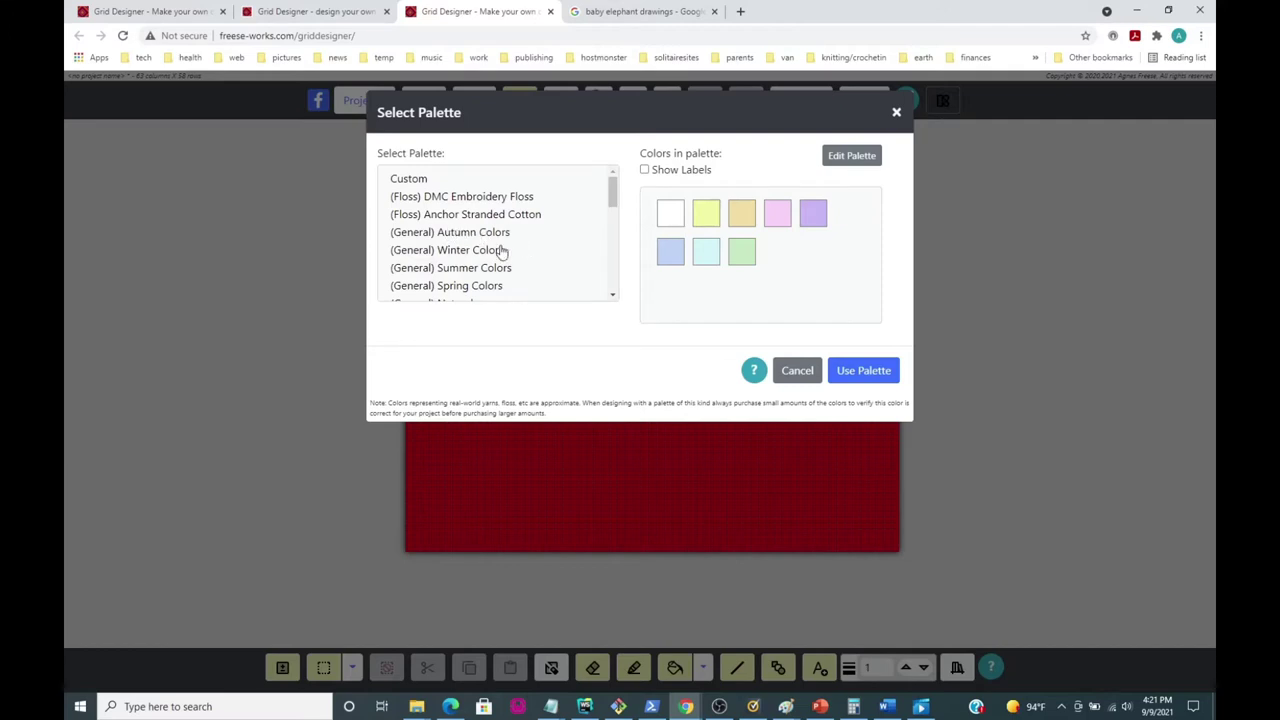
Step: Preview the floss palettes, the H,MM & SC Latch Hook Yarn and Herrschners Worsted 8 palettes, and the Custom palette
click(423, 219)
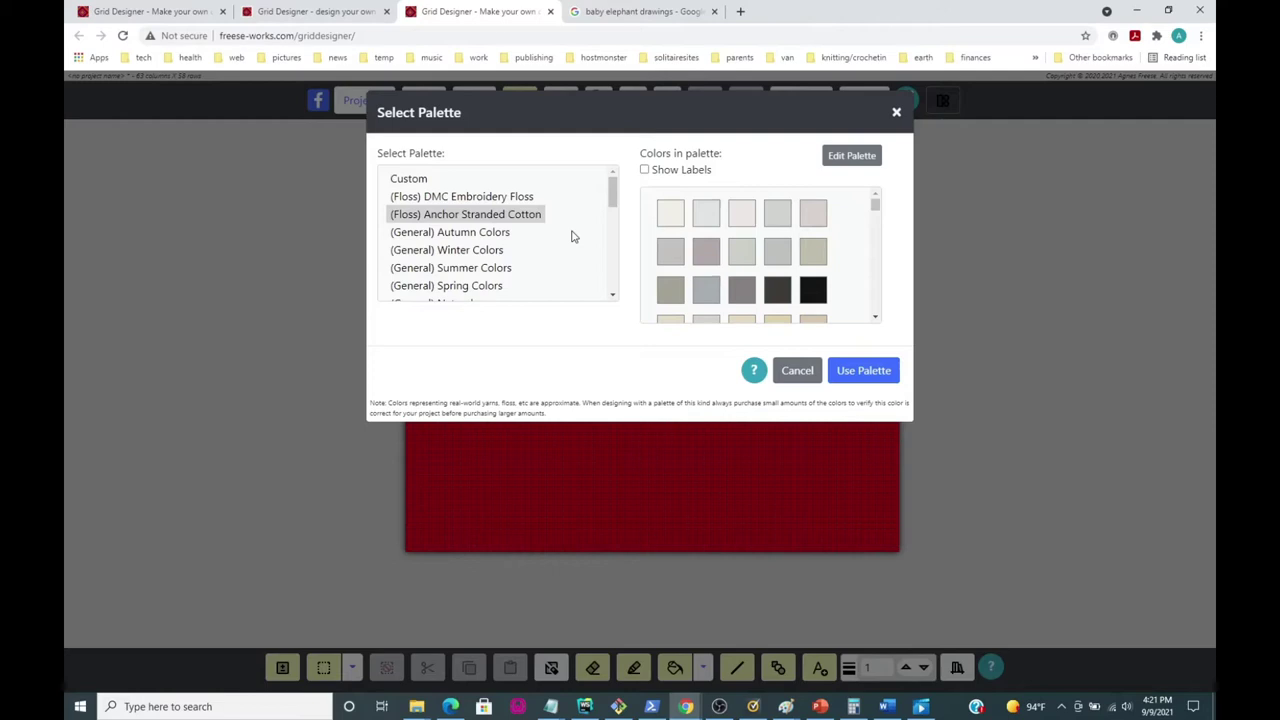
click(462, 200)
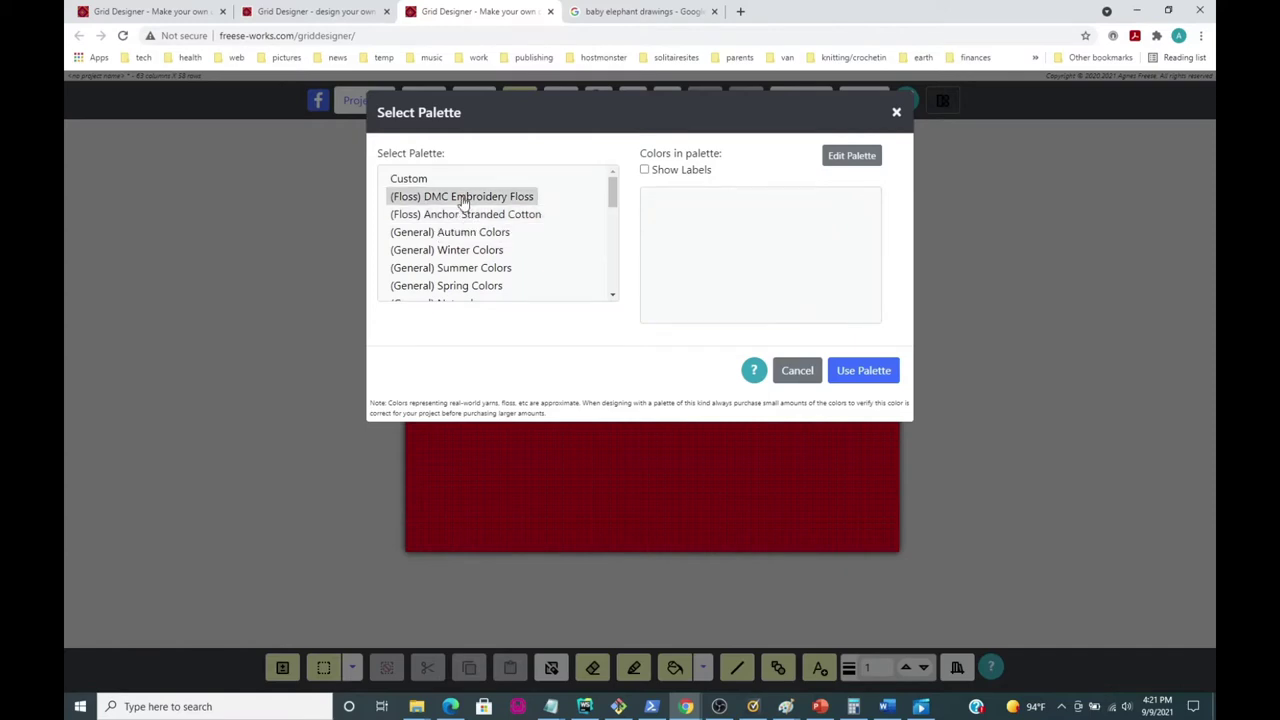
click(463, 215)
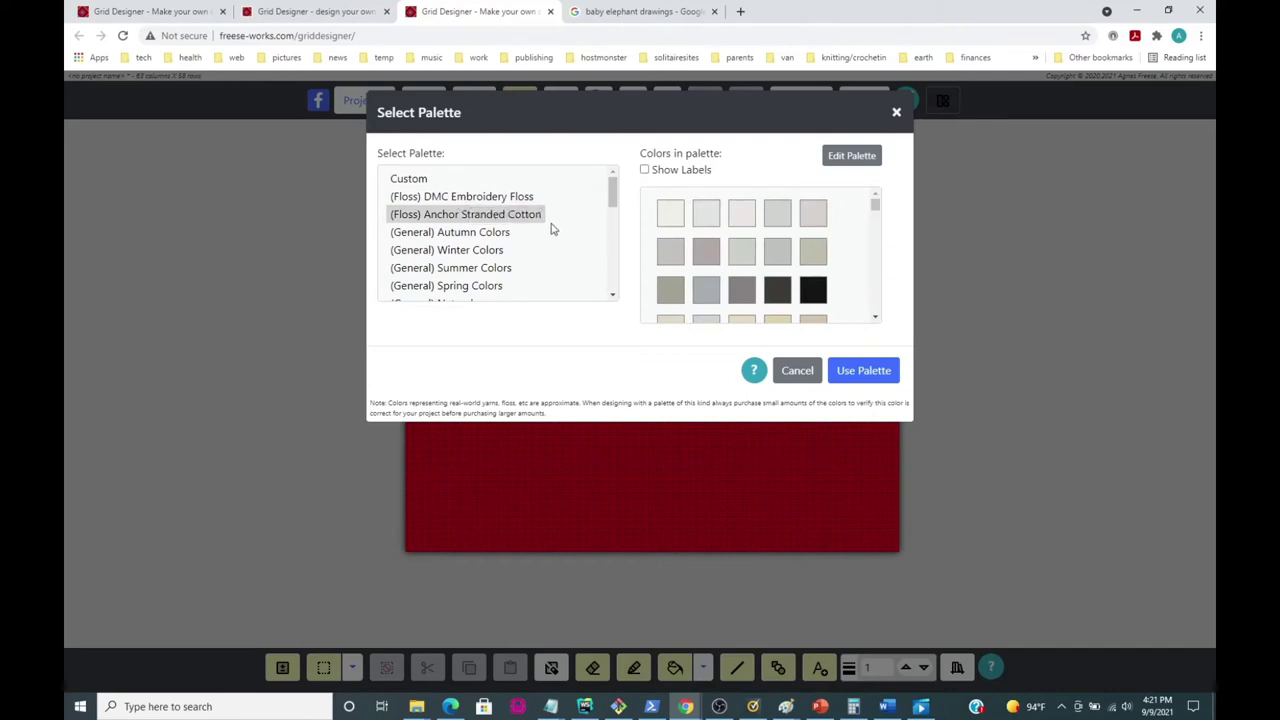
scroll(551, 229, down, 3)
scroll(551, 229, down, 2)
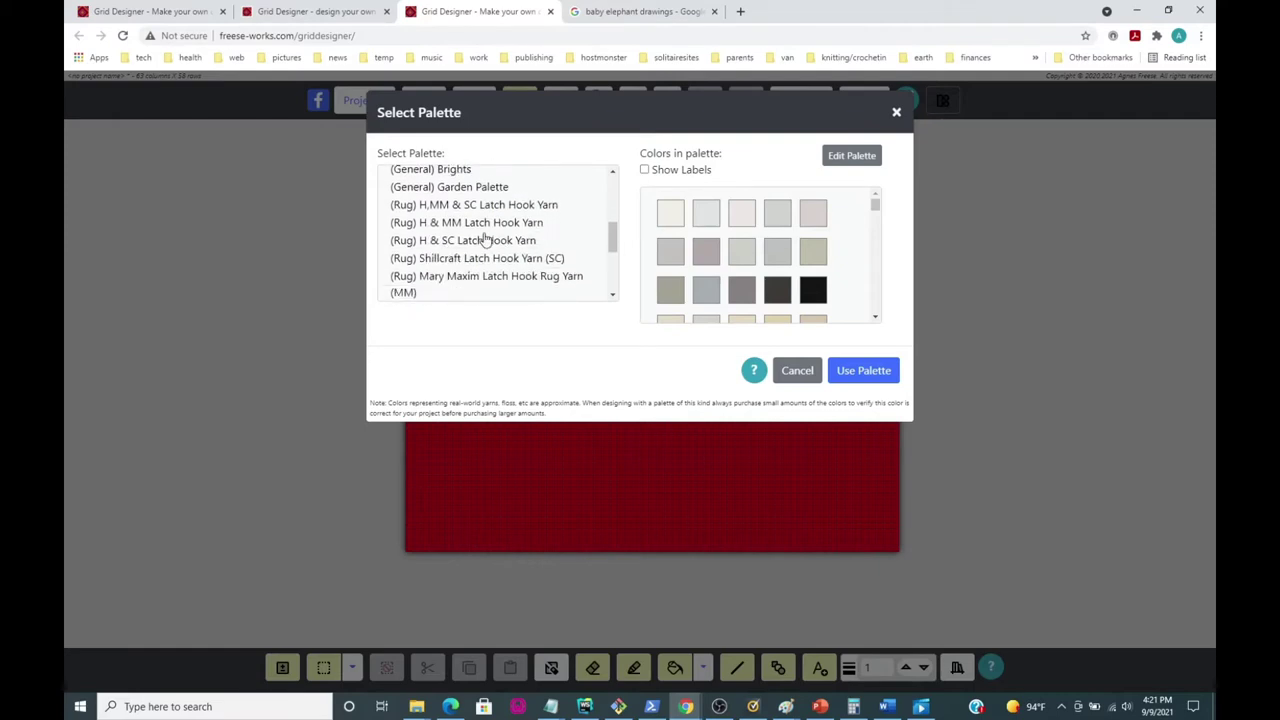
click(450, 207)
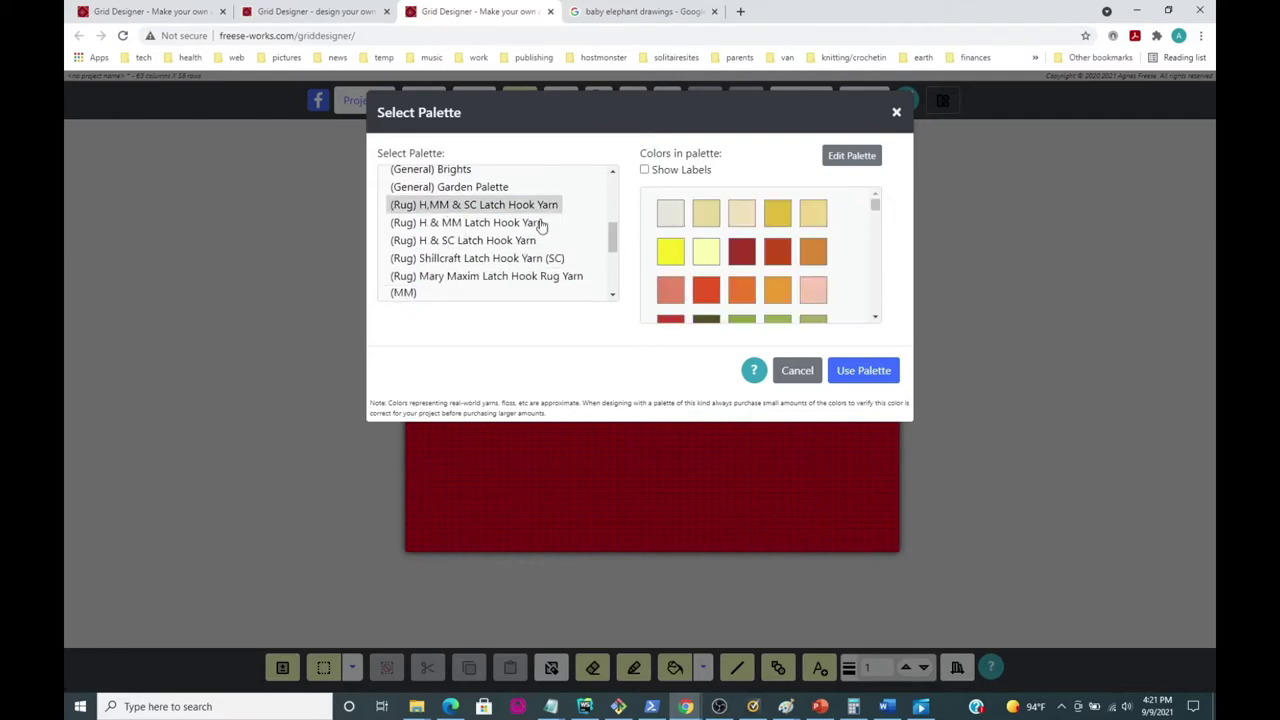
scroll(584, 242, down, 5)
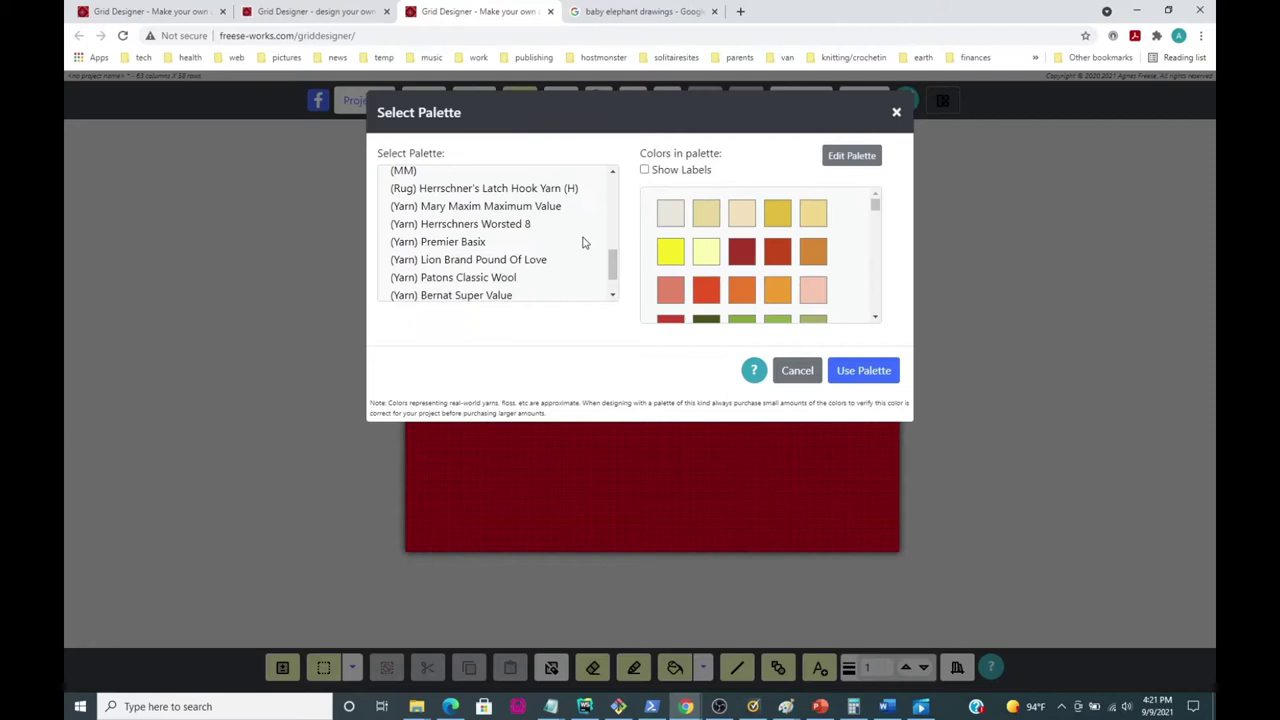
click(459, 185)
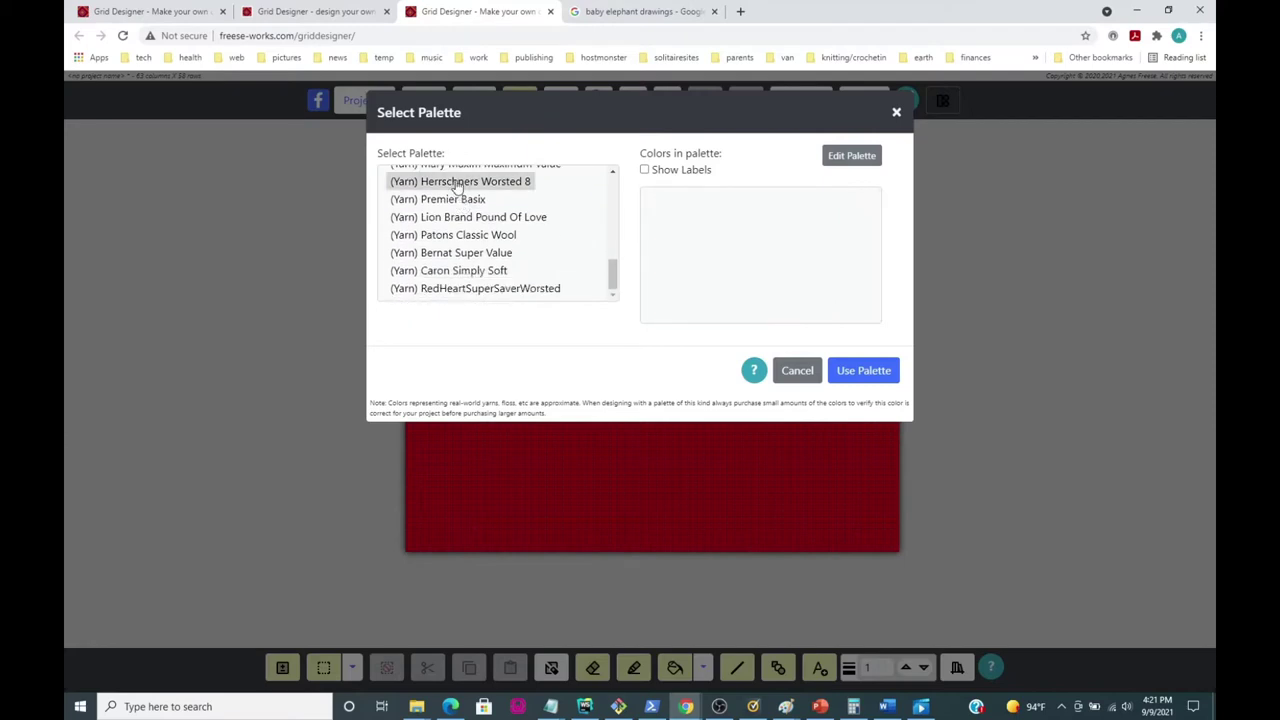
scroll(549, 250, up, 1)
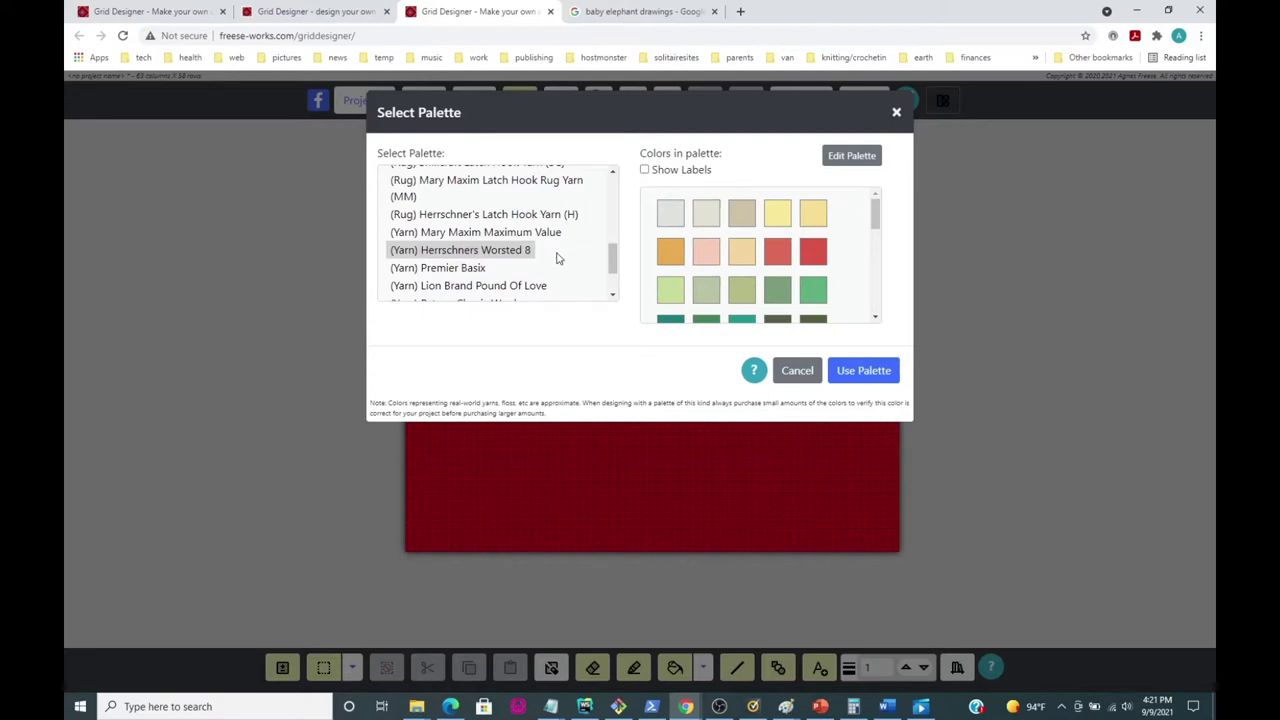
scroll(558, 258, down, 2)
scroll(558, 258, up, 10)
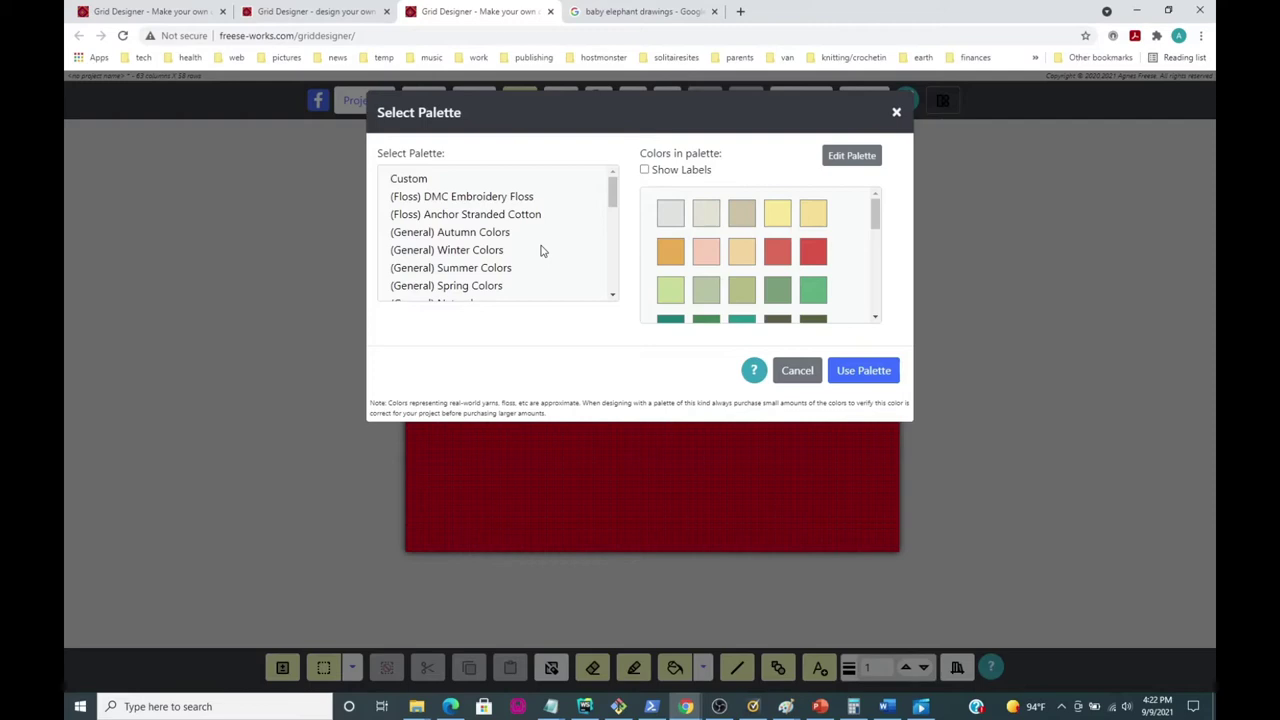
click(416, 182)
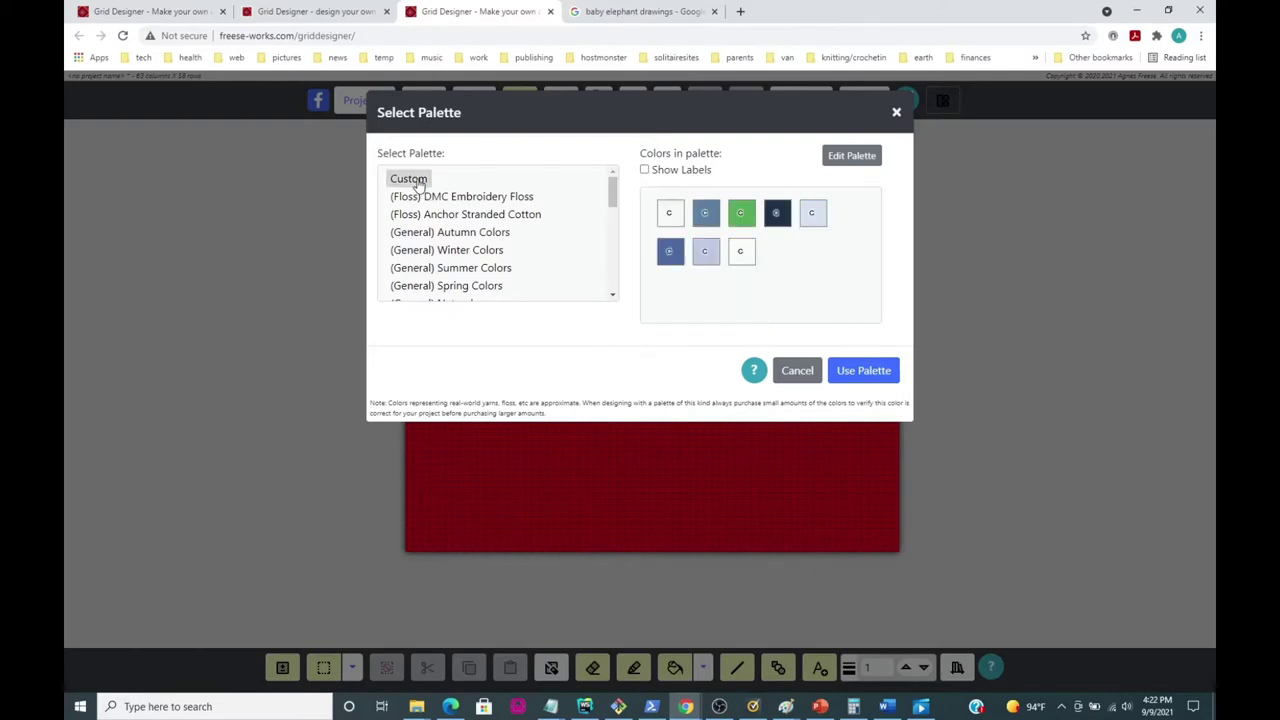
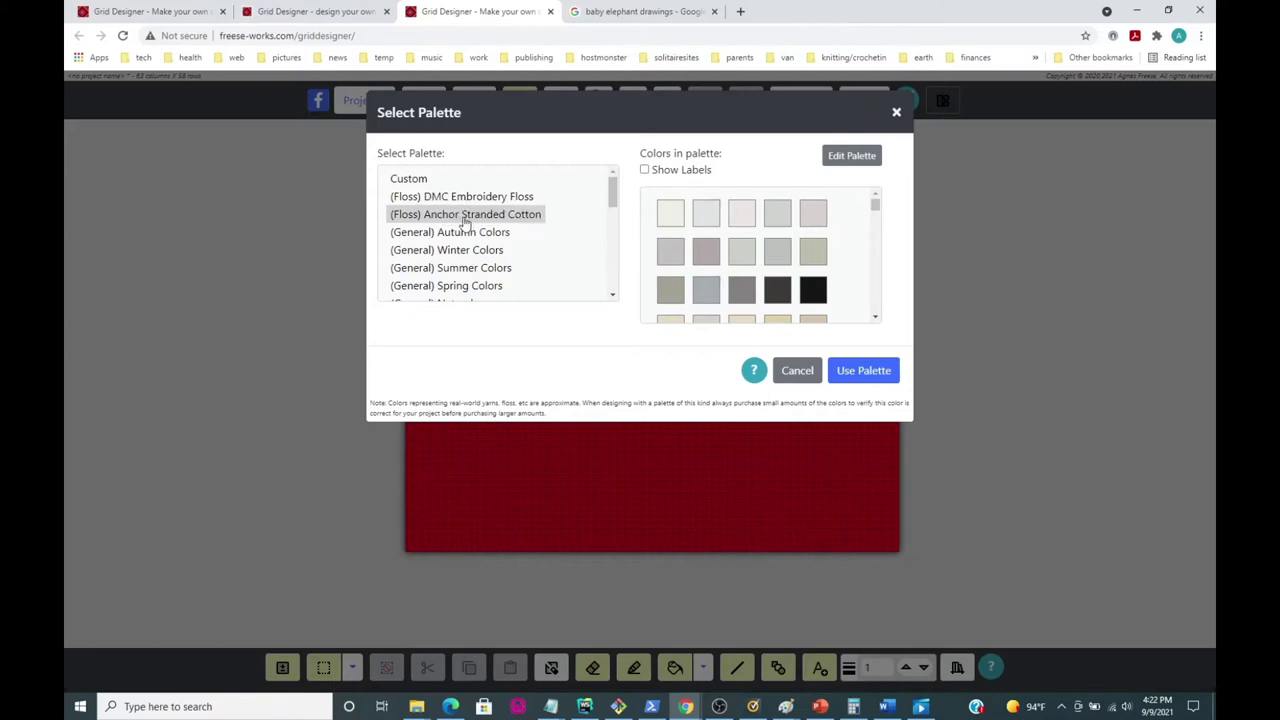
Step: Choose the (Floss) Anchor Stranded Cotton palette, open it for editing and hide all of its colors
click(465, 222)
click(851, 156)
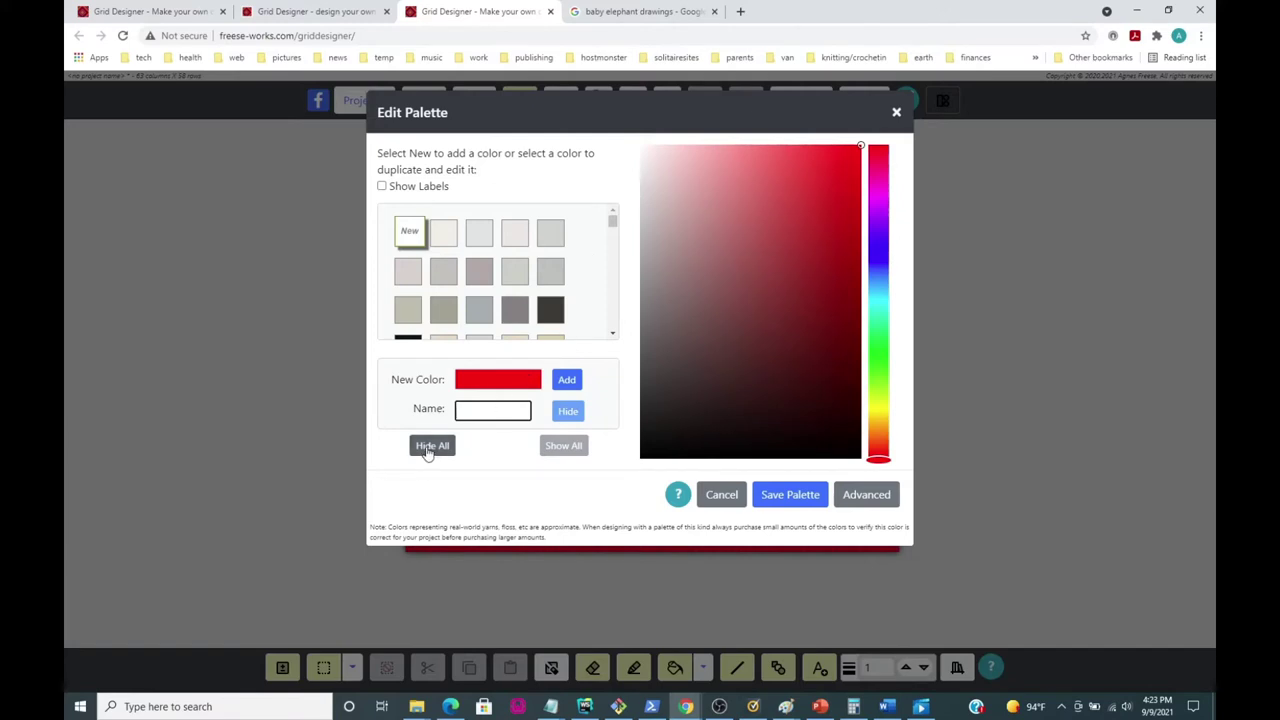
click(432, 446)
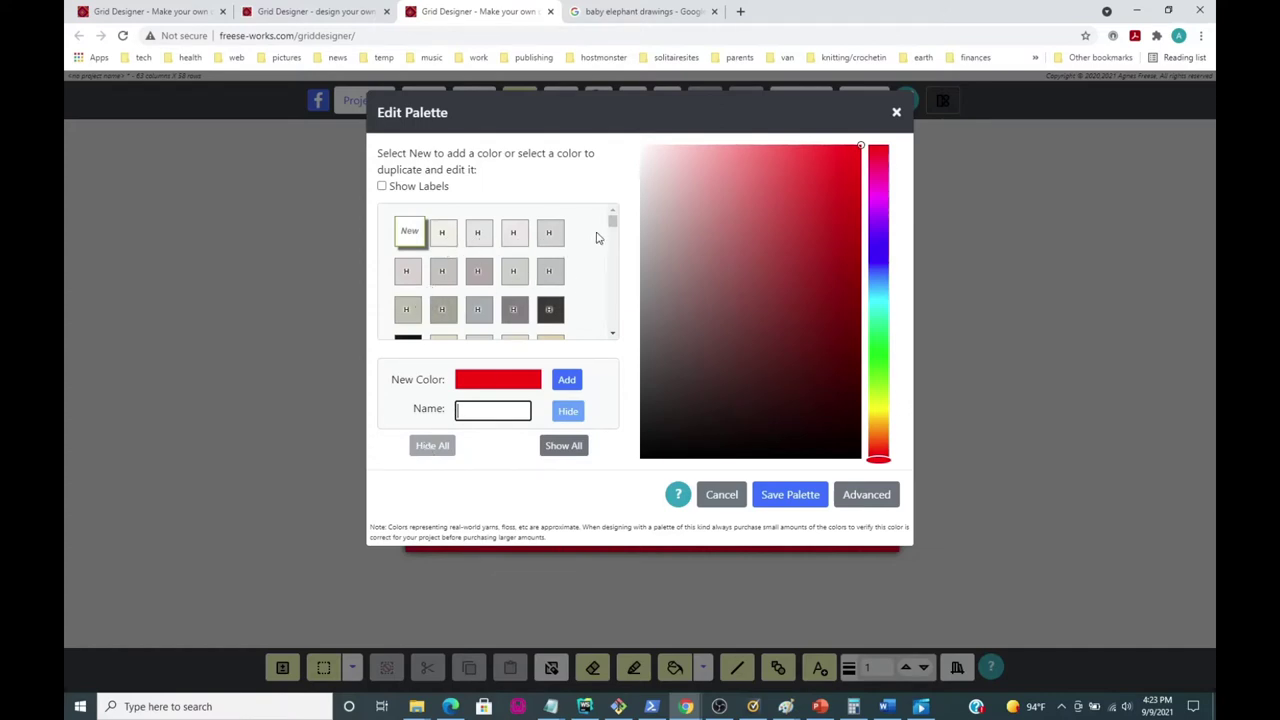
Step: Set the hidden color white 00002 to be shown in the edited floss palette
mouse_move(612, 226)
mouse_down()
mouse_move(626, 303)
mouse_move(616, 227)
mouse_up()
click(441, 233)
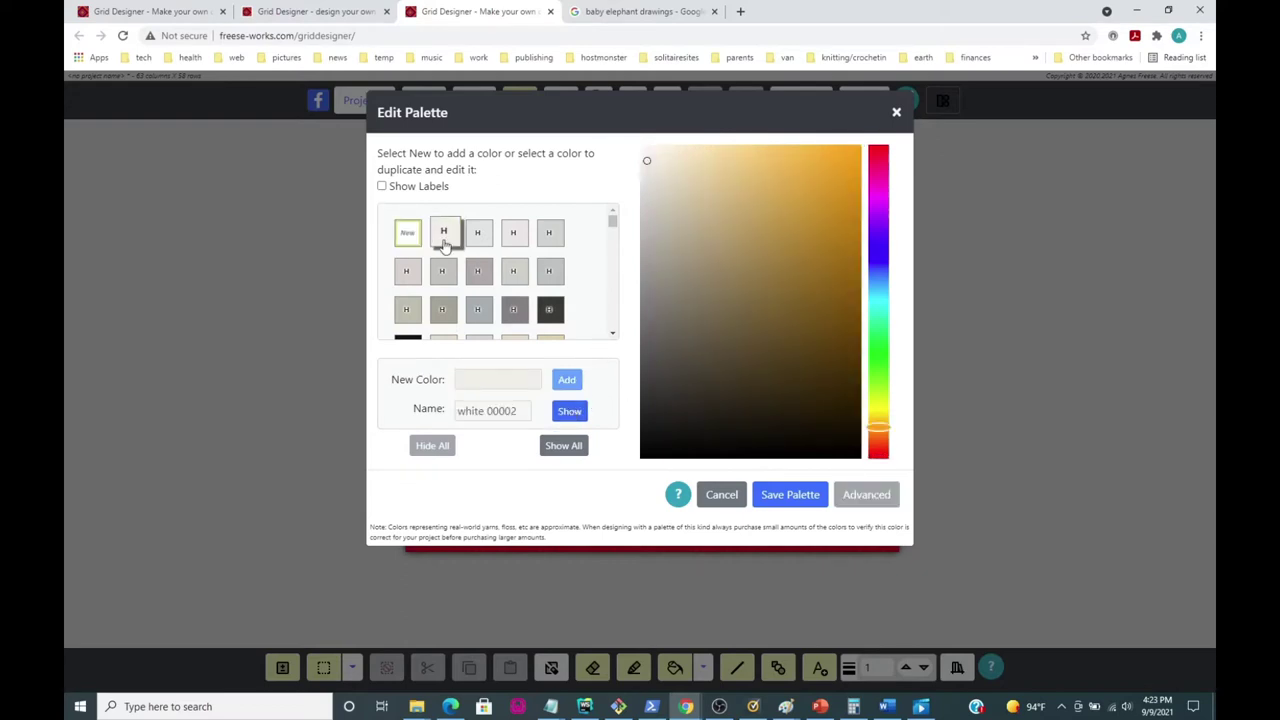
click(569, 412)
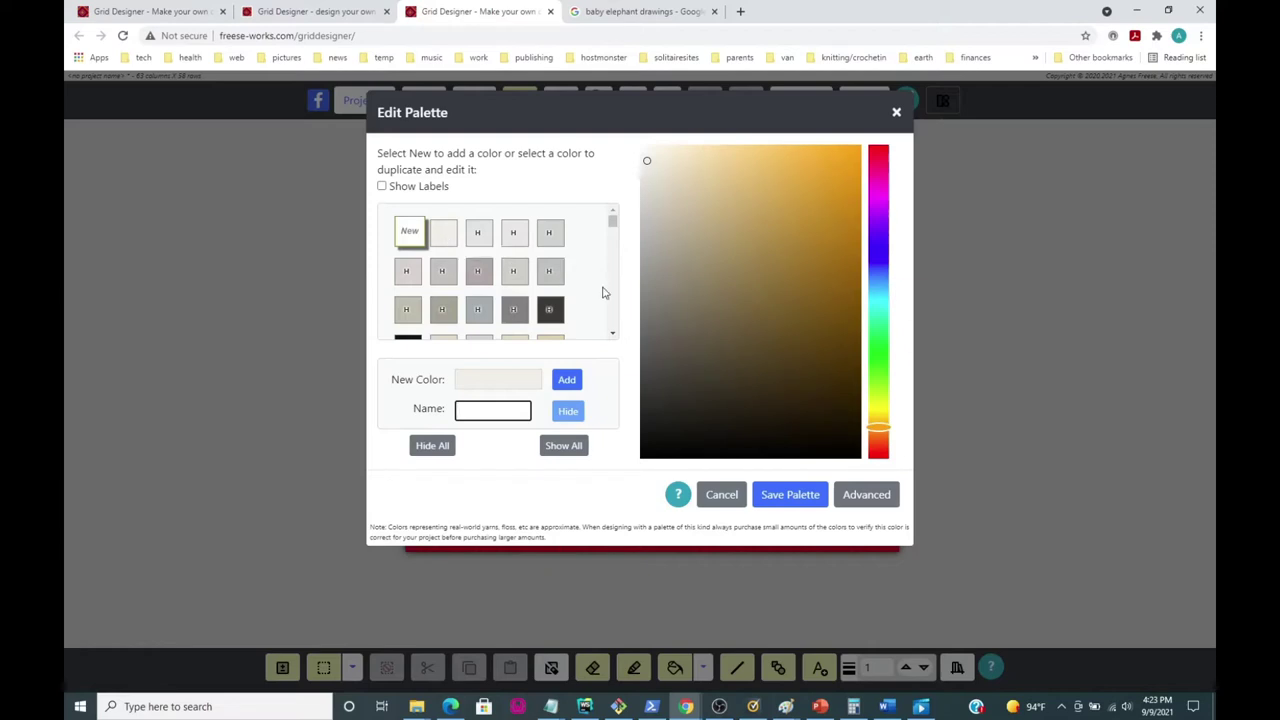
Step: Find the pale blue shades in the floss palette and unhide the color light blue 0103
scroll(614, 323, down, 2)
scroll(614, 323, down, 10)
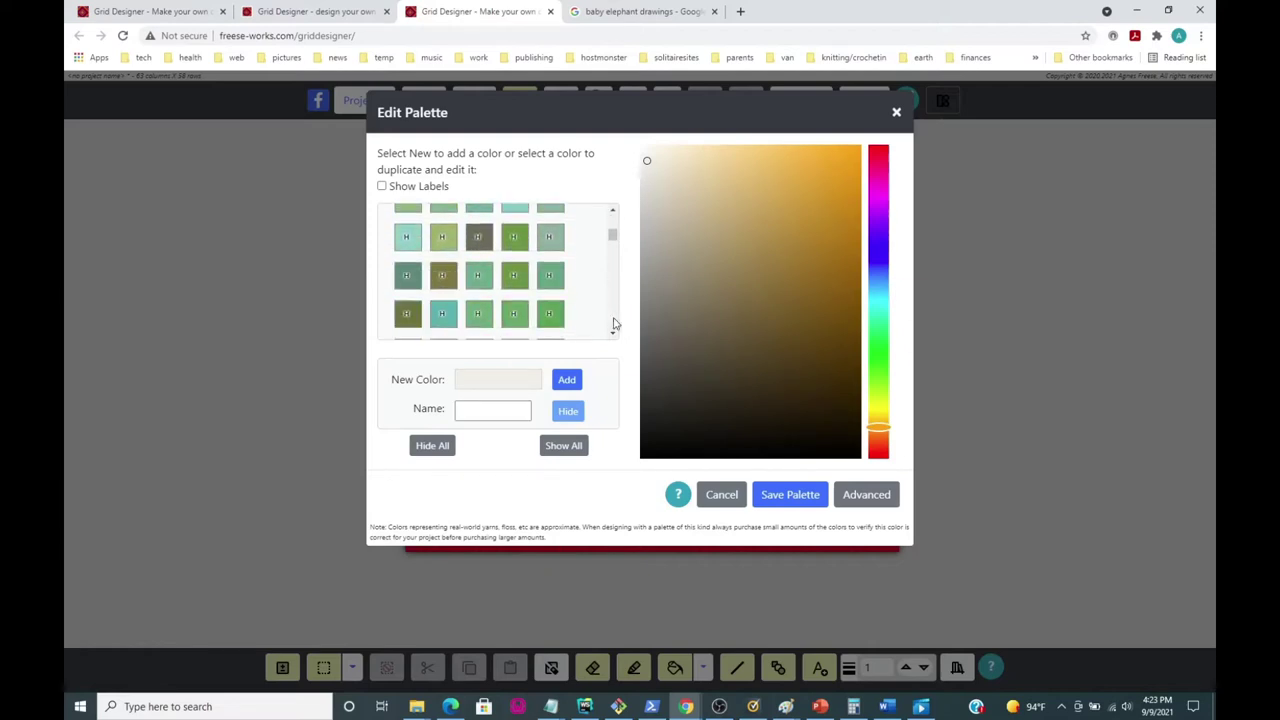
scroll(614, 323, down, 5)
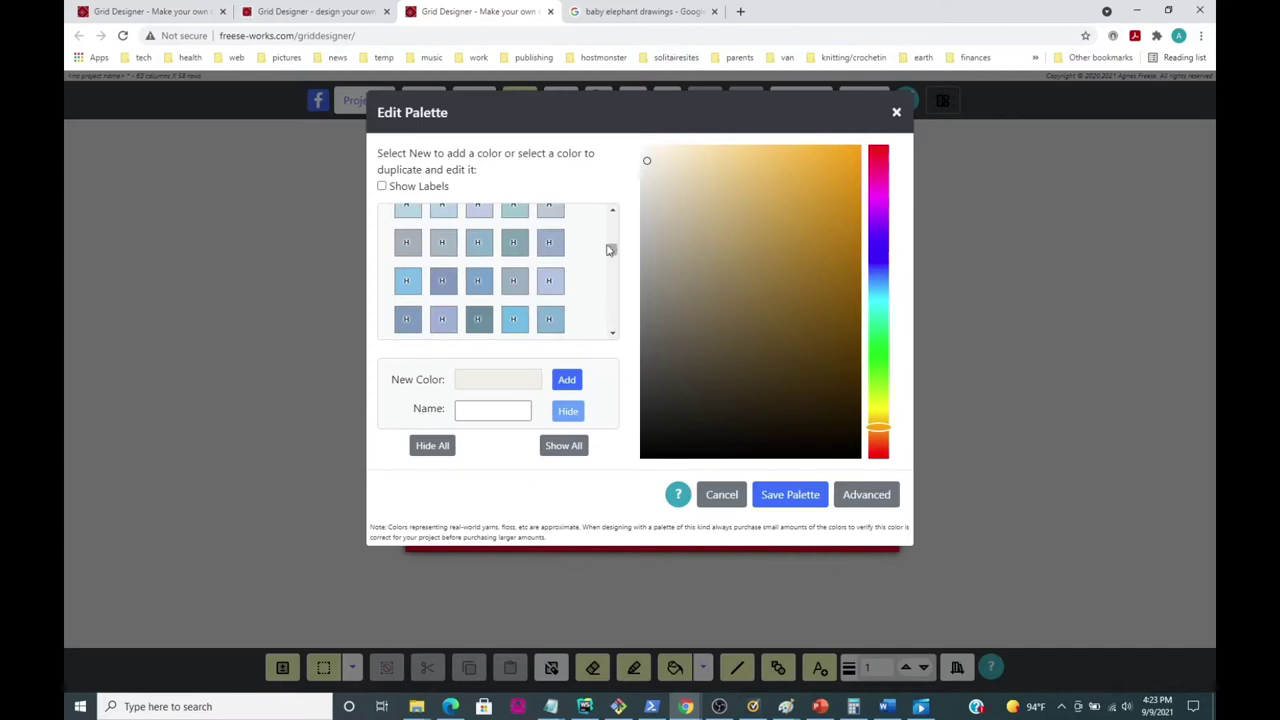
click(613, 212)
click(613, 212)
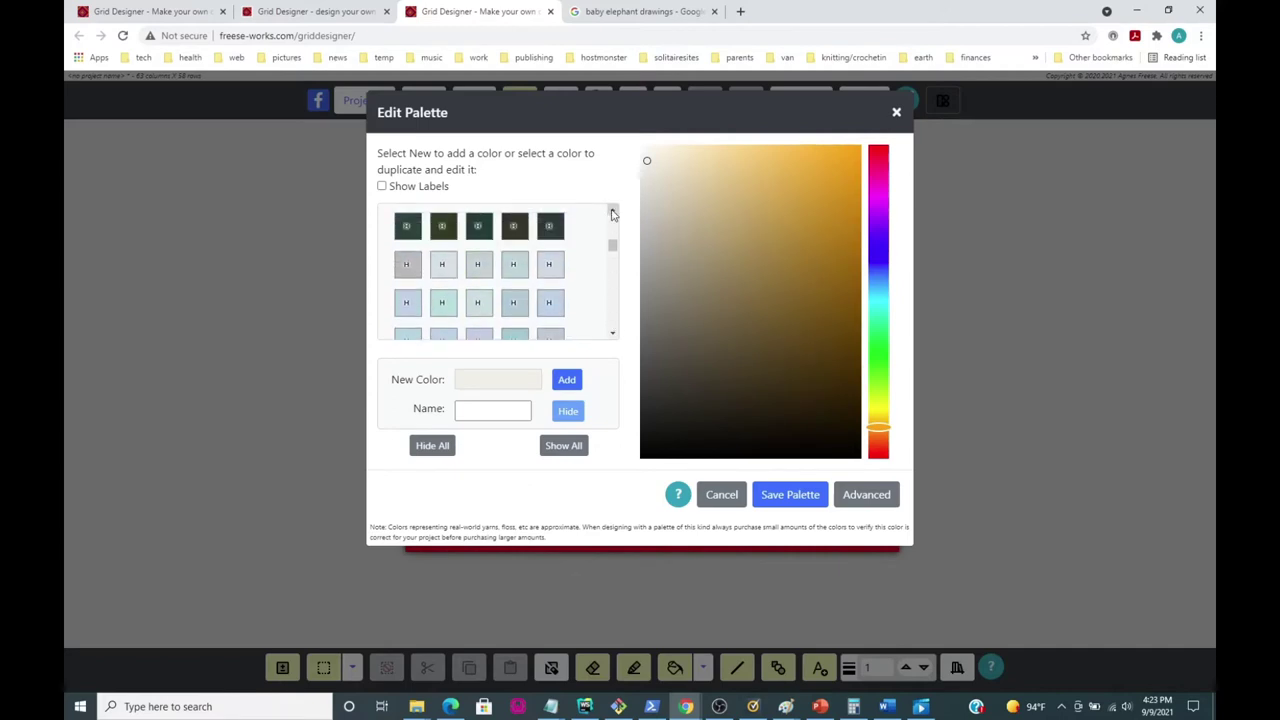
click(552, 268)
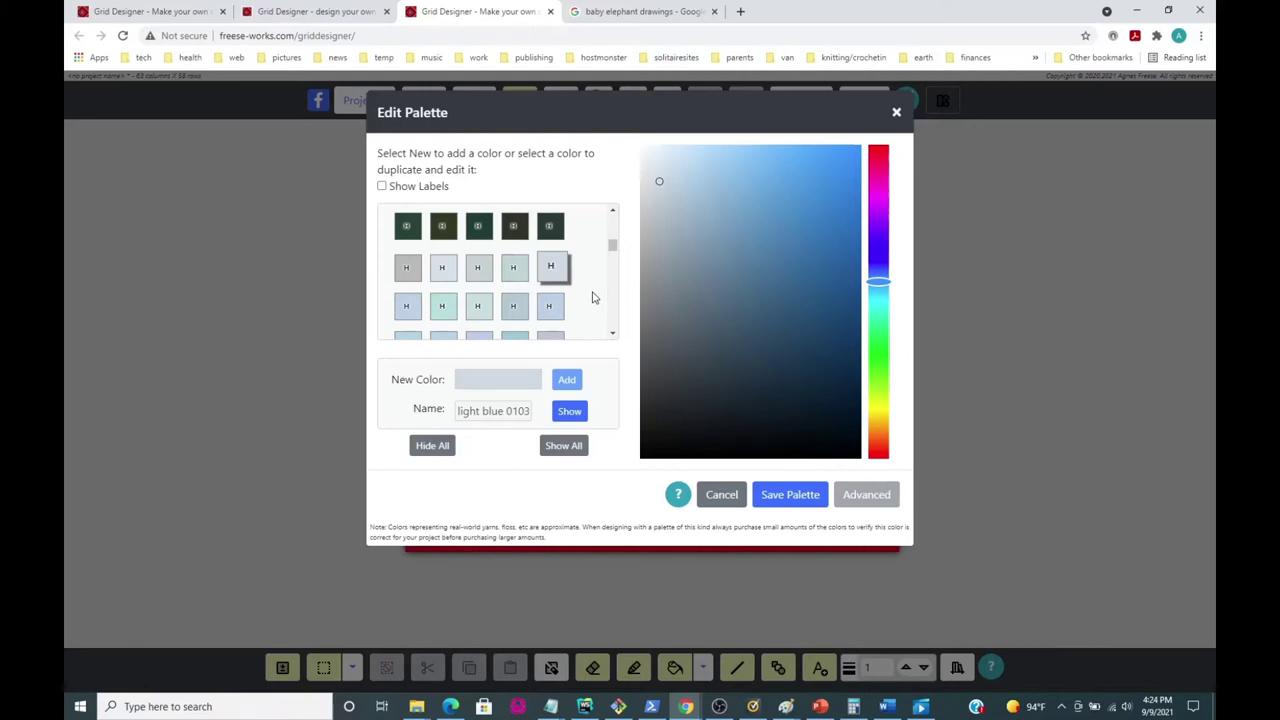
click(569, 412)
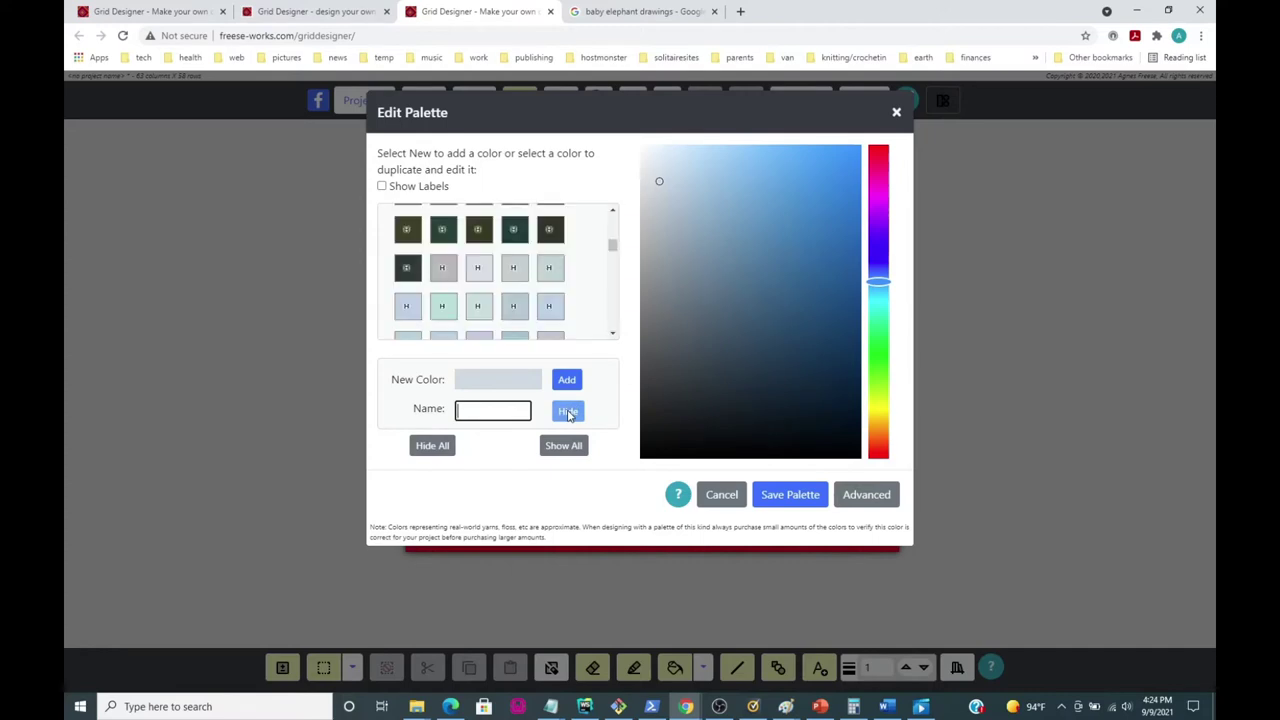
Step: Find the darker blues in the floss palette and unhide the color blue 00169
drag(613, 248, 613, 222)
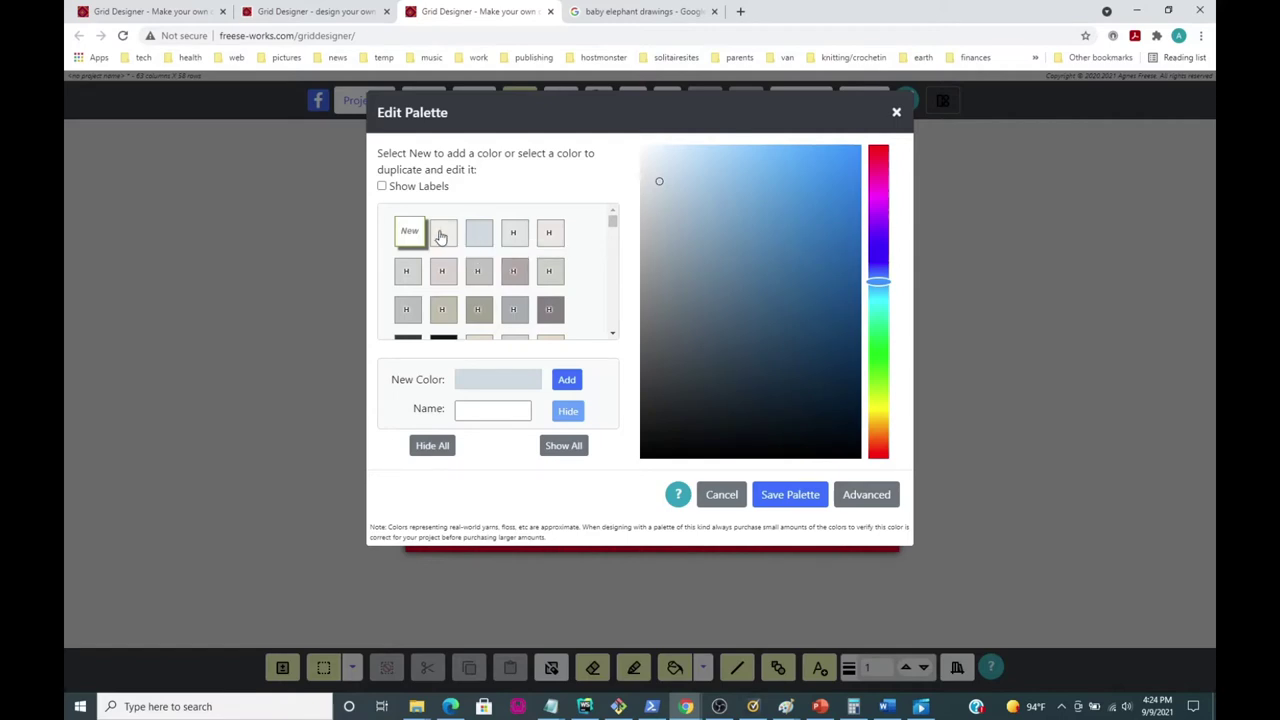
scroll(615, 320, down, 1)
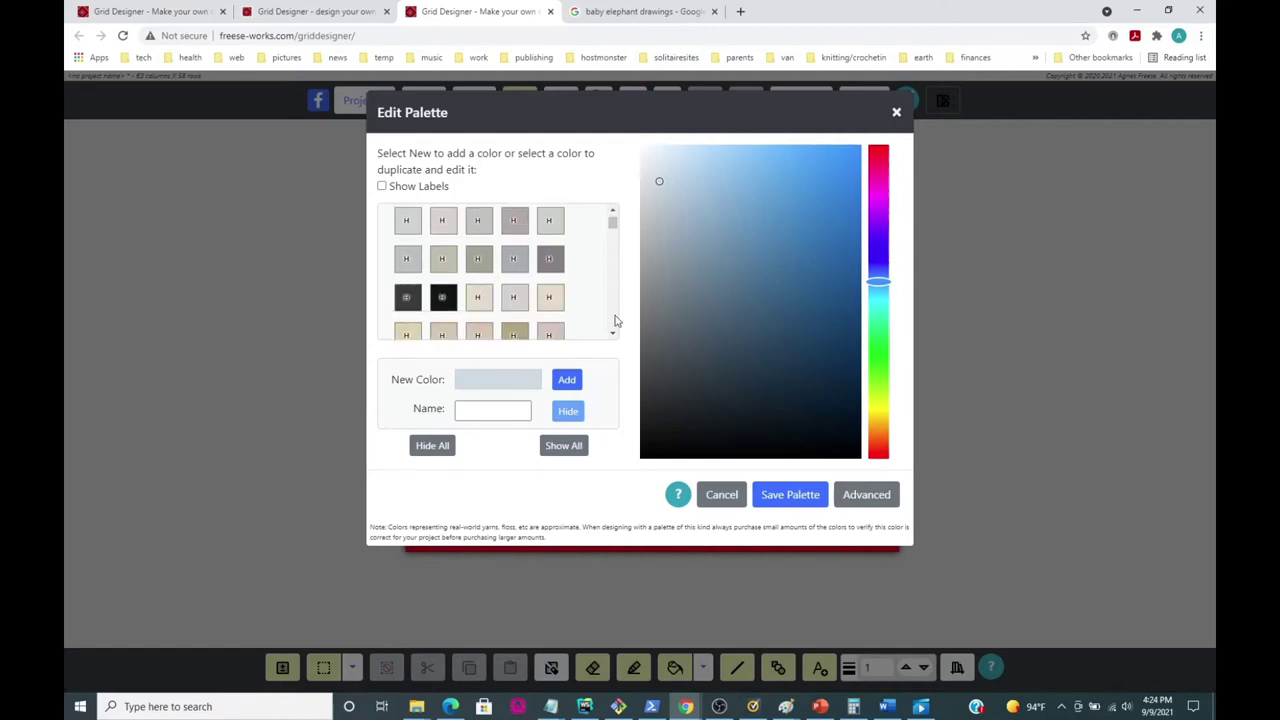
scroll(615, 320, down, 10)
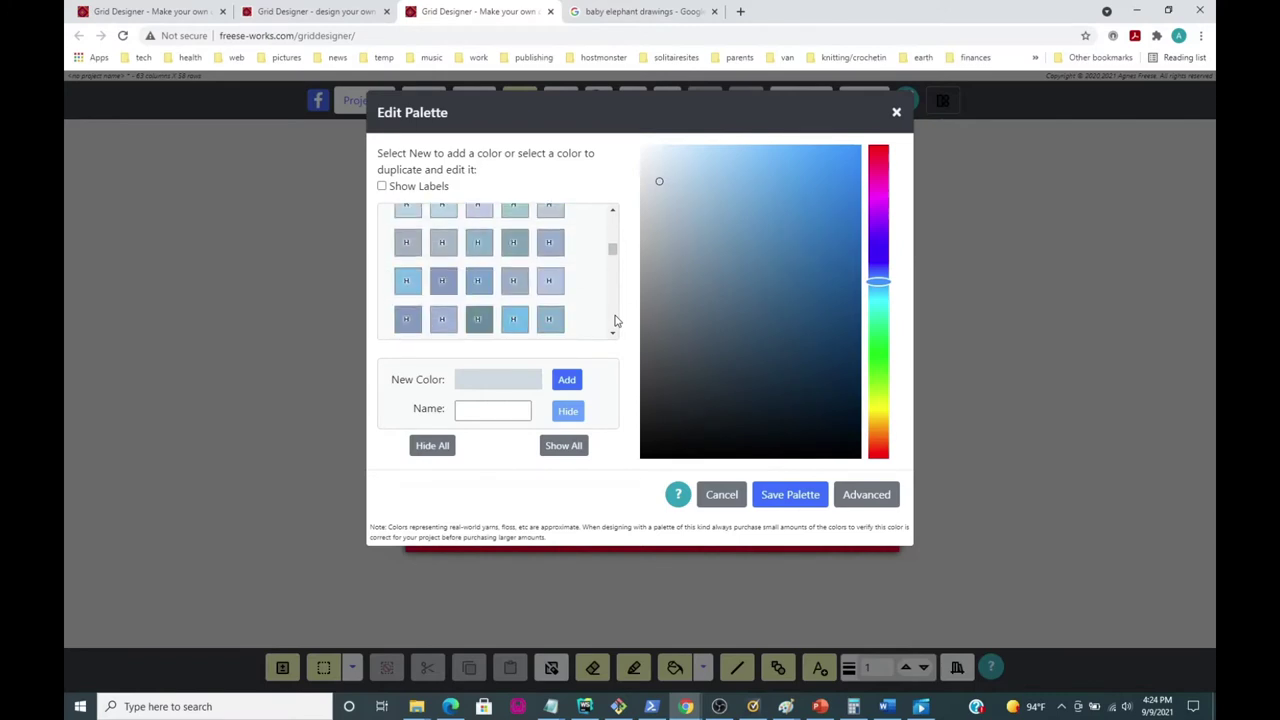
scroll(615, 320, down, 5)
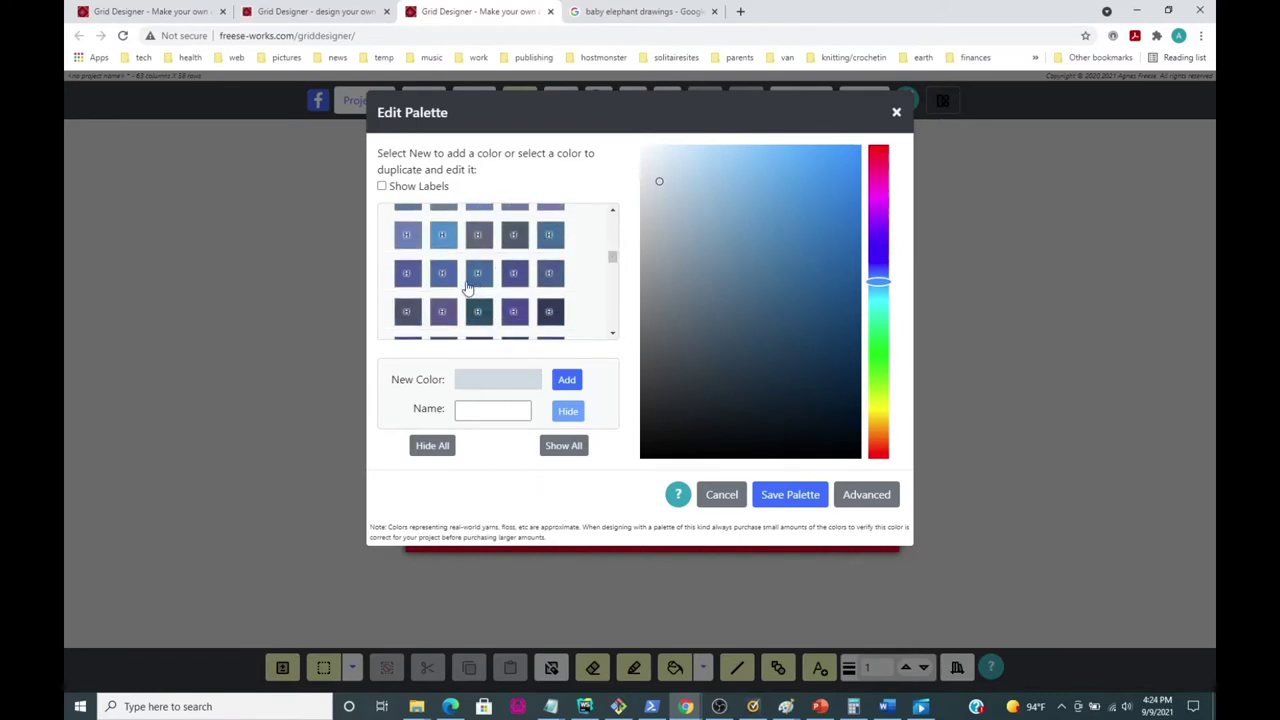
click(552, 240)
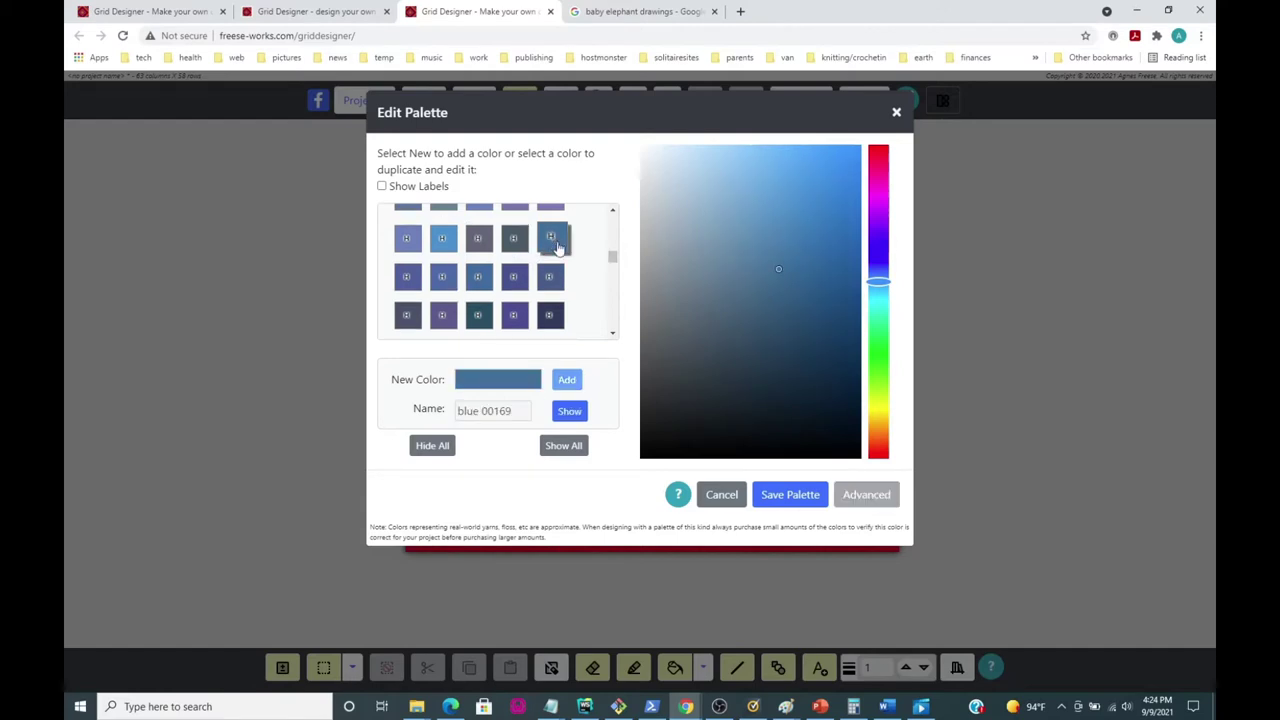
click(567, 413)
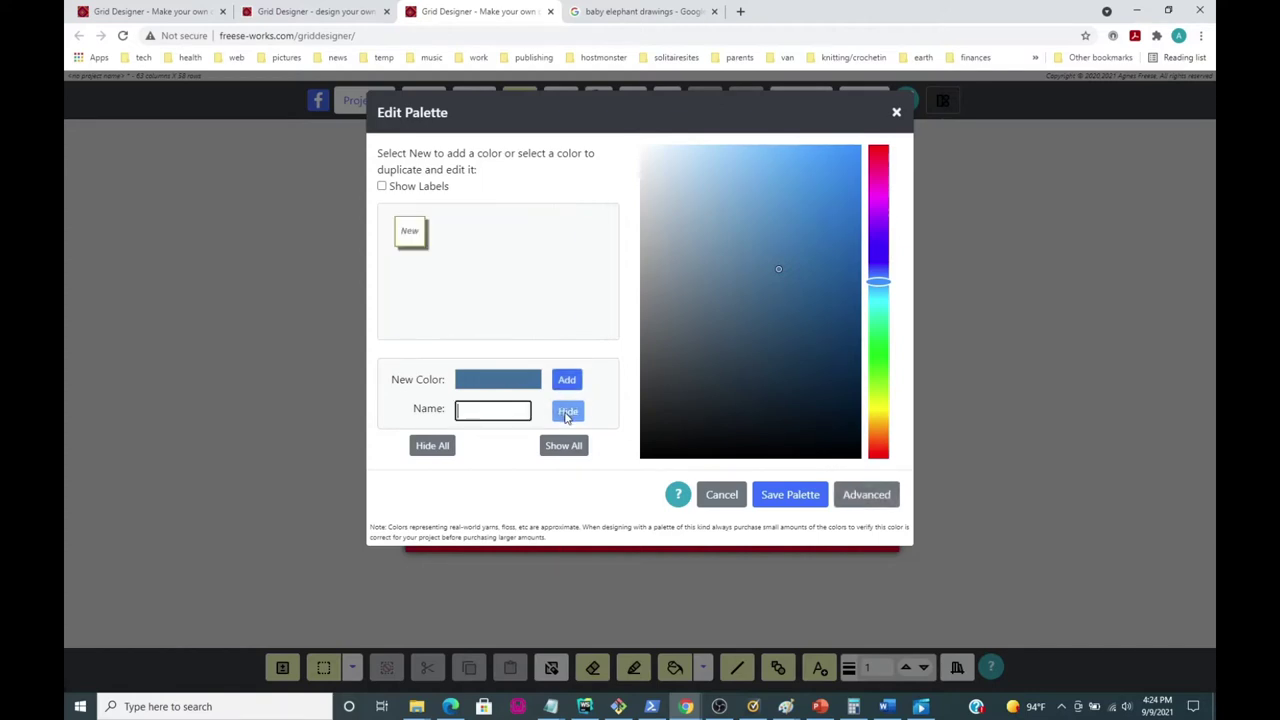
Step: Find the darkest blues in the floss palette and unhide the navy shade named dark blue
scroll(586, 314, down, 3)
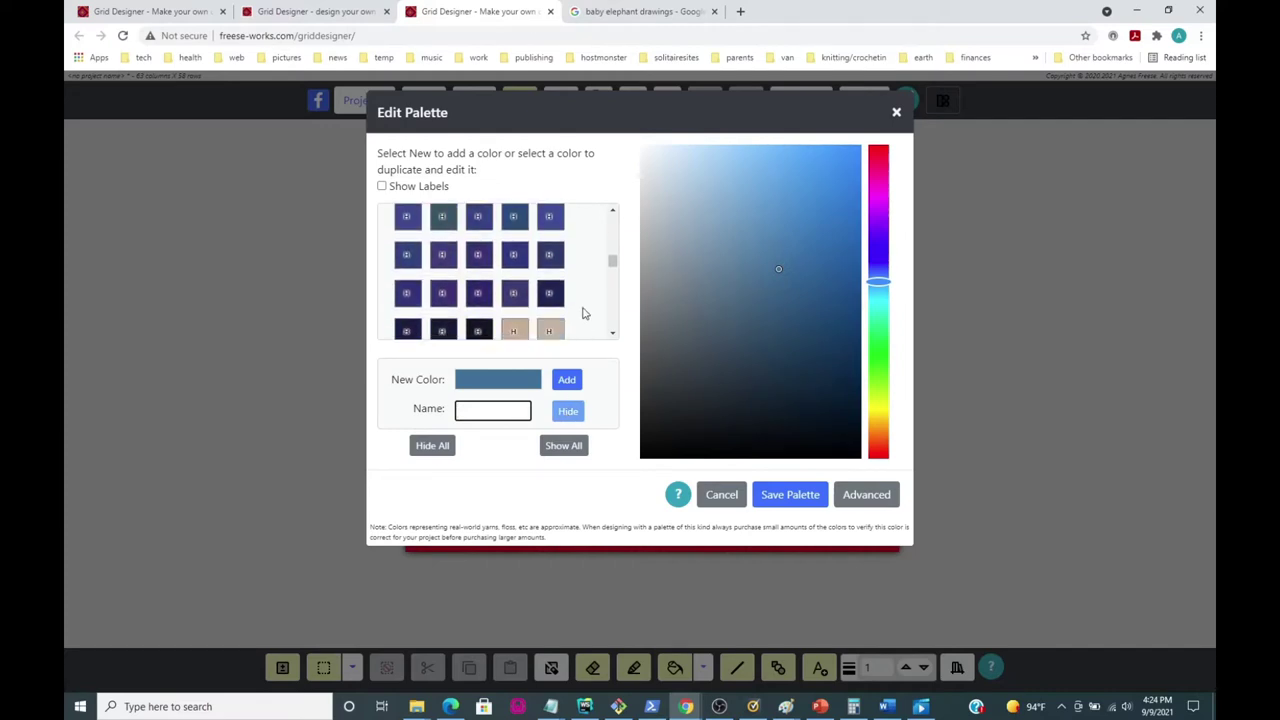
scroll(584, 313, down, 2)
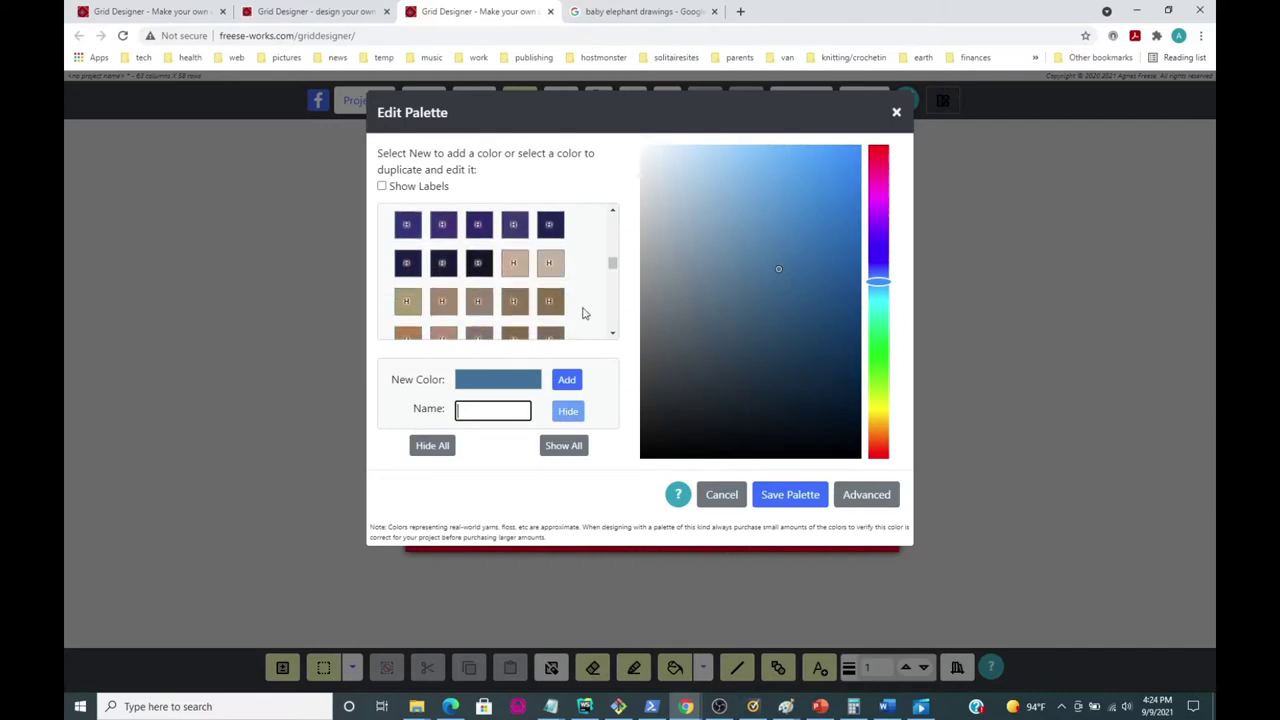
click(555, 232)
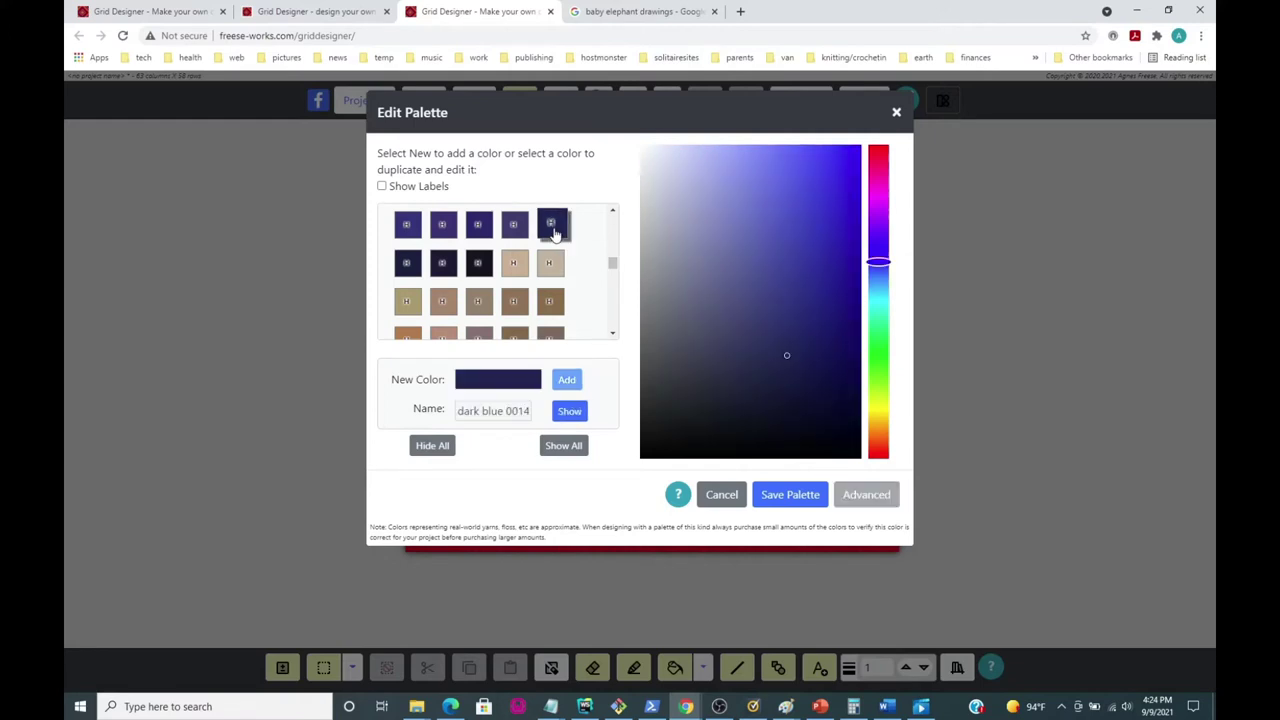
click(569, 415)
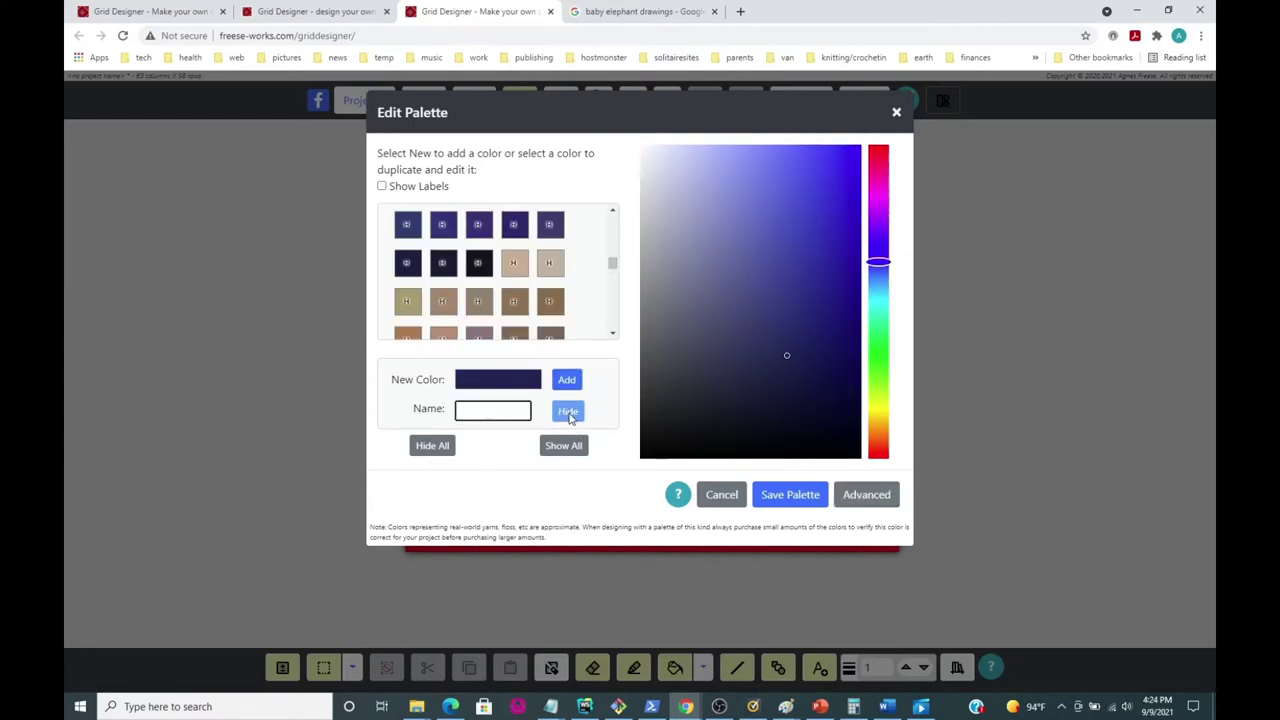
Step: Save the edited floss palette and use it for the project
drag(610, 263, 617, 224)
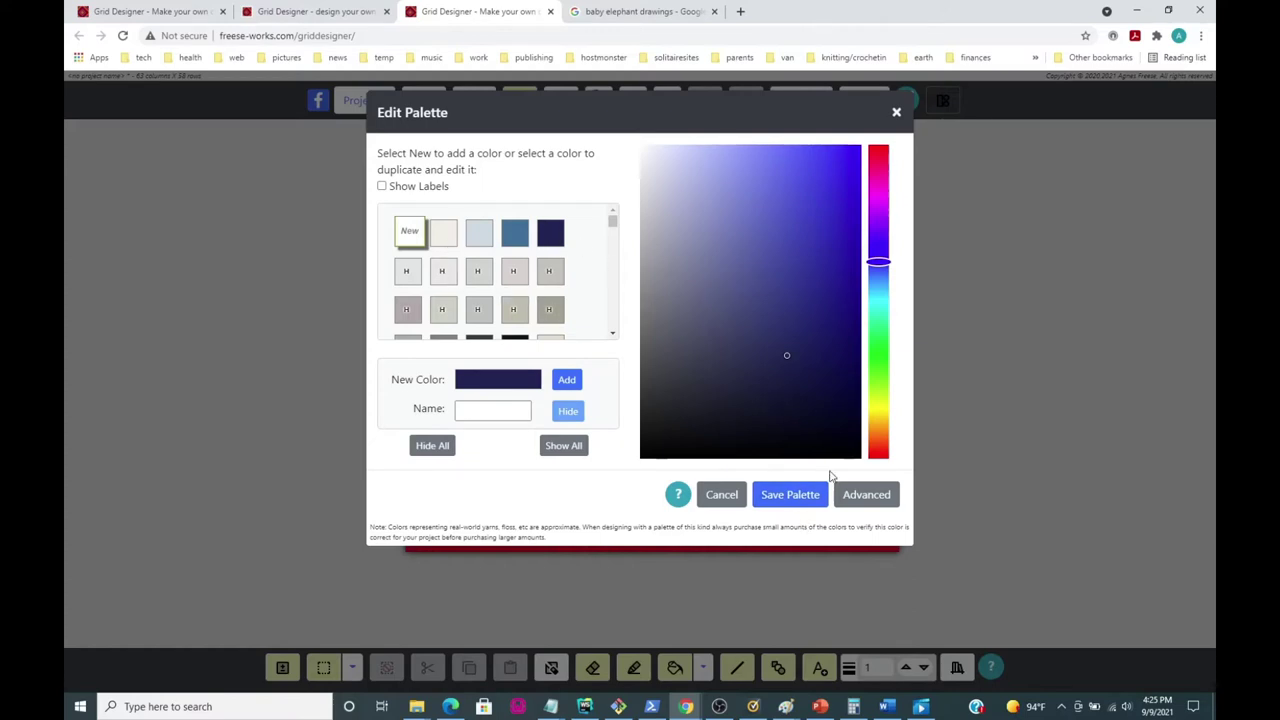
click(789, 494)
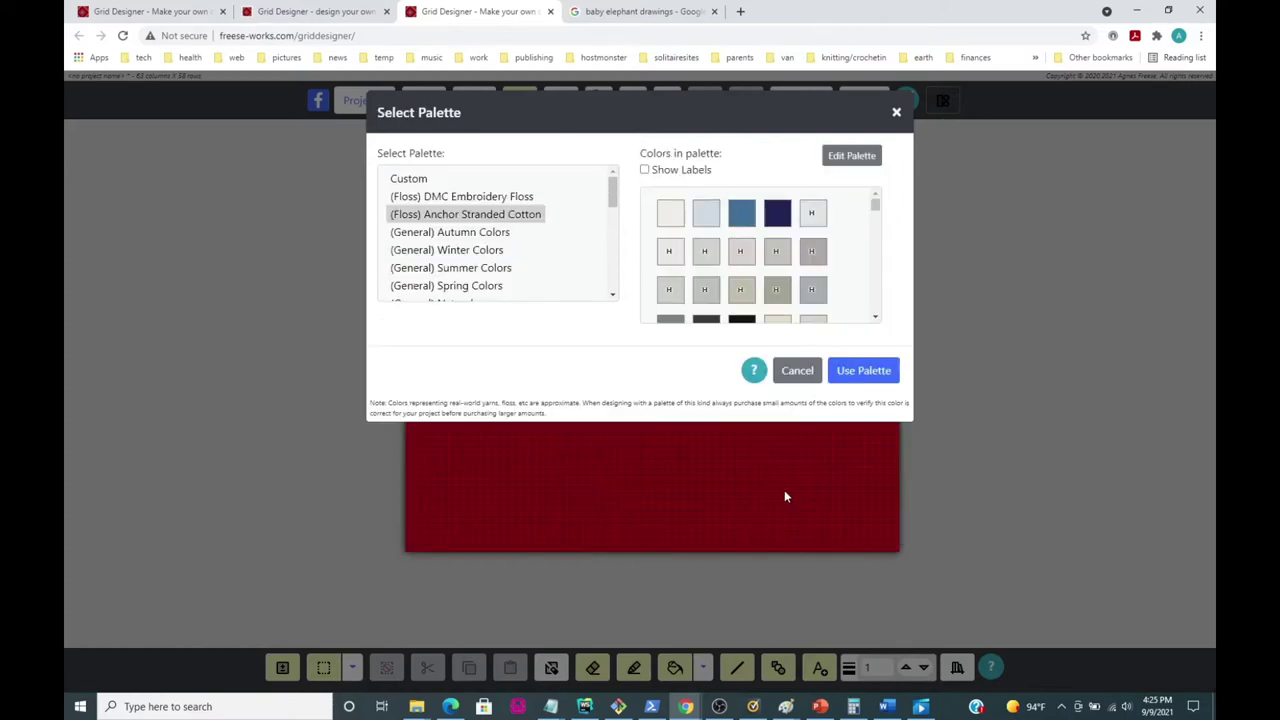
click(864, 372)
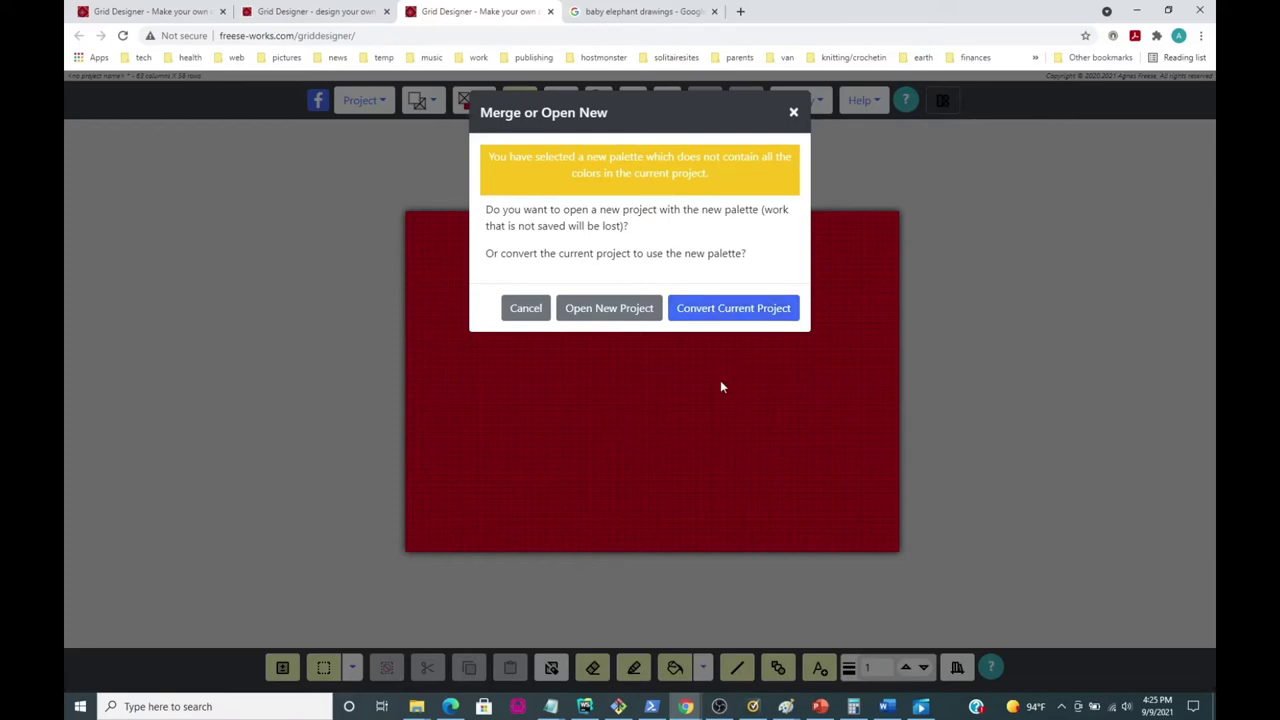
Step: Convert the current project to the new palette, substituting white 00002 for red
click(733, 311)
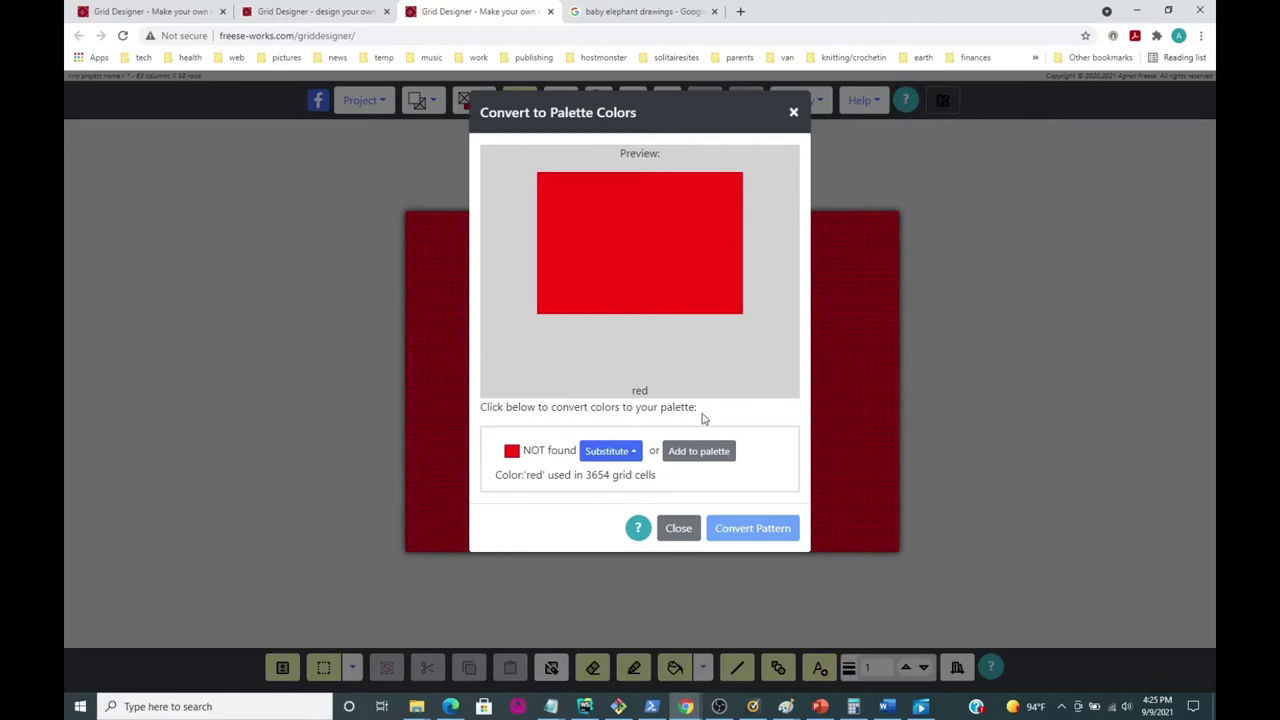
click(619, 452)
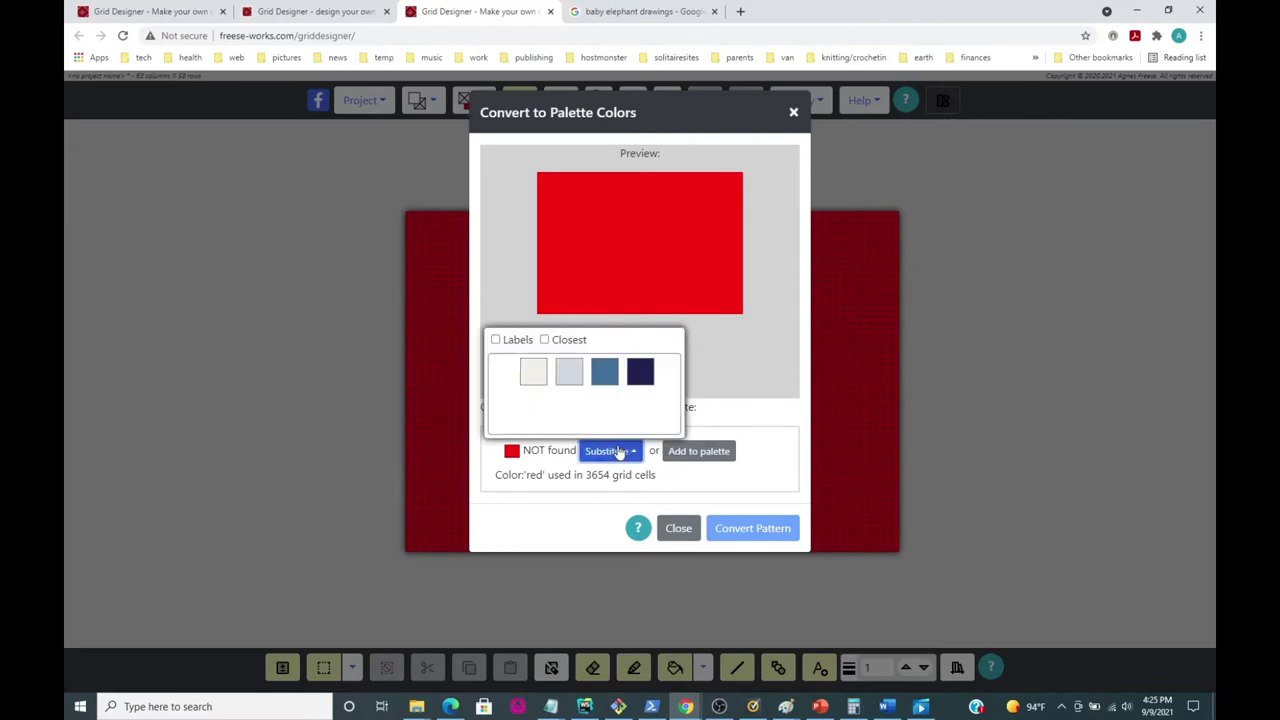
click(531, 373)
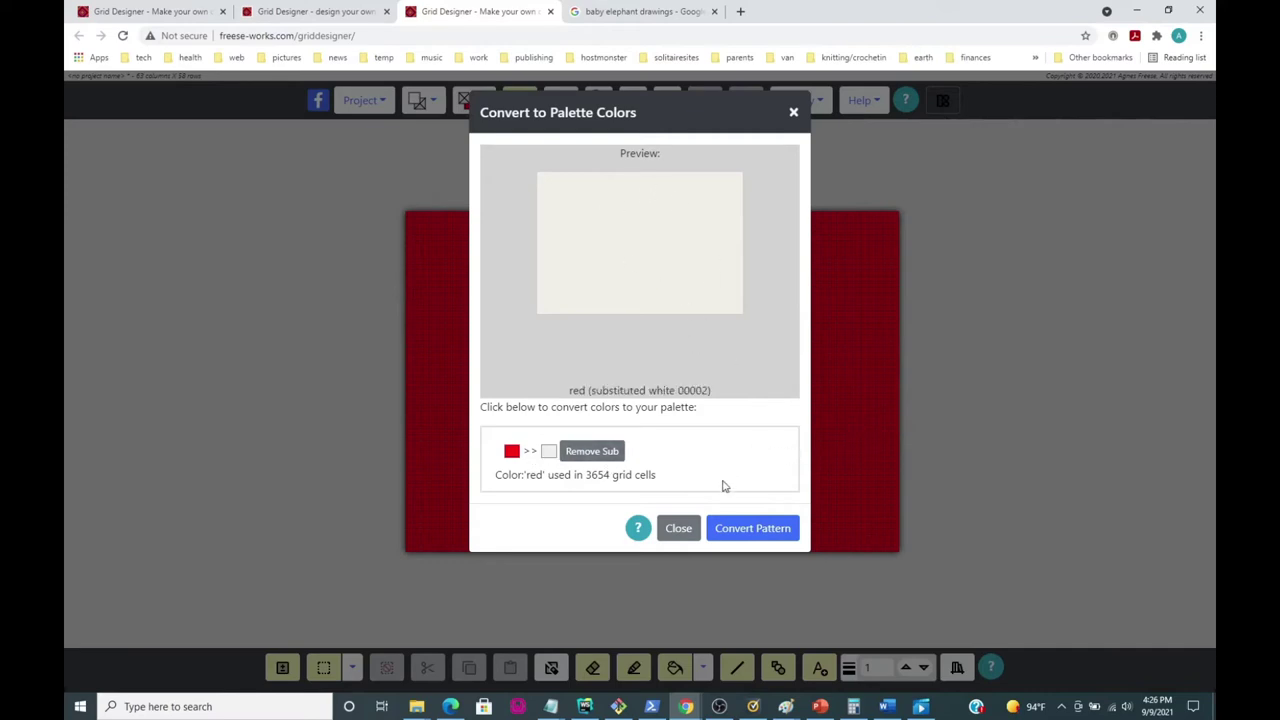
click(750, 529)
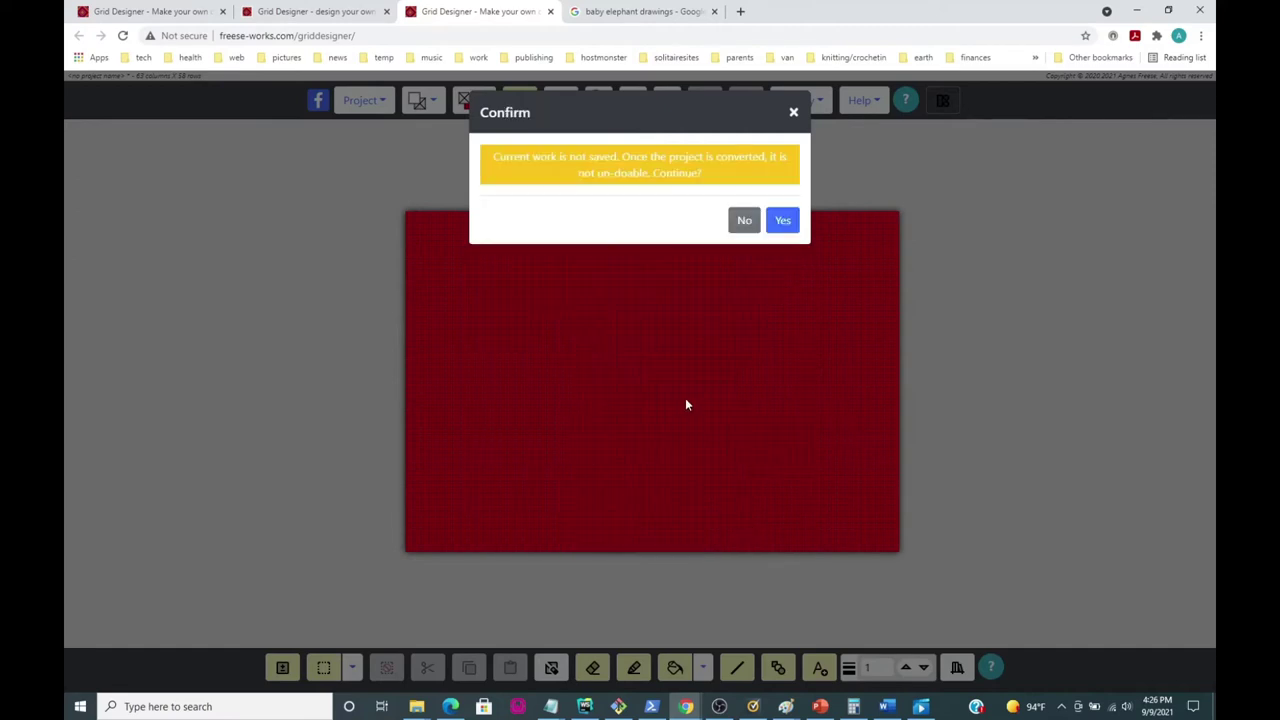
click(783, 222)
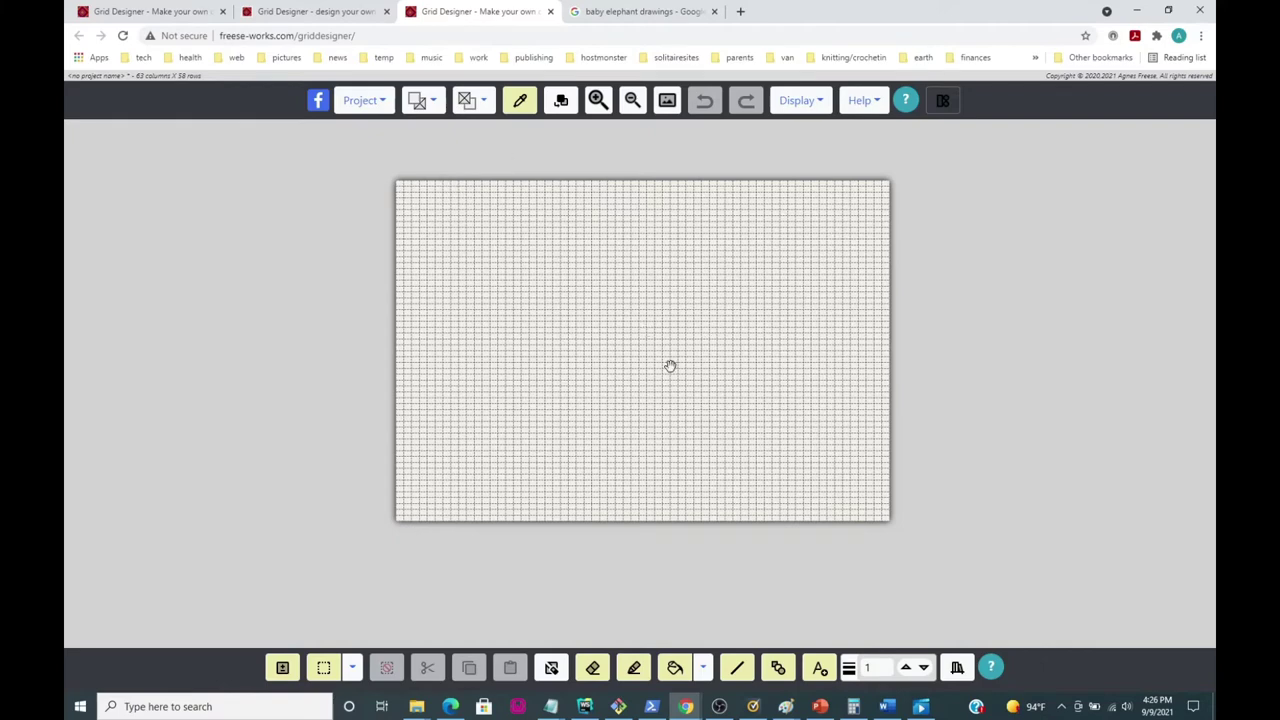
Step: Review the background and foreground color choices available from the reduced palette
click(484, 101)
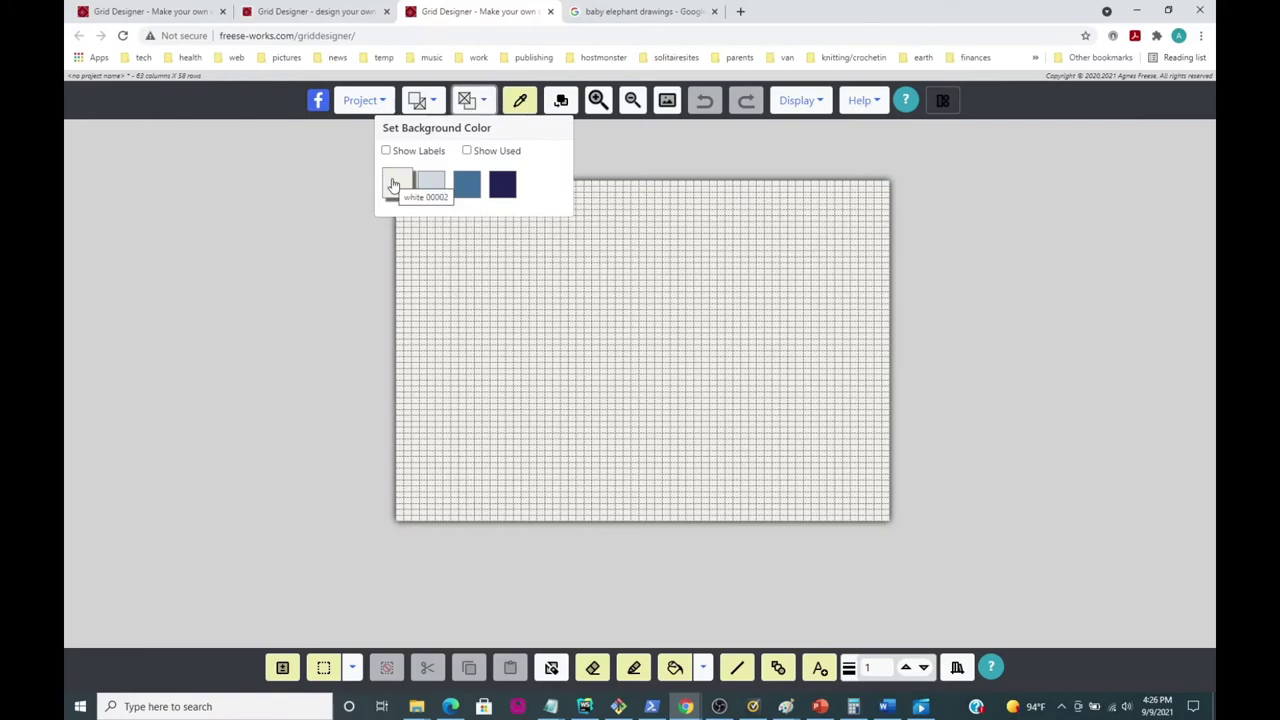
click(486, 104)
click(486, 104)
click(428, 104)
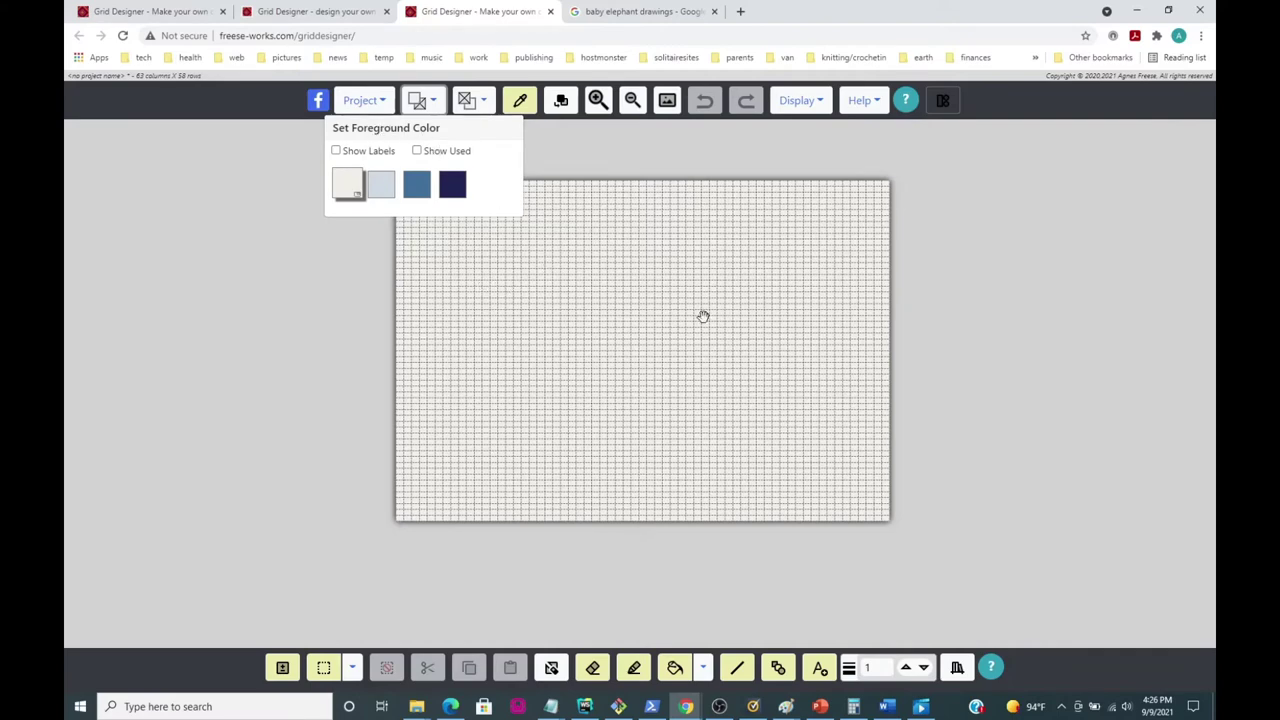
click(484, 103)
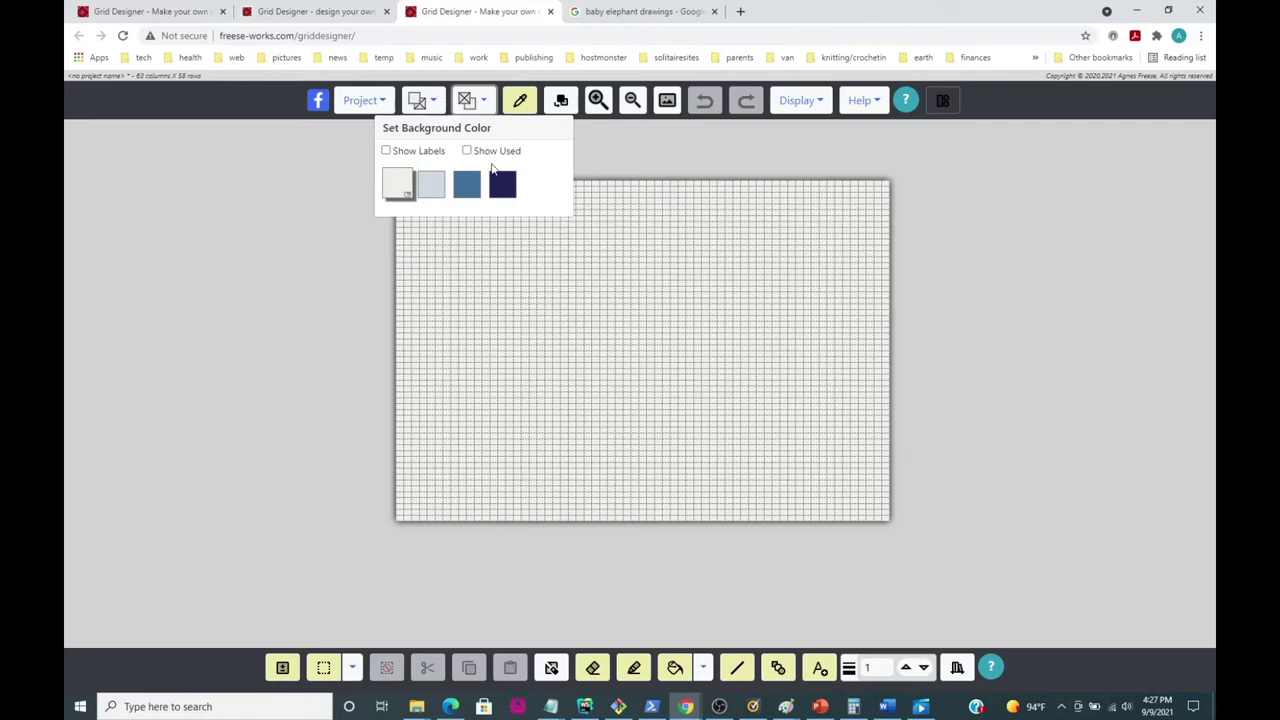
Step: Set the foreground color to the darkest blue of the palette
click(434, 110)
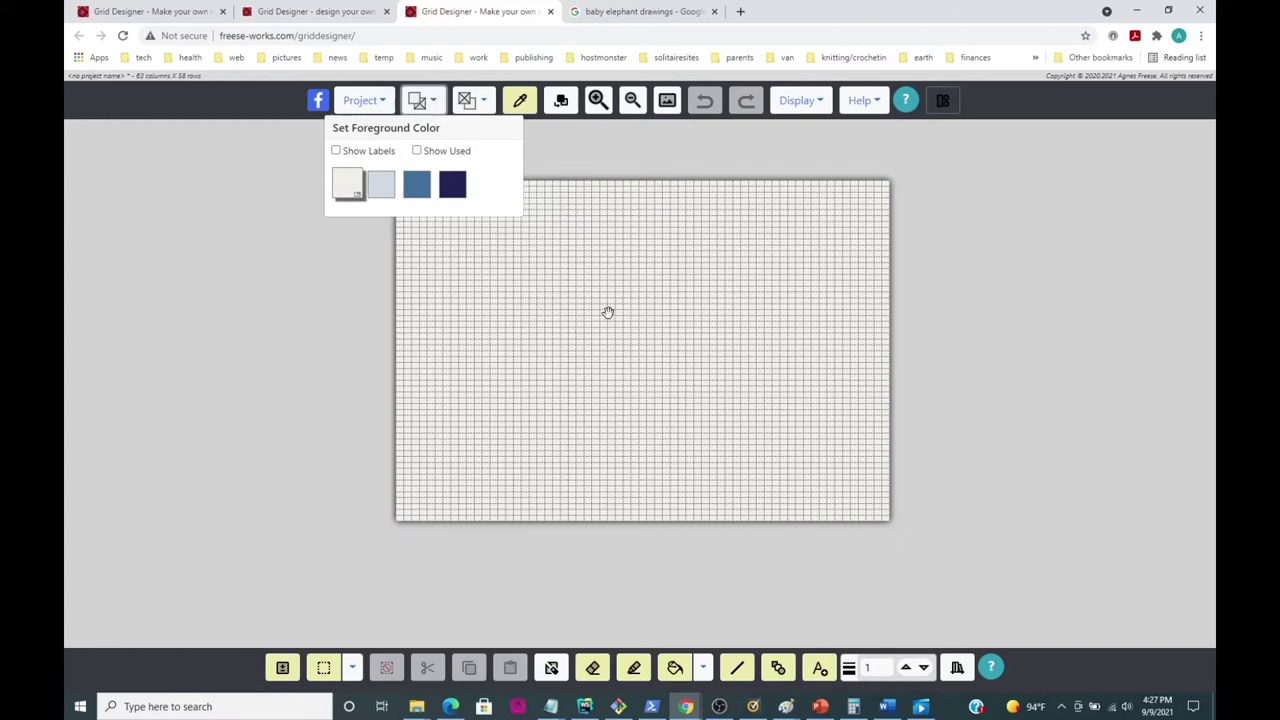
click(414, 184)
click(414, 184)
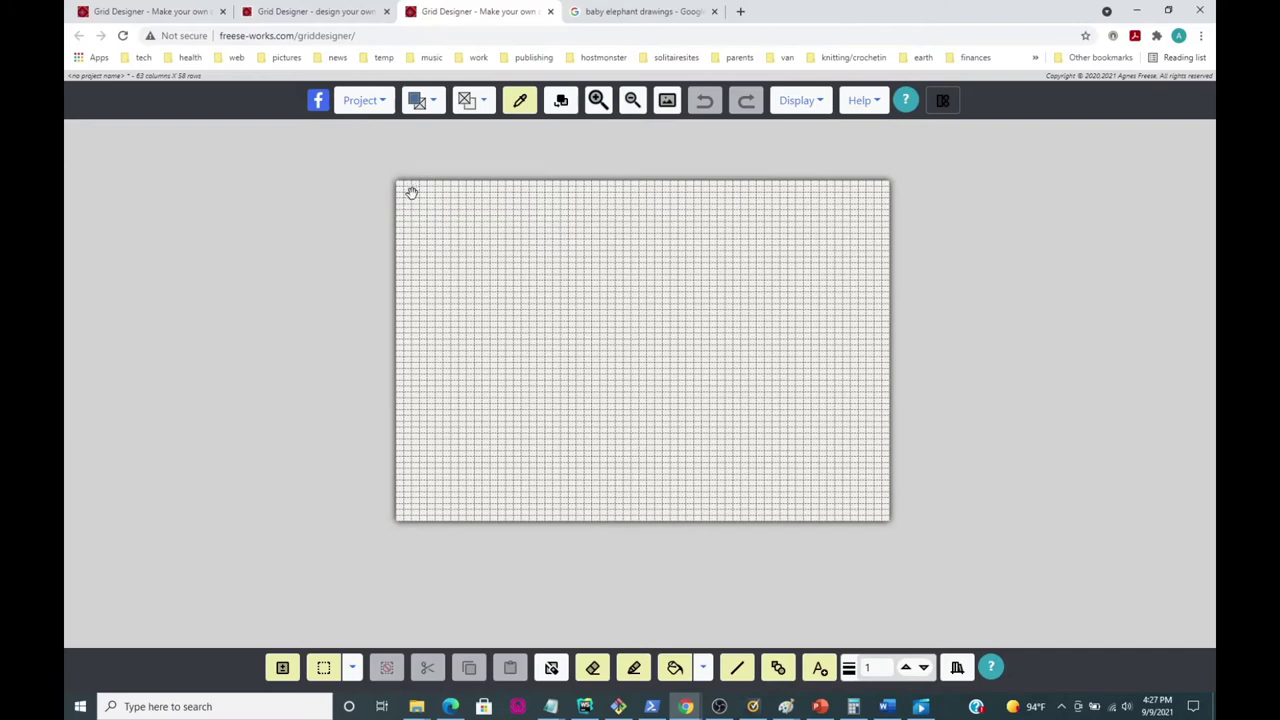
click(436, 104)
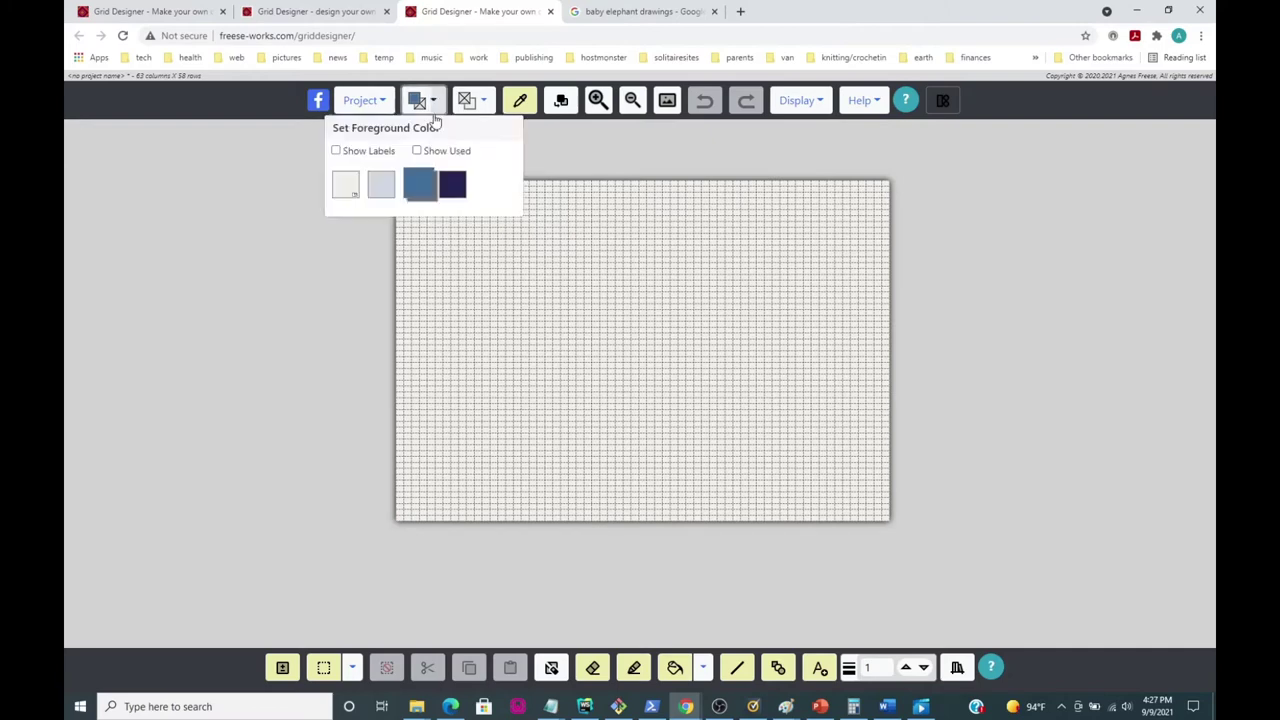
click(453, 186)
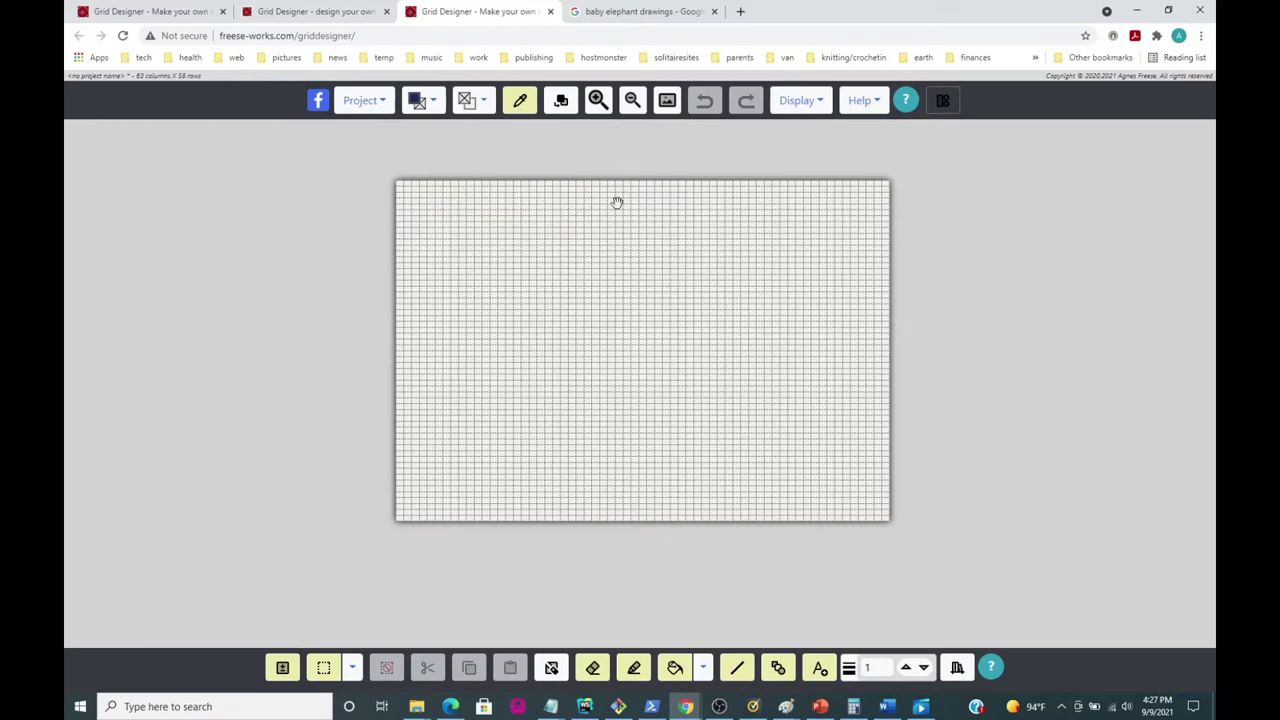
Step: Draw a freehand circle outline about 18 columns wide and 22 rows high in the upper middle of the enlarged grid
click(597, 104)
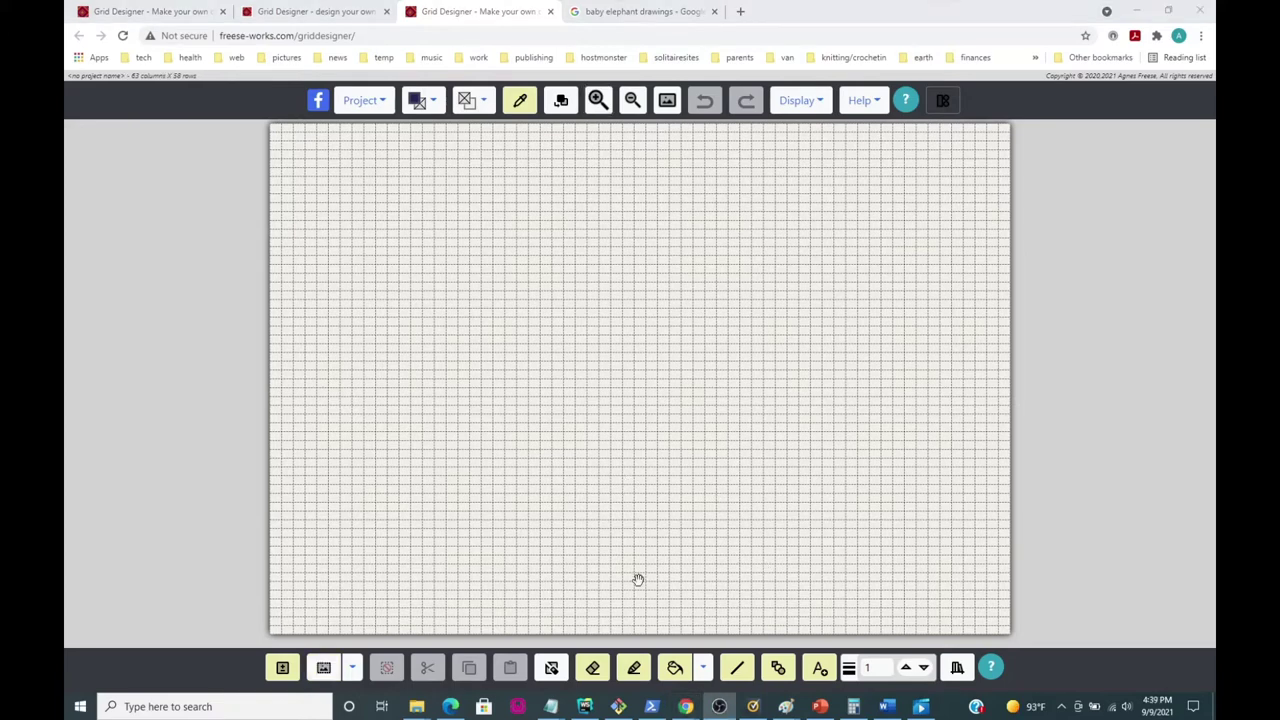
click(634, 670)
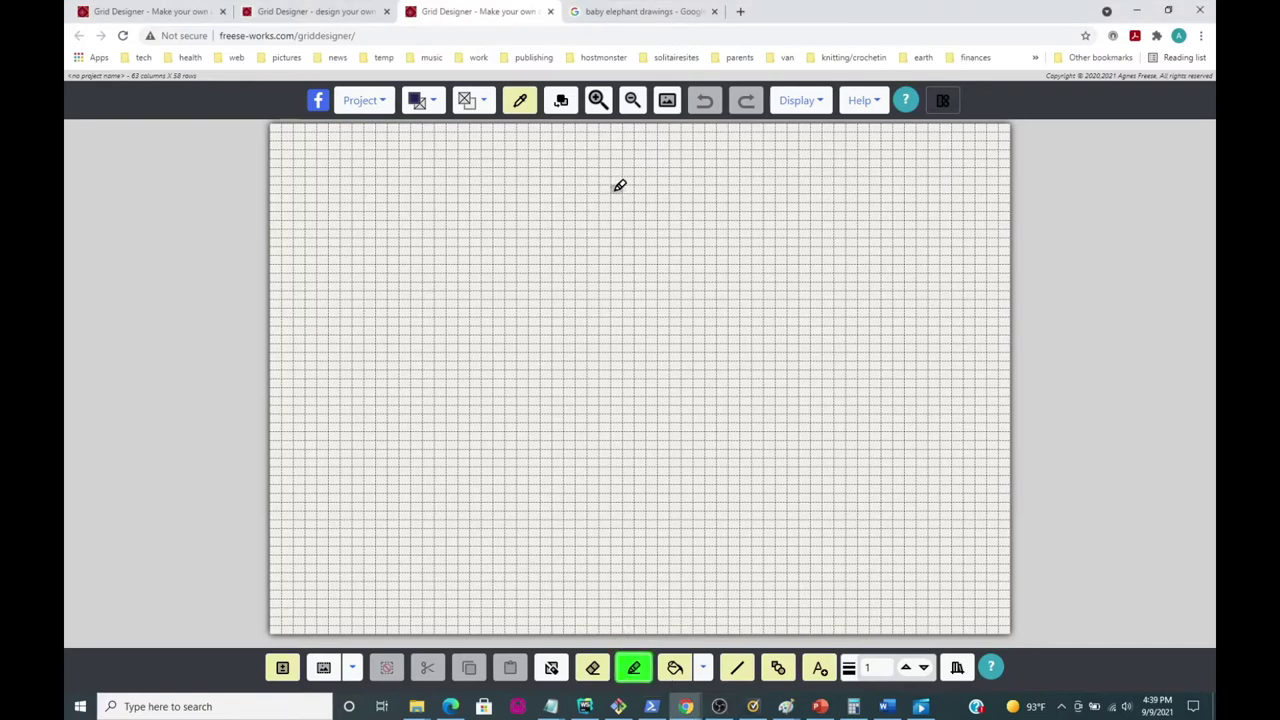
mouse_move(630, 186)
mouse_down()
mouse_move(556, 210)
mouse_move(538, 272)
mouse_move(588, 355)
mouse_move(669, 366)
mouse_move(703, 346)
mouse_move(731, 300)
mouse_move(733, 257)
mouse_move(720, 214)
mouse_move(643, 184)
mouse_up()
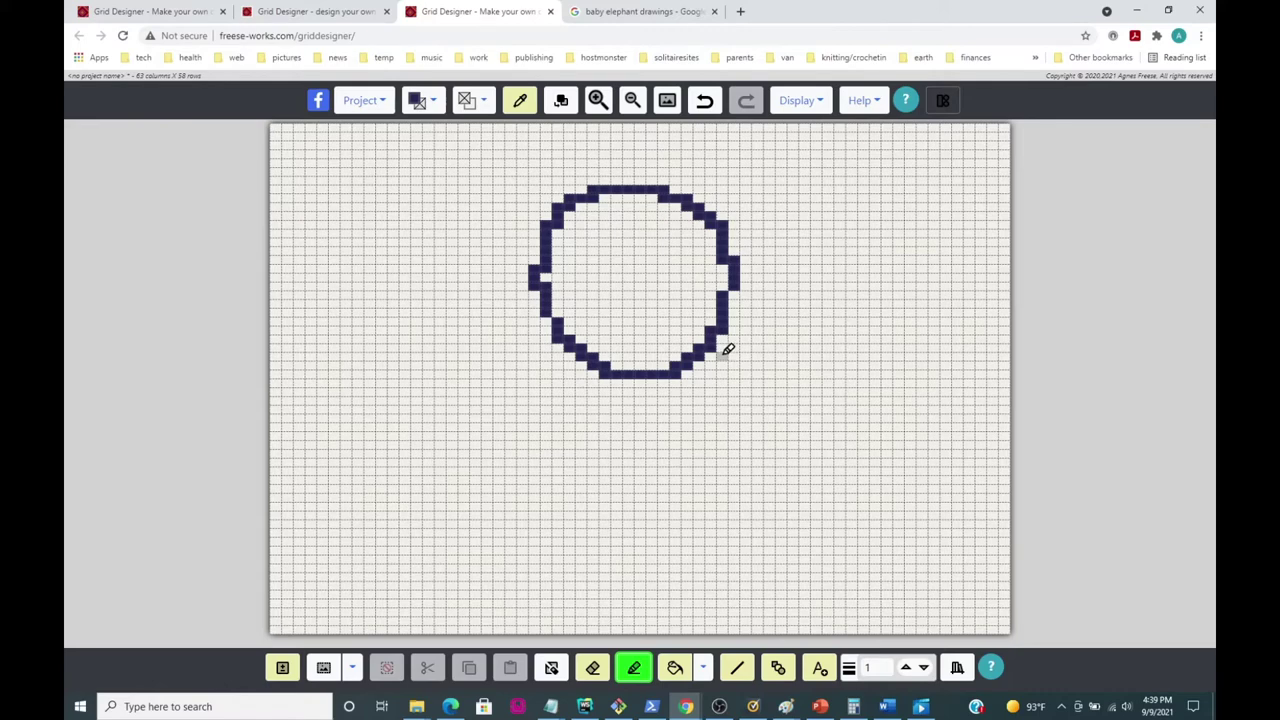
Step: Refine individual cells along the left and upper-left edge of the circle outline so the curve is smooth and one cell thick
click(541, 277)
click(540, 274)
click(546, 274)
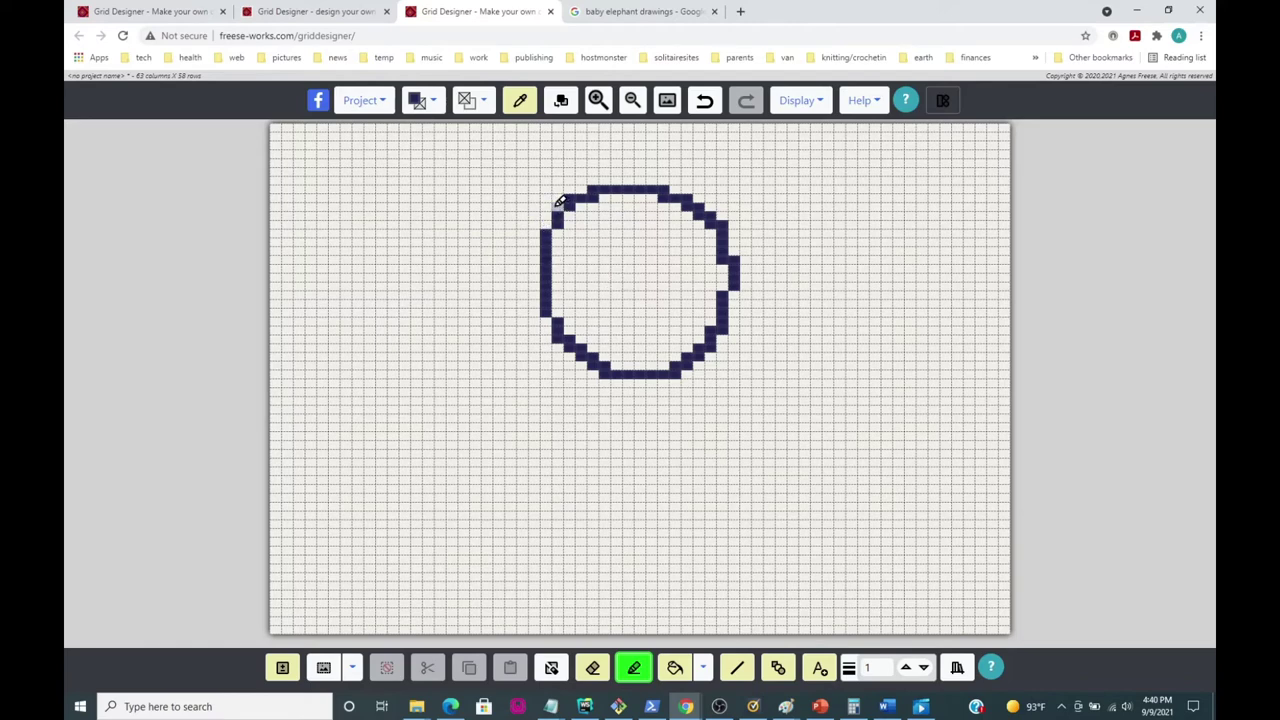
drag(571, 194, 594, 186)
click(557, 231)
click(552, 238)
click(548, 241)
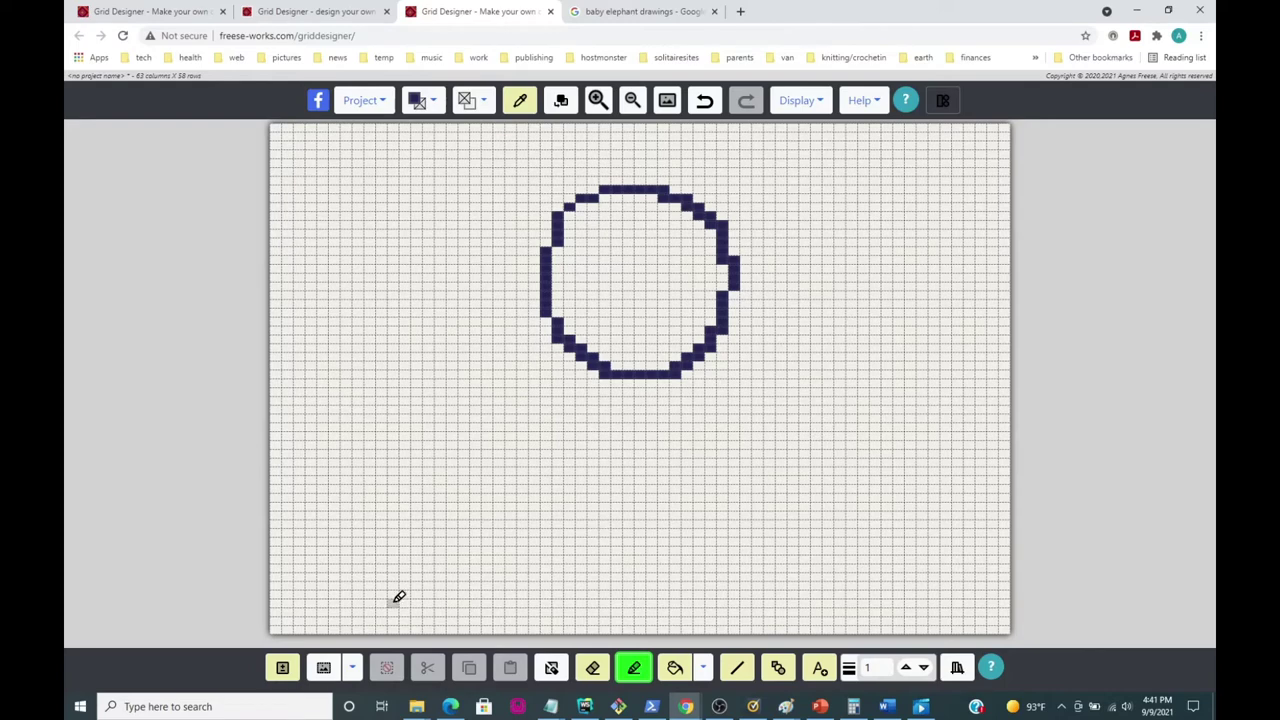
Step: Select a rectangle around the left half of the circle outline and copy it
click(352, 668)
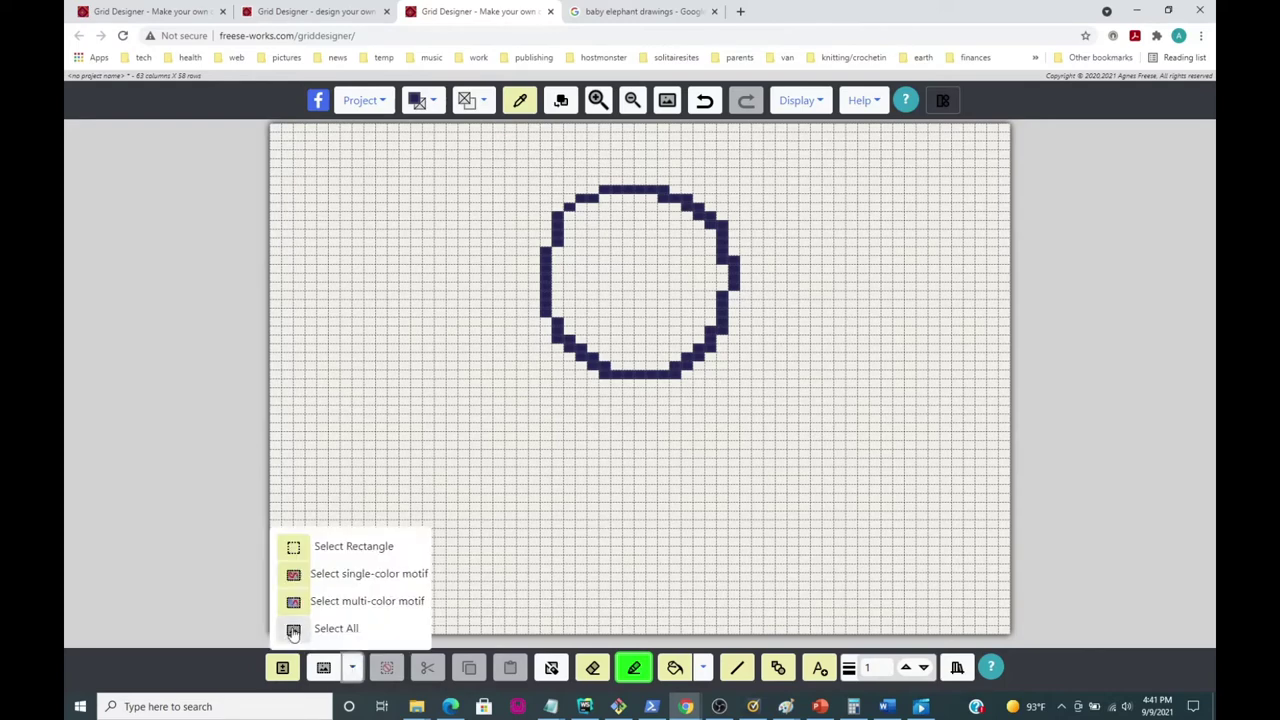
click(292, 548)
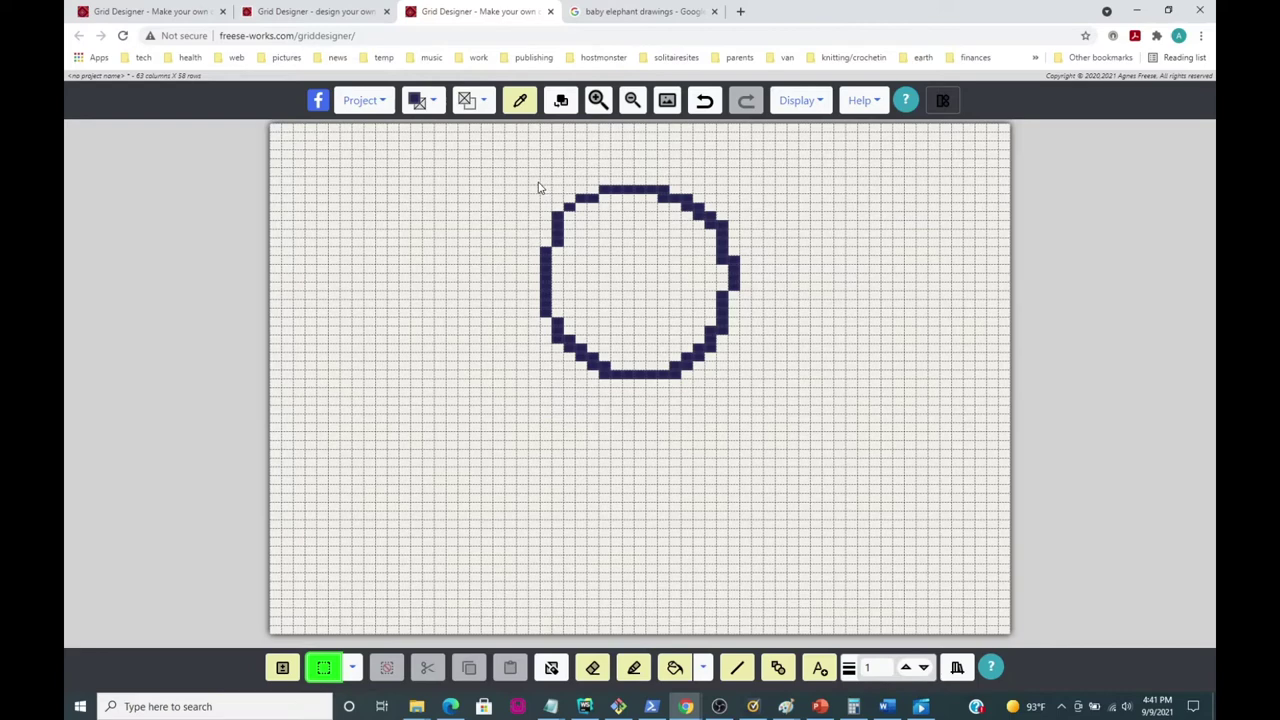
mouse_move(528, 177)
mouse_down()
mouse_move(631, 280)
mouse_move(640, 397)
mouse_up()
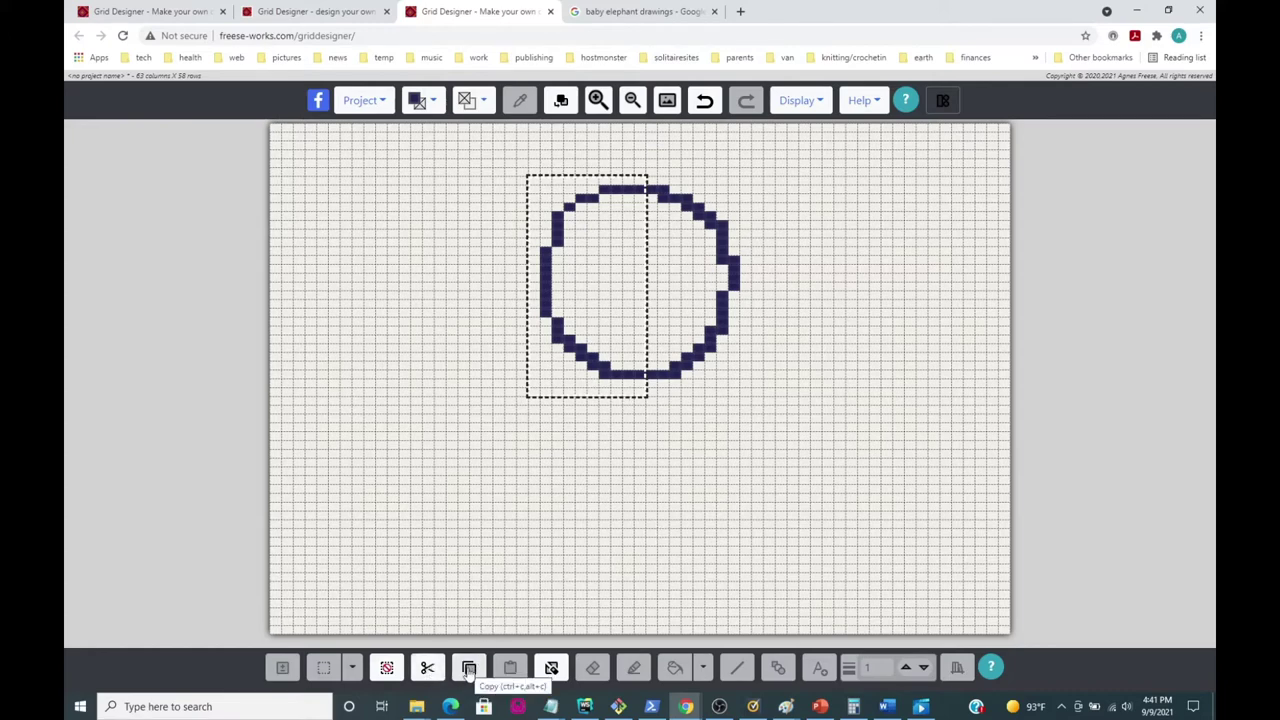
click(469, 668)
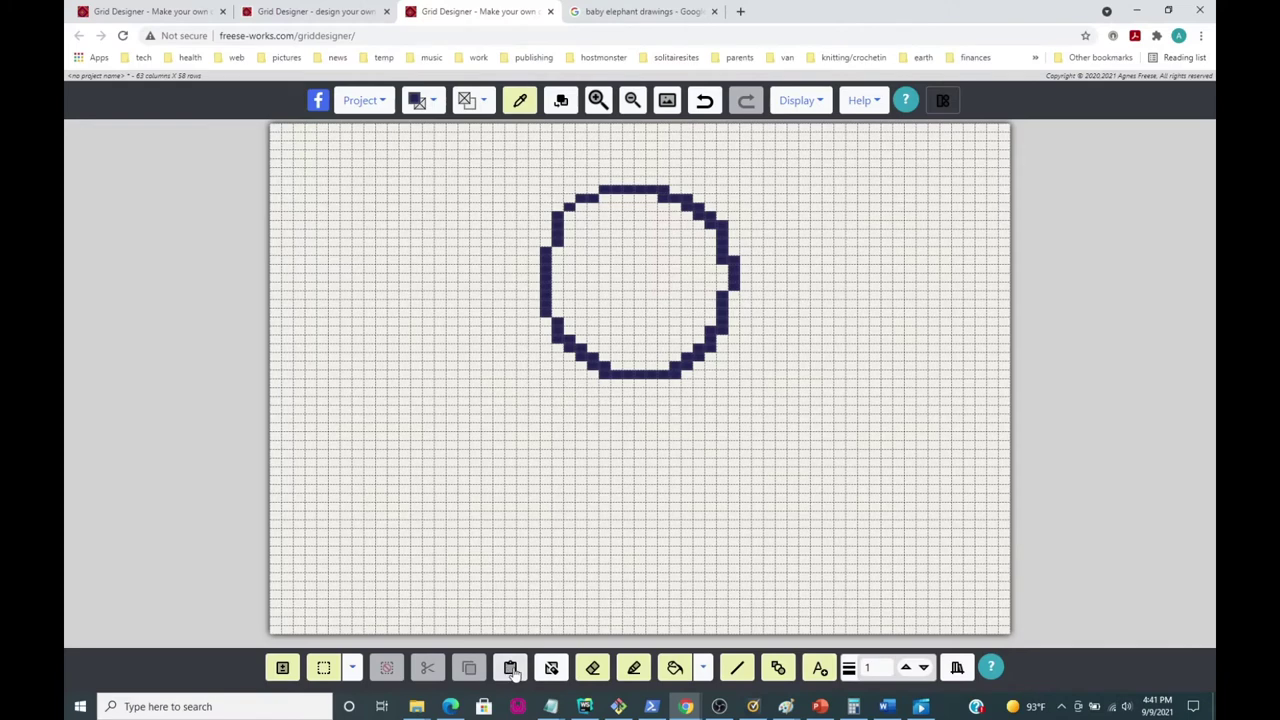
Step: Paste the copied half, flip it horizontally and place it over the circle's right half to make the outline symmetrical
click(511, 670)
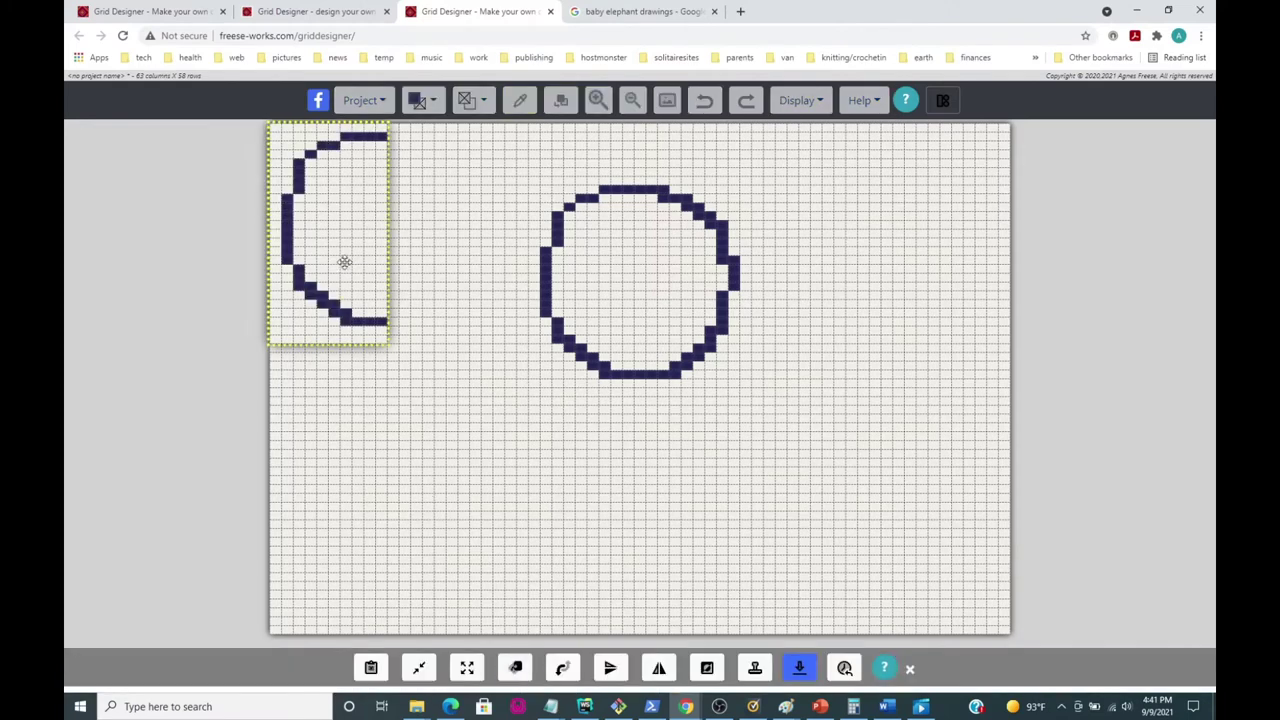
drag(325, 241, 423, 343)
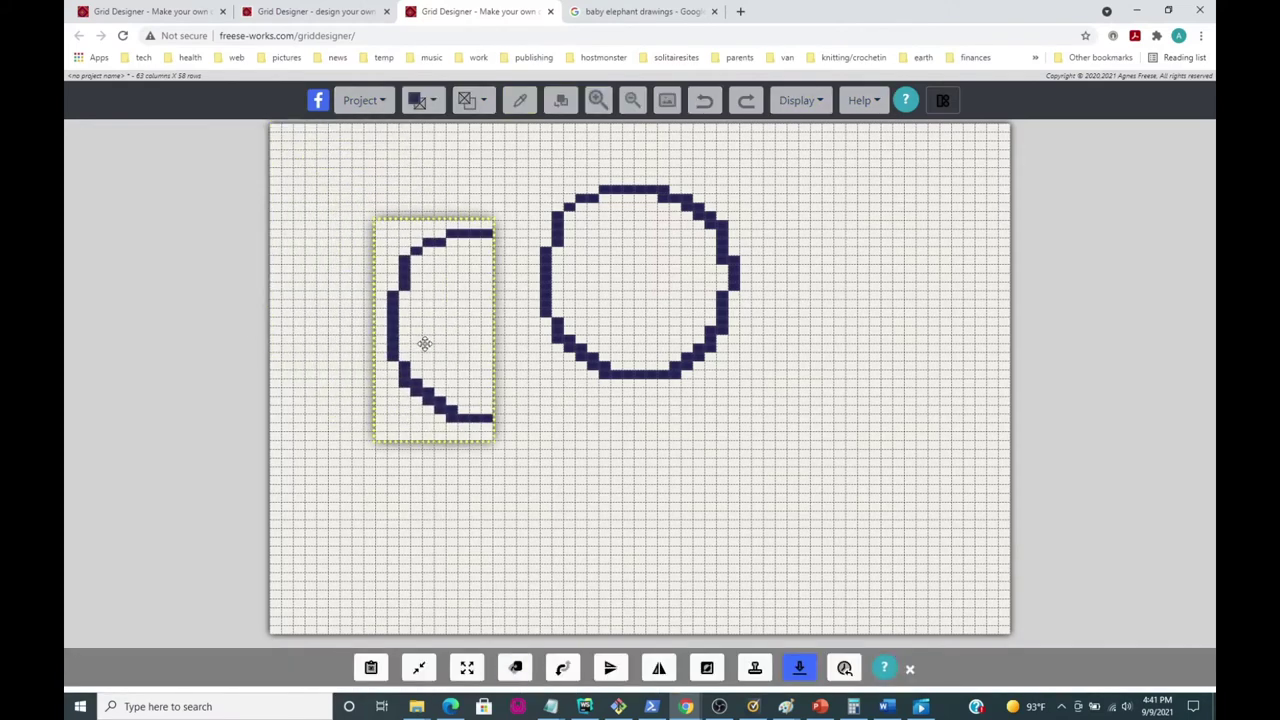
click(658, 670)
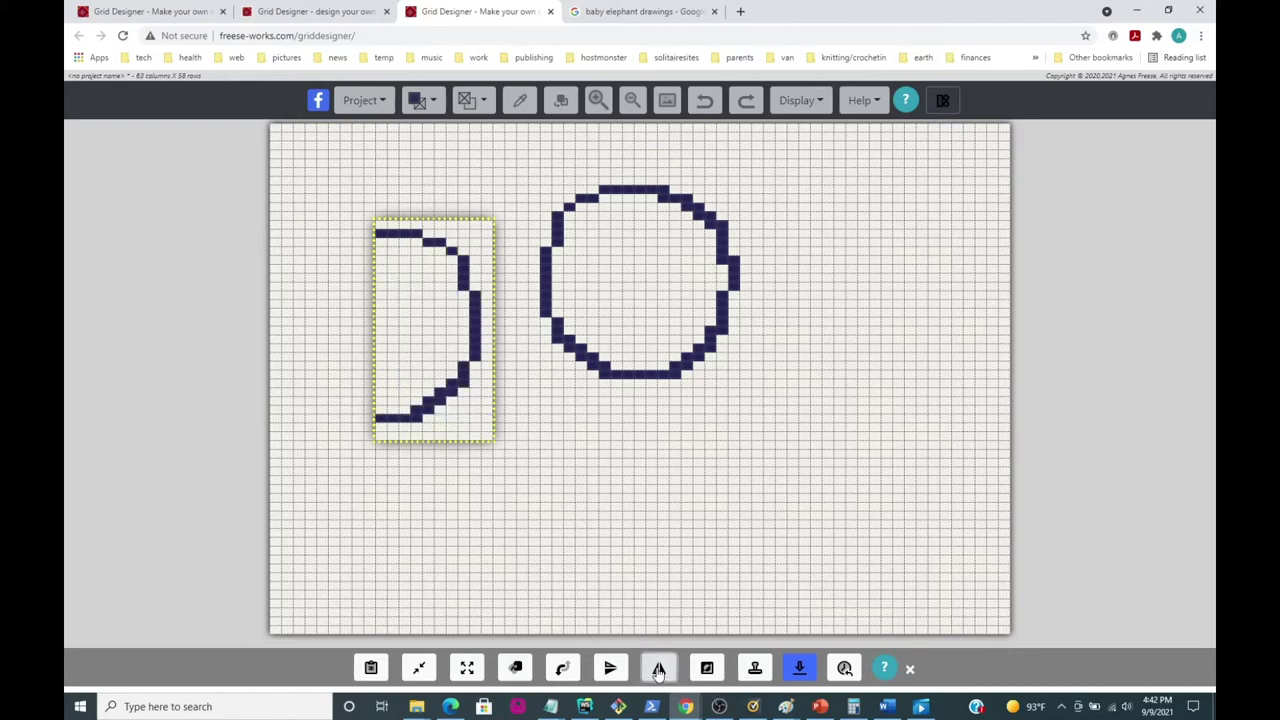
drag(406, 366, 667, 322)
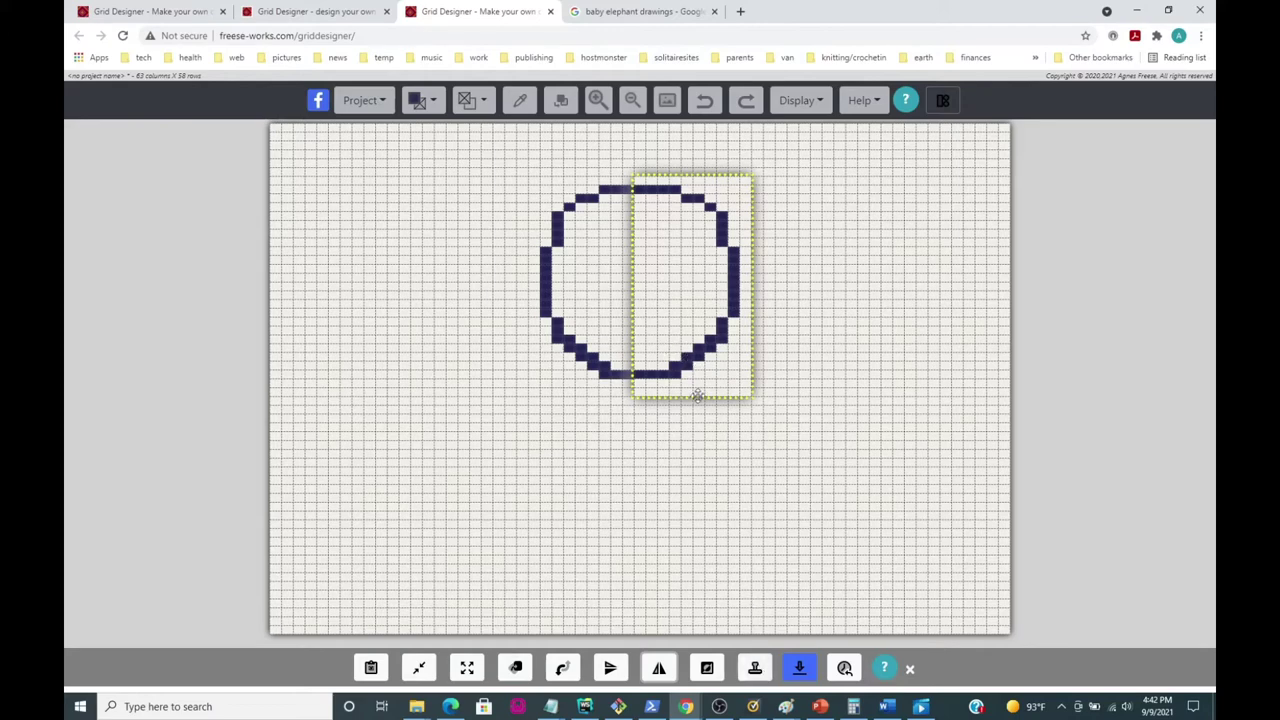
click(799, 670)
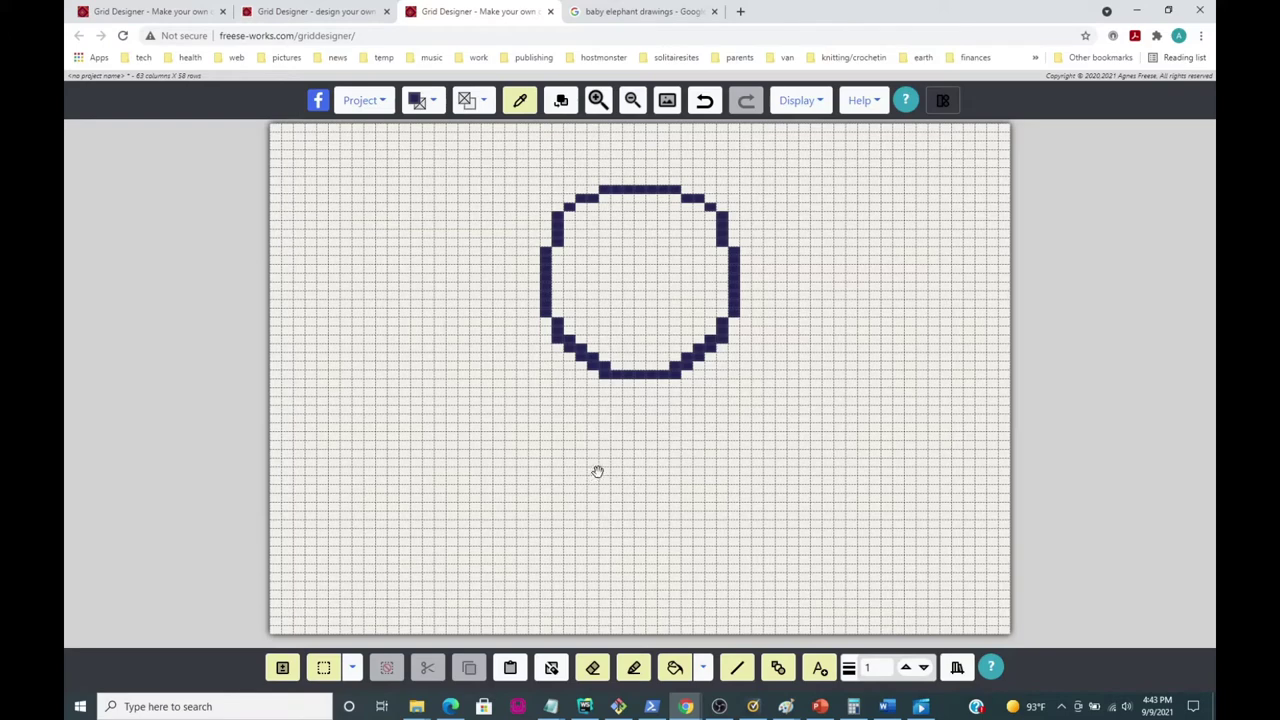
Step: Save the project under the name "my elephant"
click(358, 104)
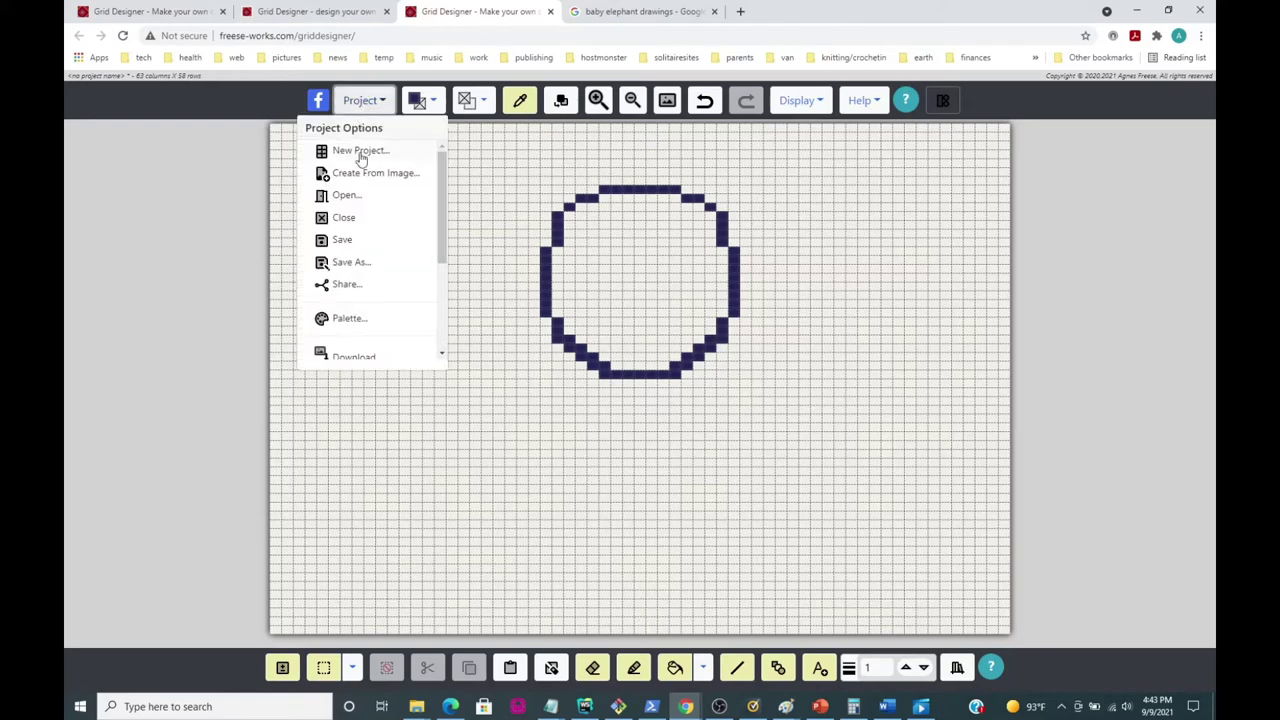
click(343, 241)
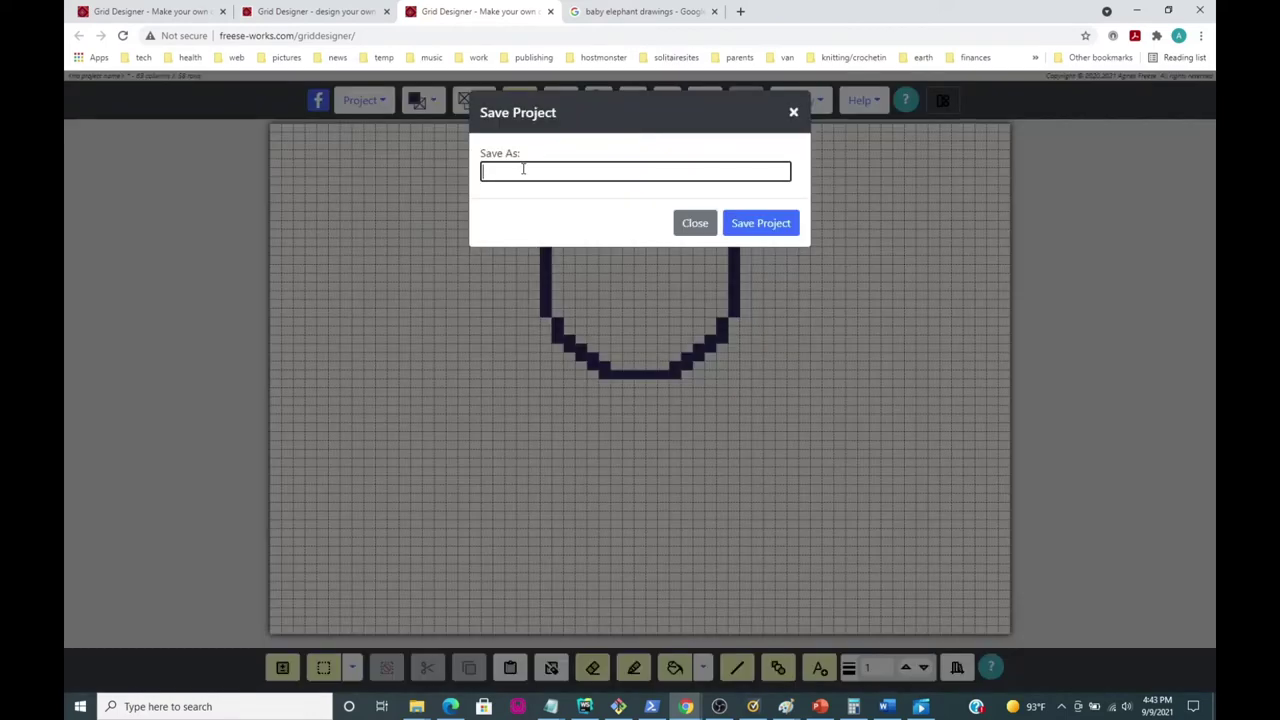
text(my elephant)
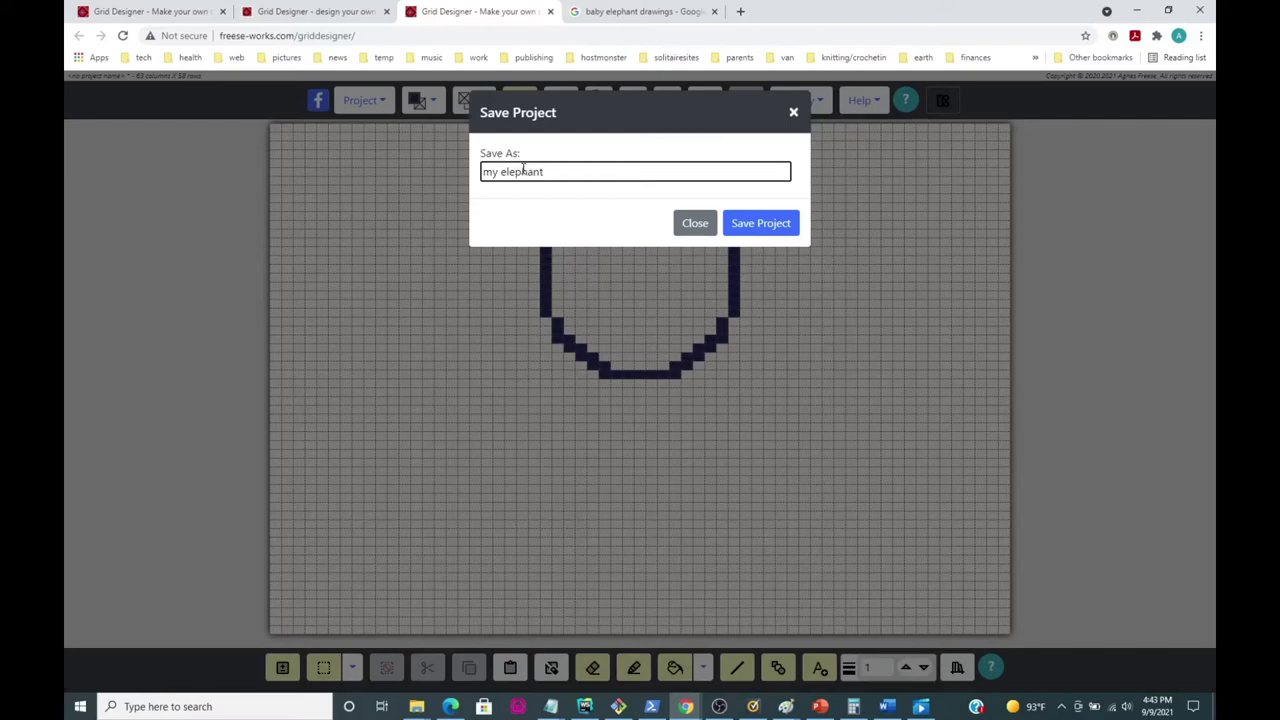
click(778, 224)
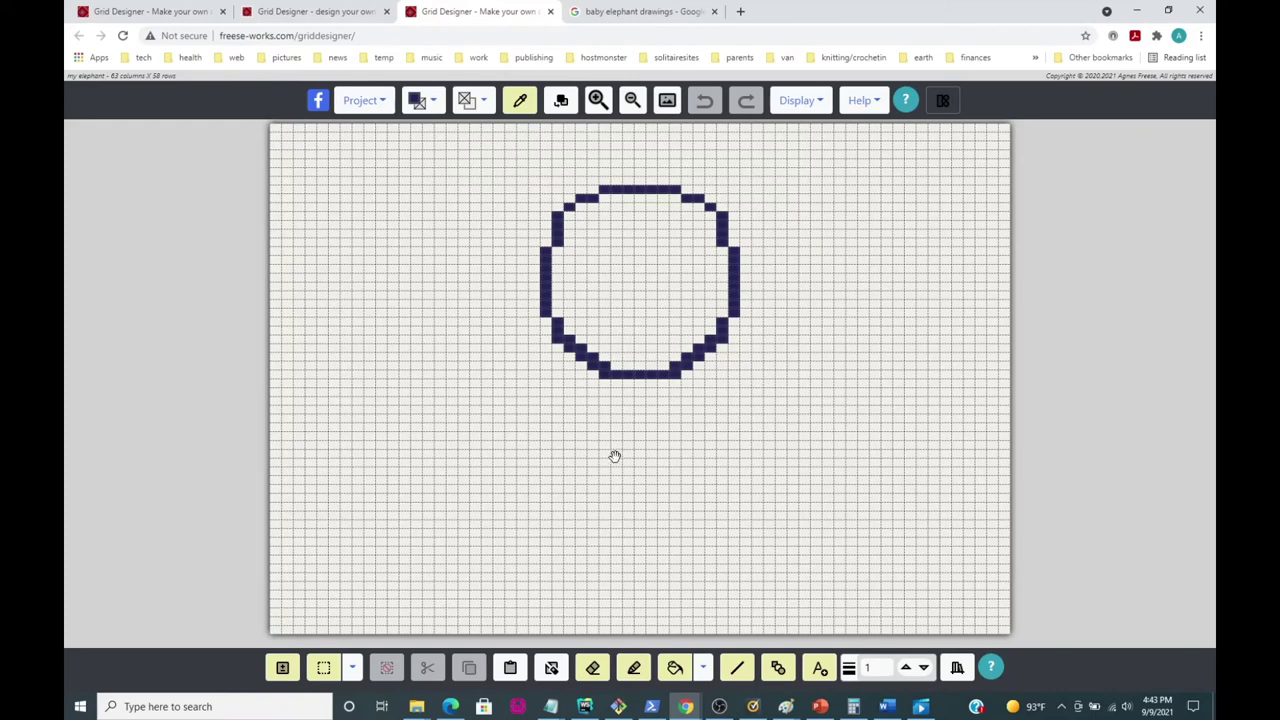
Step: Draw a freehand ear outline about 25 rows high against the circle's left side and trim its corner cells into a smooth curve
click(633, 670)
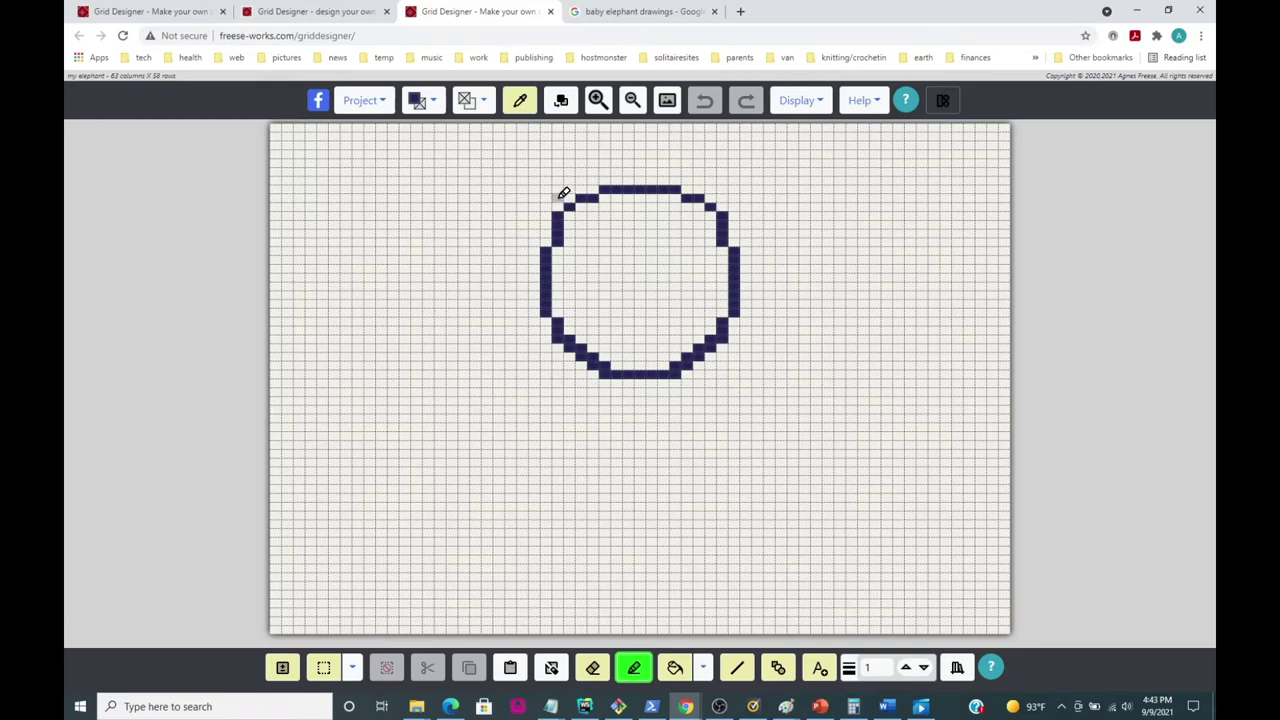
mouse_move(564, 194)
mouse_down()
mouse_move(497, 176)
mouse_move(464, 280)
mouse_move(496, 368)
mouse_move(552, 388)
mouse_move(584, 361)
mouse_up()
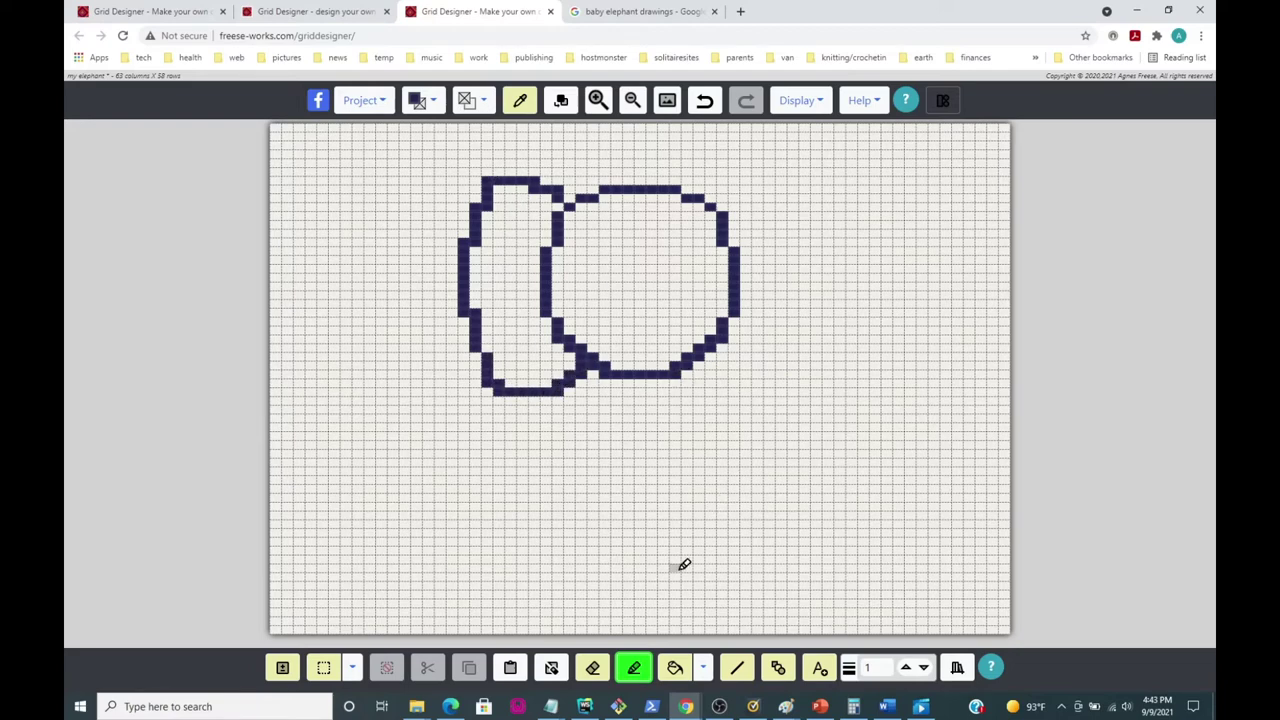
click(487, 178)
click(535, 181)
click(535, 189)
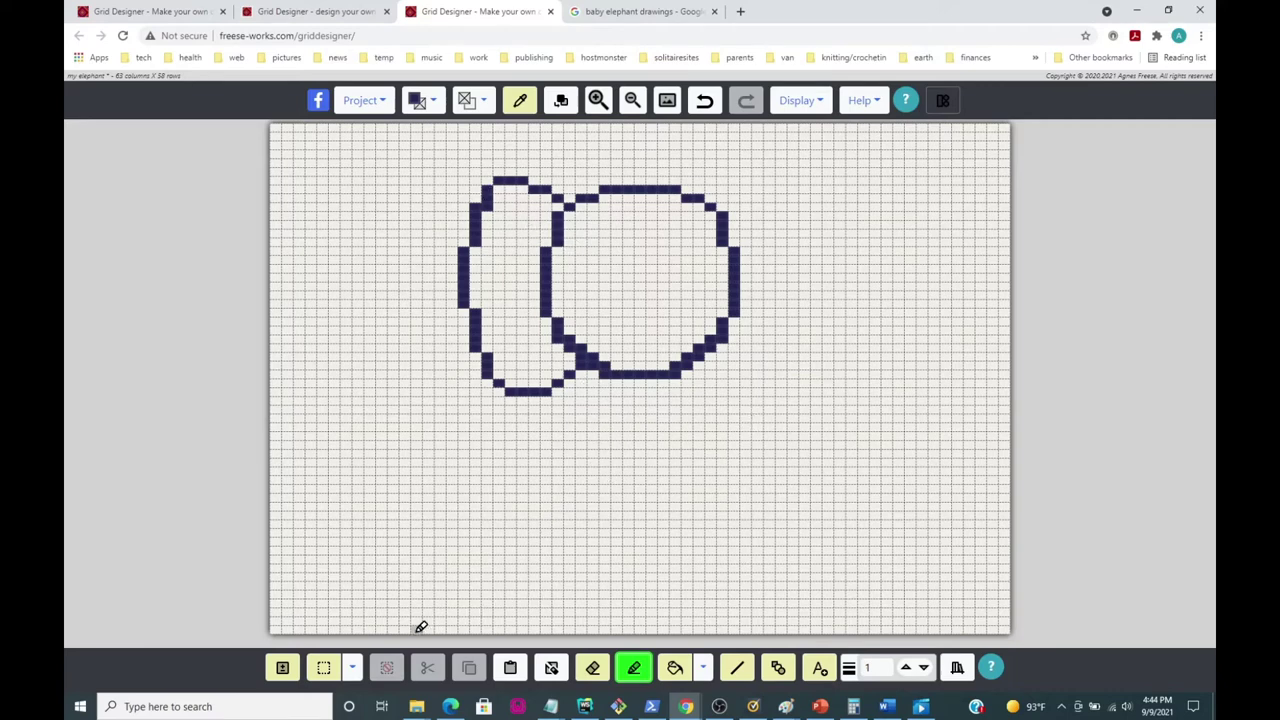
Step: Select a rectangle around the left ear, including the adjoining edge of the head circle, and copy it
click(324, 670)
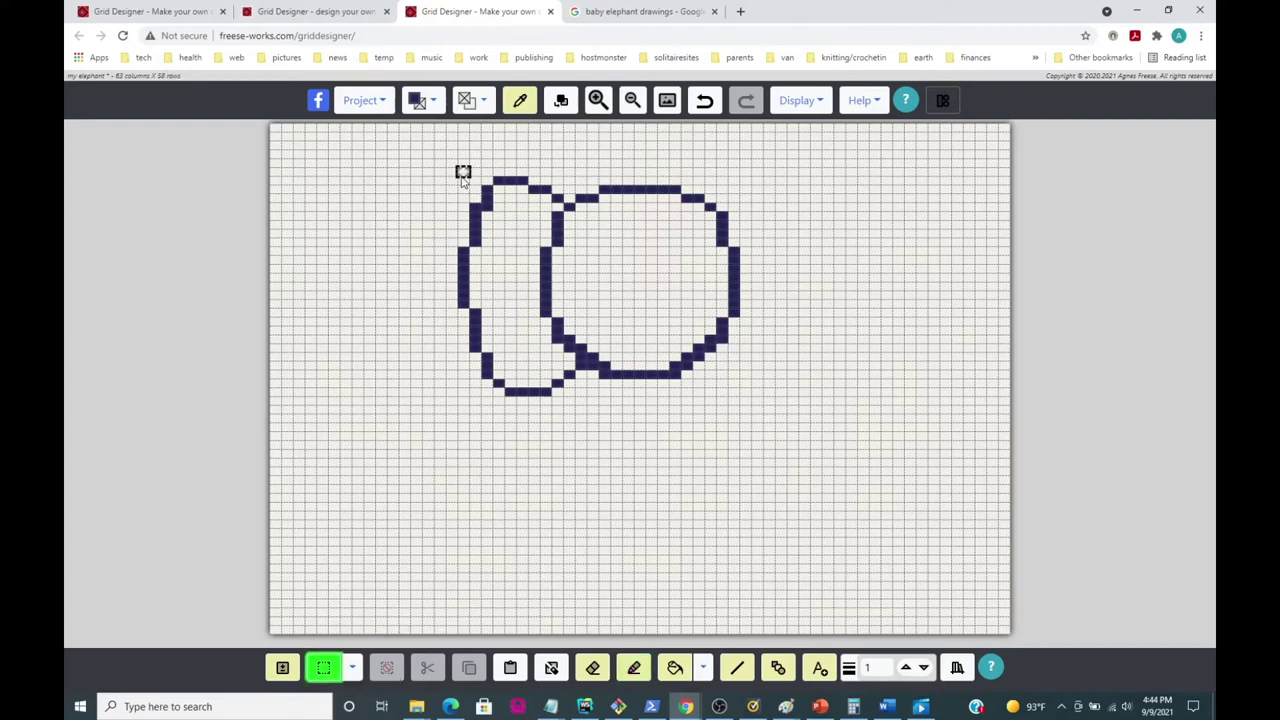
drag(463, 176, 584, 402)
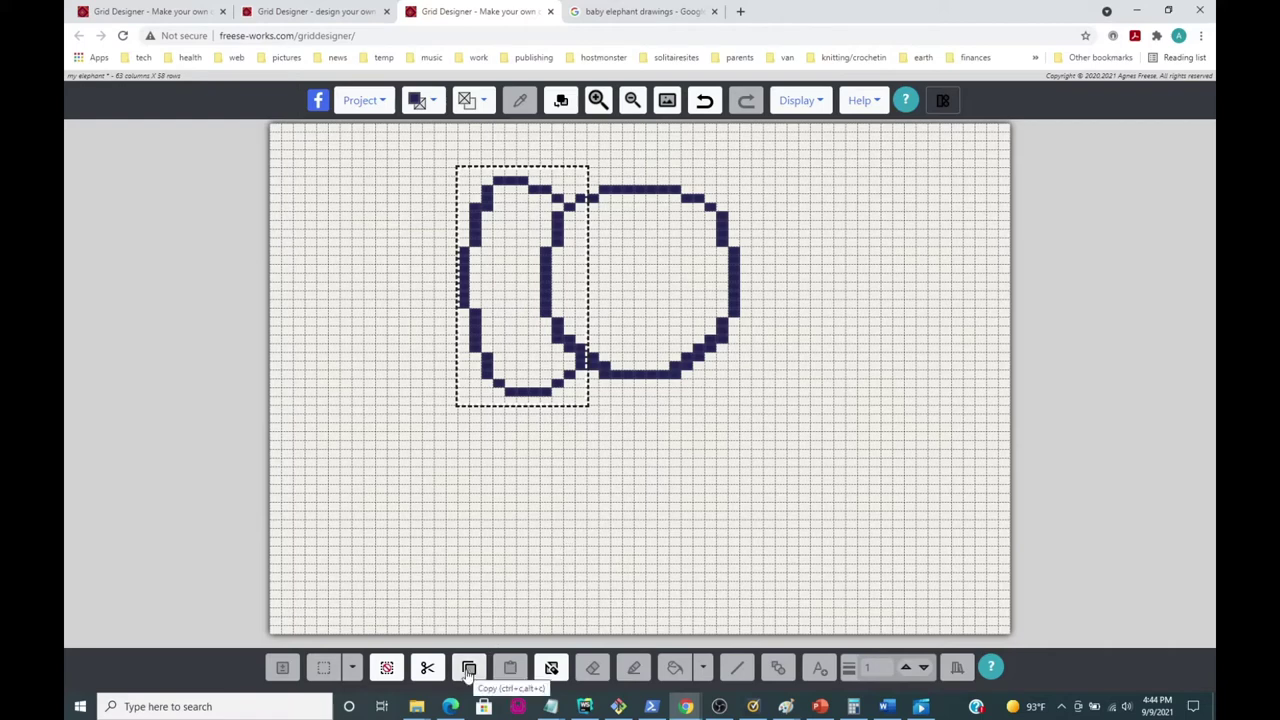
click(468, 668)
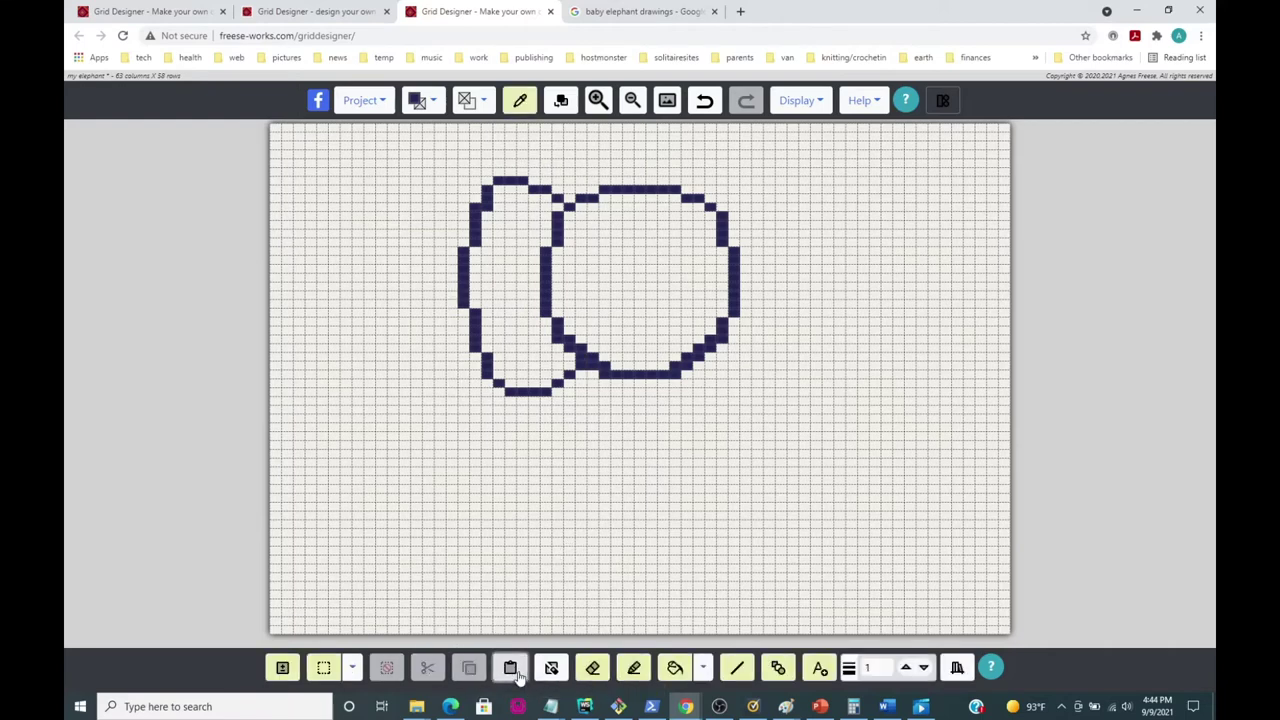
Step: Paste the copied ear, flip it horizontally, place it symmetrically on the head's right side, and save the project
click(512, 670)
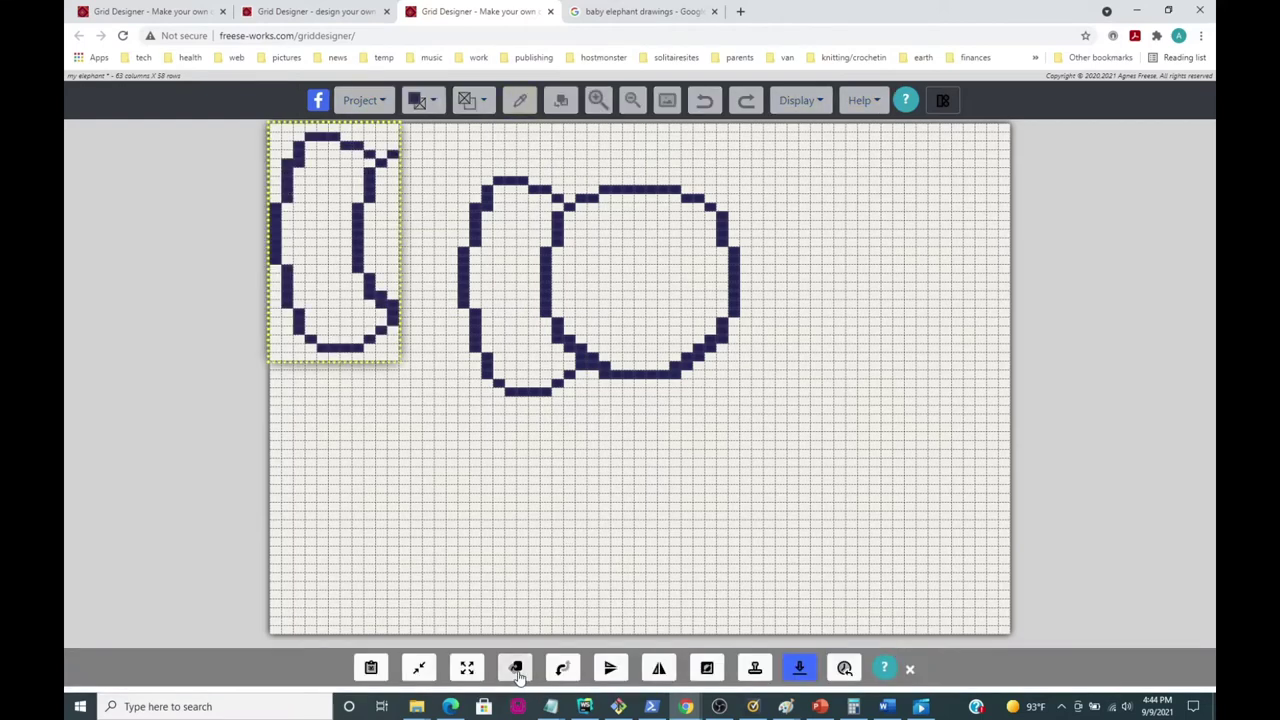
click(658, 670)
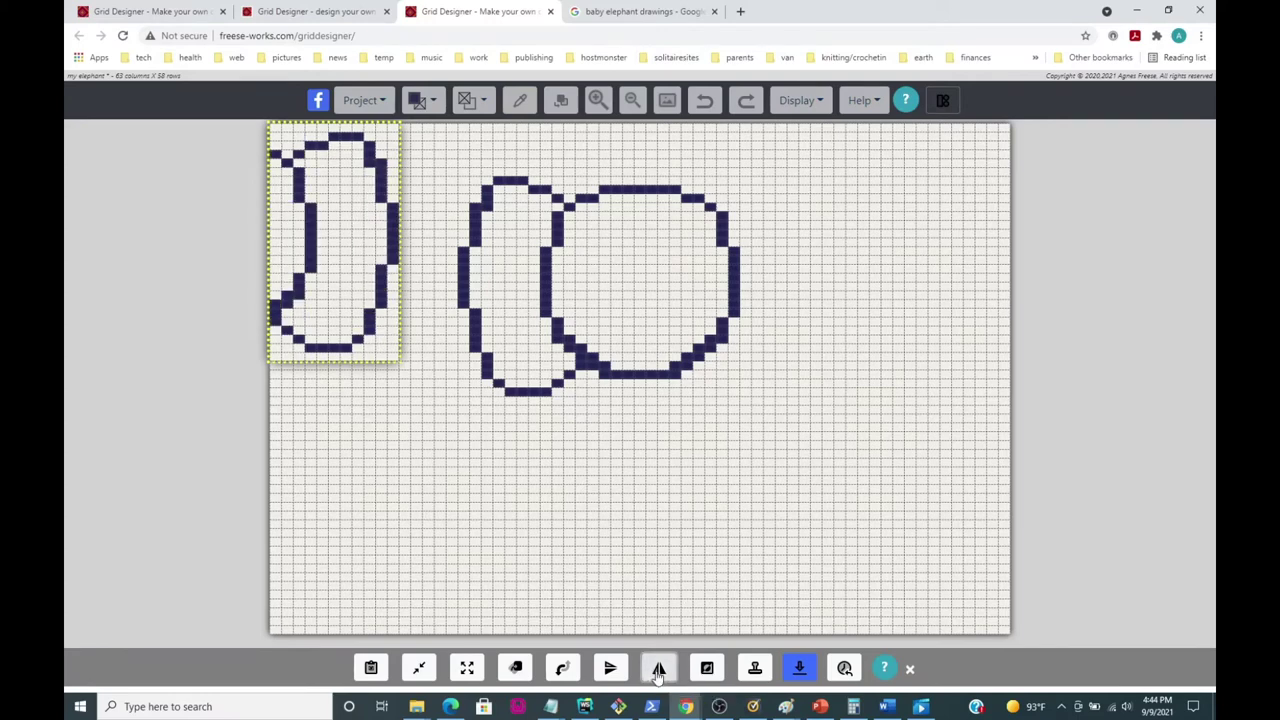
drag(339, 287, 762, 333)
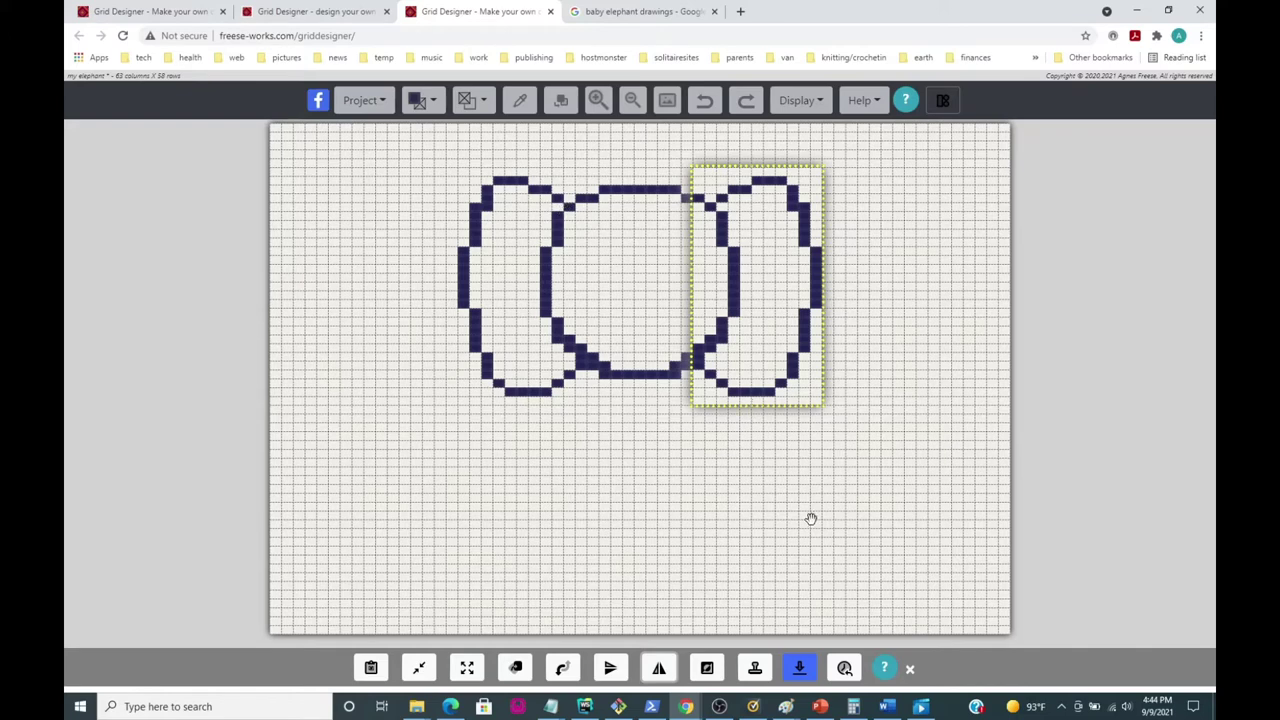
click(800, 668)
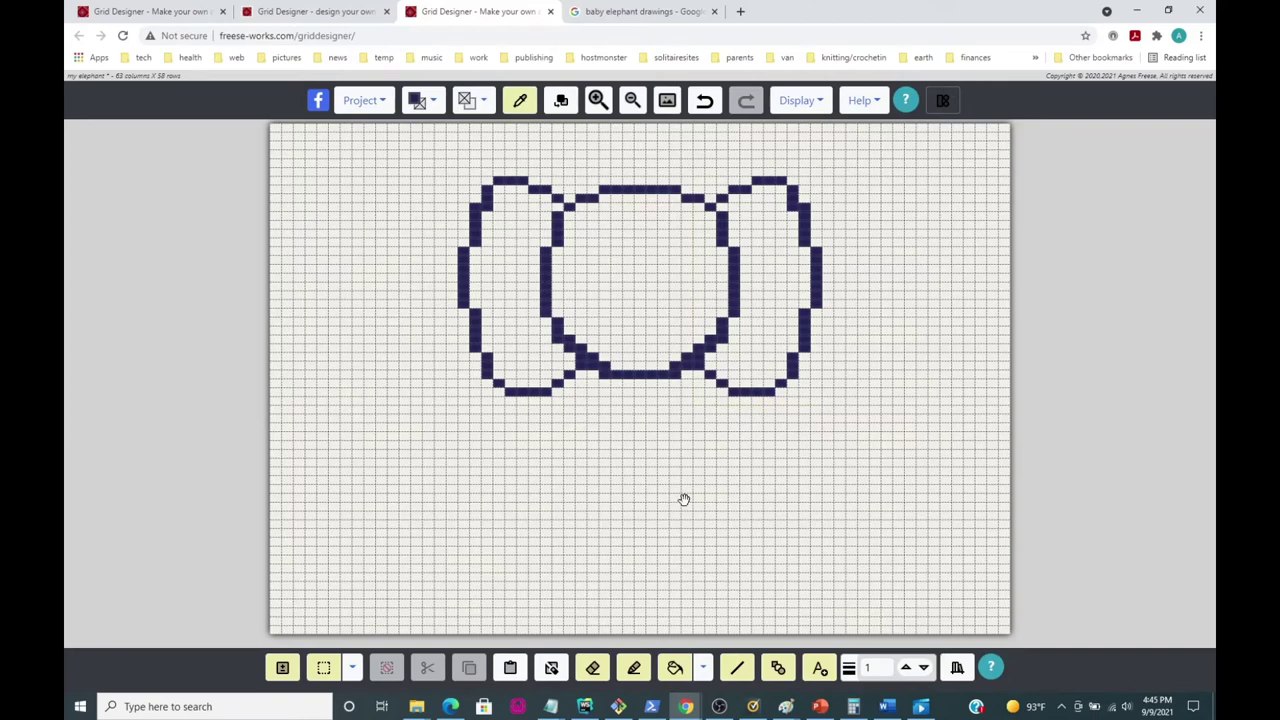
click(357, 104)
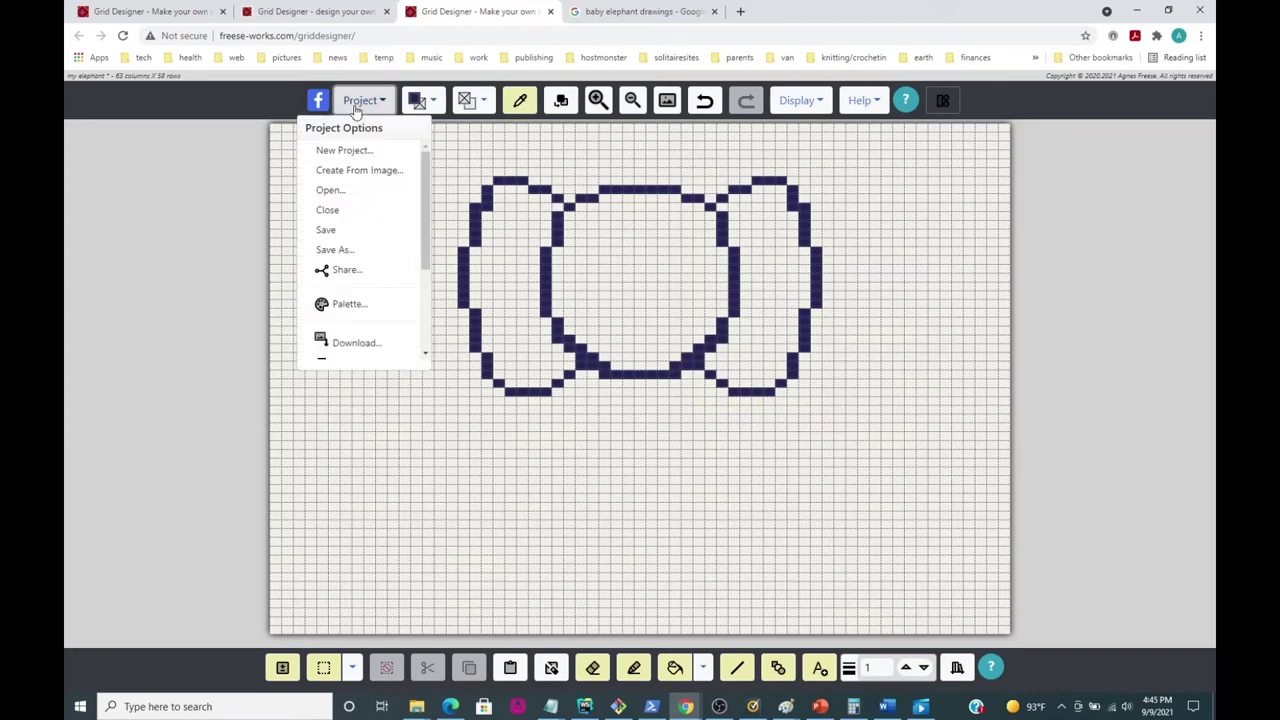
click(338, 234)
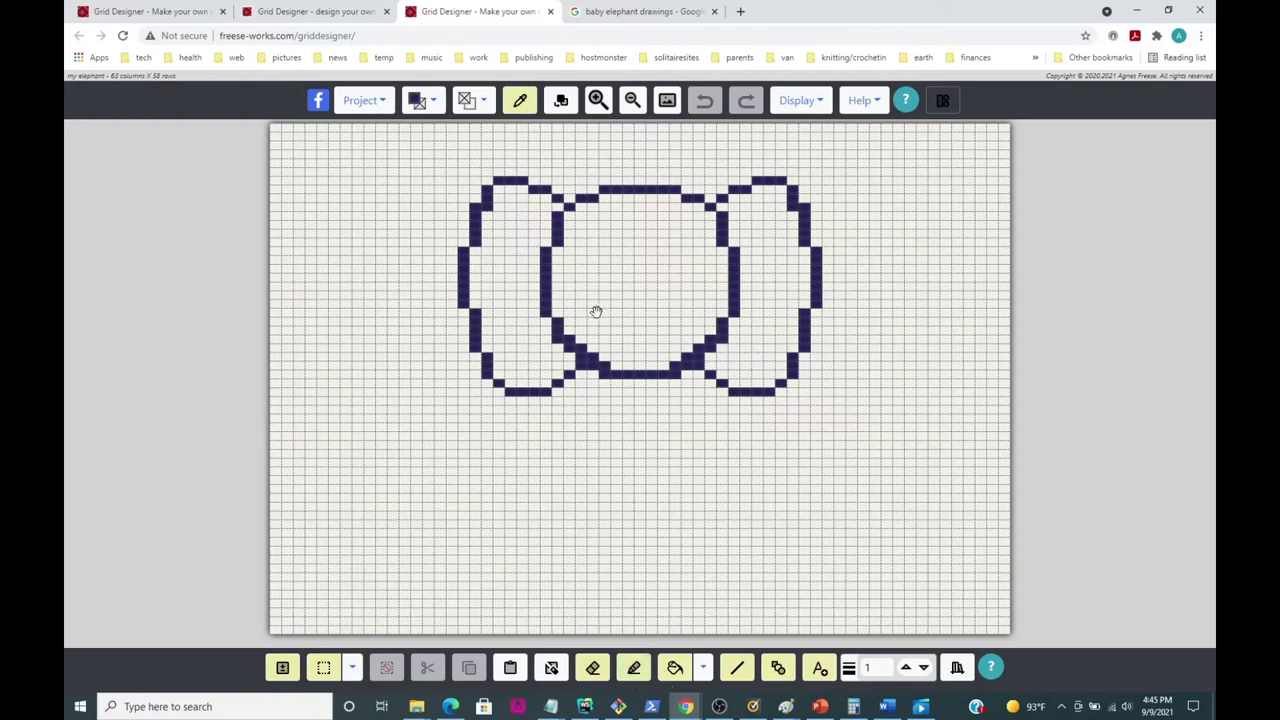
Step: Switch to the Google Images results for baby elephant drawings and examine how the eyes, face and trunk are drawn
click(620, 12)
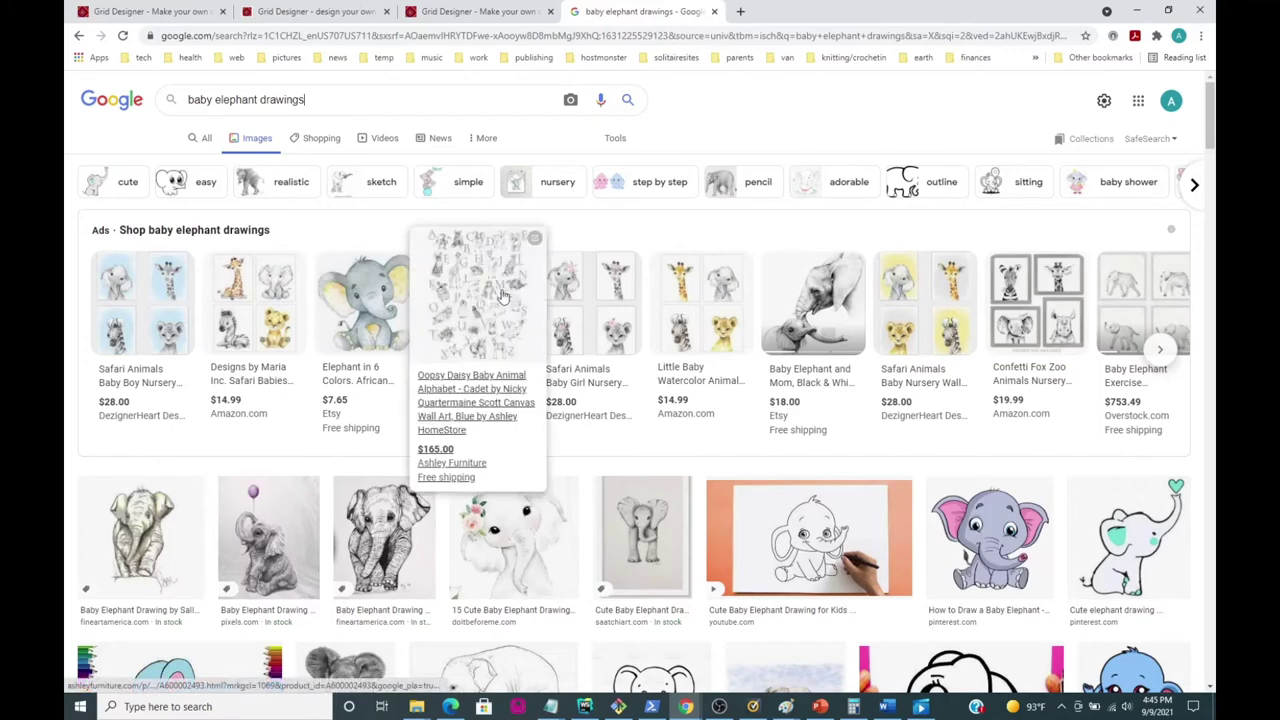
mouse_move(360, 307)
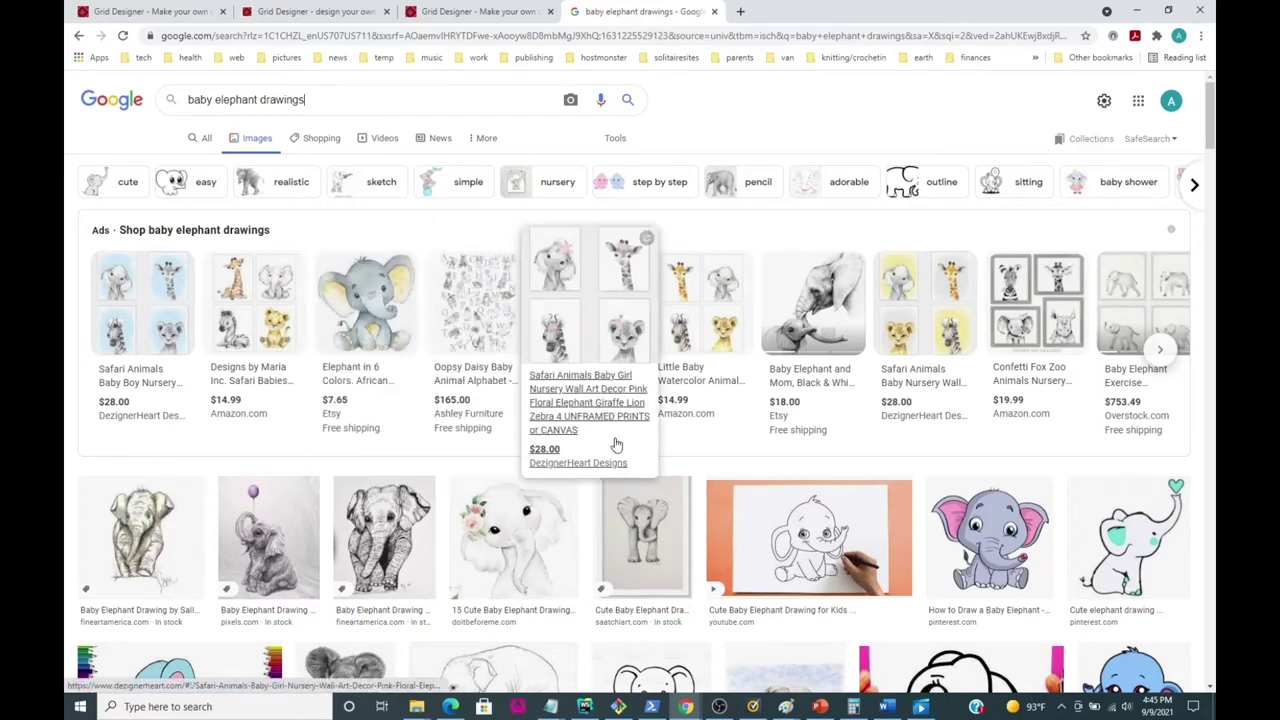
mouse_move(955, 410)
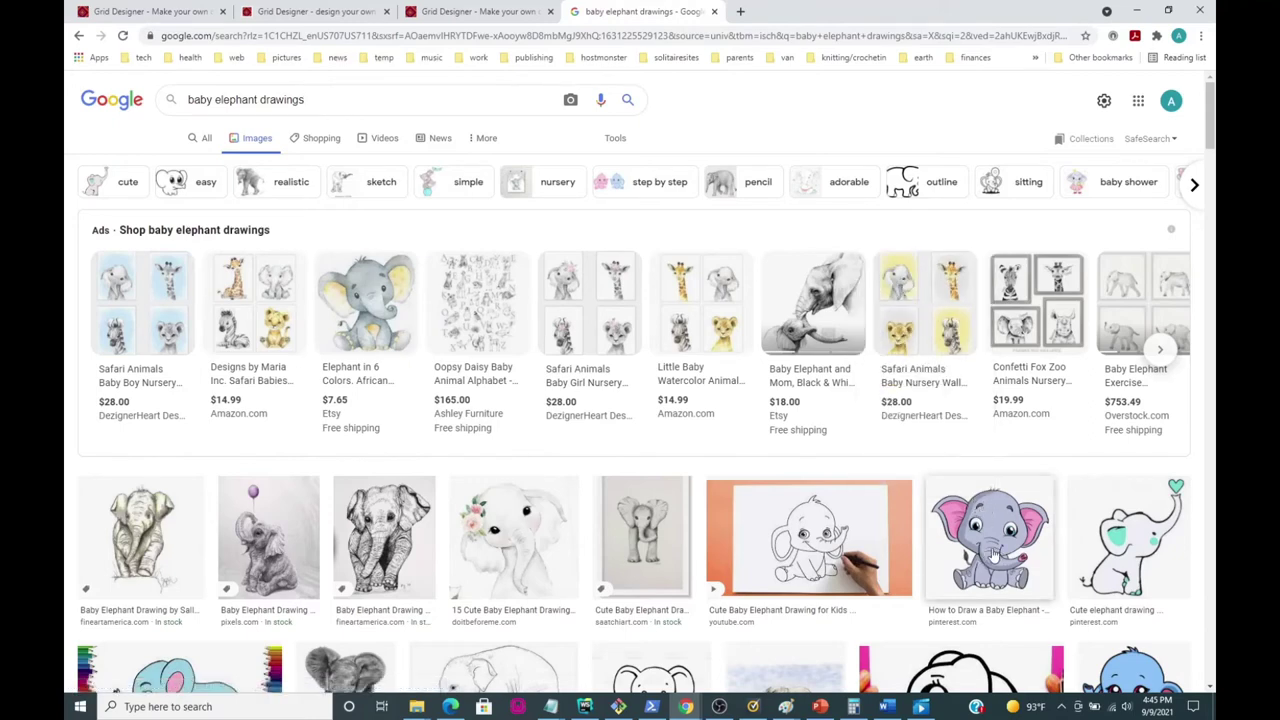
scroll(993, 555, down, 2)
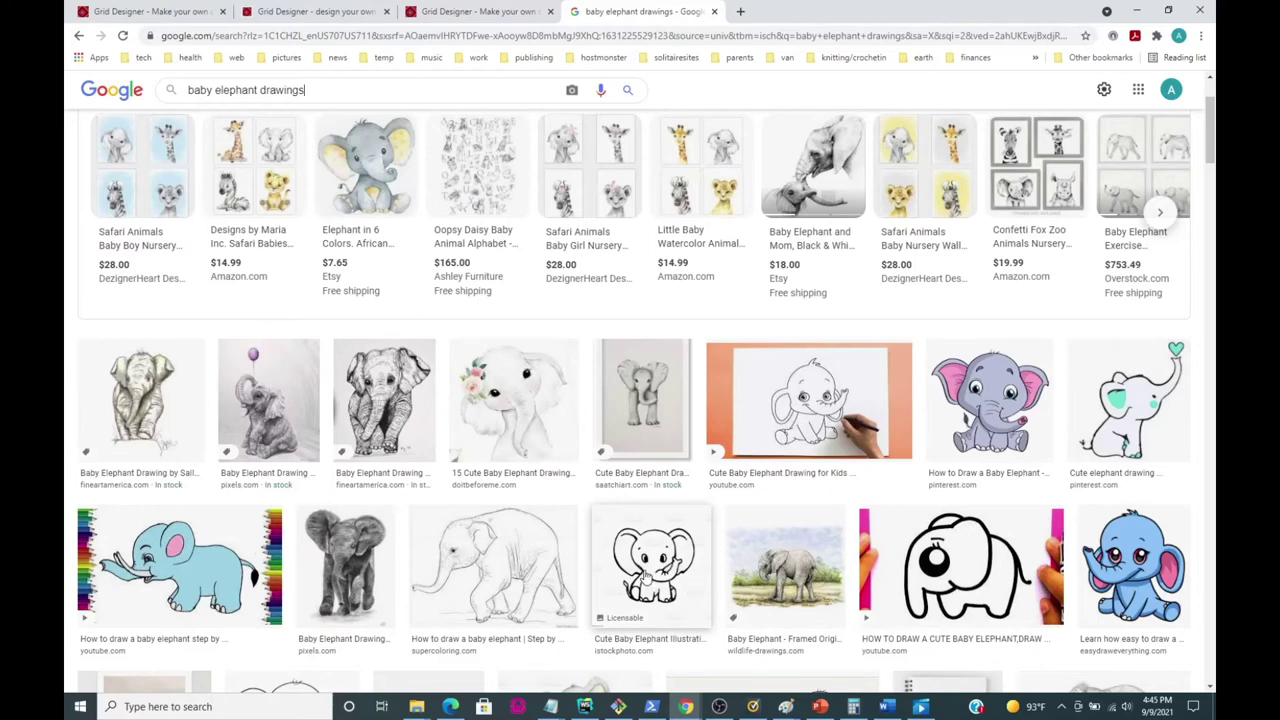
scroll(993, 484, down, 1)
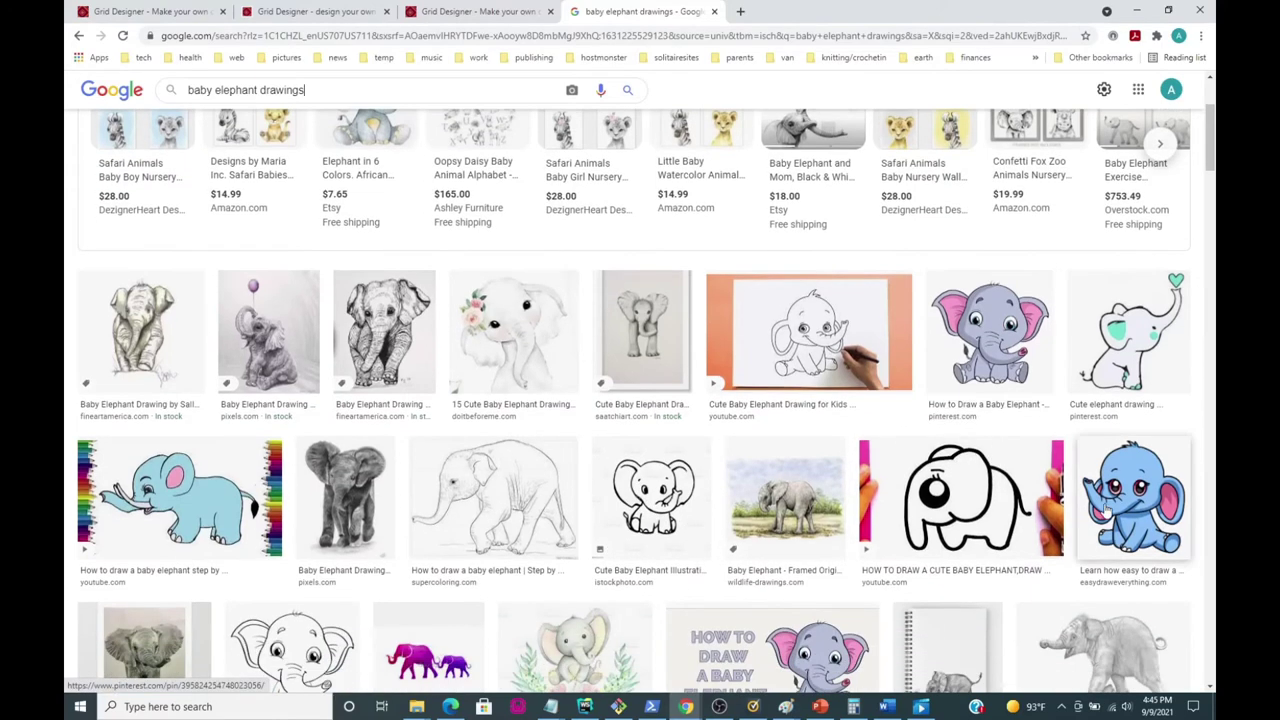
scroll(909, 560, down, 2)
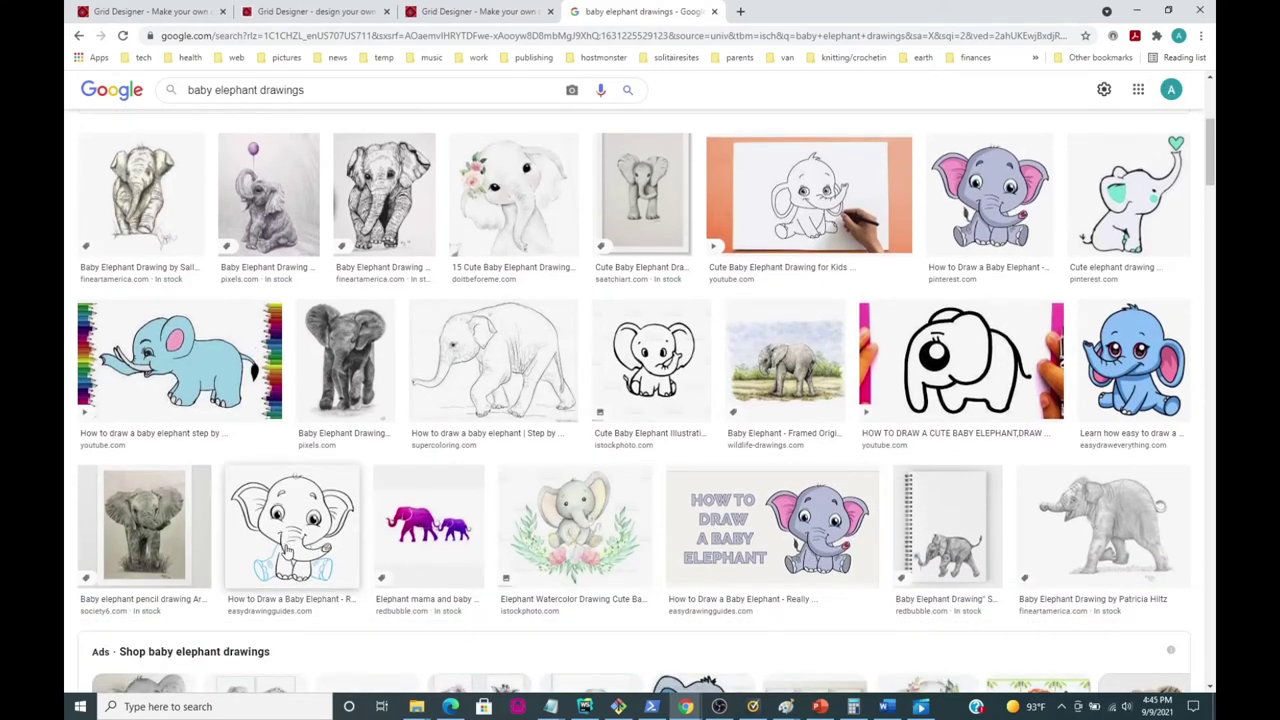
scroll(757, 428, up, 1)
scroll(757, 428, up, 2)
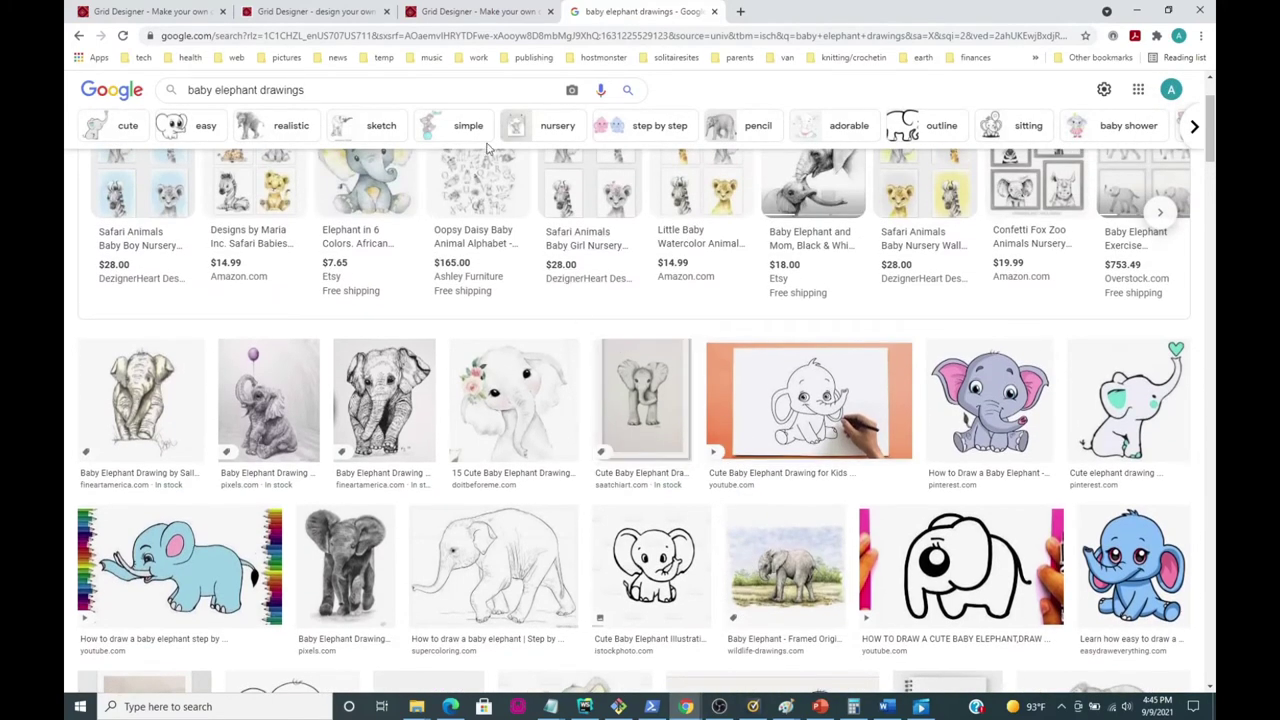
Step: Return to Grid Designer and draw two one-cell eyes with short slanted eyebrows above them inside the head circle
click(463, 14)
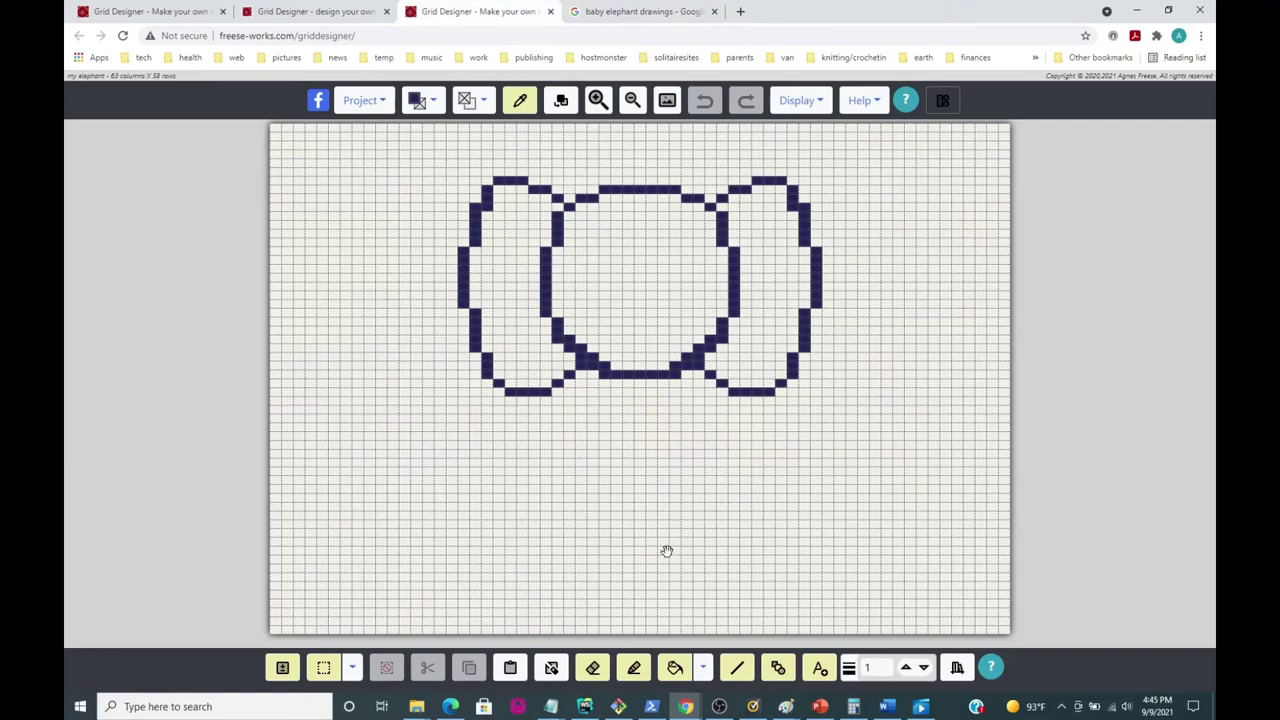
click(633, 670)
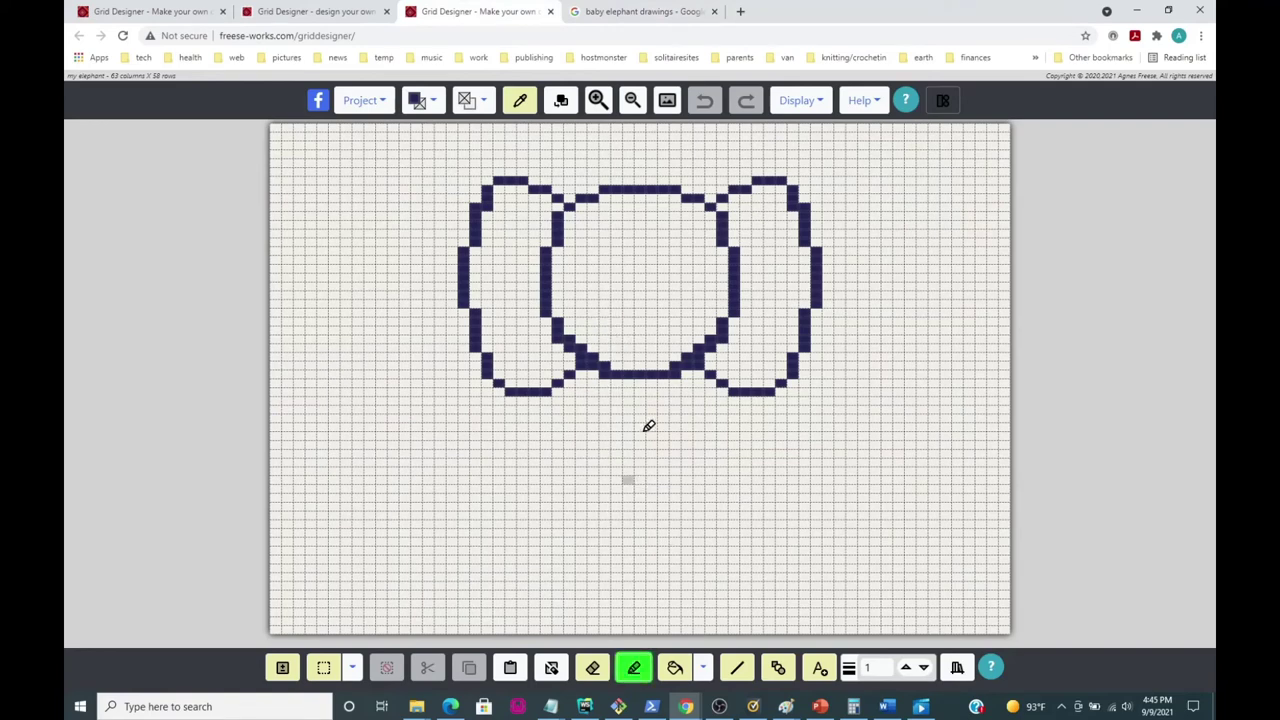
click(606, 260)
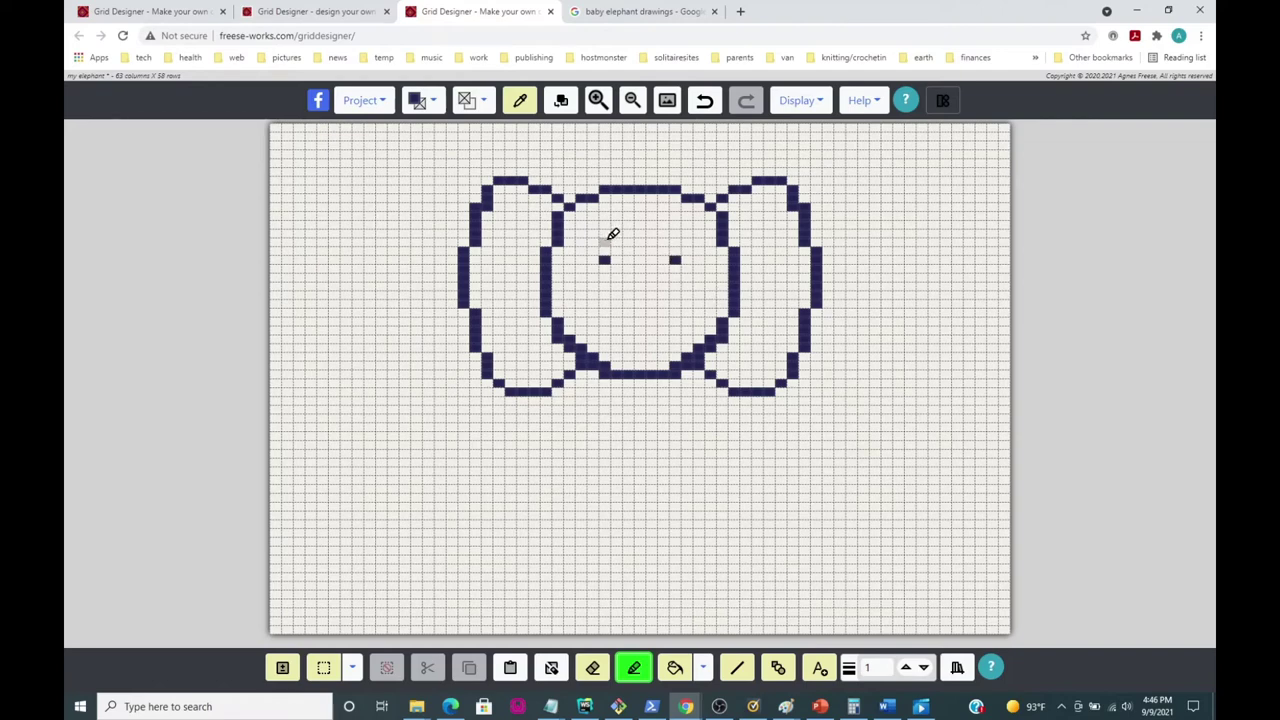
click(604, 241)
drag(604, 241, 581, 250)
drag(677, 241, 697, 246)
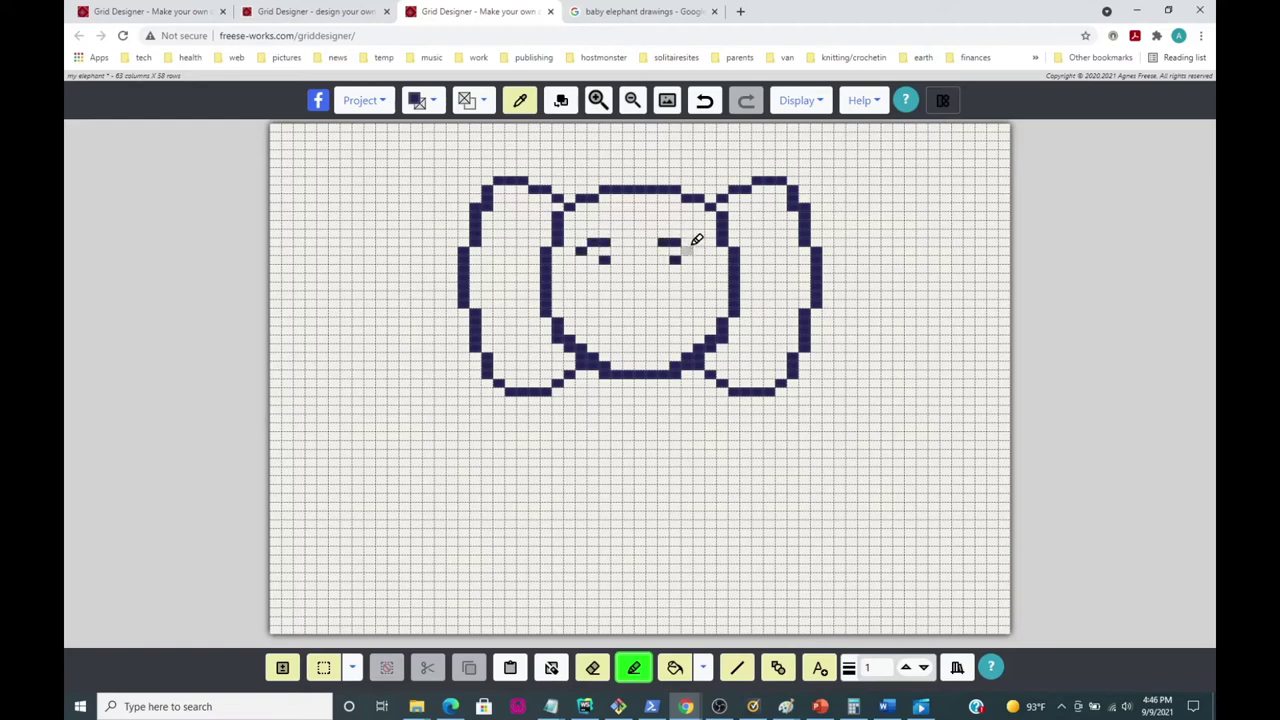
drag(669, 237, 706, 247)
Step: Draw a trunk outline from the mid-face down and curling right below the head, thin its edges to one cell, and save the project
click(604, 320)
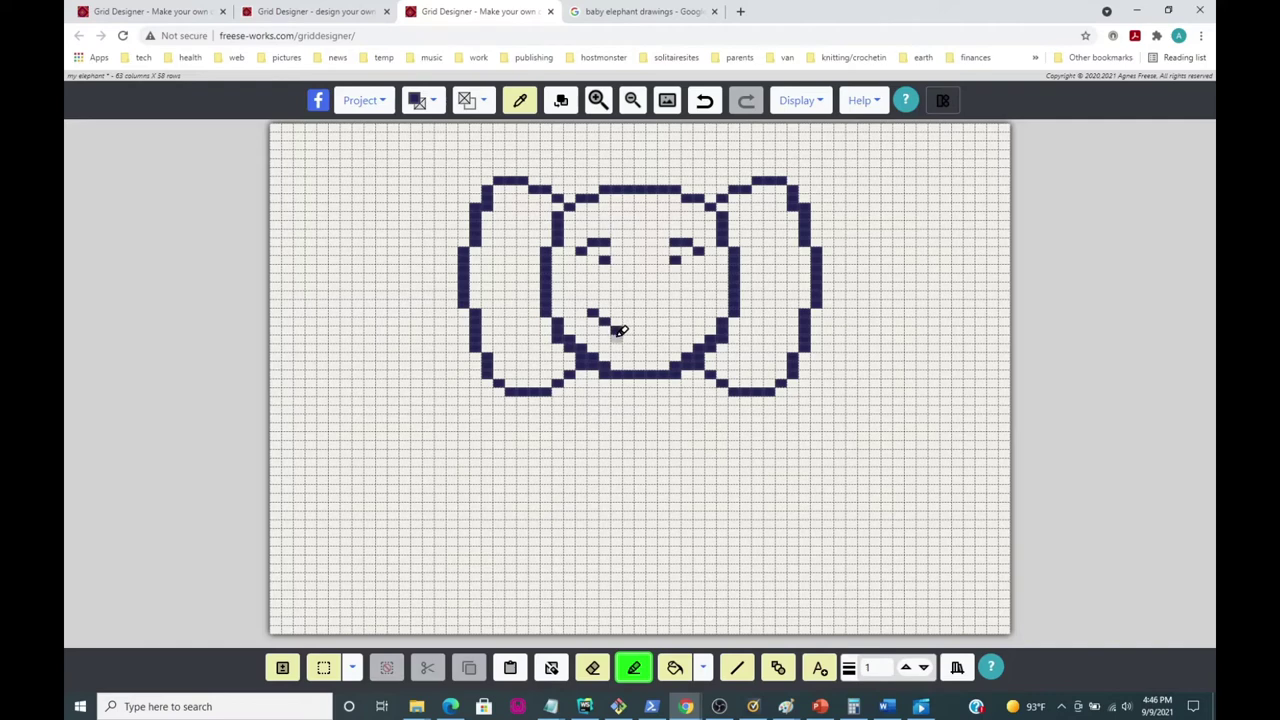
mouse_move(620, 332)
mouse_down()
mouse_move(626, 396)
mouse_move(648, 428)
mouse_move(674, 445)
mouse_move(722, 446)
mouse_move(737, 410)
mouse_move(696, 404)
mouse_move(672, 382)
mouse_move(669, 346)
mouse_move(689, 304)
mouse_up()
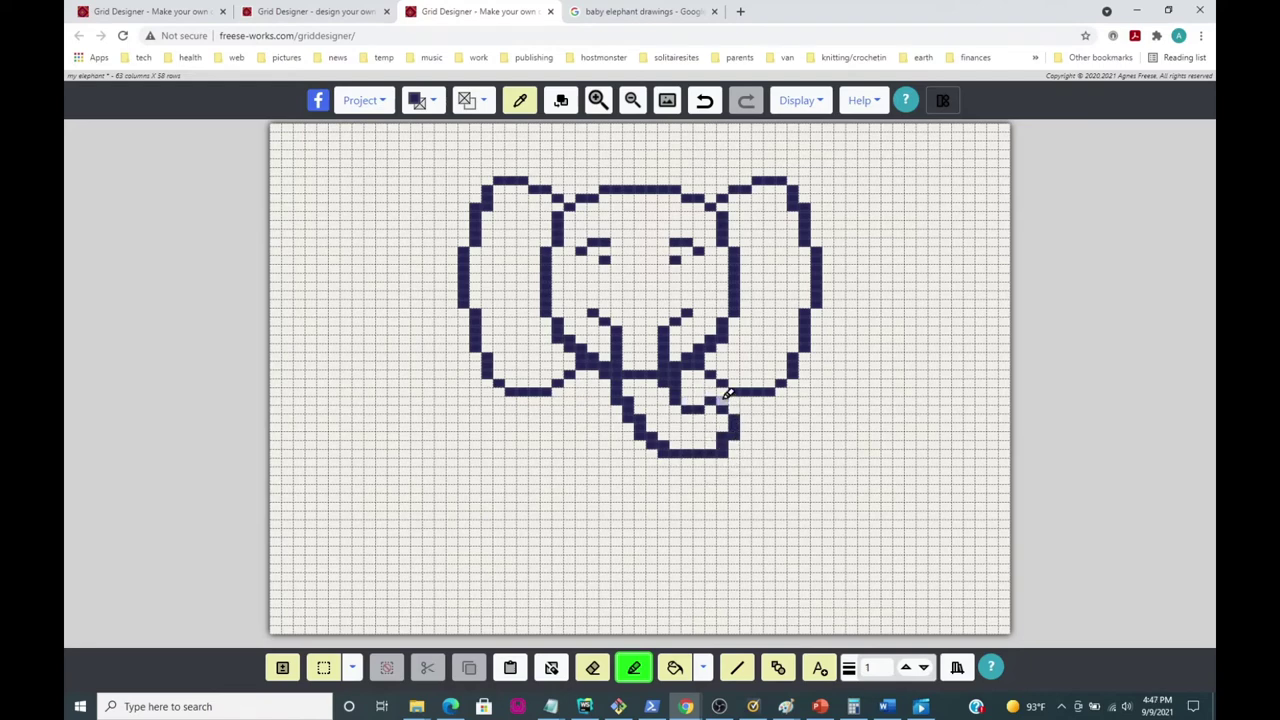
click(733, 446)
click(733, 438)
click(724, 442)
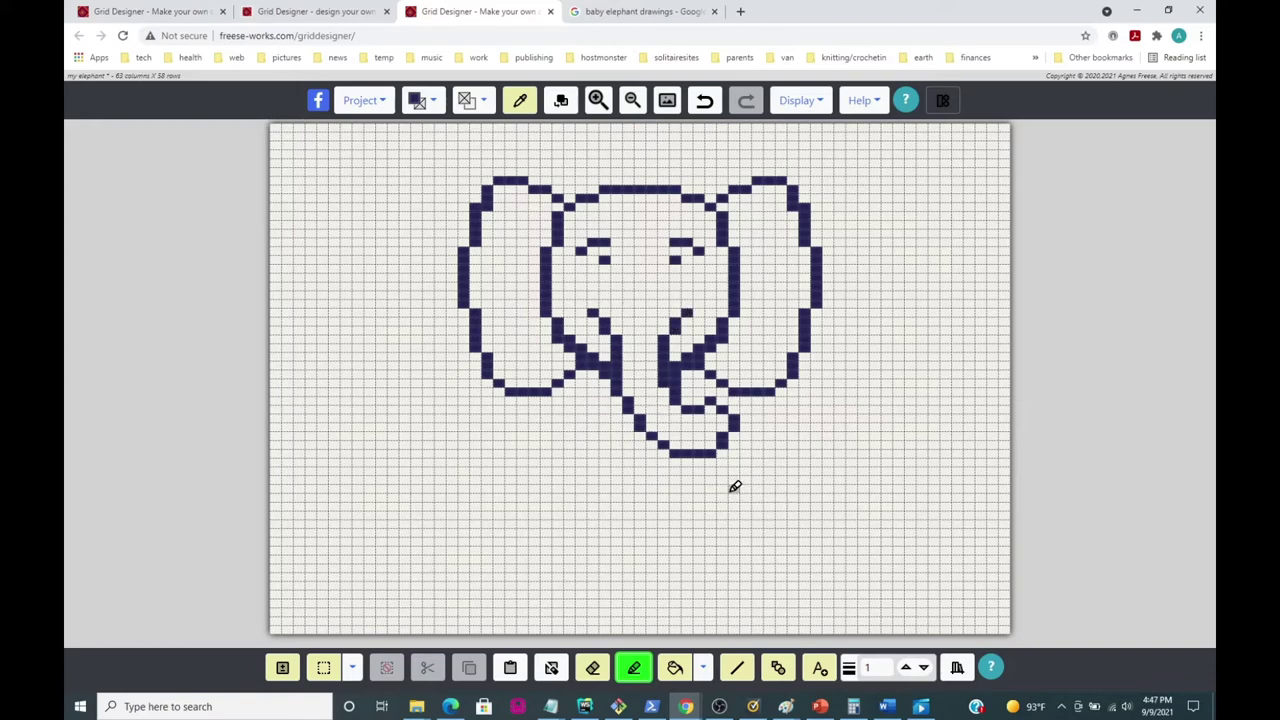
click(360, 104)
click(337, 240)
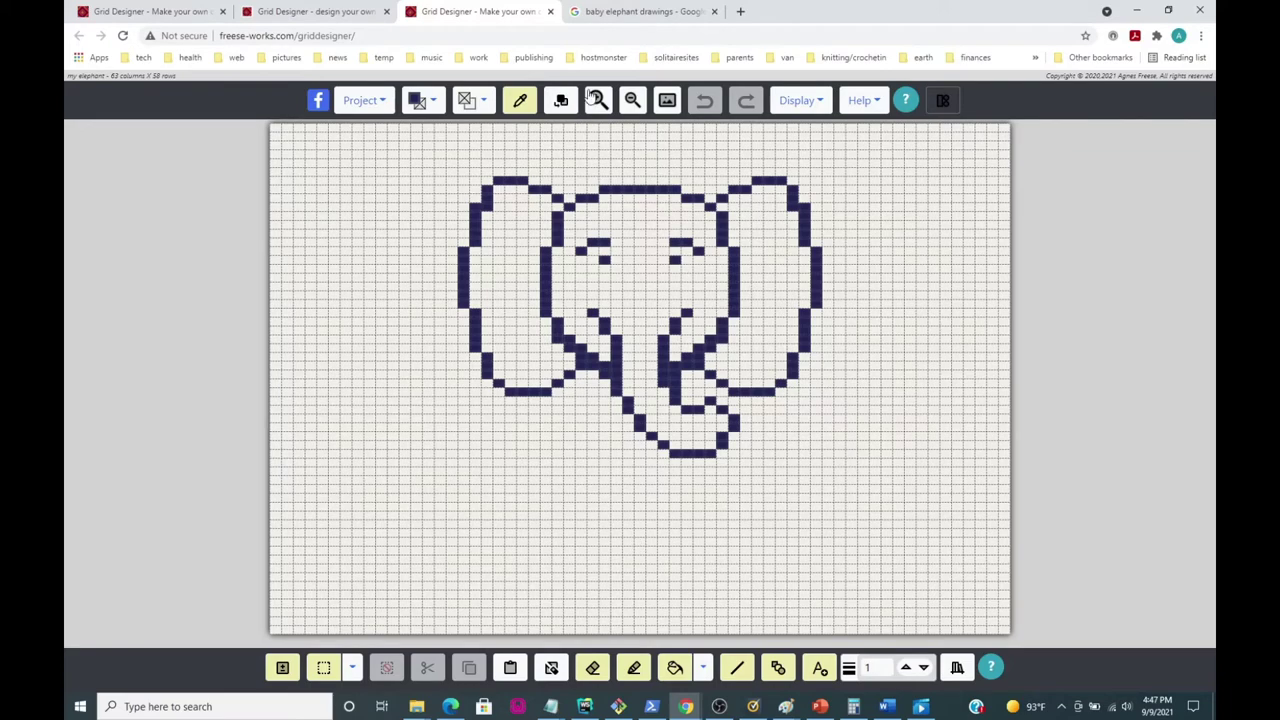
Step: Examine the baby elephant drawings in the Google Images results as a reference for the body and feet, and return to Grid Designer
click(624, 13)
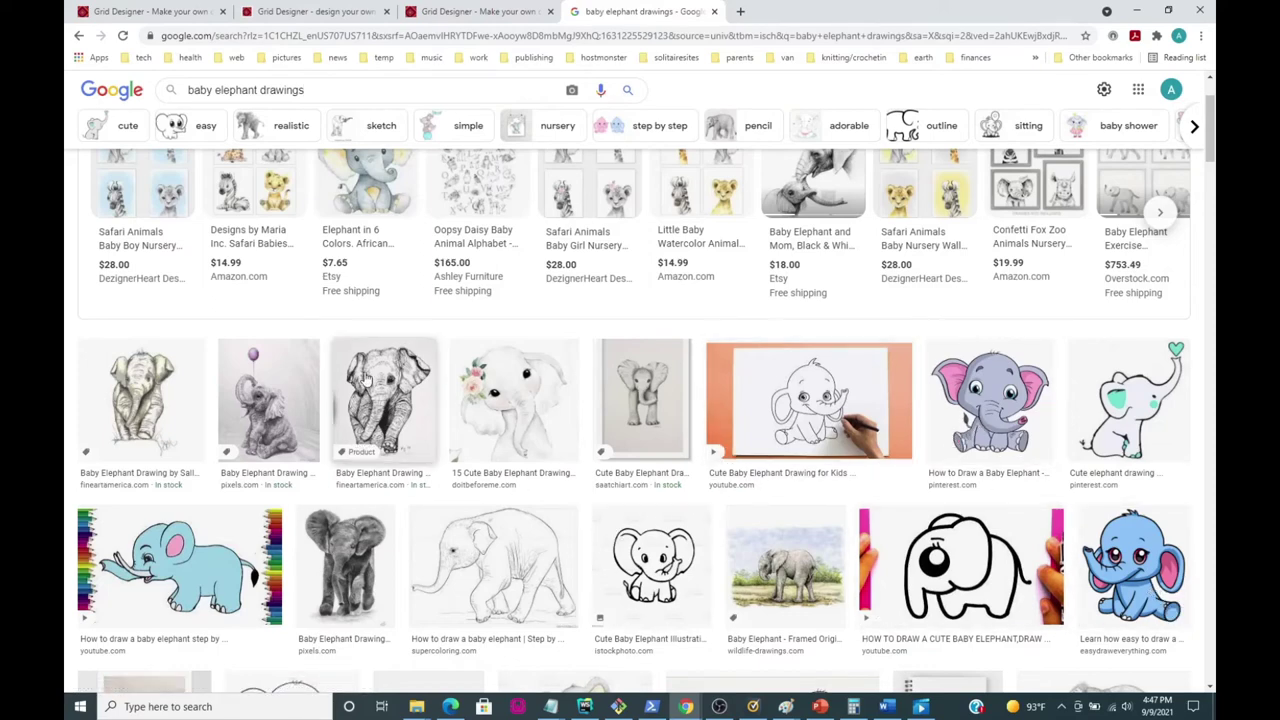
mouse_move(632, 158)
click(475, 11)
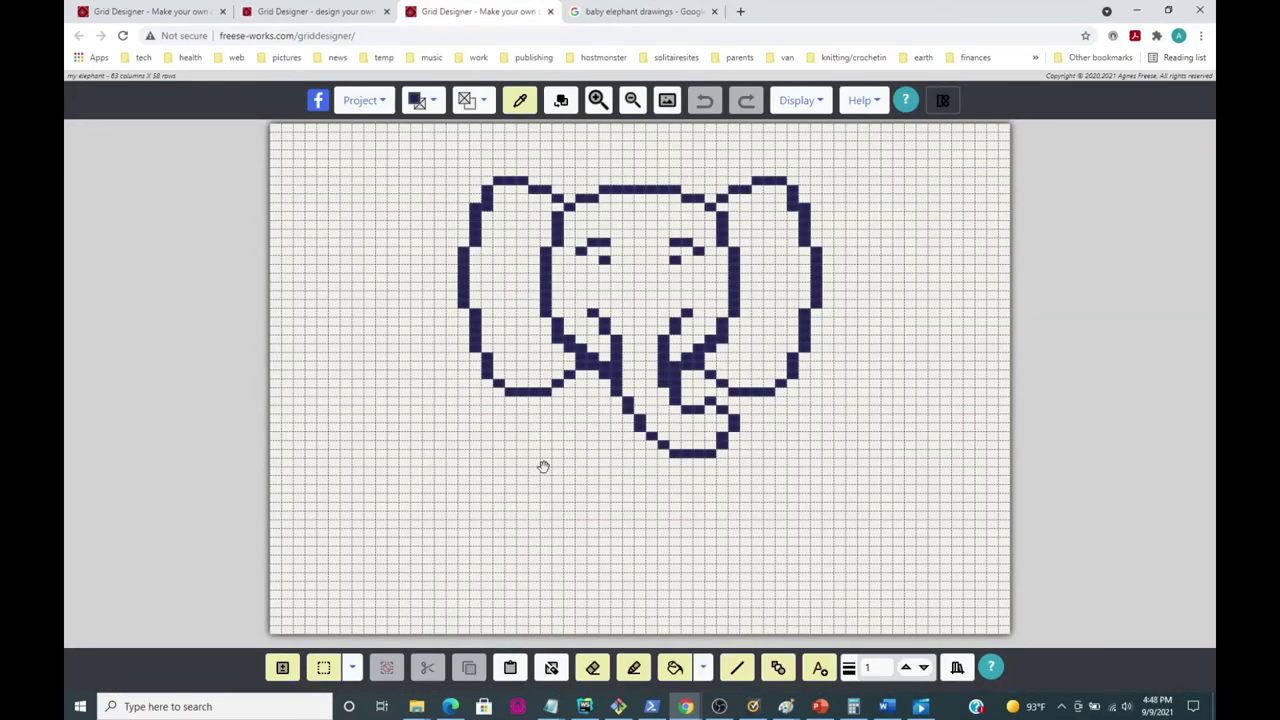
Step: Draw a dark blue ellipse with the Outline fill type, about 8 columns by 12 rows, below the left ear as a hind foot
click(779, 670)
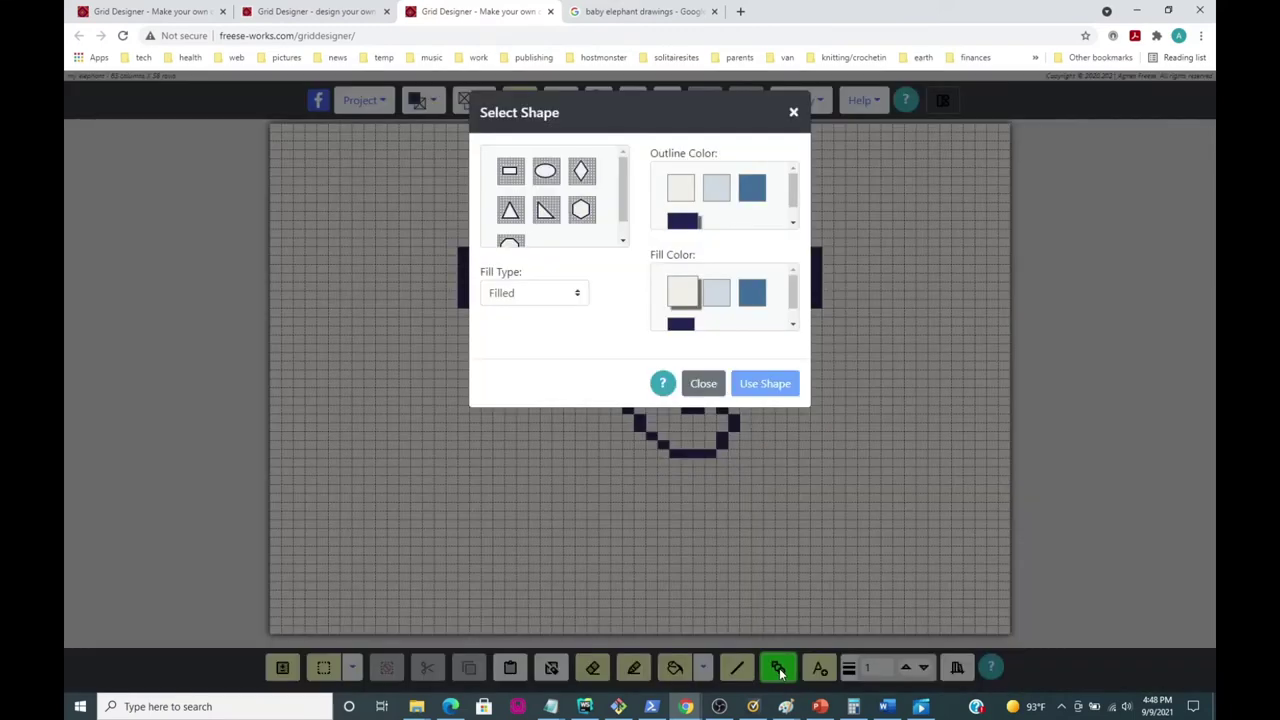
click(546, 172)
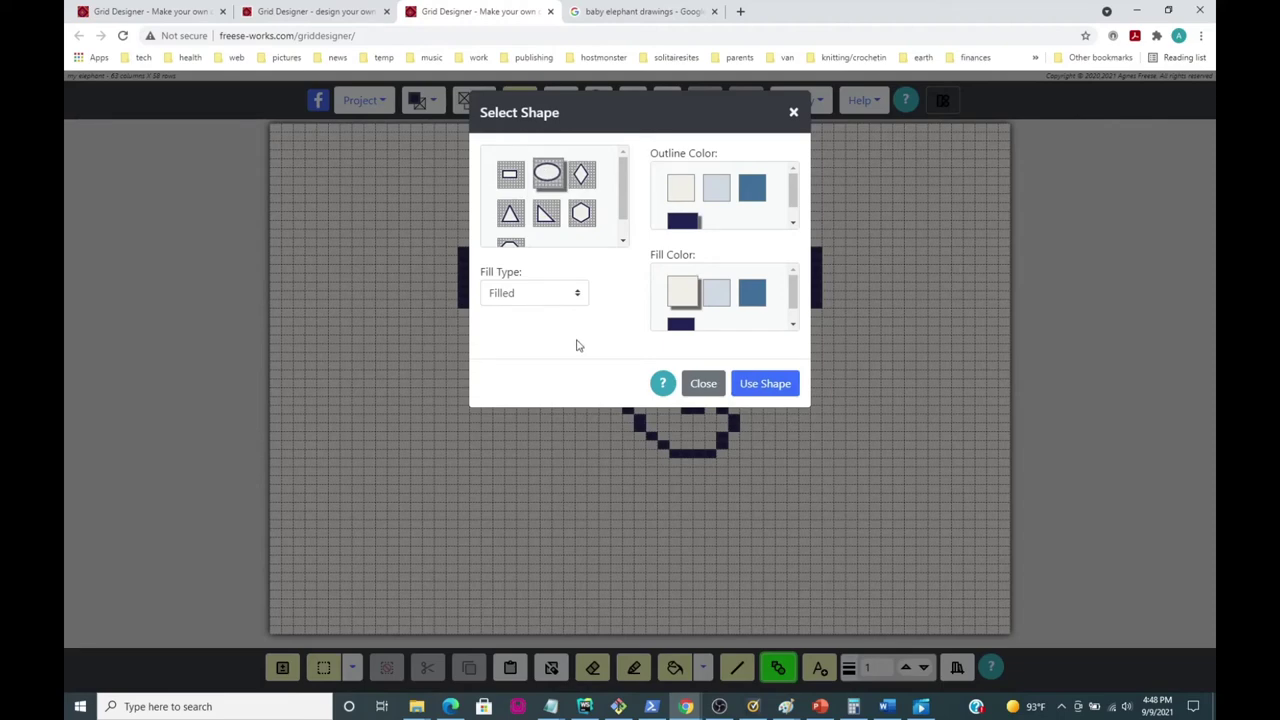
click(570, 300)
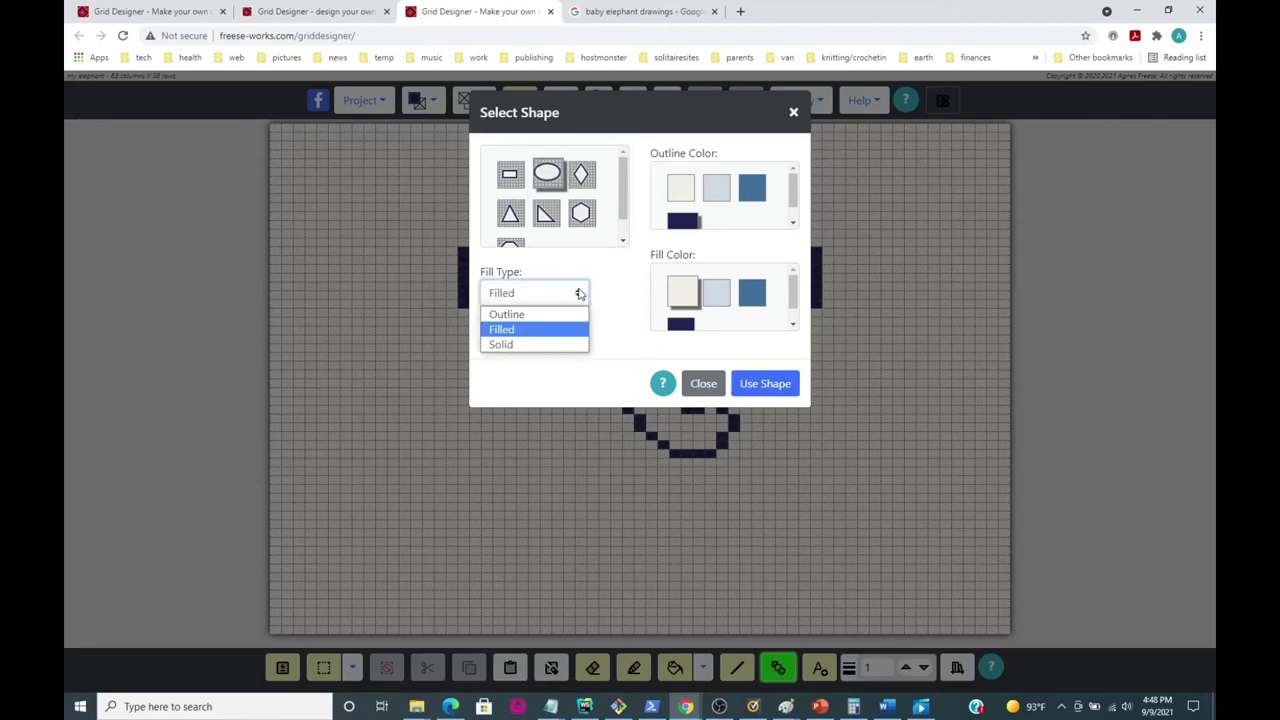
click(519, 316)
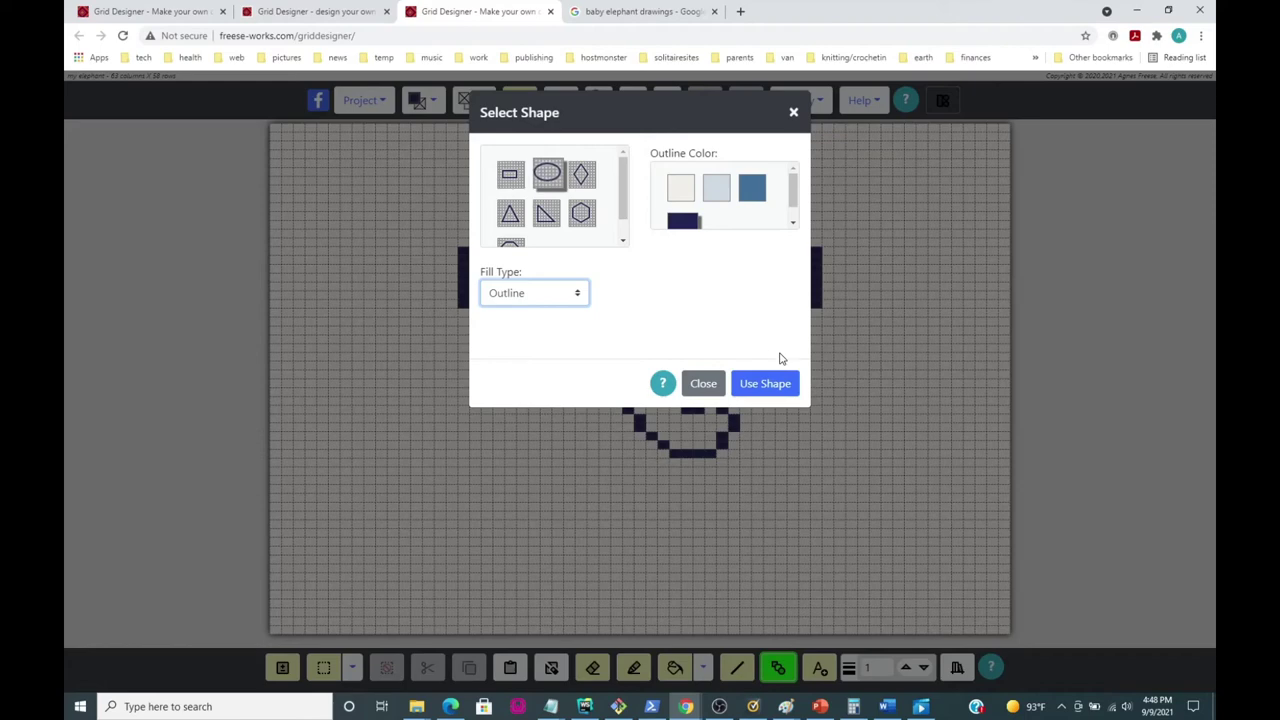
click(765, 384)
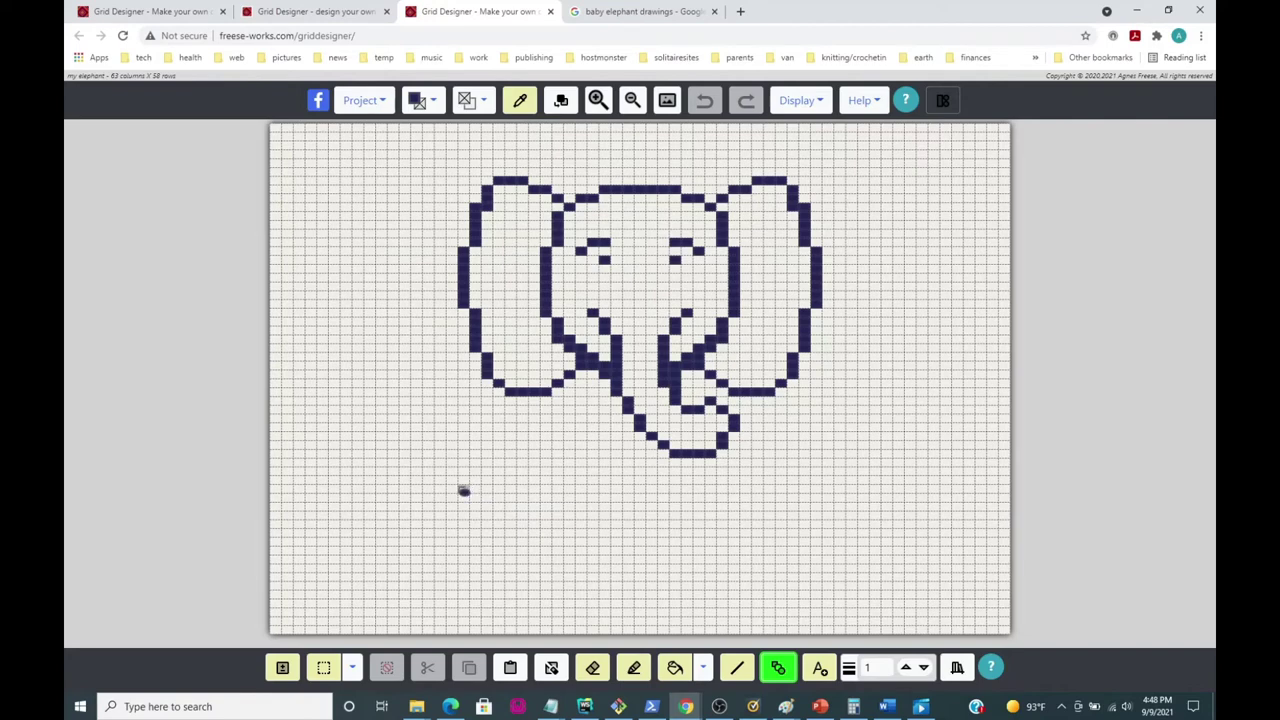
drag(464, 488, 552, 578)
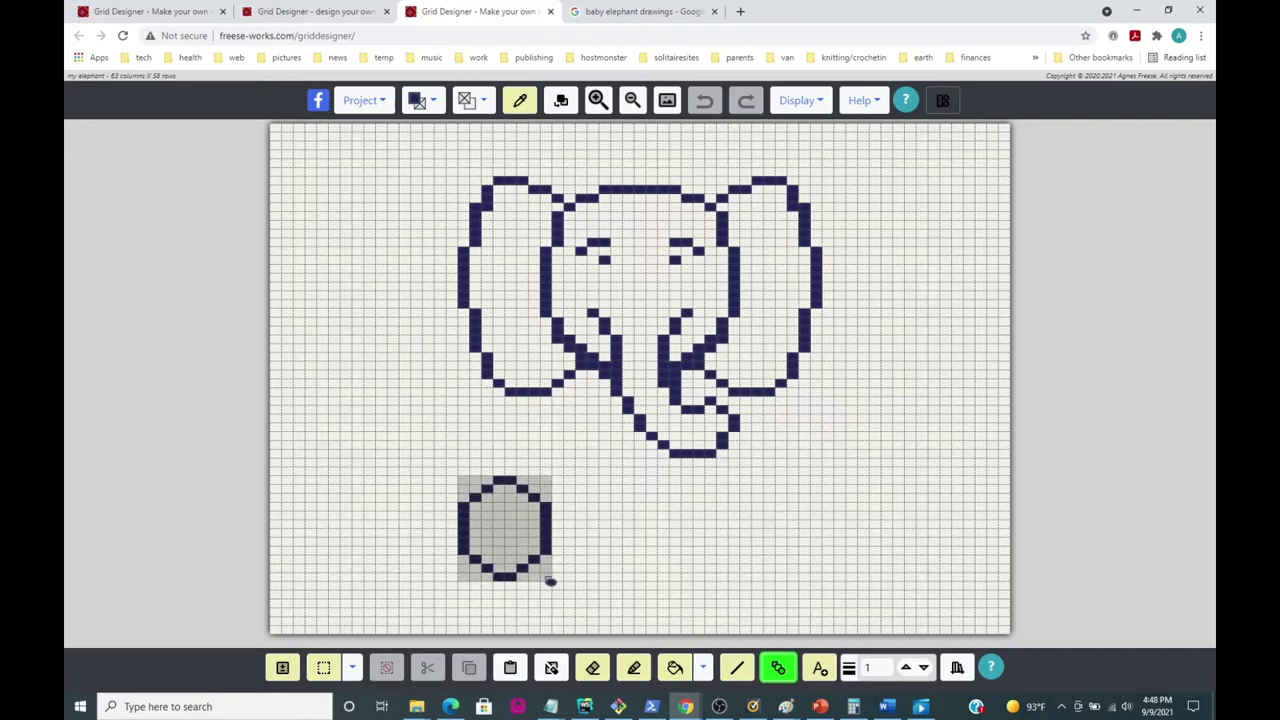
drag(550, 581, 550, 581)
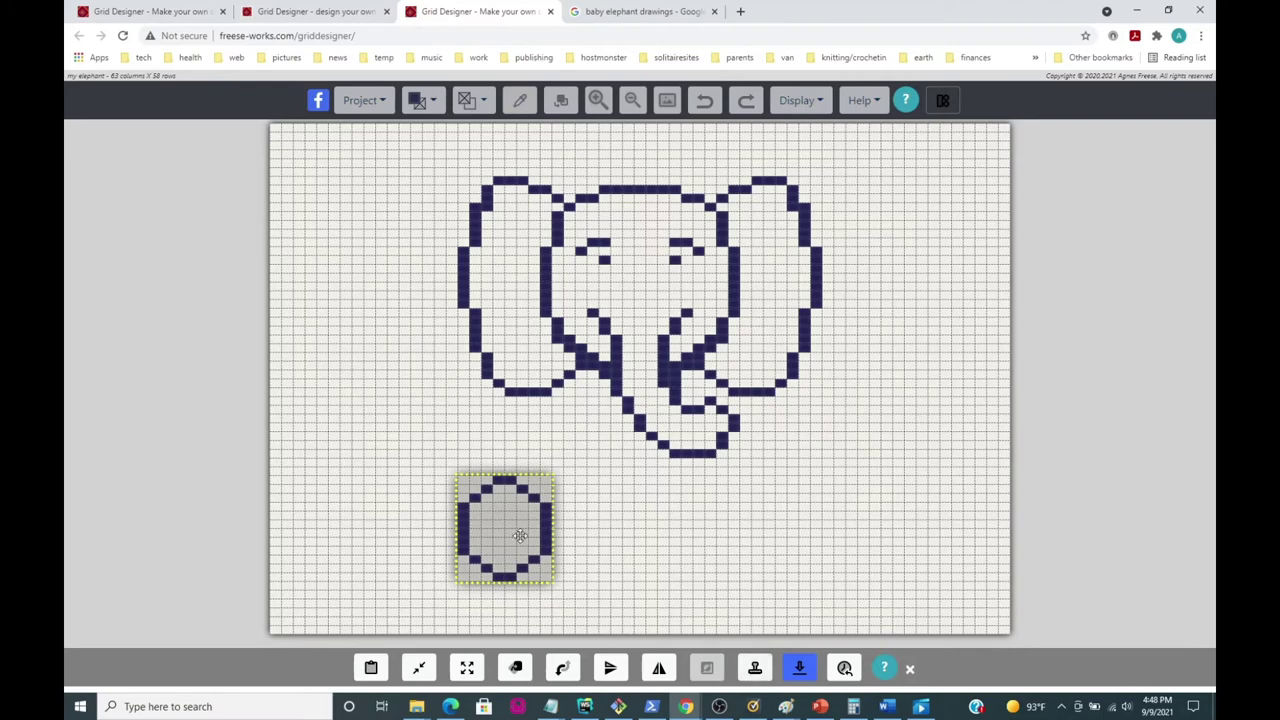
Step: Stamp the foot ellipse in place and set its copy down at the same height below the right ear
click(755, 668)
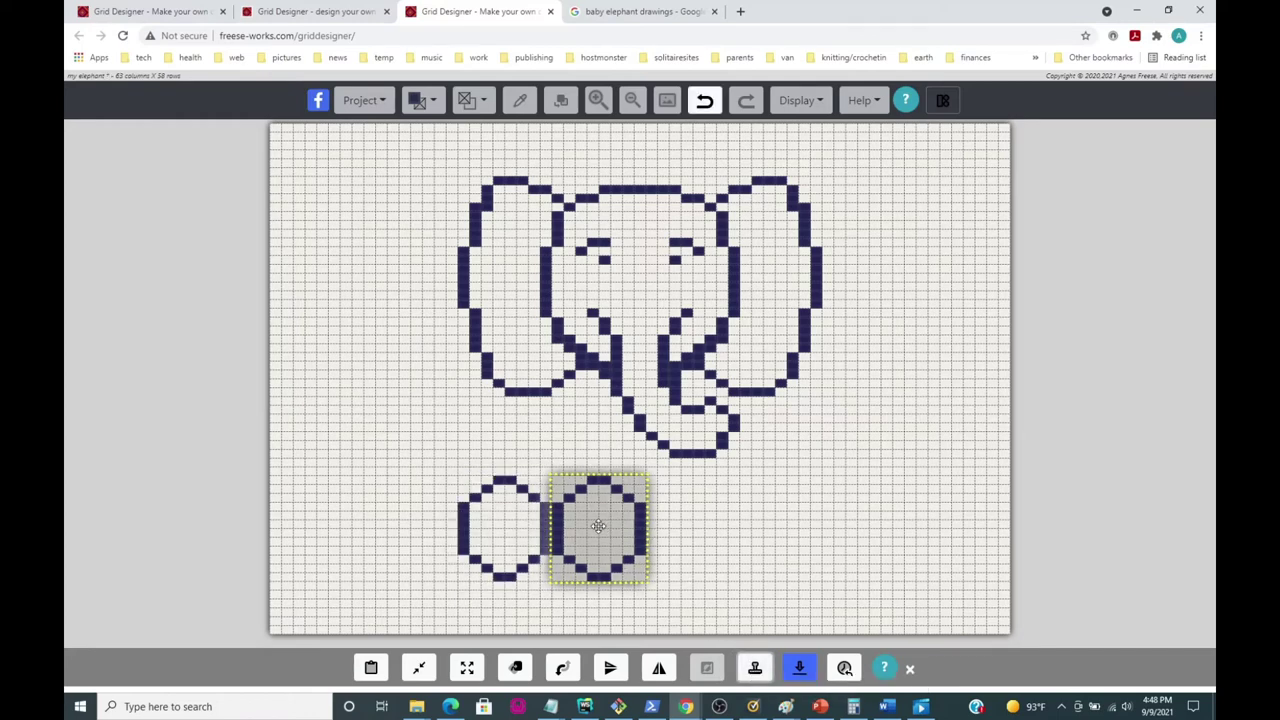
drag(585, 521, 655, 528)
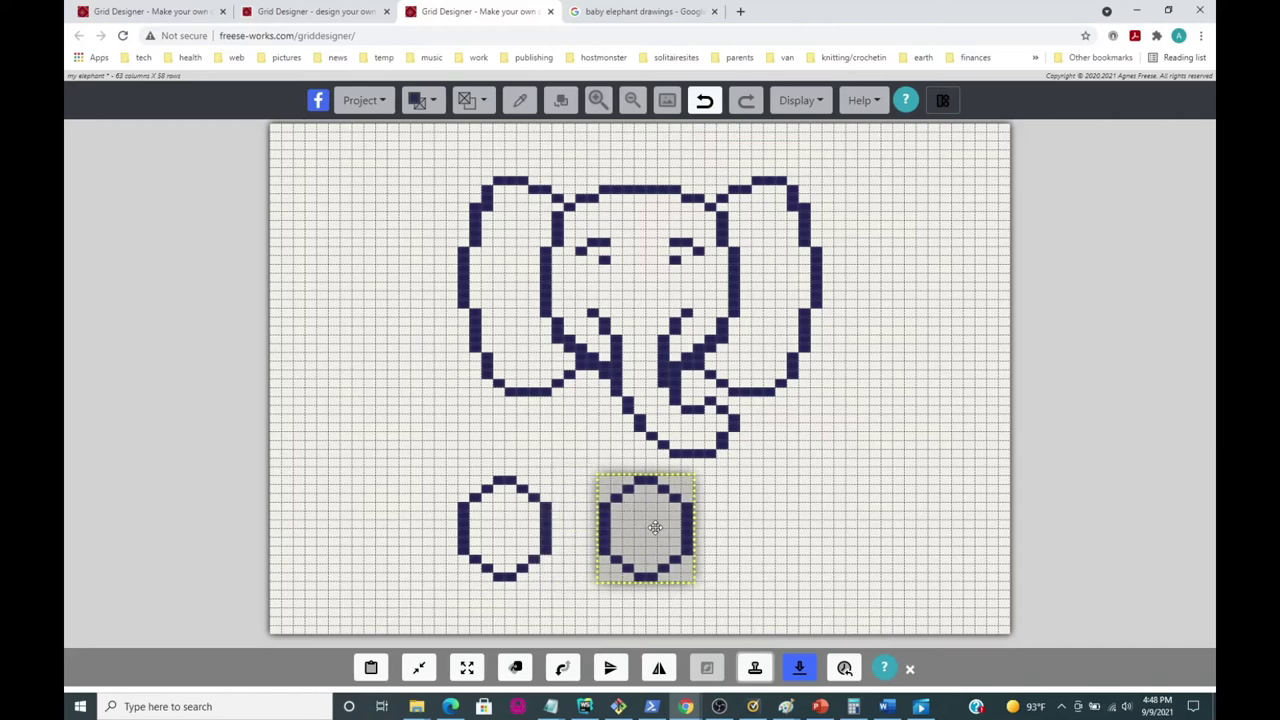
drag(653, 528, 779, 521)
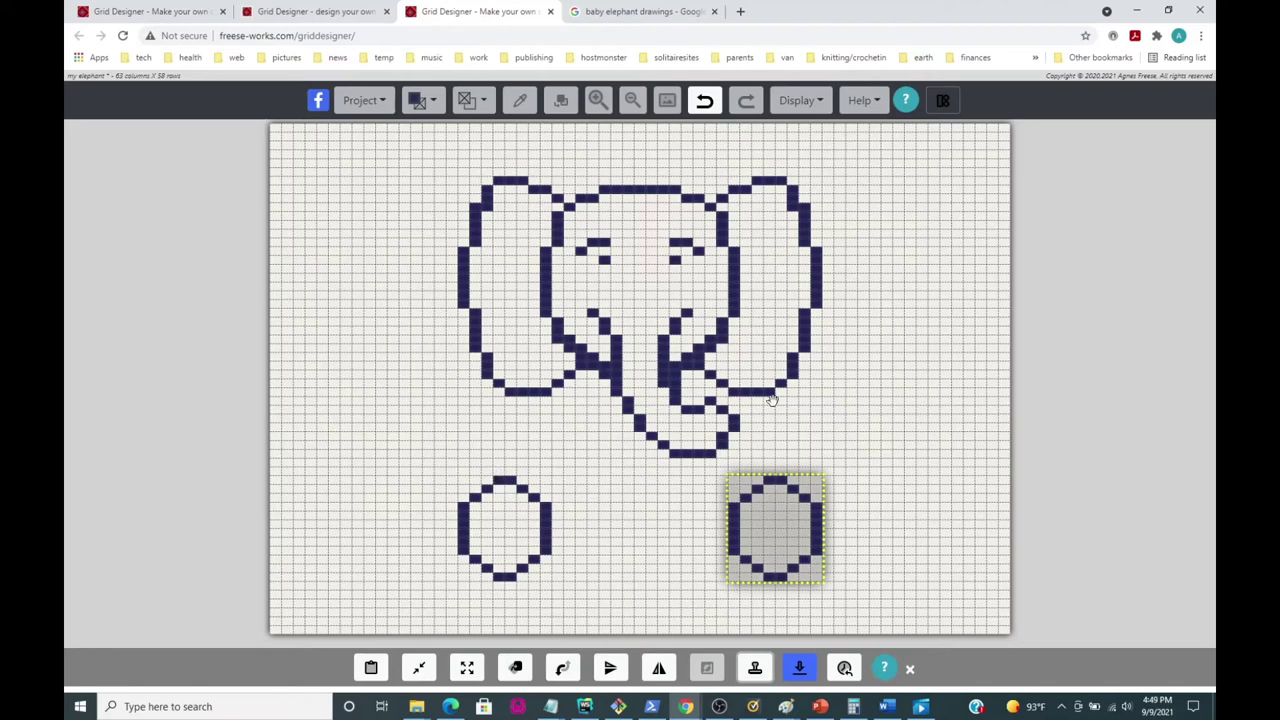
click(799, 670)
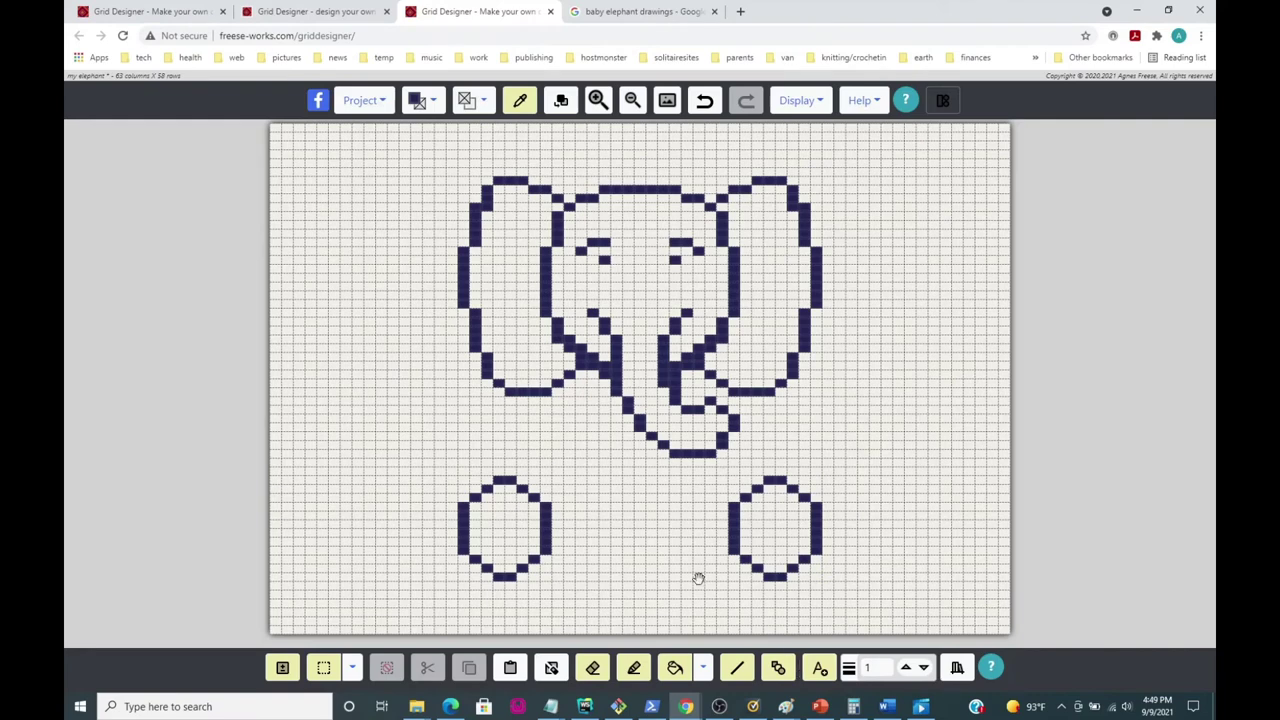
Step: Draw one-cell-wide body lines freehand from beneath both sides of the head down and outward to the two feet
click(634, 667)
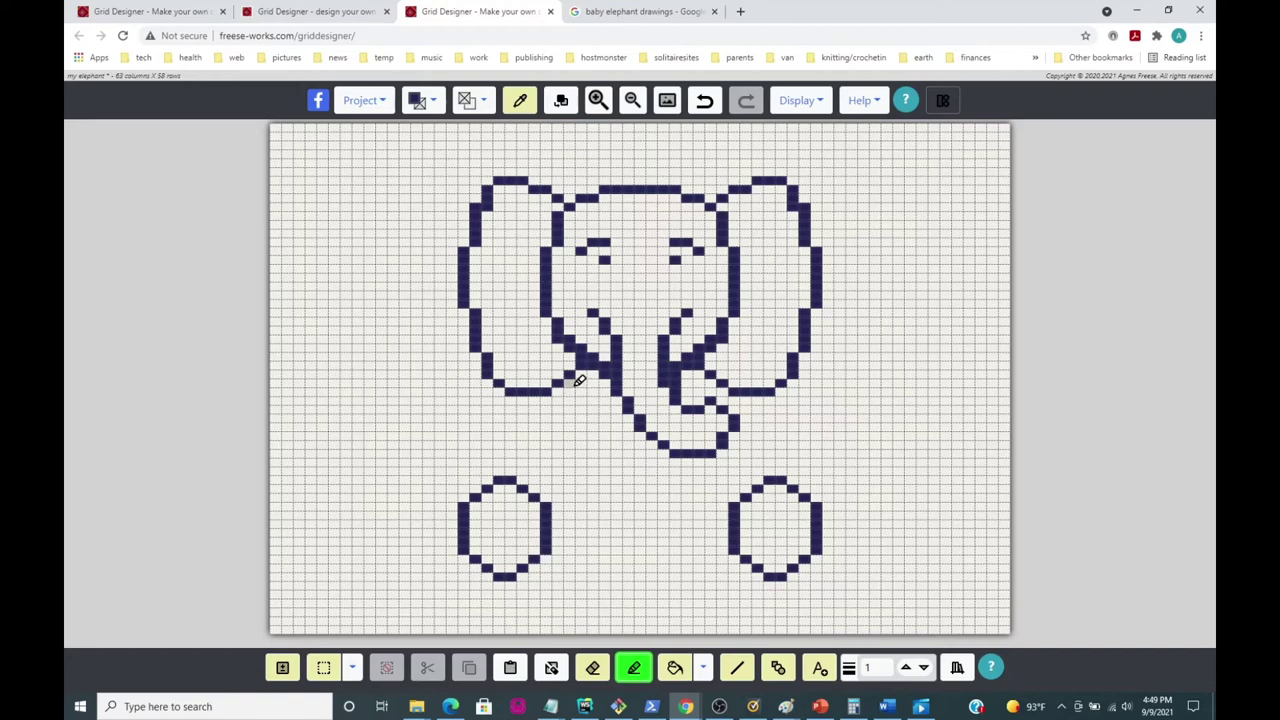
drag(577, 380, 534, 462)
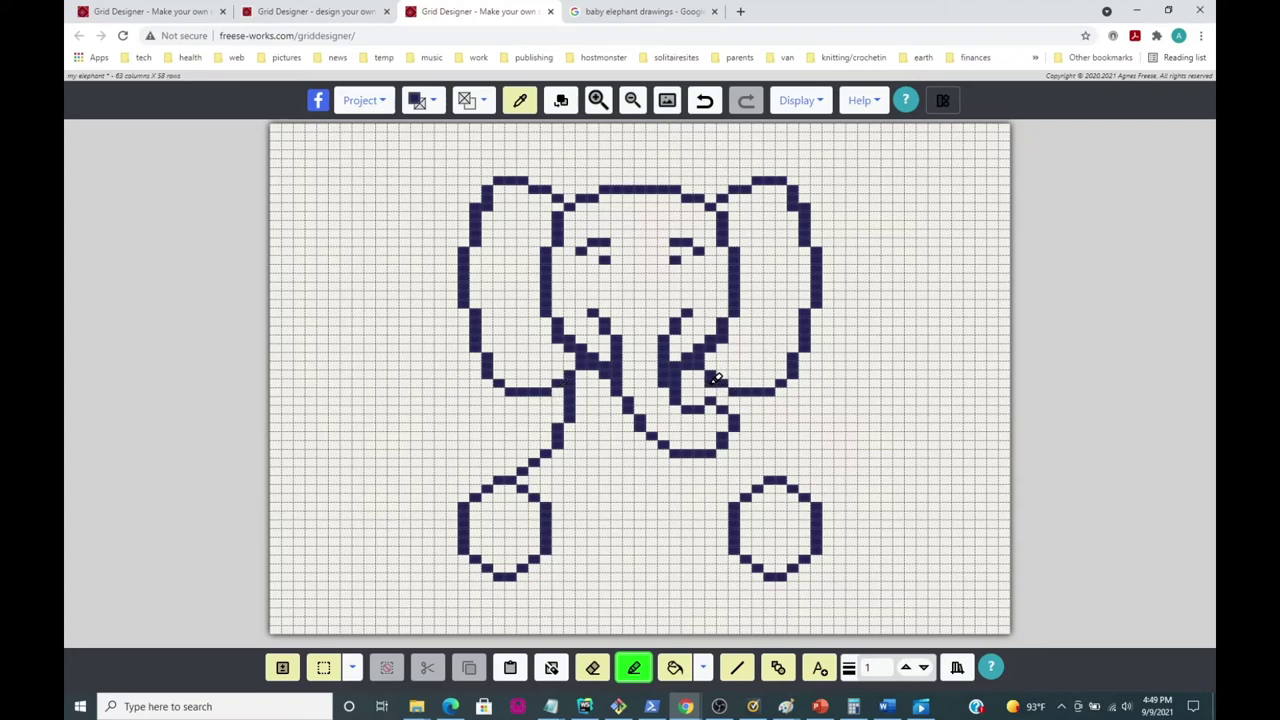
click(757, 468)
drag(737, 449, 787, 475)
Step: Recheck the Google Images drawings, and draw the gap between the front legs and the rounded right front leg in Grid Designer
click(638, 12)
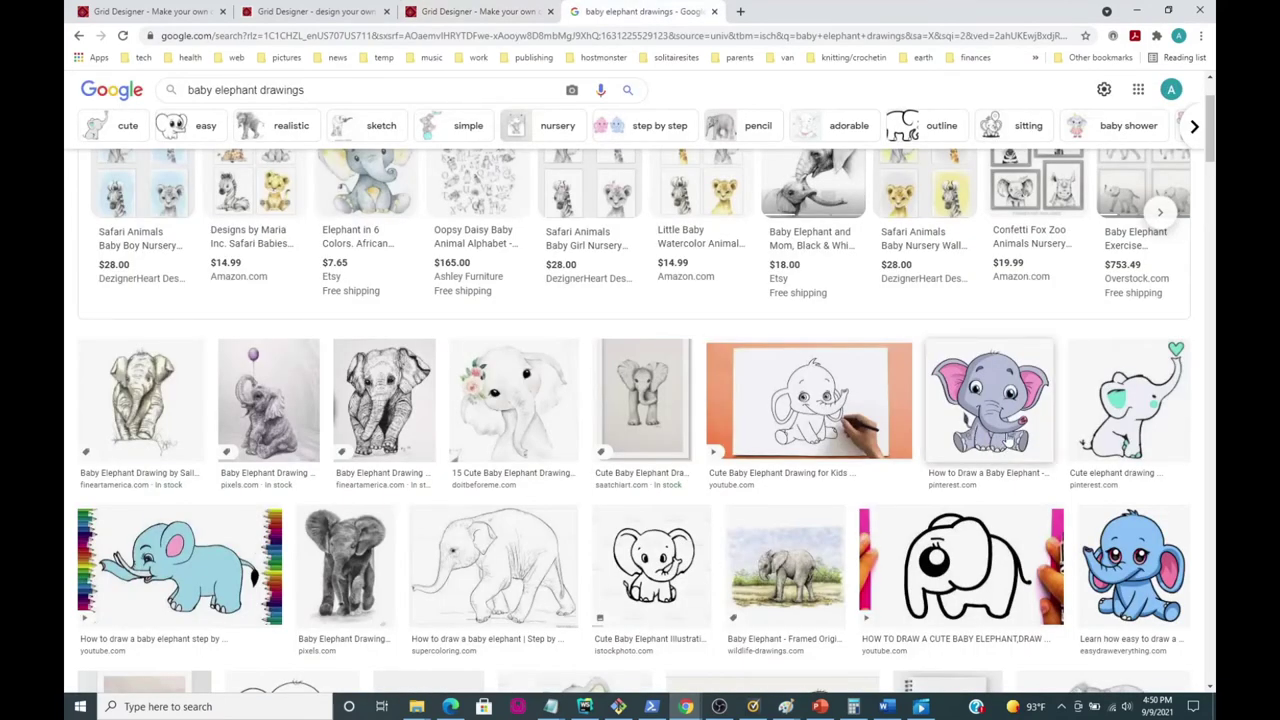
click(465, 14)
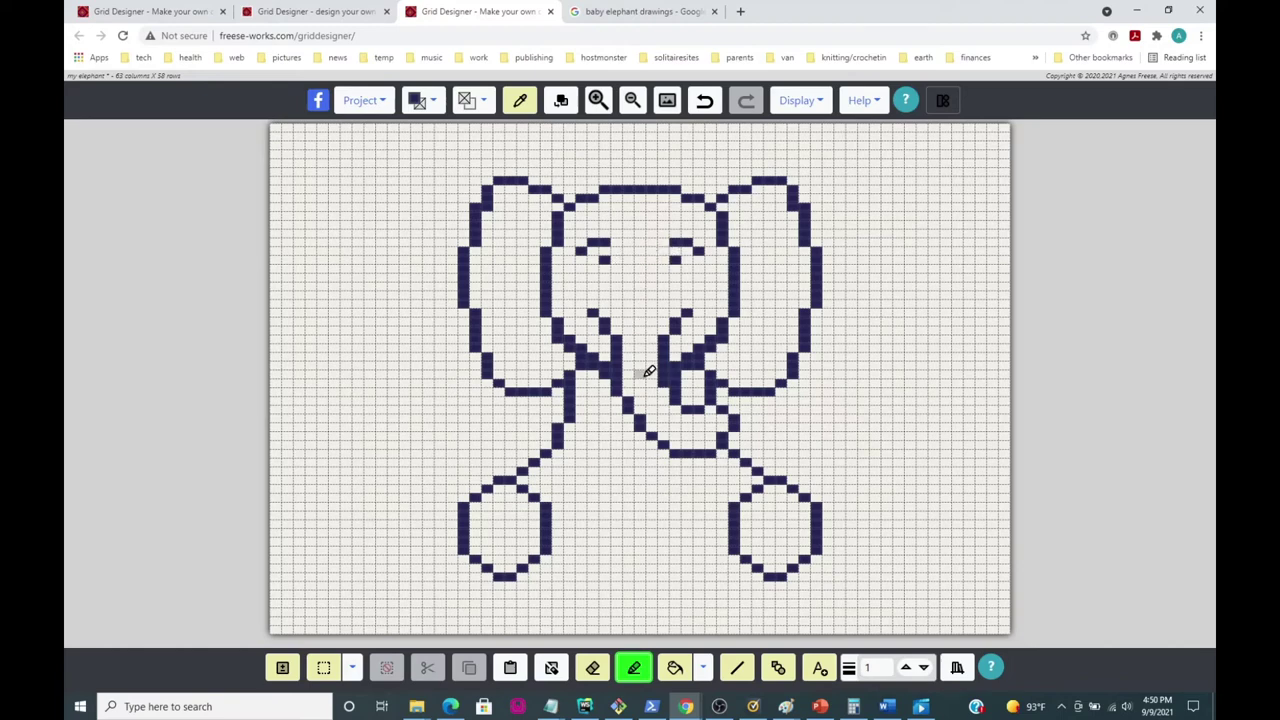
click(639, 462)
click(629, 479)
drag(651, 478, 653, 535)
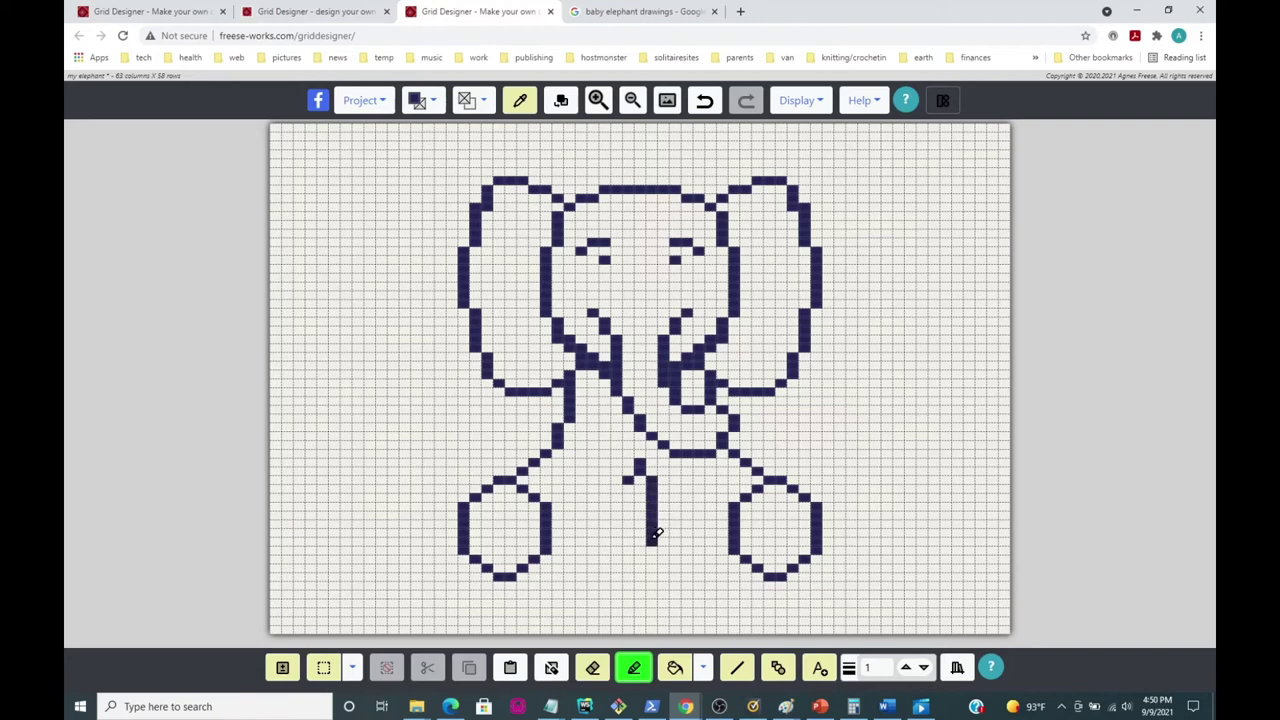
drag(680, 547, 691, 545)
key(ctrl+z)
click(675, 557)
drag(688, 556, 708, 546)
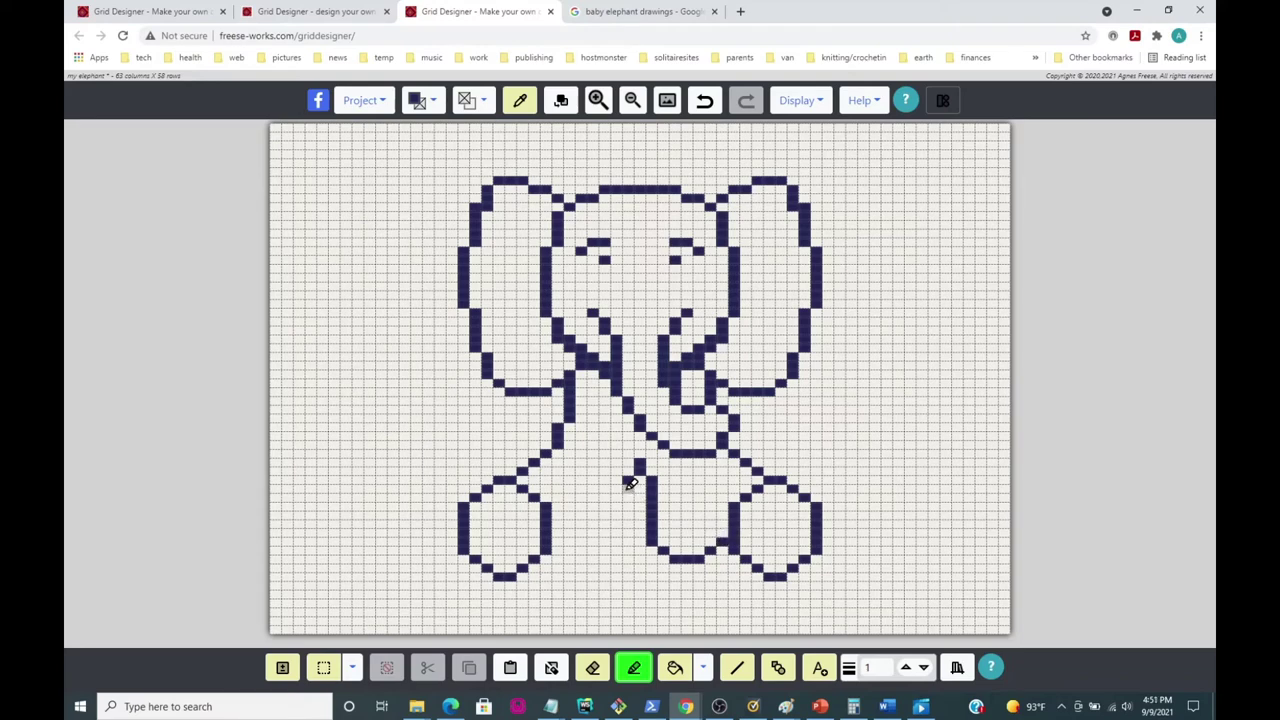
Step: Draw a matching rounded left front leg and extend the outer edges of both front legs upward beside the hind feet
mouse_move(629, 481)
mouse_down()
mouse_move(629, 538)
mouse_move(604, 553)
mouse_move(566, 533)
mouse_up()
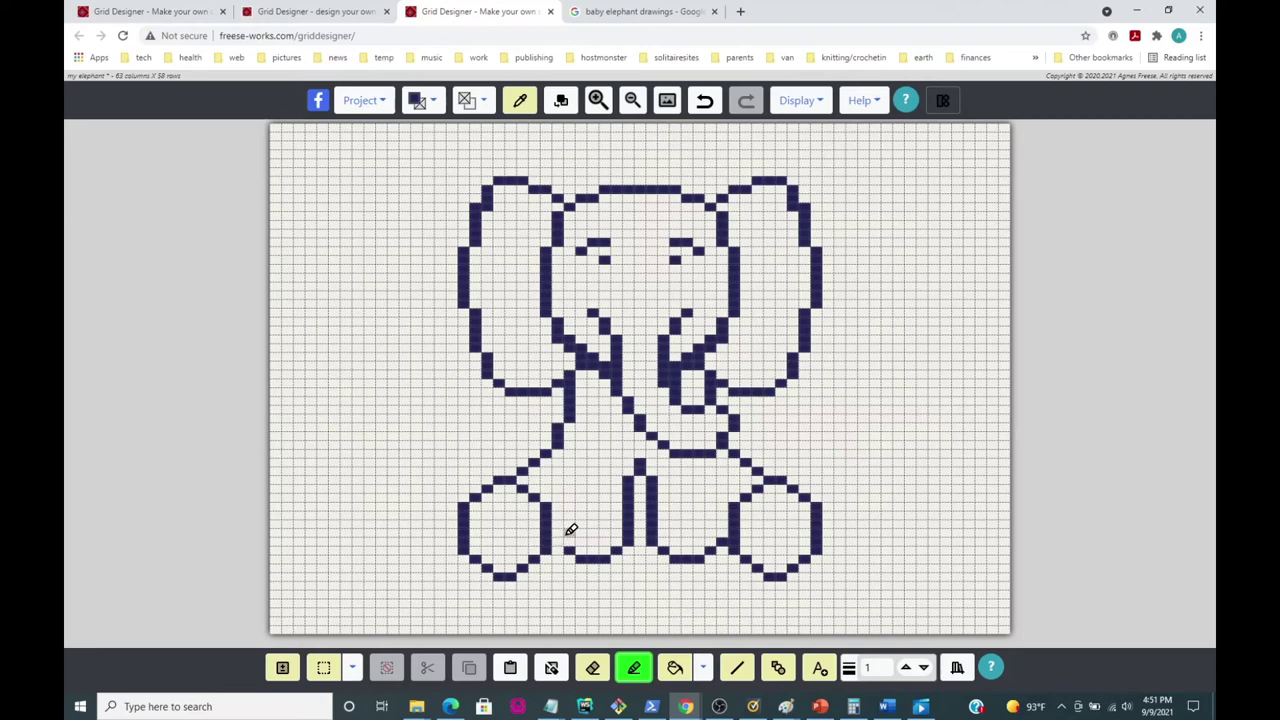
click(569, 538)
drag(573, 540, 559, 483)
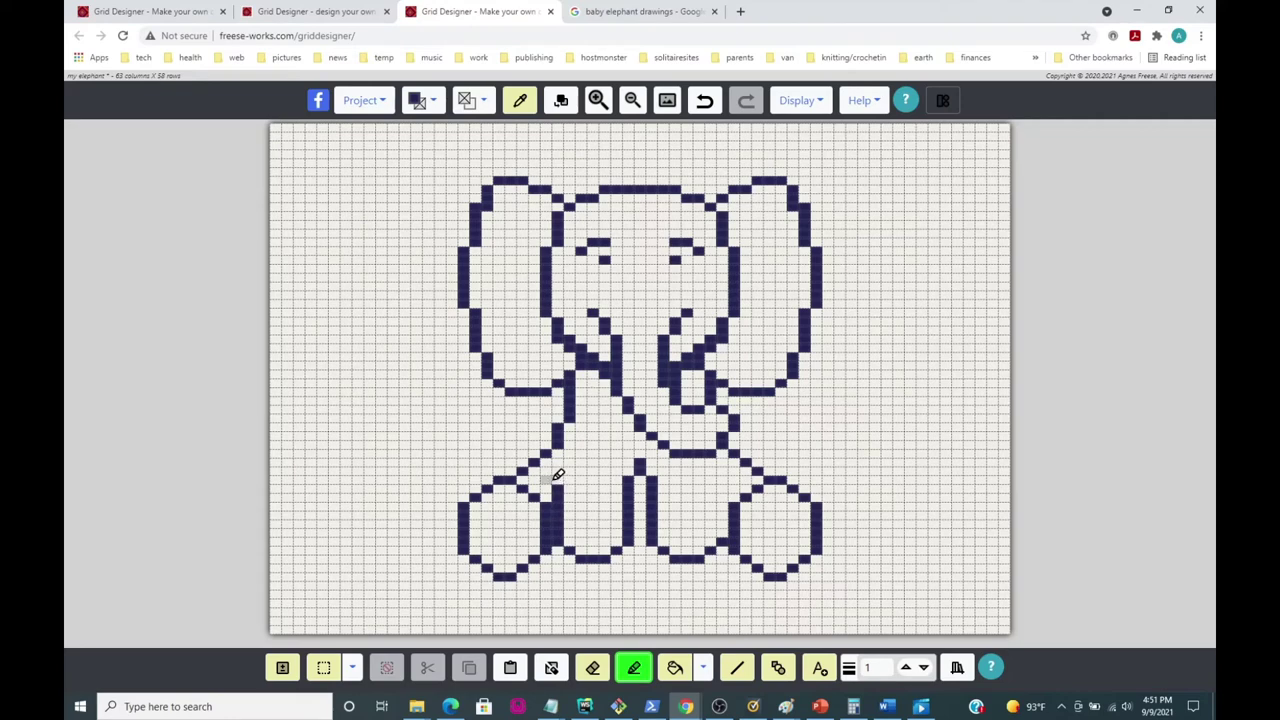
click(557, 480)
mouse_move(733, 522)
mouse_down()
mouse_move(722, 532)
mouse_move(730, 495)
mouse_up()
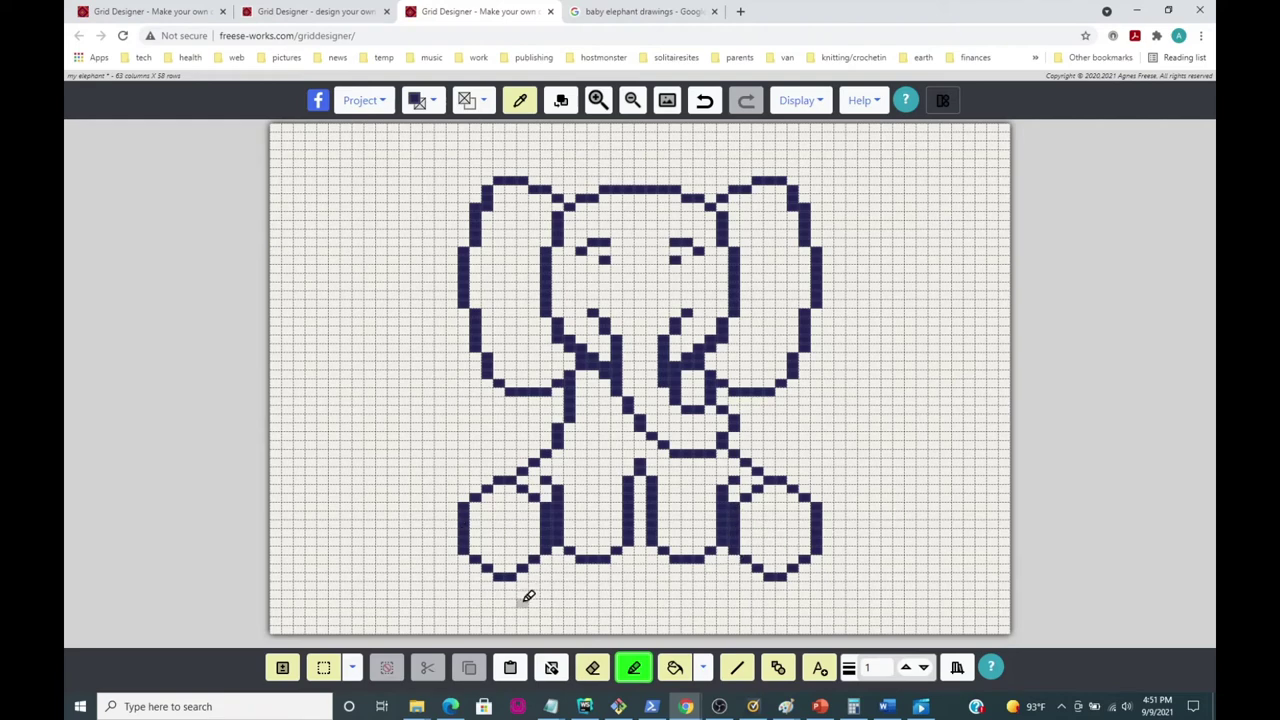
Step: Cut the left hind foot and paste it back one column further left, clear of the front leg
click(322, 670)
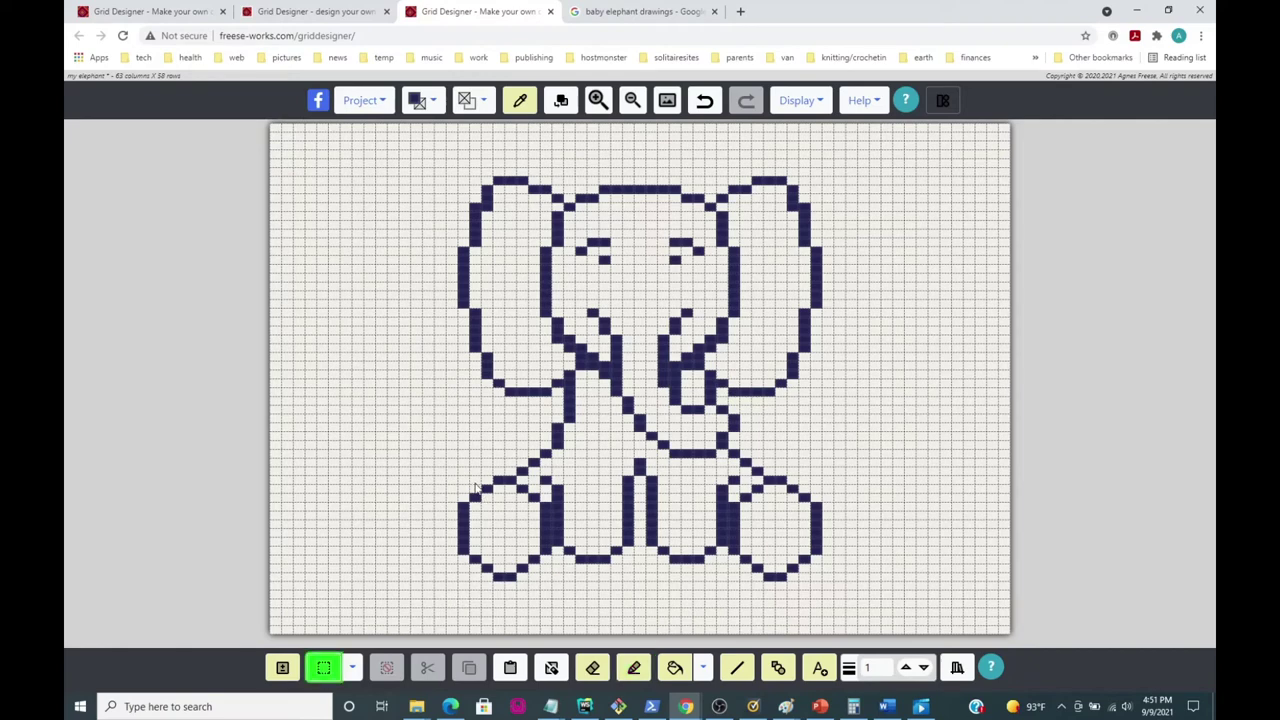
drag(461, 484, 549, 580)
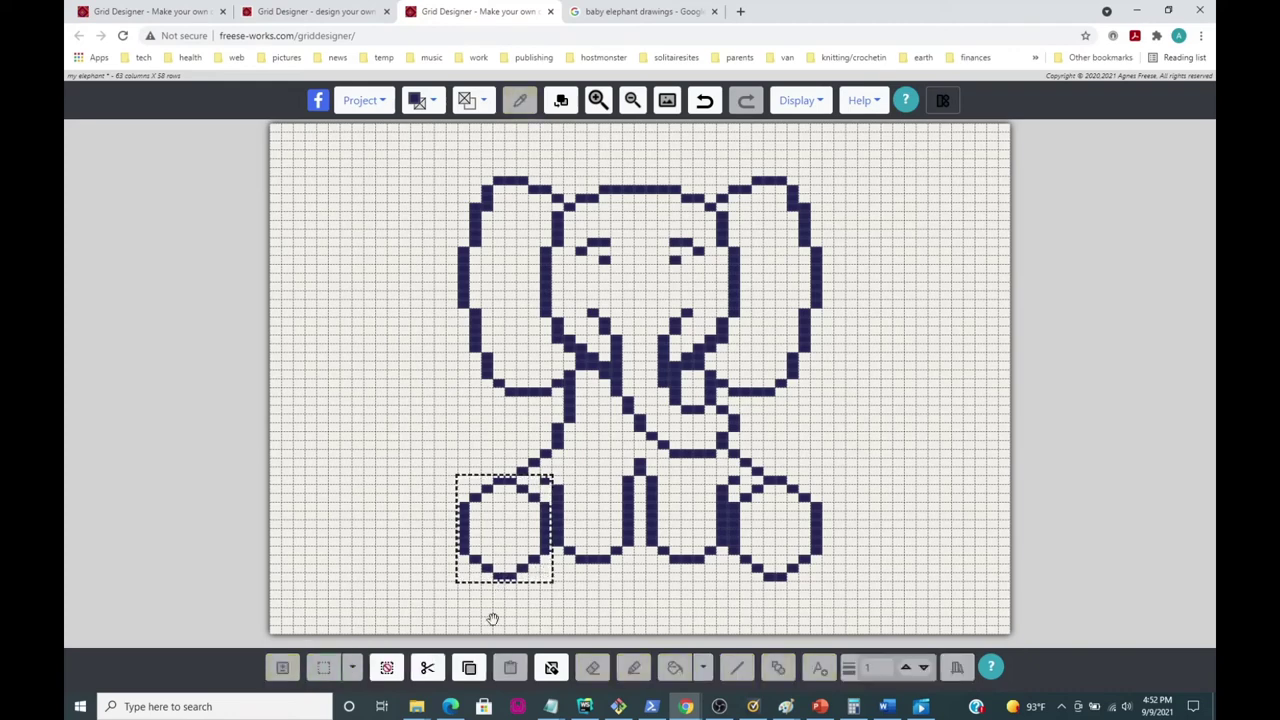
click(427, 668)
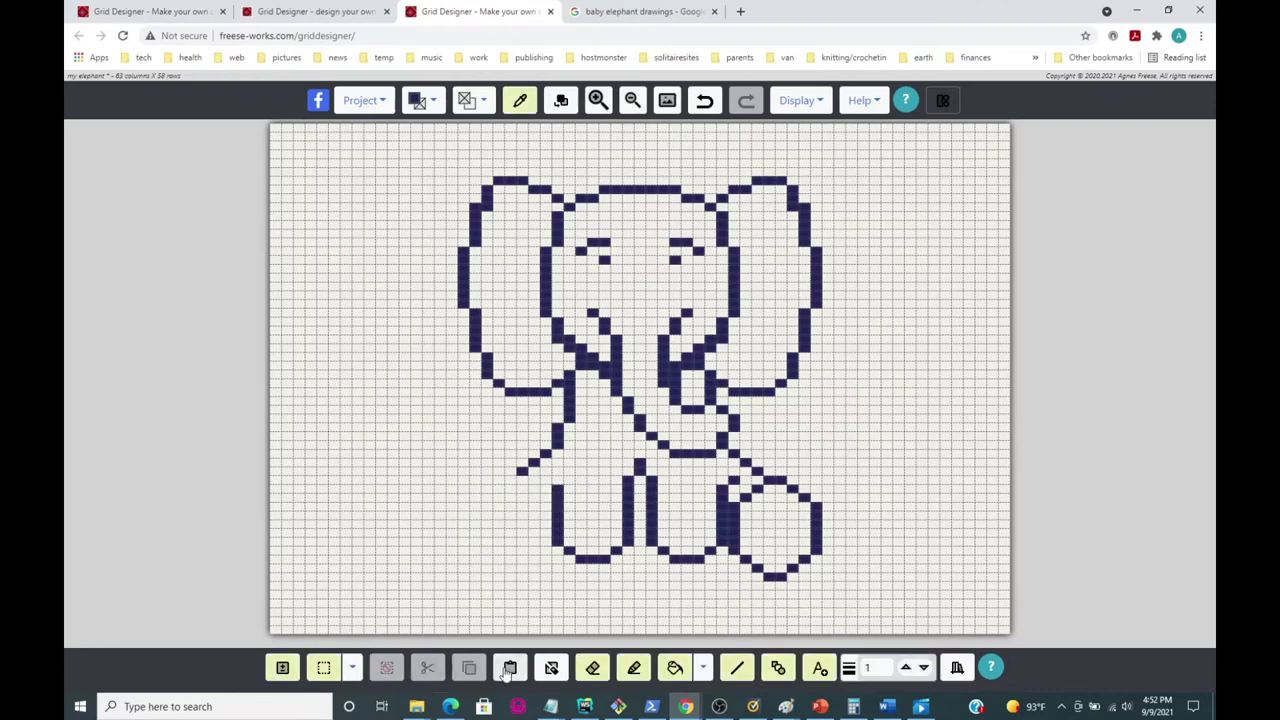
click(510, 668)
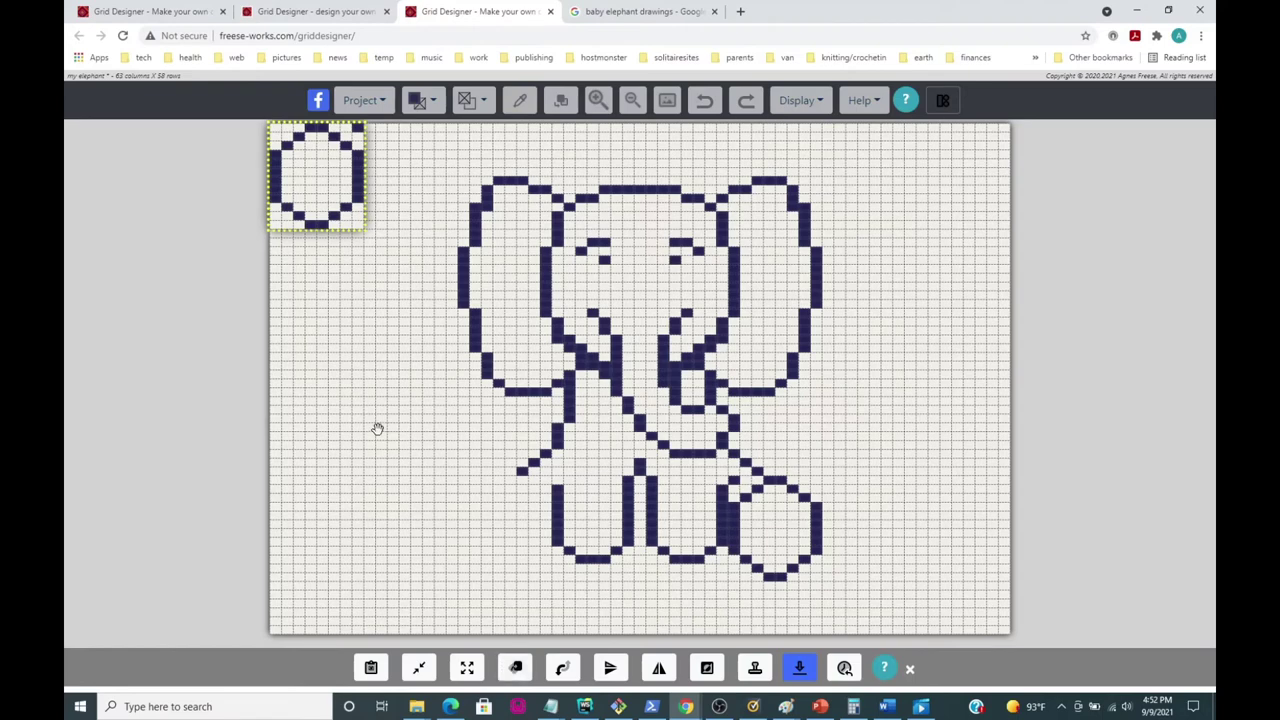
drag(324, 185, 500, 532)
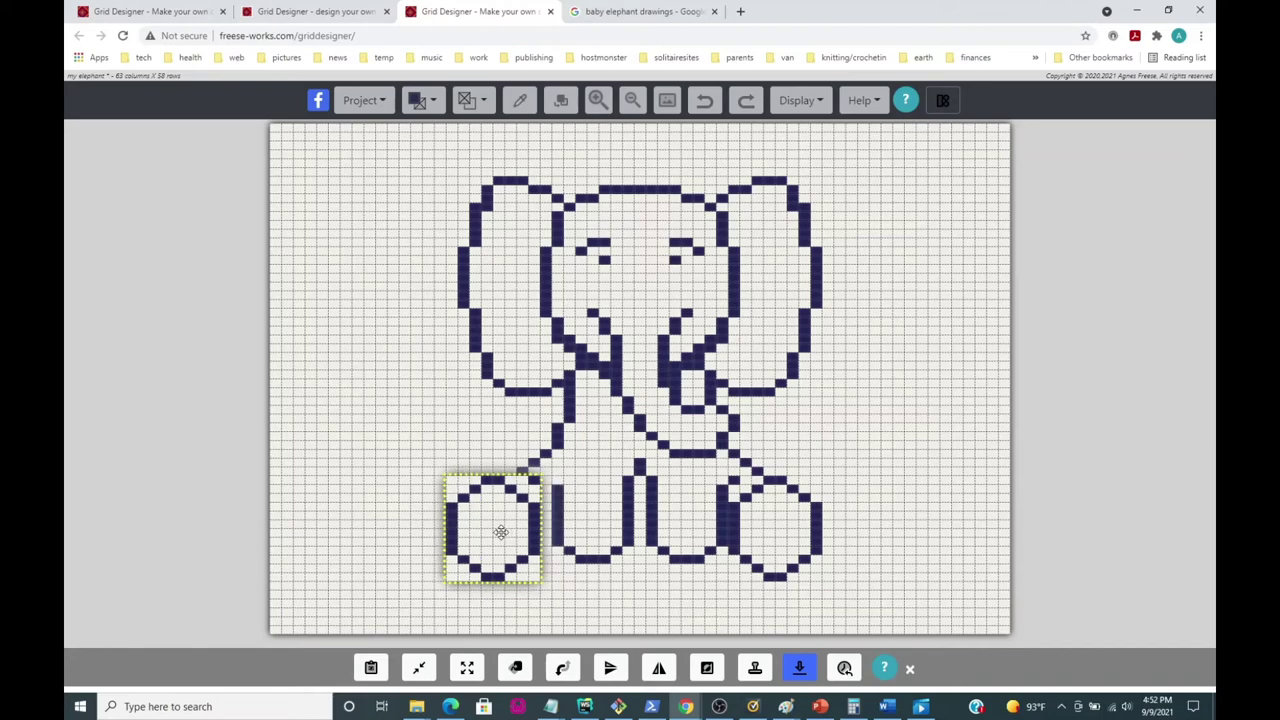
click(798, 669)
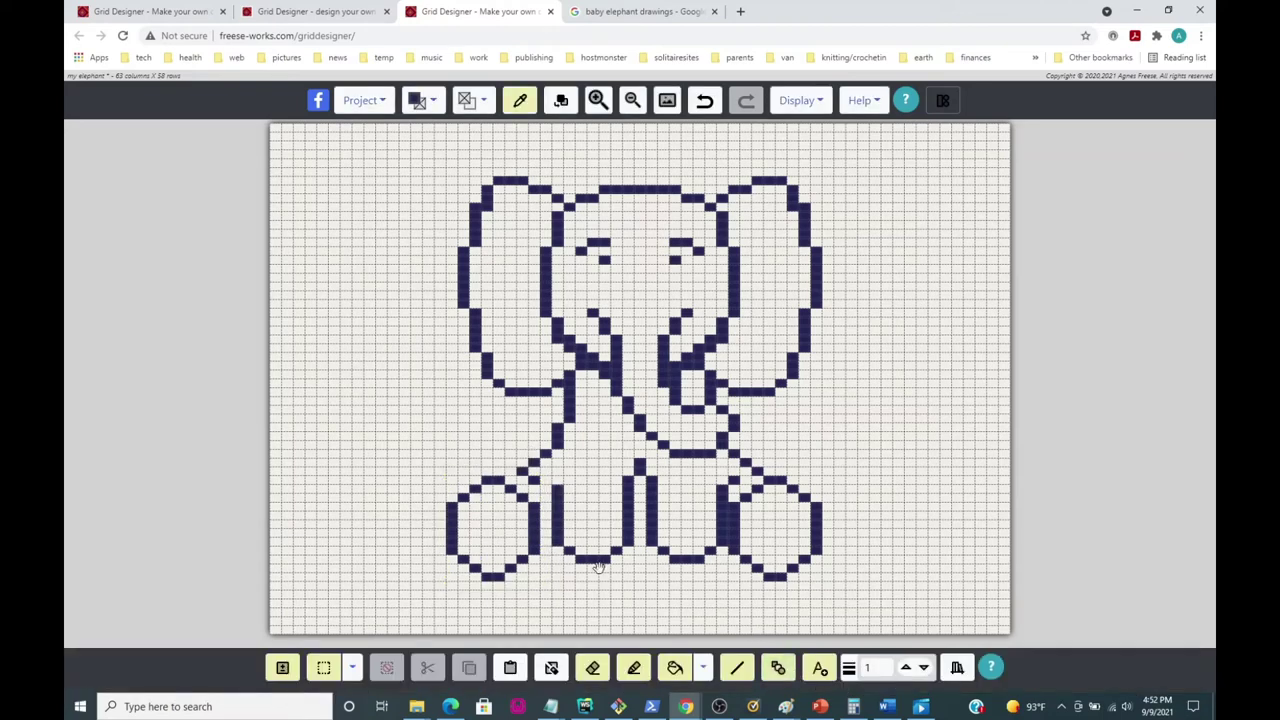
Step: Cut the right hind foot and paste it back one column further right, clear of the front leg
click(323, 667)
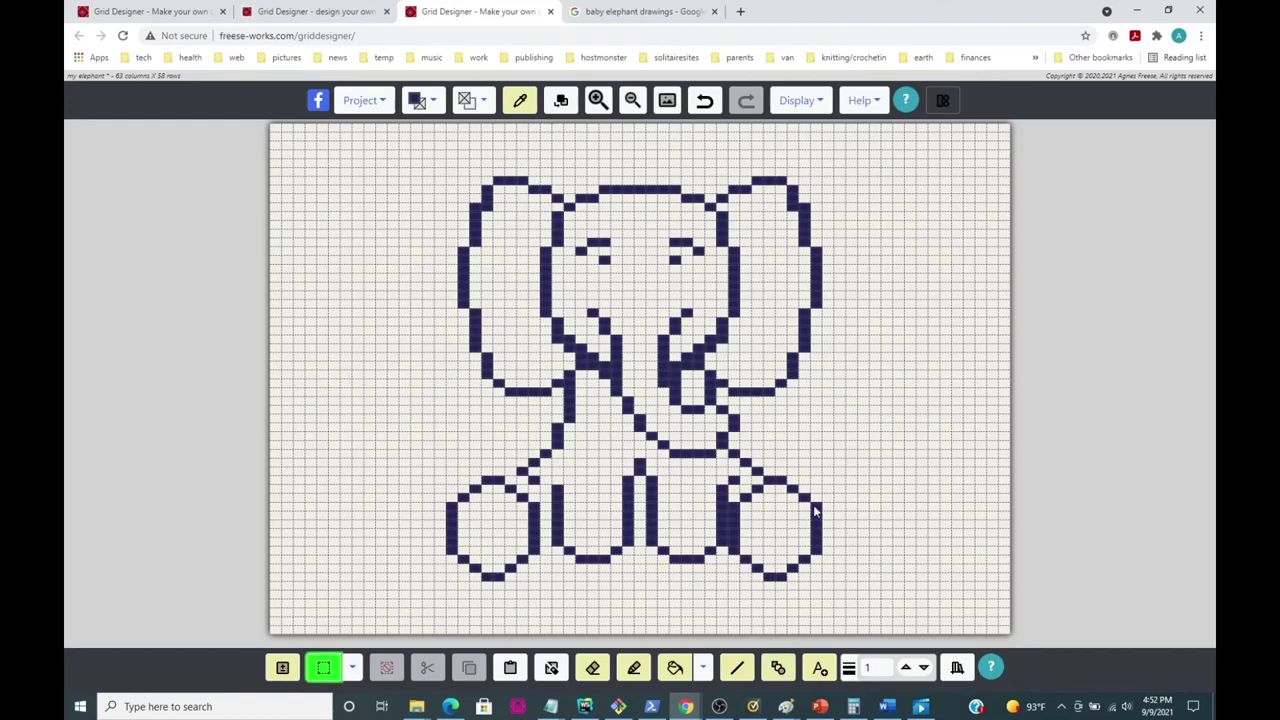
drag(730, 477, 817, 590)
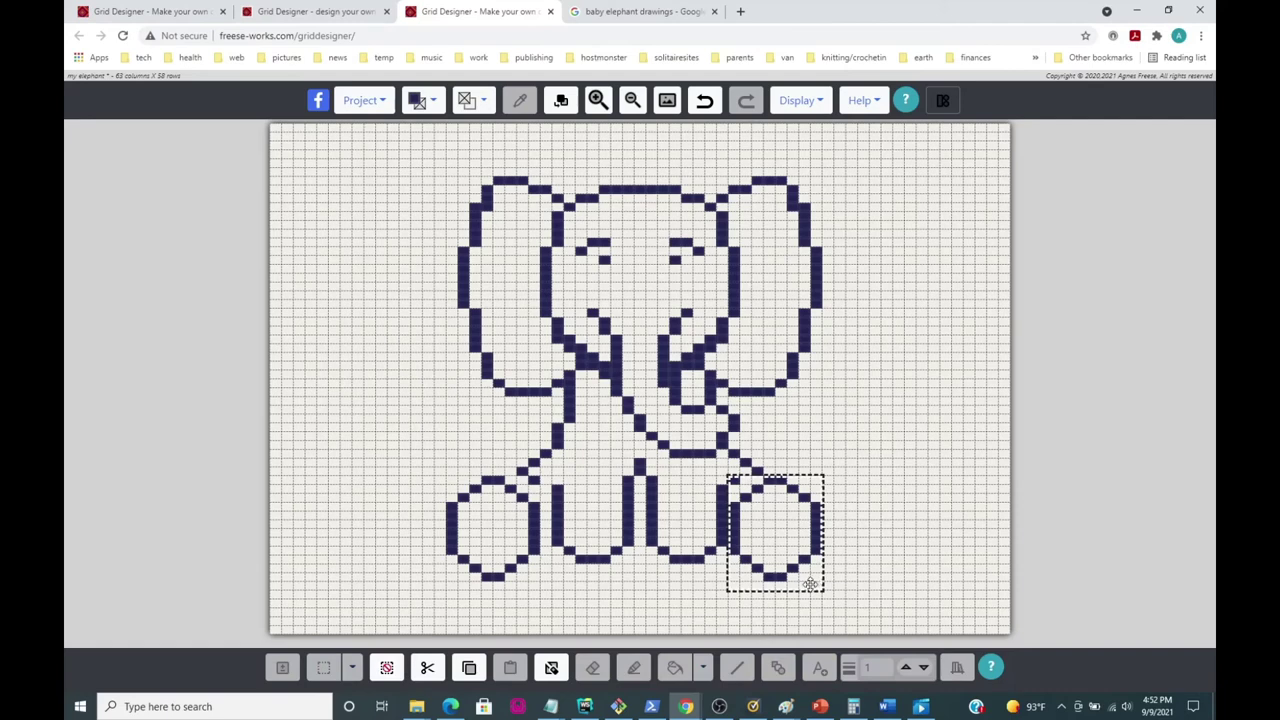
click(427, 668)
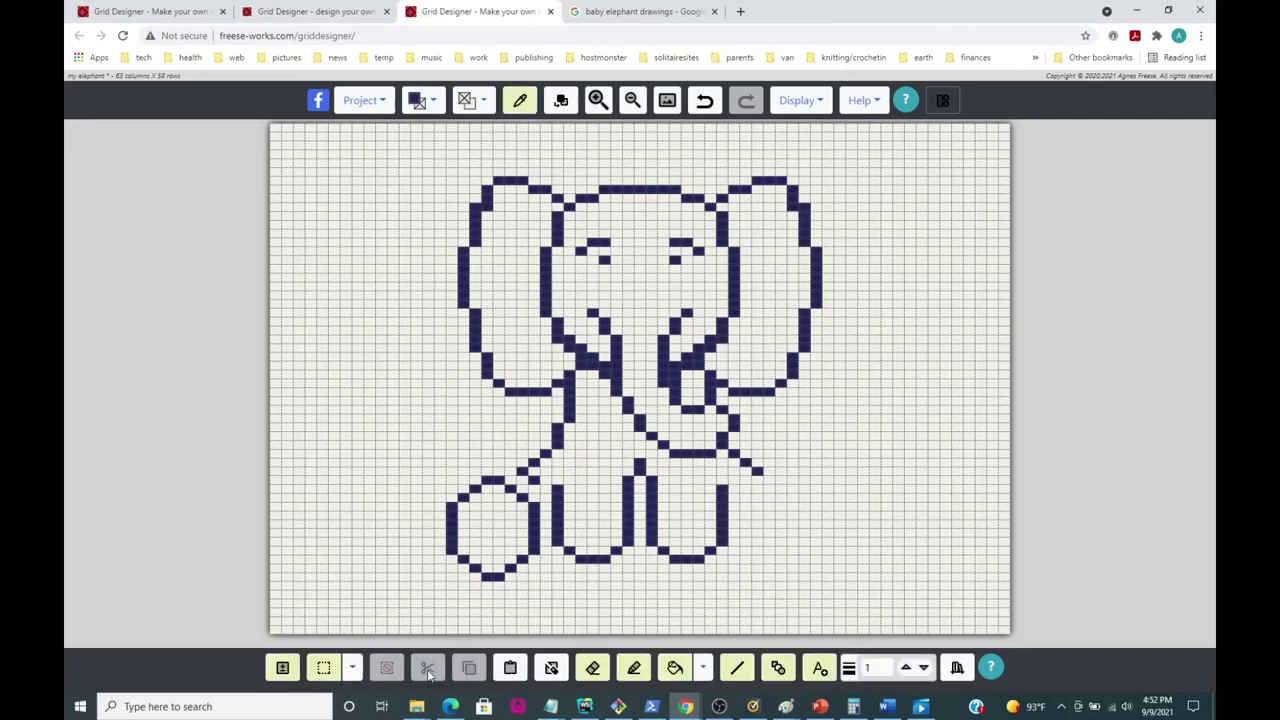
click(510, 668)
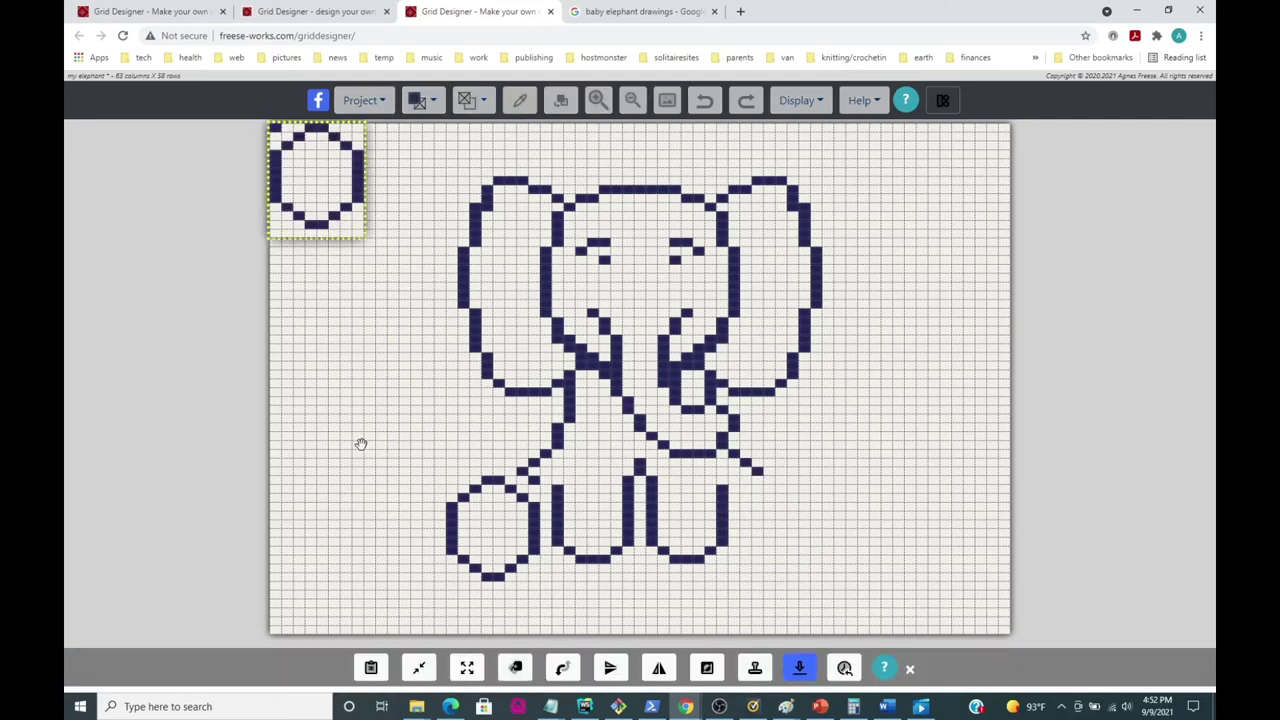
drag(323, 166, 791, 523)
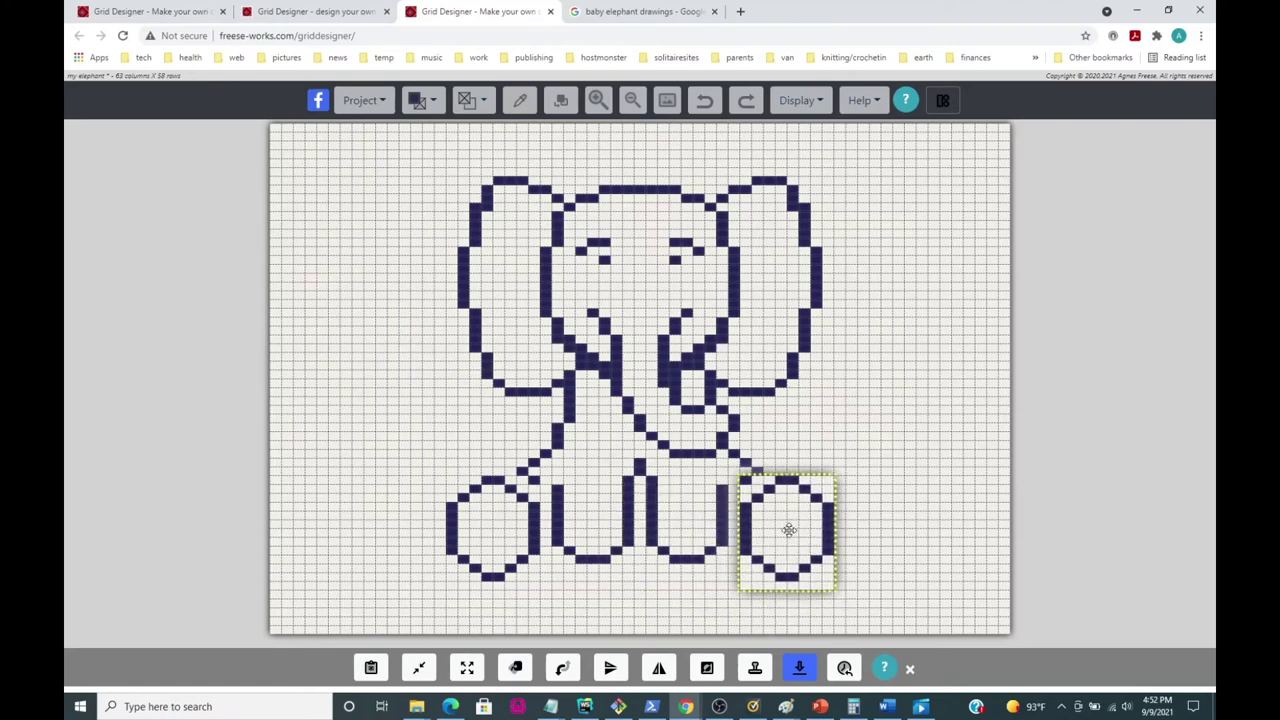
click(799, 668)
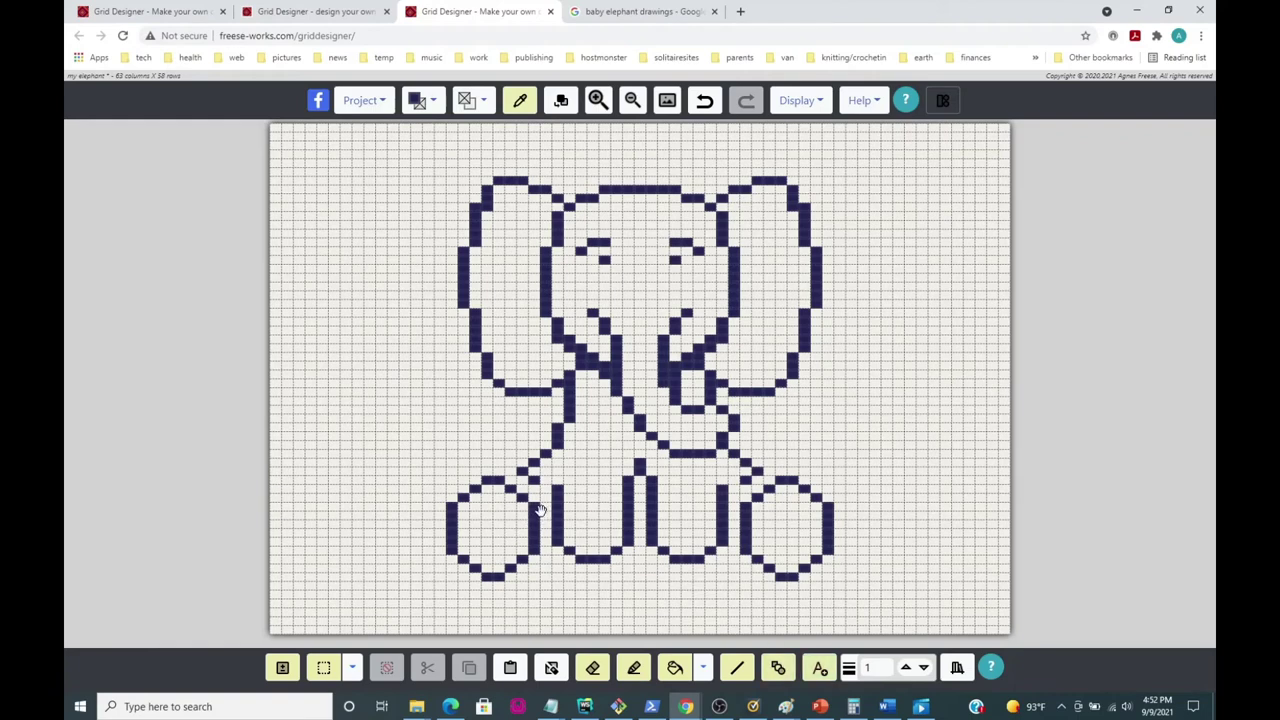
Step: Remove the stray cells beside the moved hind feet and join the body lines to both feet with the pencil
click(634, 668)
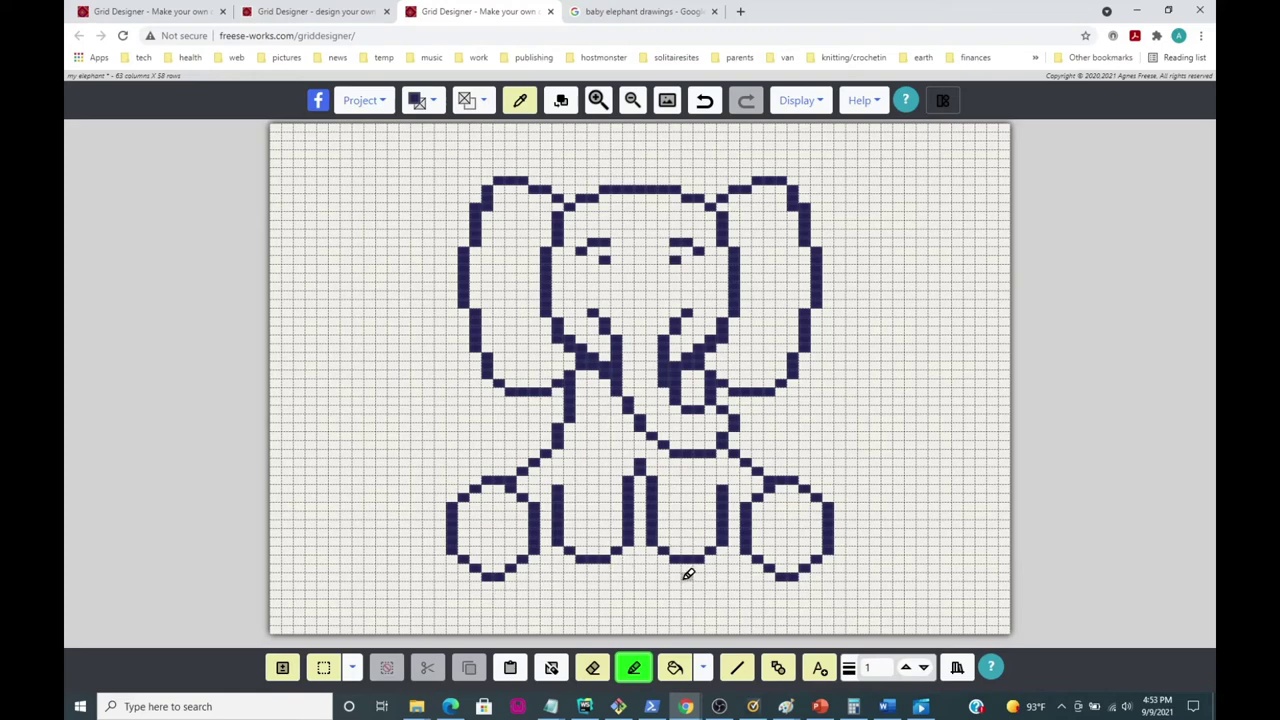
Step: Cut the single-color front legs motif, paste it one row lower, and close the gaps at the base between the legs and feet
click(352, 668)
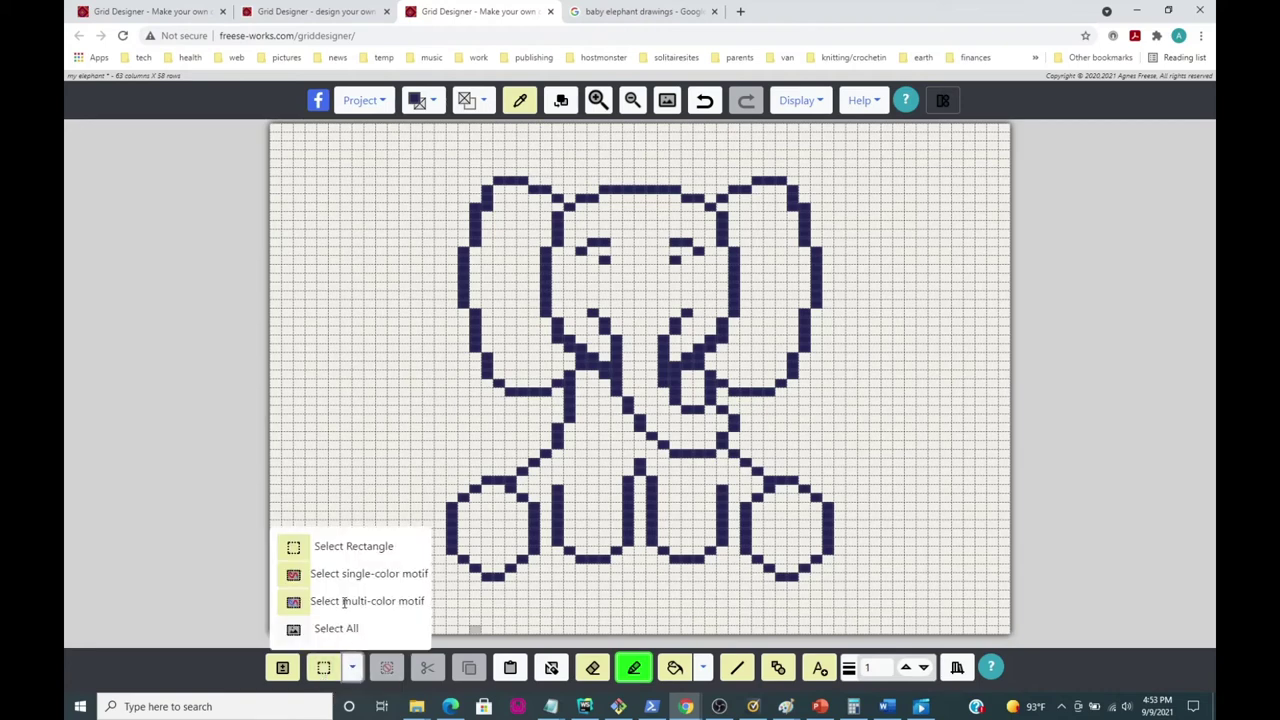
click(294, 578)
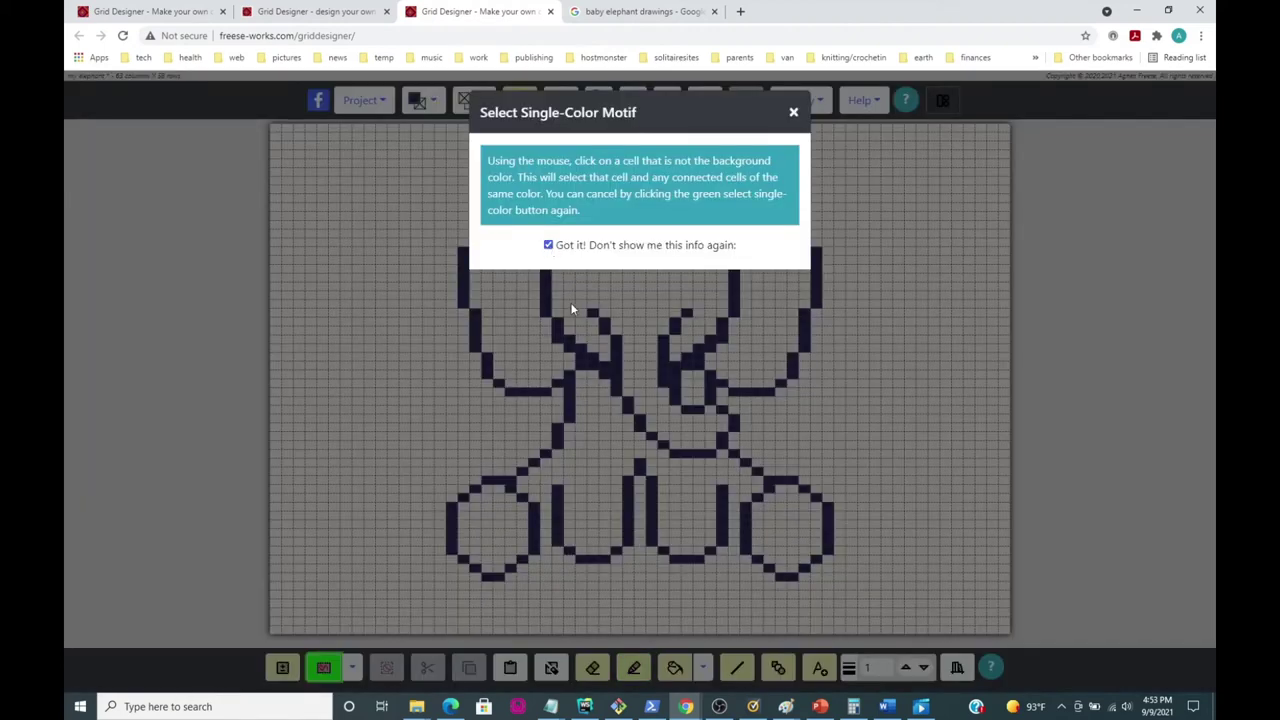
click(793, 113)
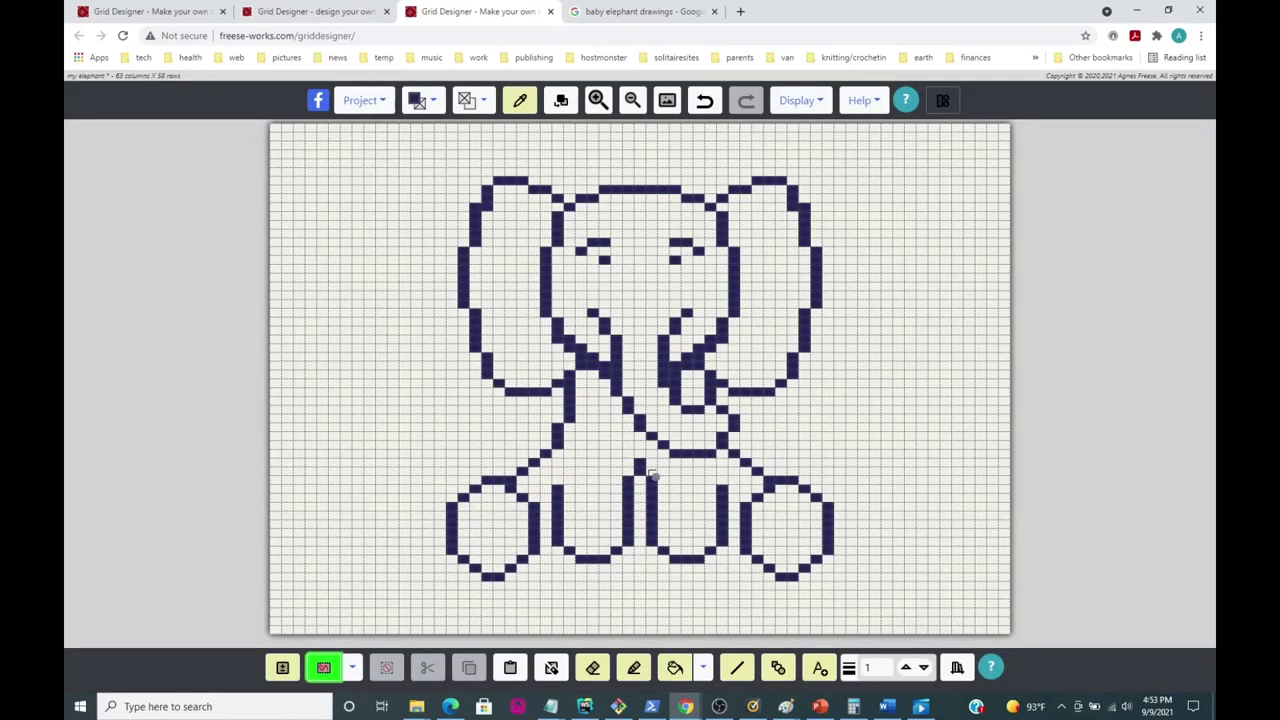
click(718, 490)
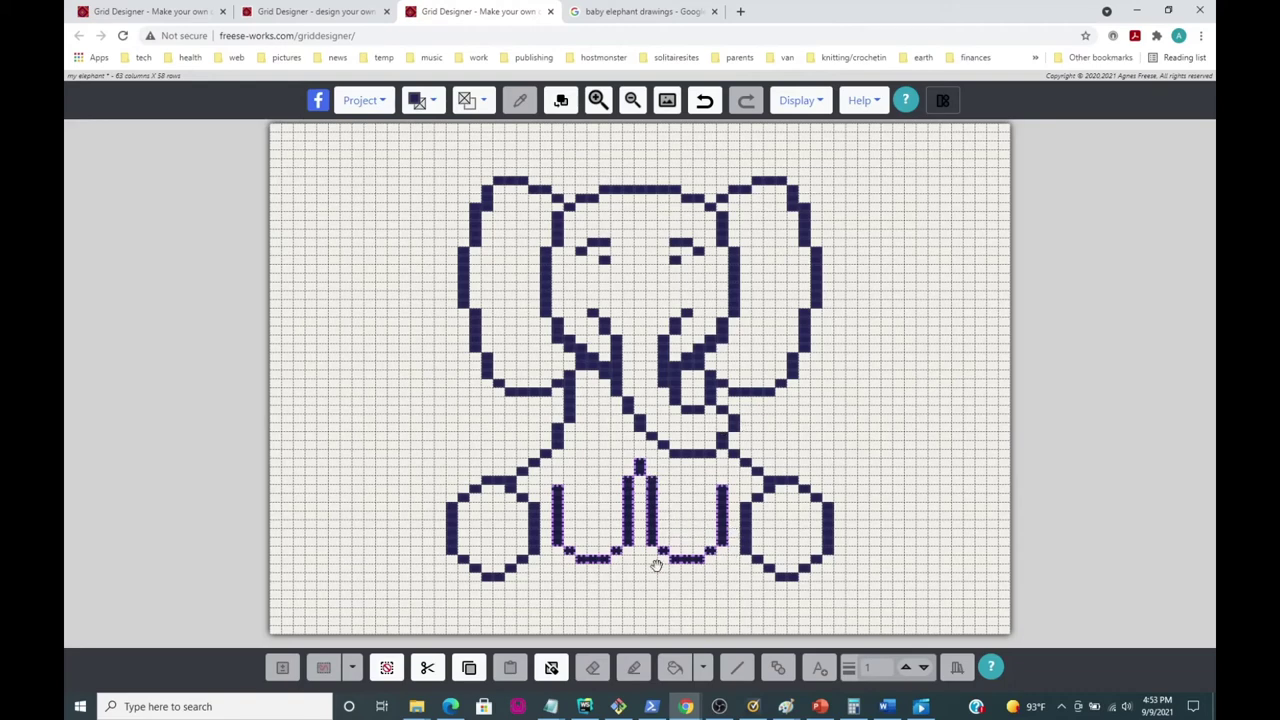
click(428, 669)
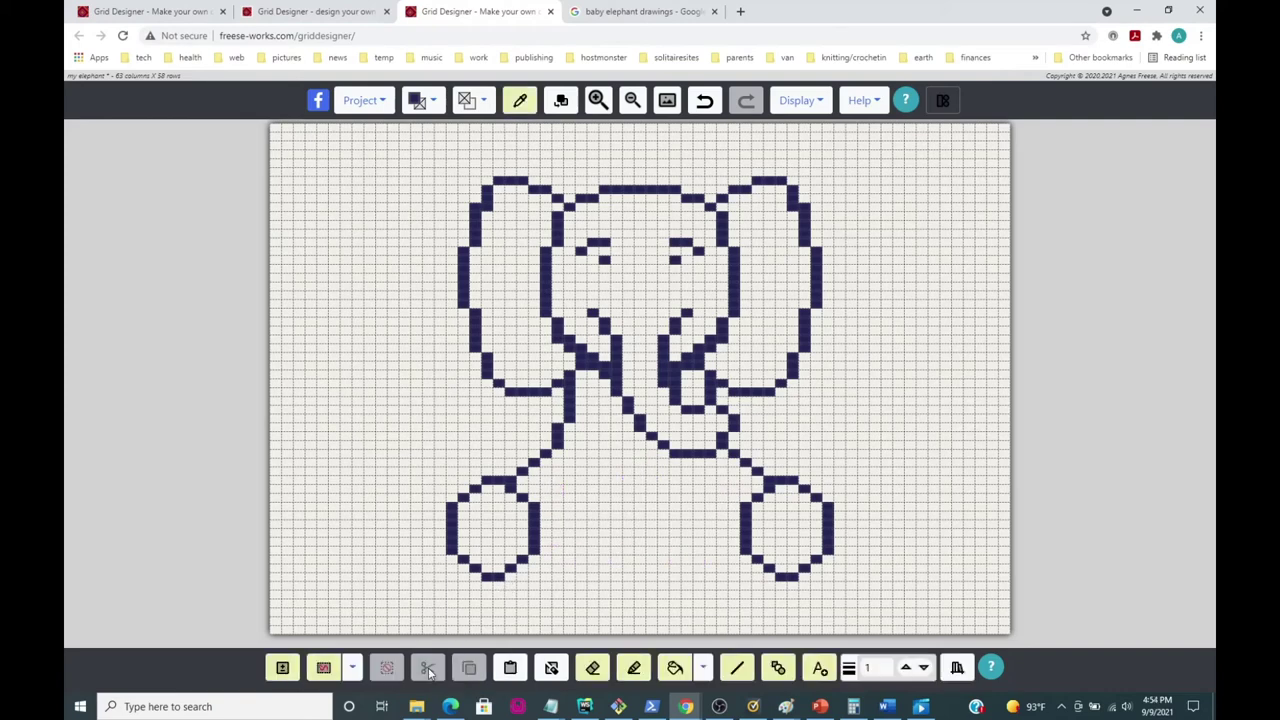
click(510, 669)
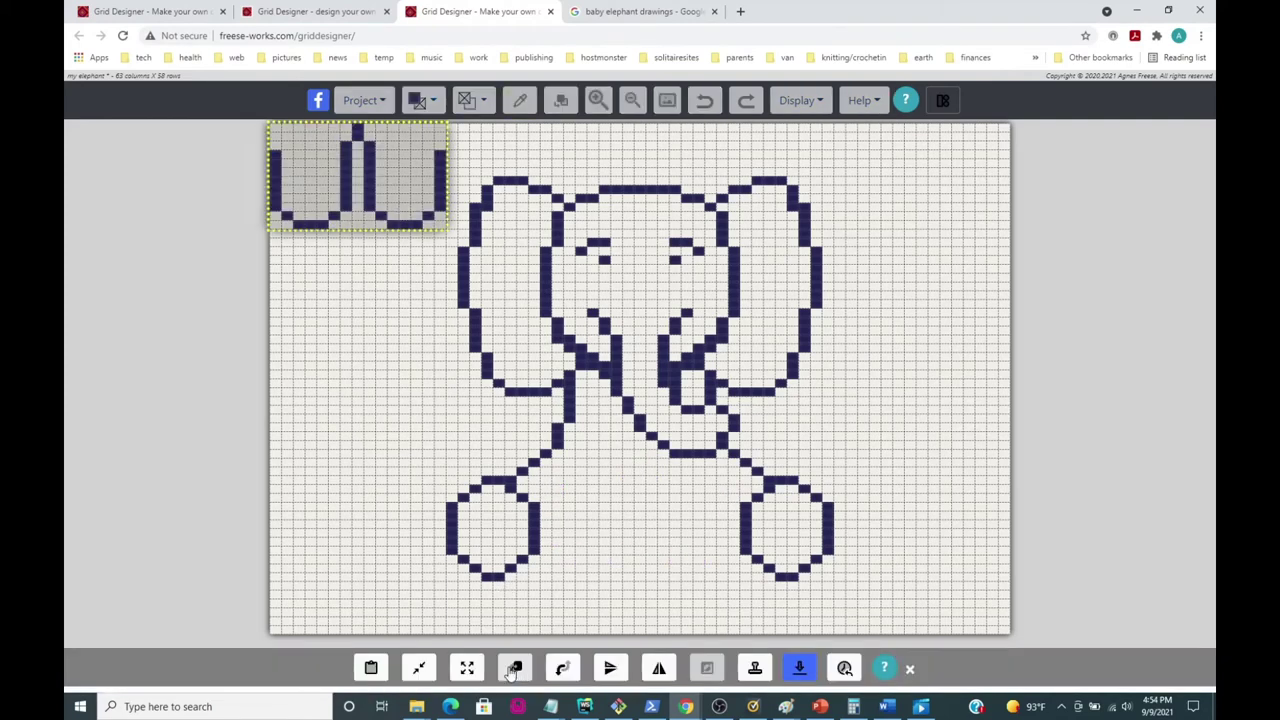
drag(360, 198, 642, 543)
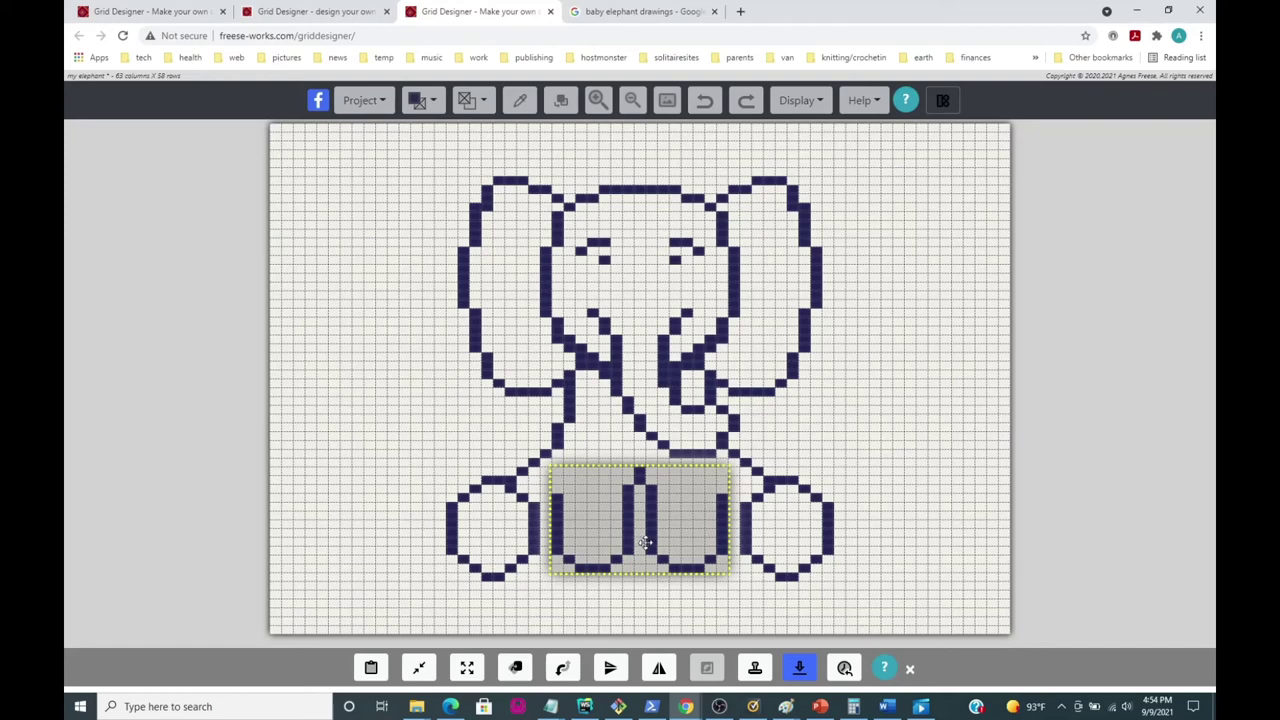
click(800, 668)
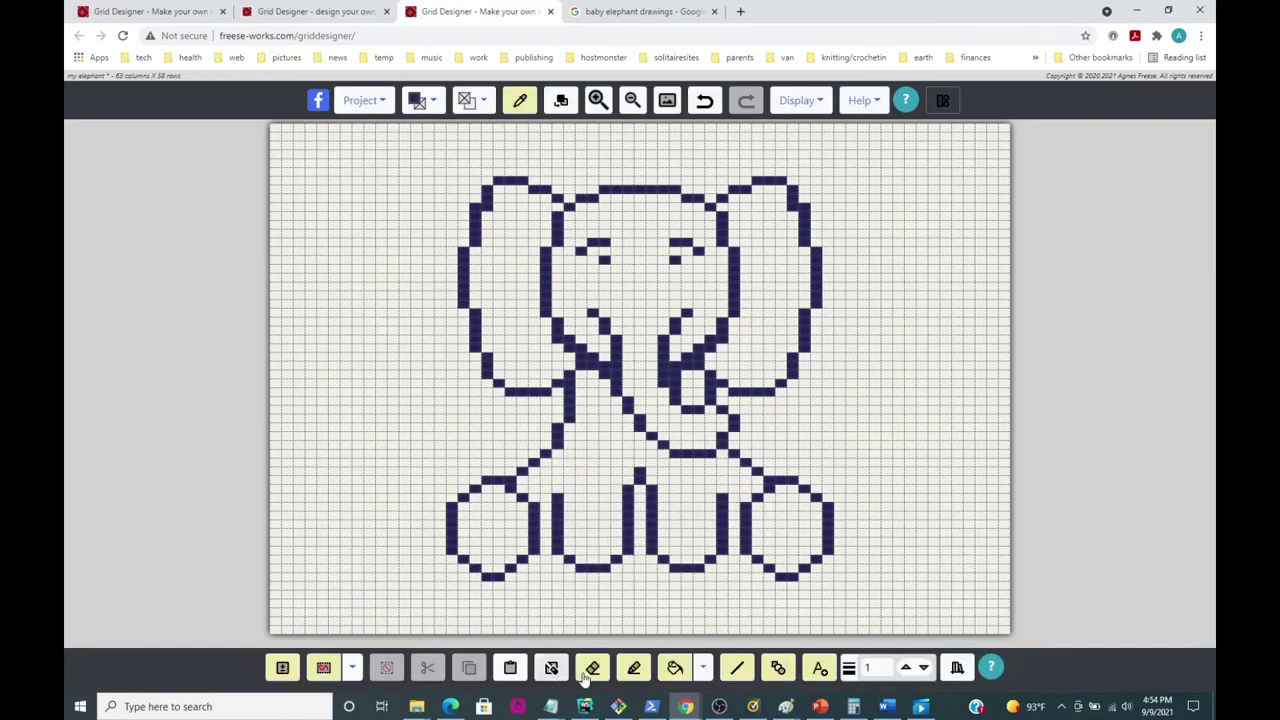
click(635, 668)
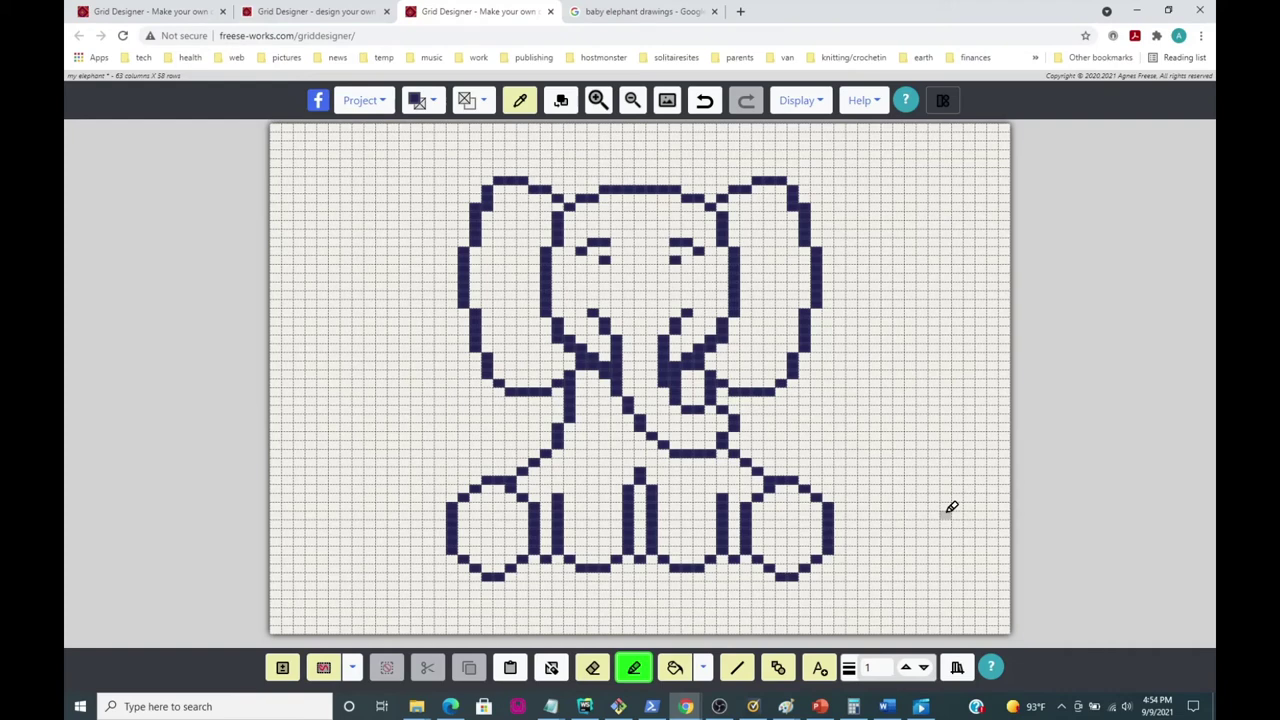
Step: Flood-fill the elephant's head with trunk and both ears in medium blue
click(675, 668)
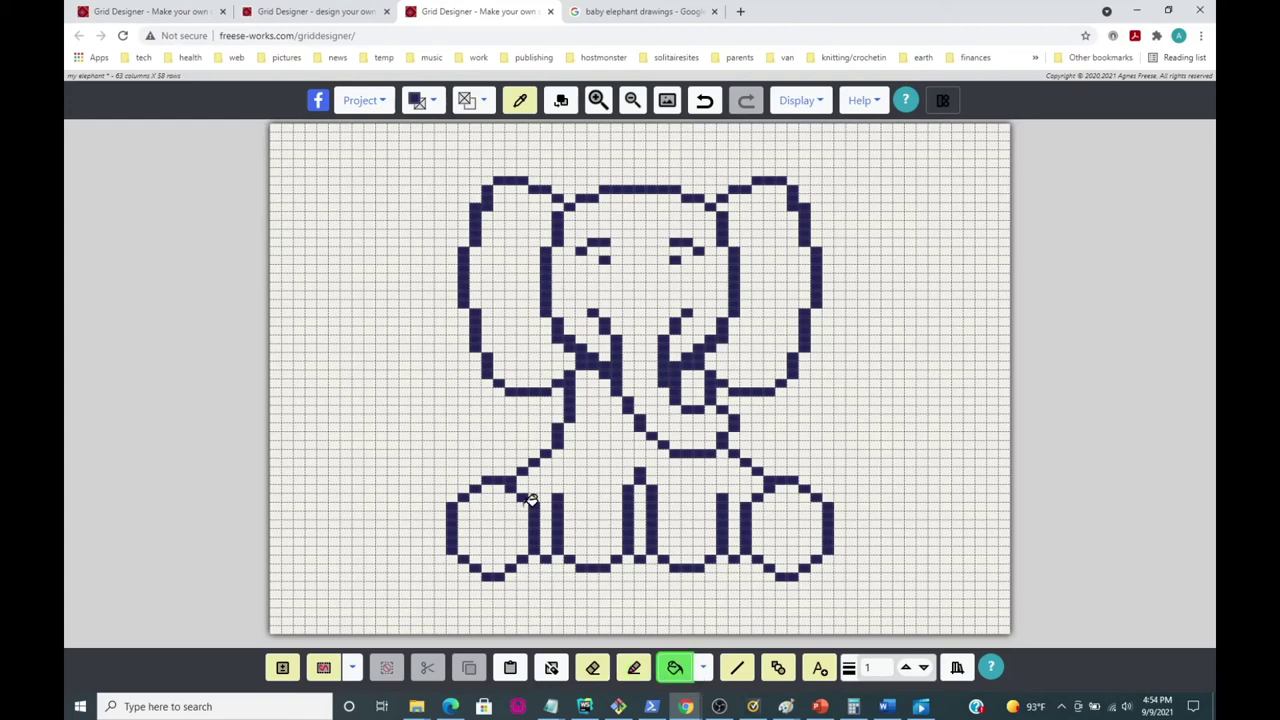
click(435, 103)
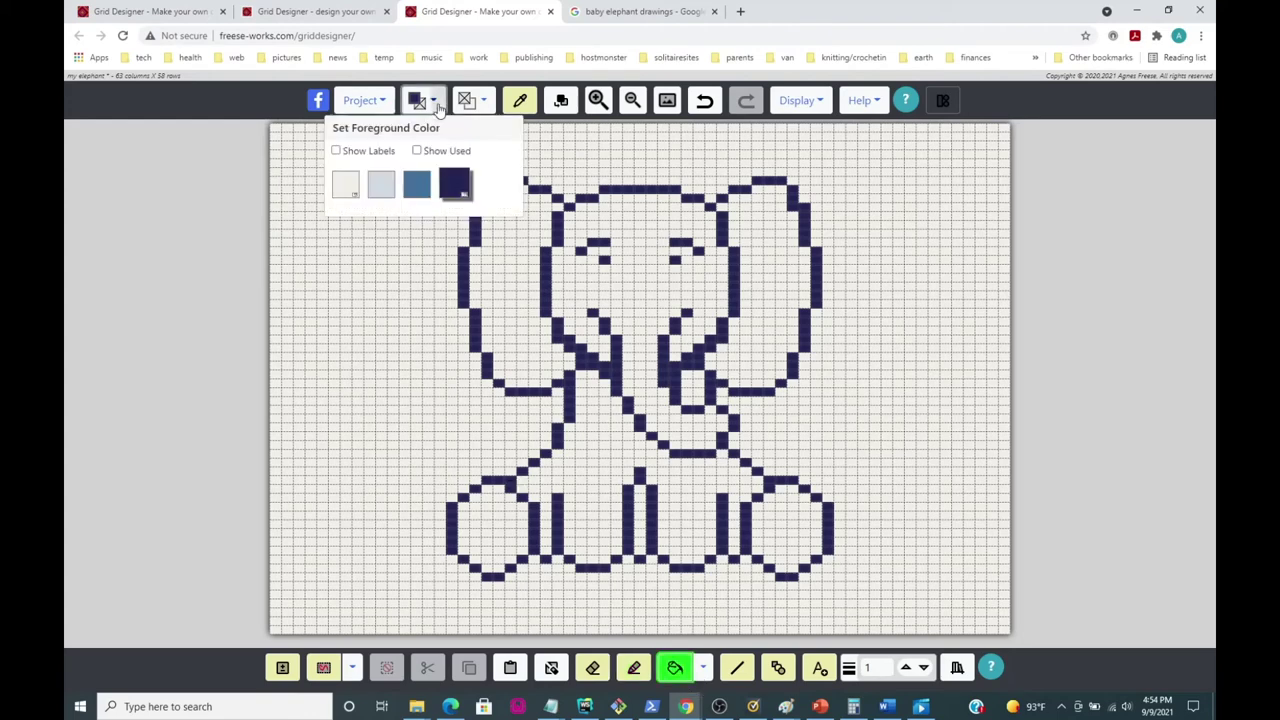
click(414, 188)
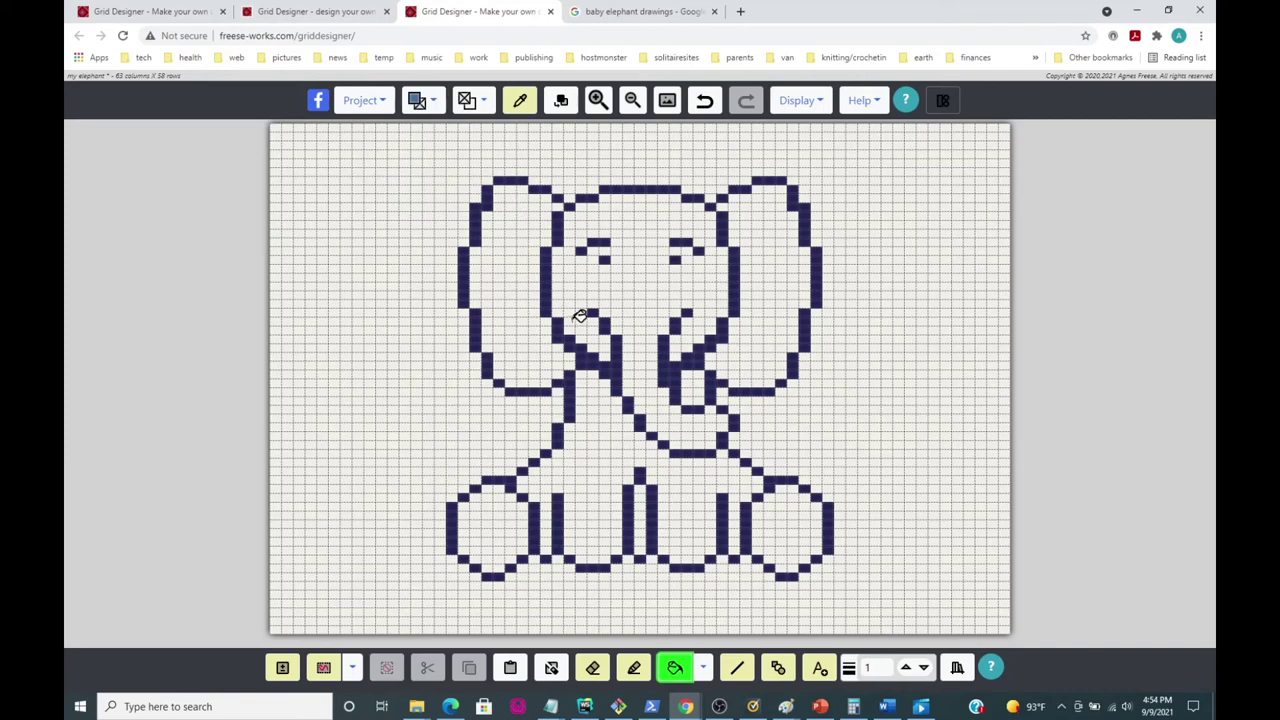
click(642, 291)
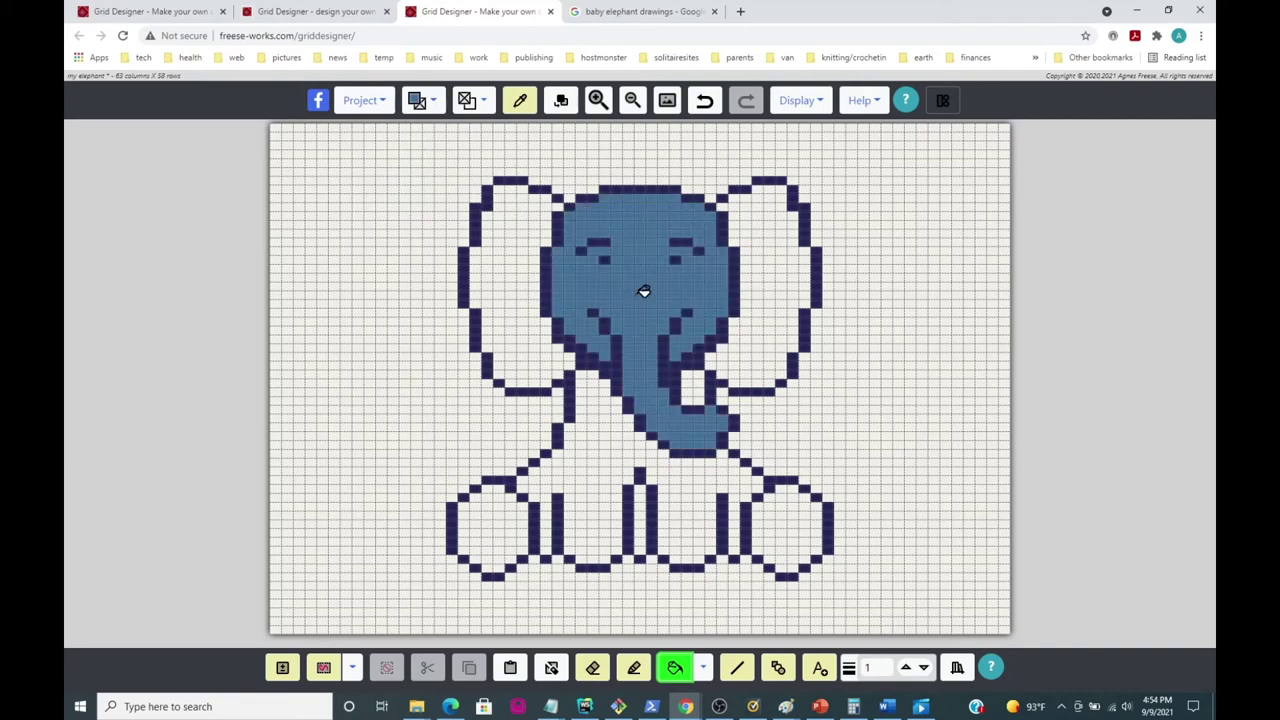
click(765, 298)
click(512, 263)
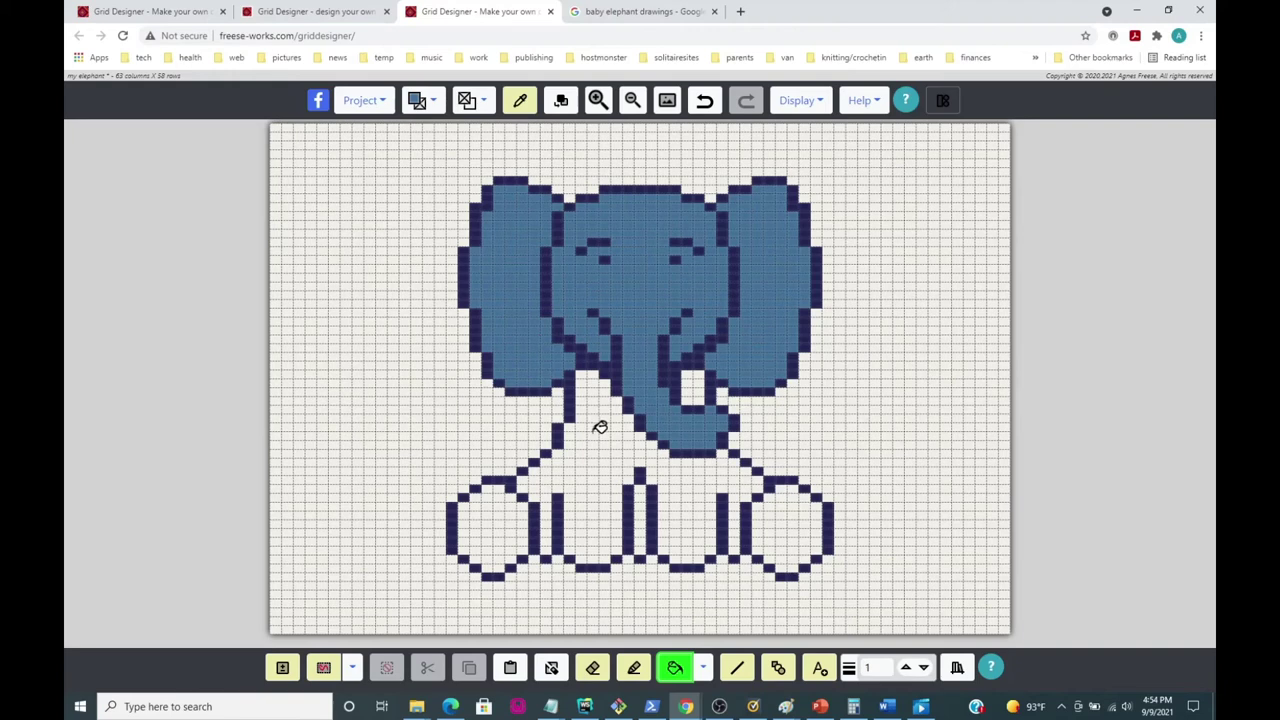
Step: Fill the body, the trunk curl's inner gap, both hind feet and the gap between the front legs with medium blue
click(599, 429)
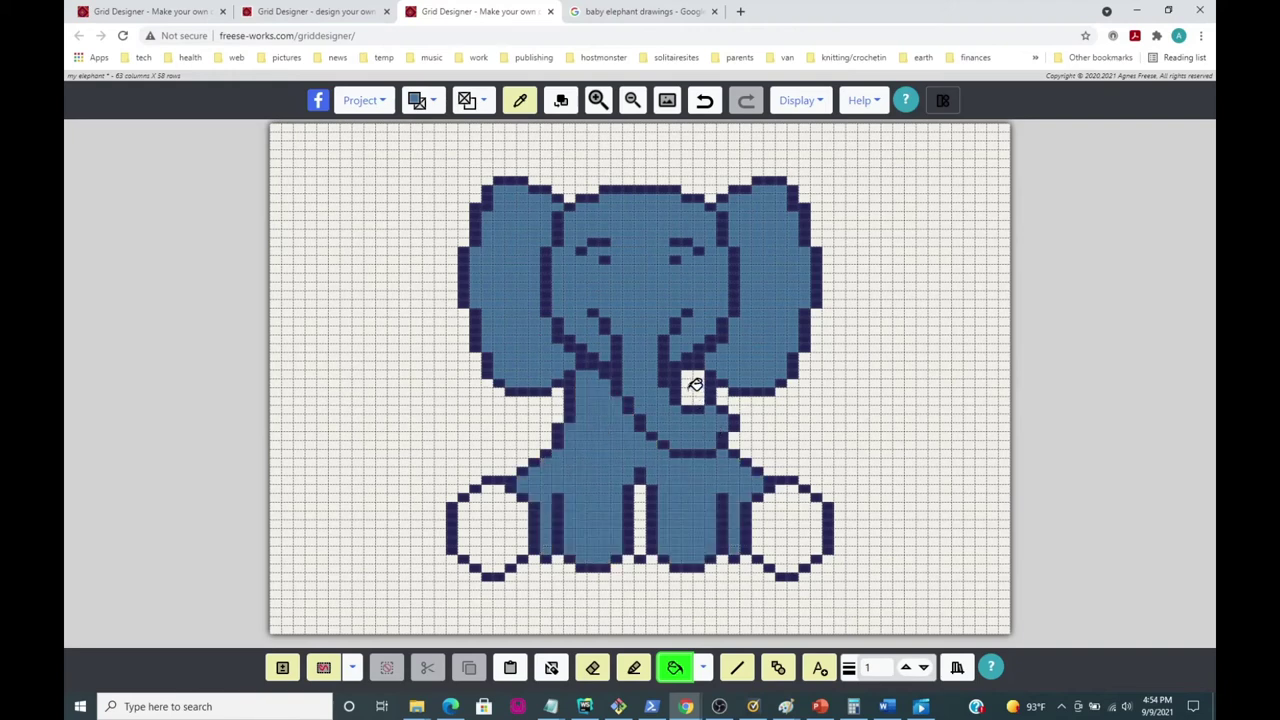
click(695, 385)
click(785, 530)
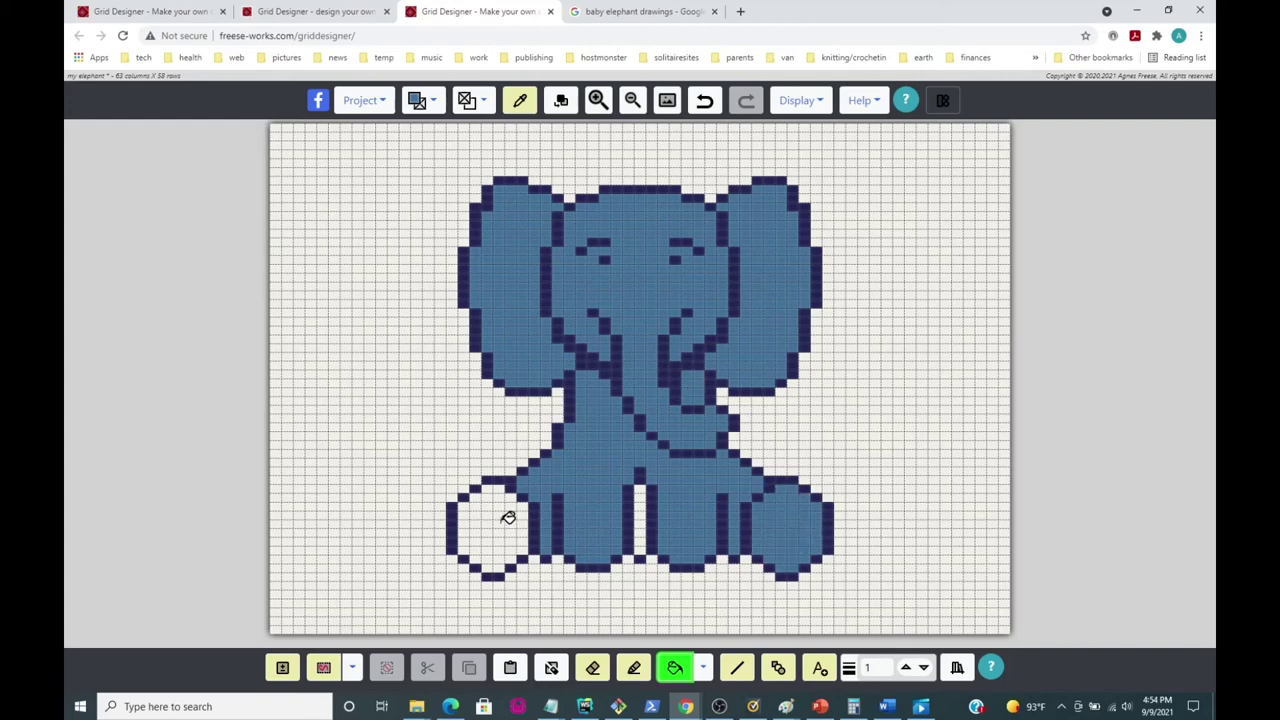
click(508, 517)
click(640, 508)
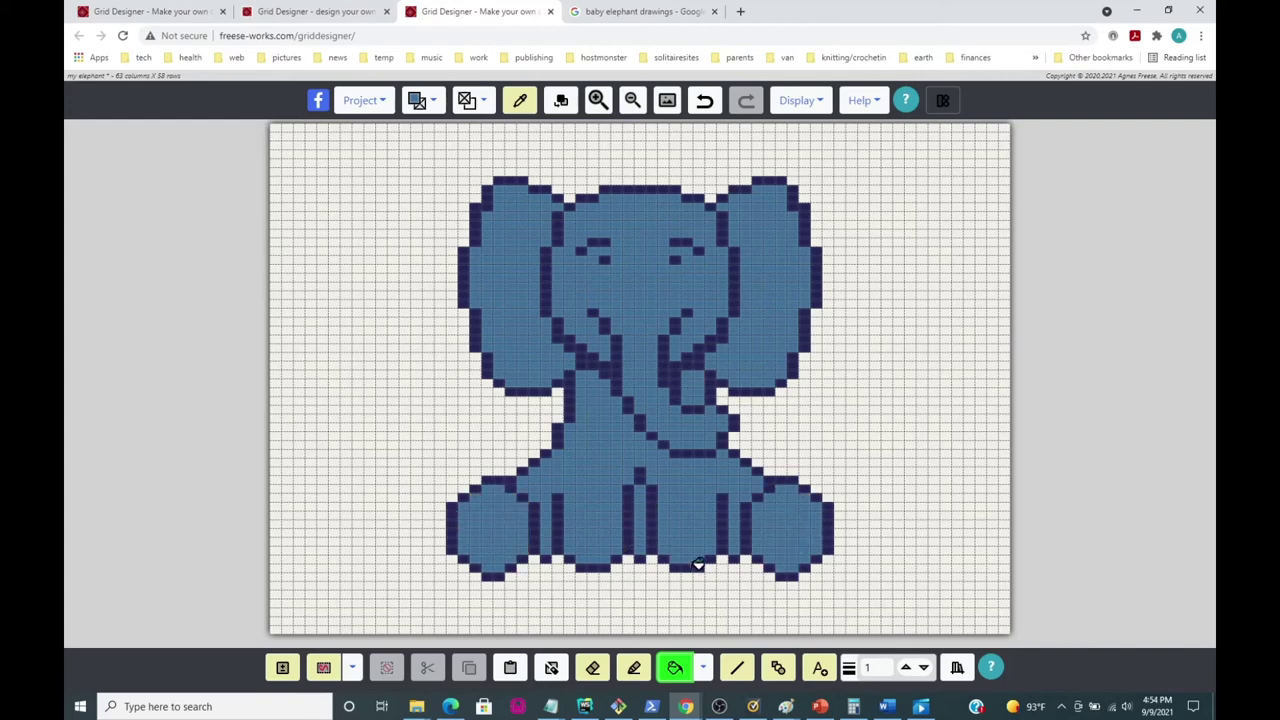
Step: Draw four pale blue-grey toenail cells along the lower edge of each front foot with the pencil
click(435, 102)
click(381, 185)
click(634, 667)
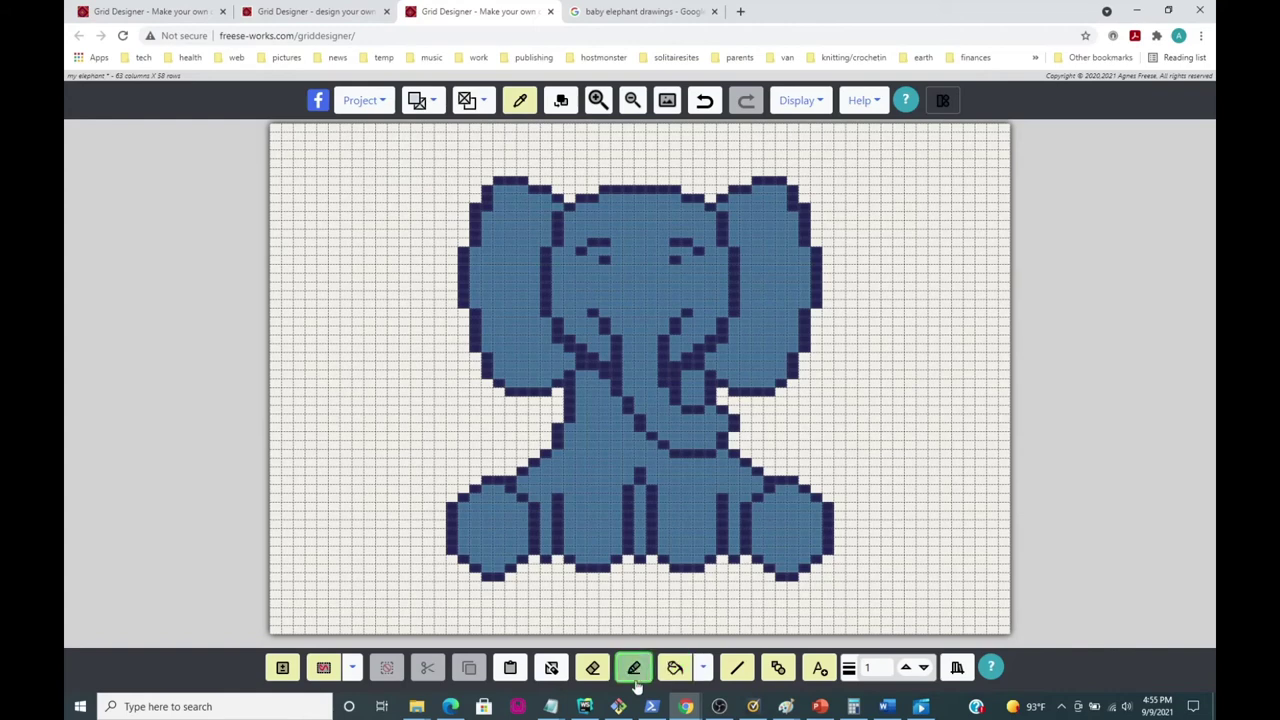
click(568, 552)
click(581, 558)
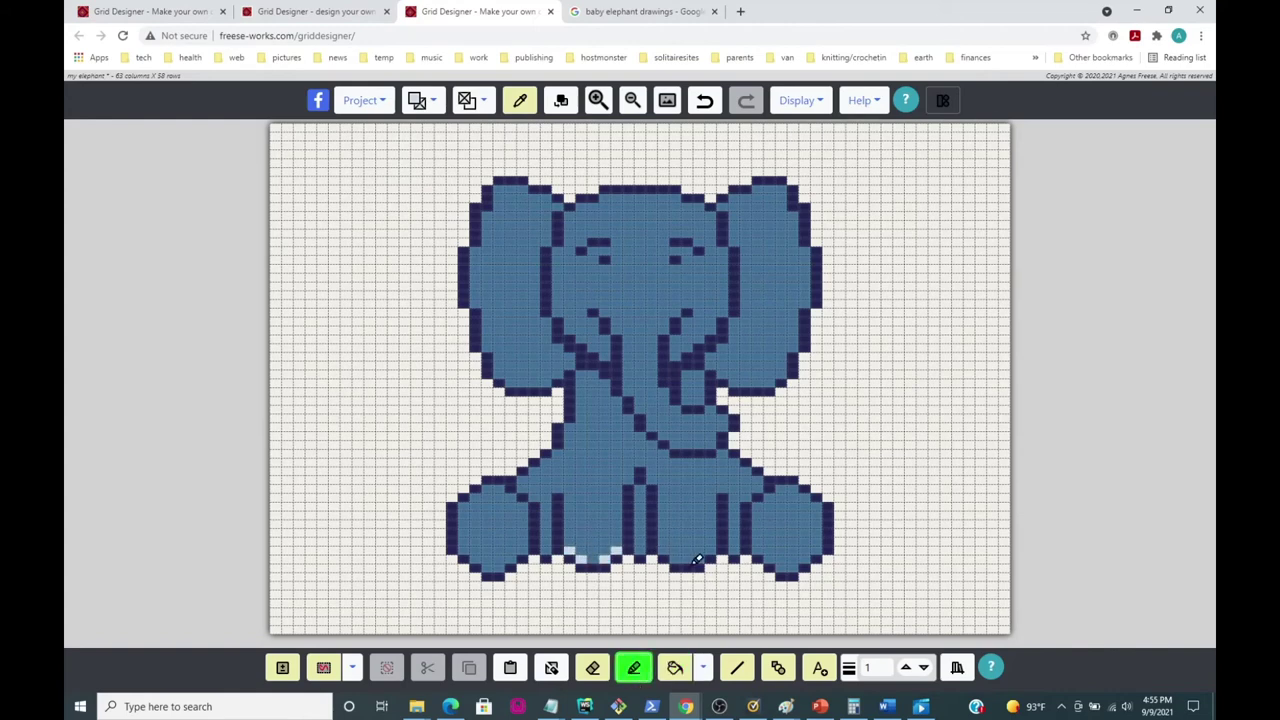
click(664, 551)
click(677, 556)
click(699, 556)
click(711, 550)
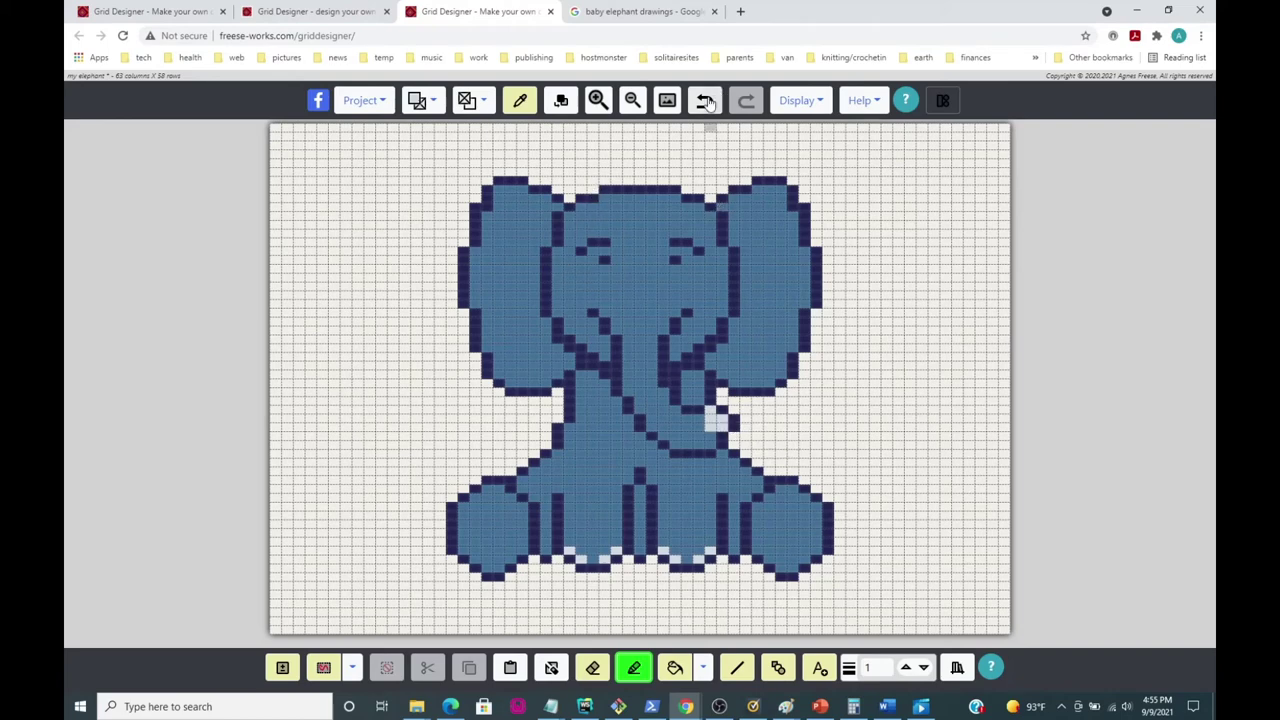
Step: Undo the last trunk stroke, then repaint the trunk tip pale blue-grey and repair its outline in dark navy
click(704, 100)
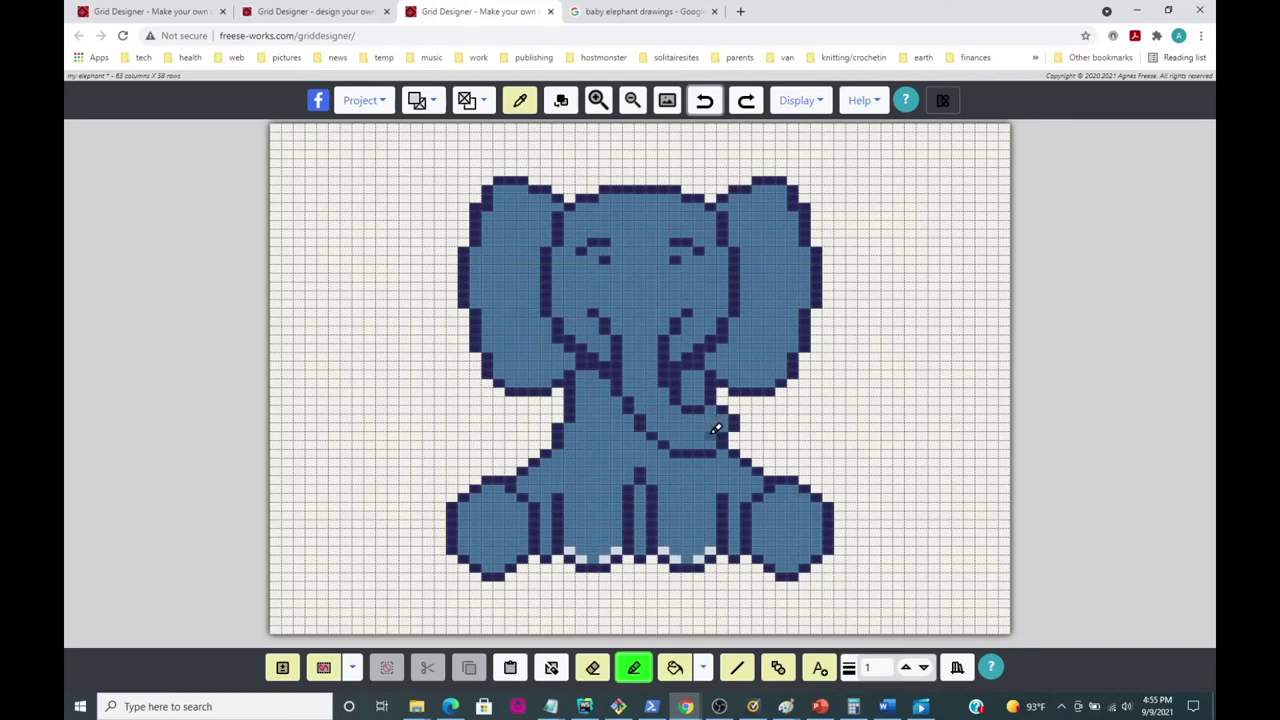
drag(715, 430, 724, 418)
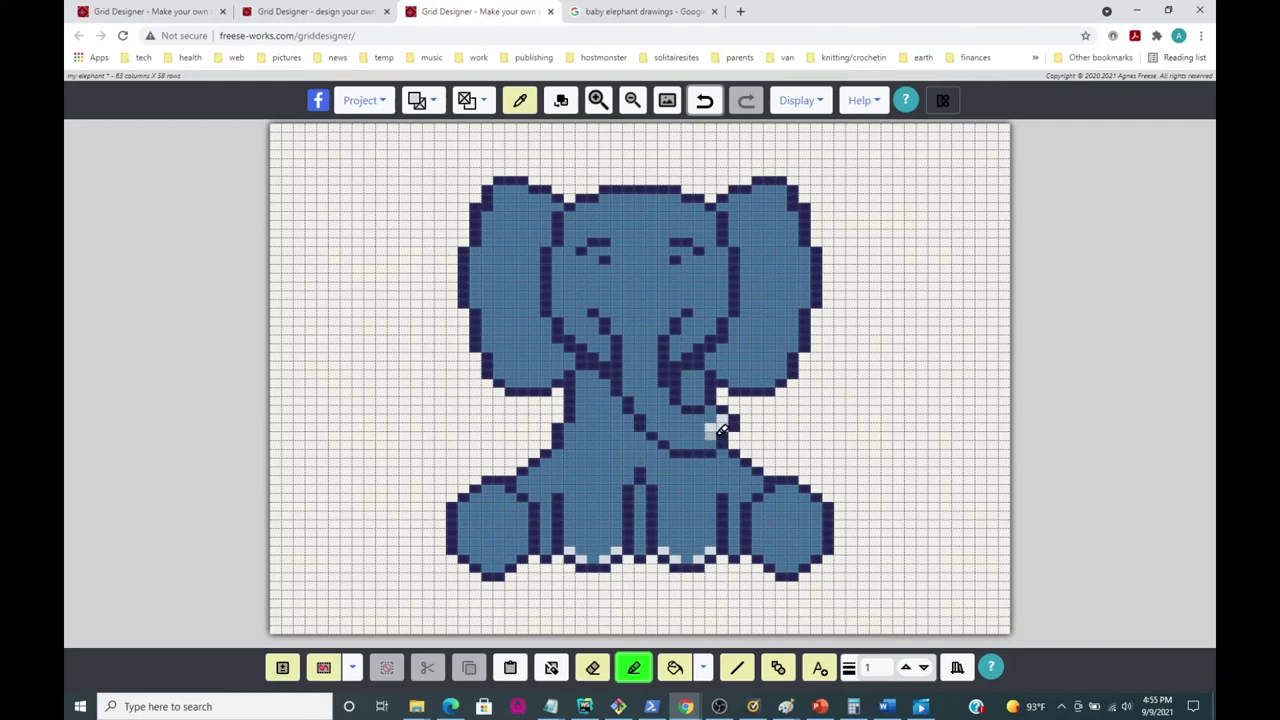
mouse_move(720, 428)
mouse_down()
mouse_move(709, 429)
mouse_move(724, 438)
mouse_up()
click(433, 102)
click(453, 185)
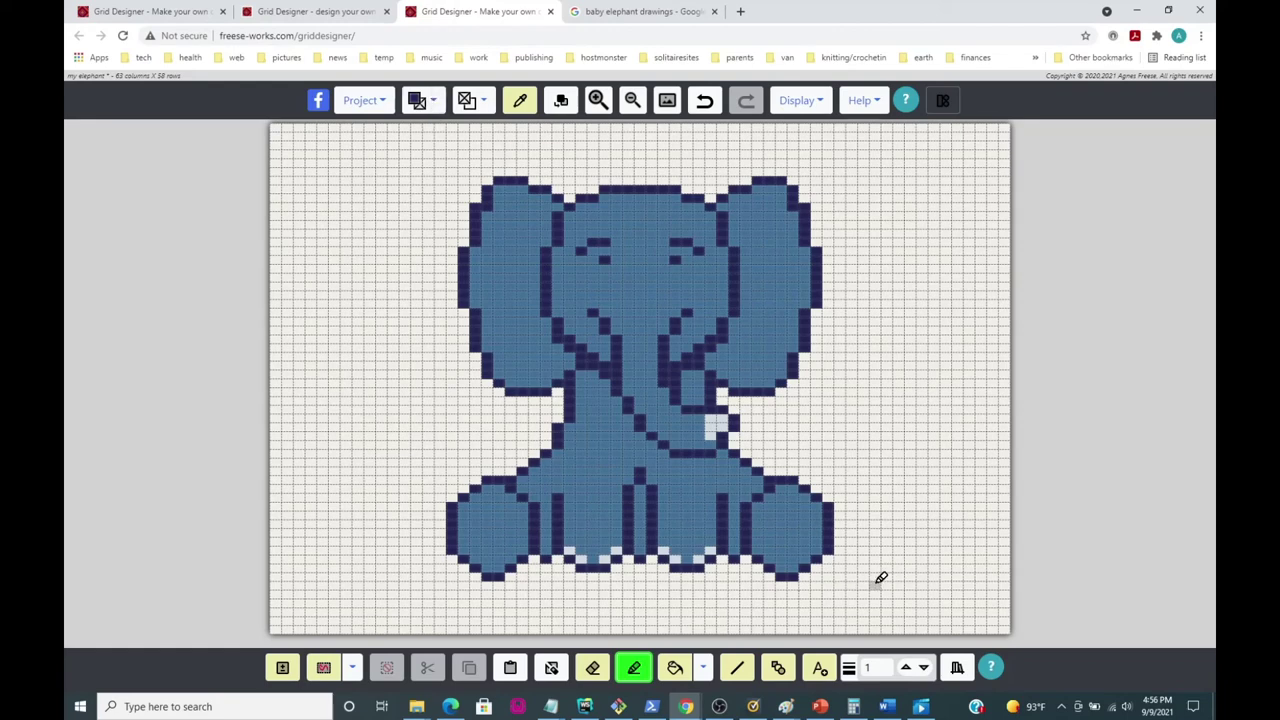
Step: Unhide a light green color in the project's palette, then save the palette and apply it to the design
click(435, 104)
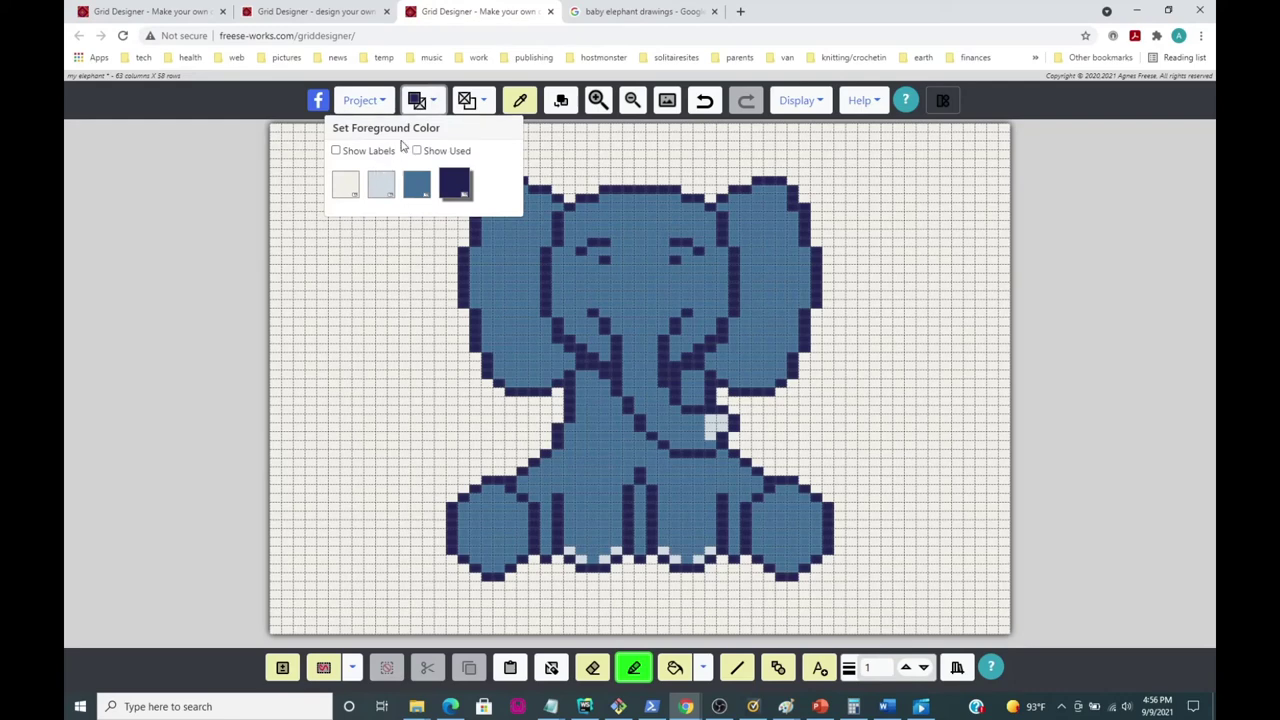
click(437, 104)
click(362, 102)
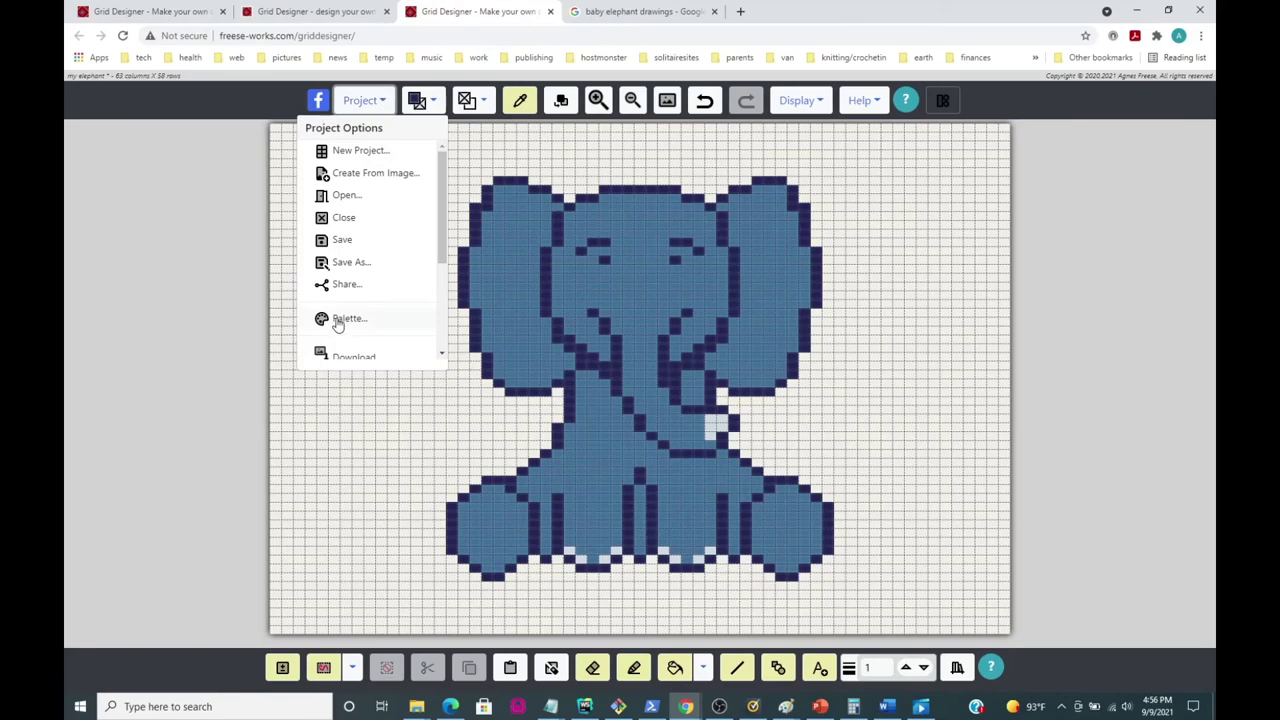
click(340, 322)
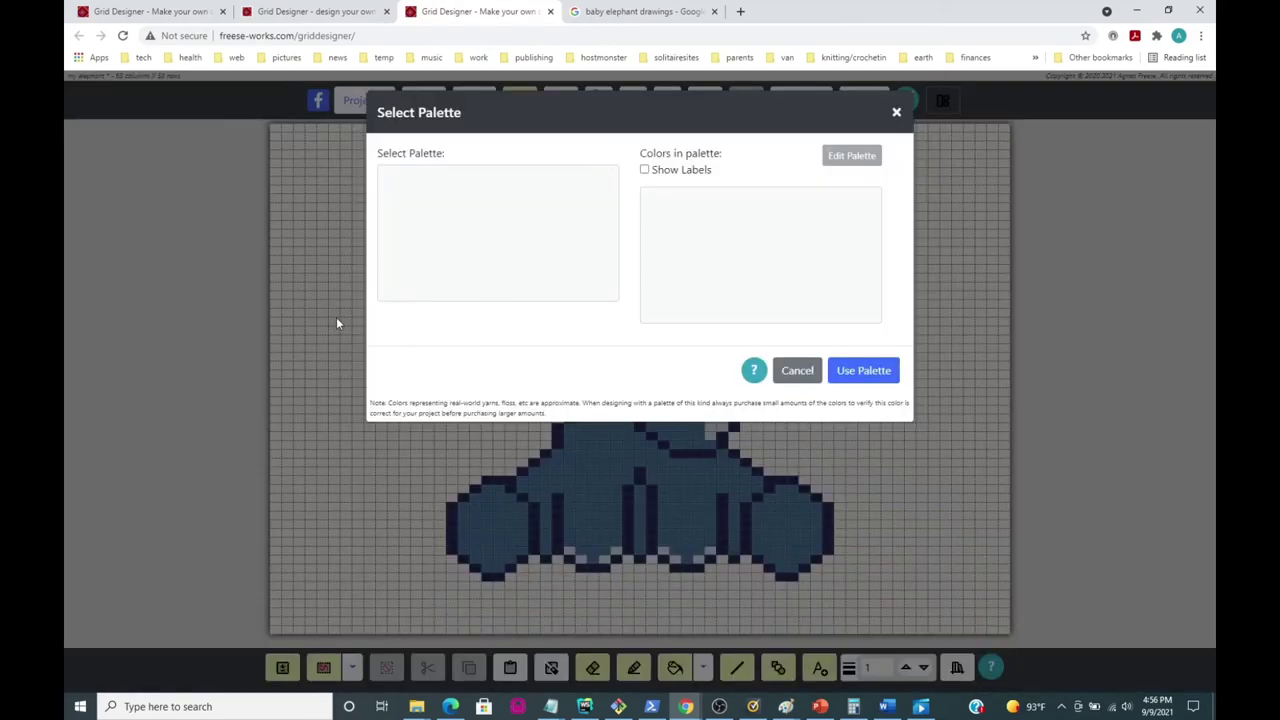
click(851, 157)
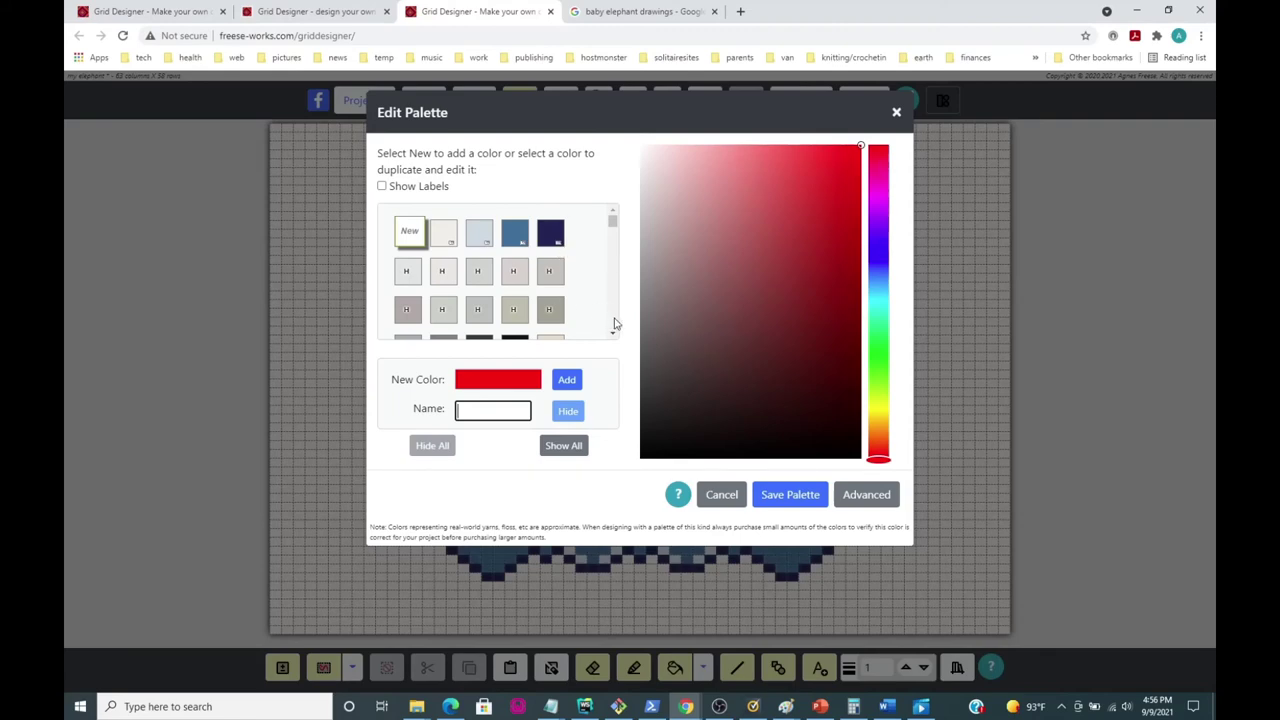
scroll(615, 323, down, 5)
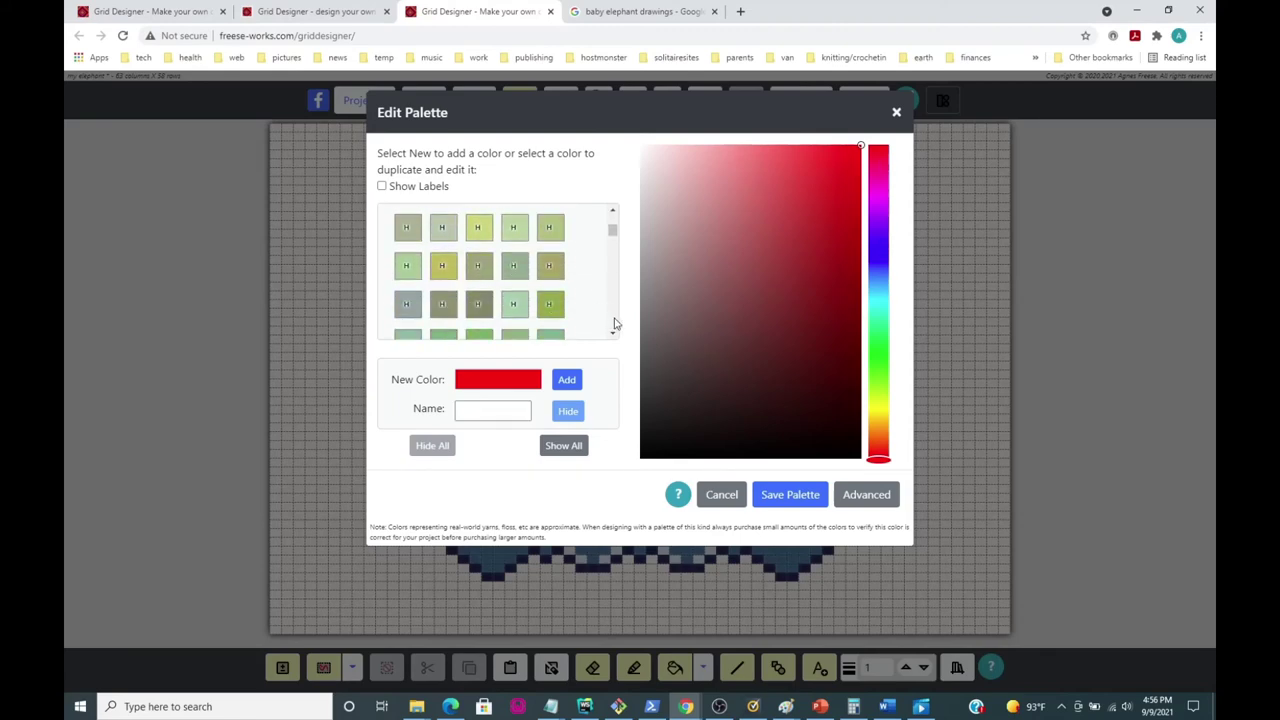
click(613, 212)
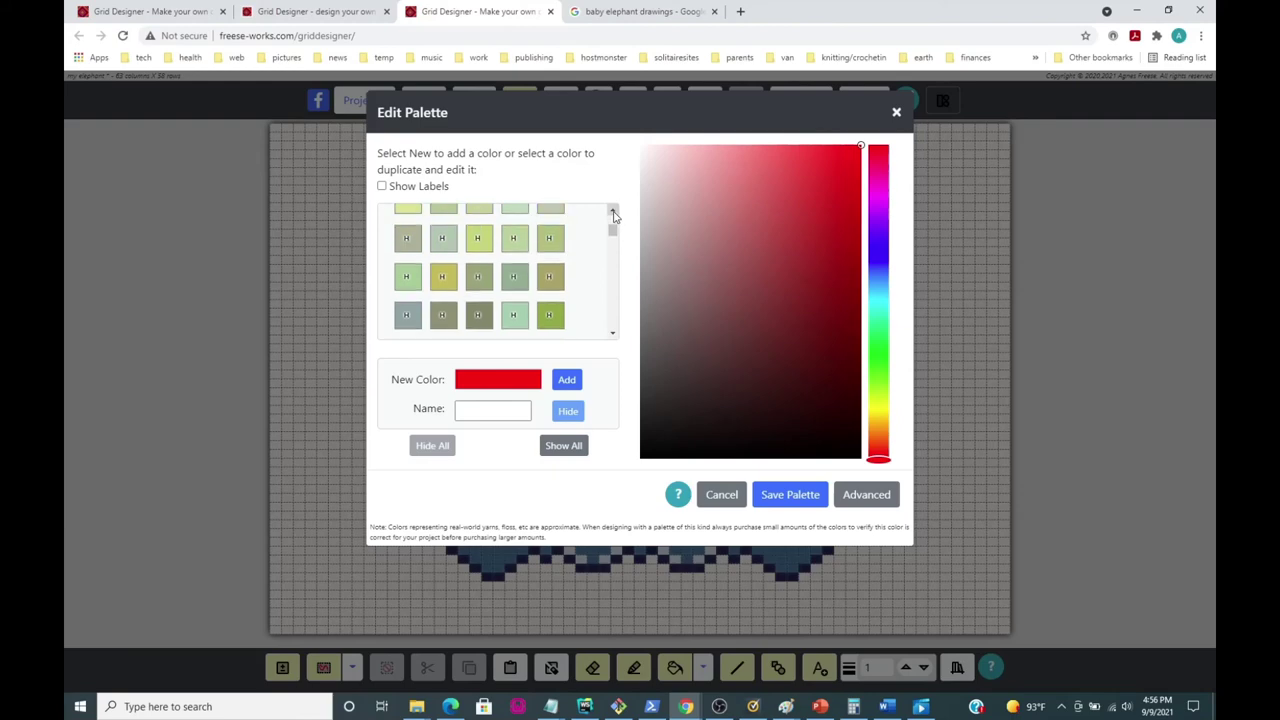
click(408, 280)
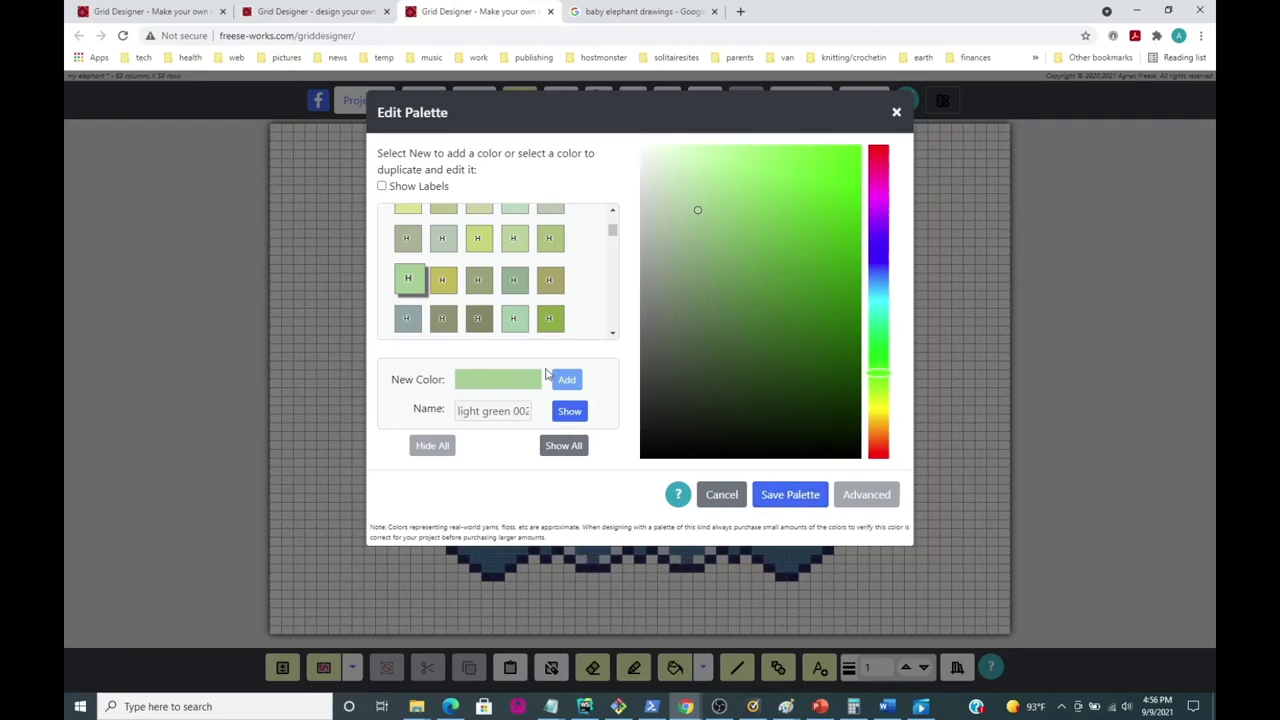
click(568, 411)
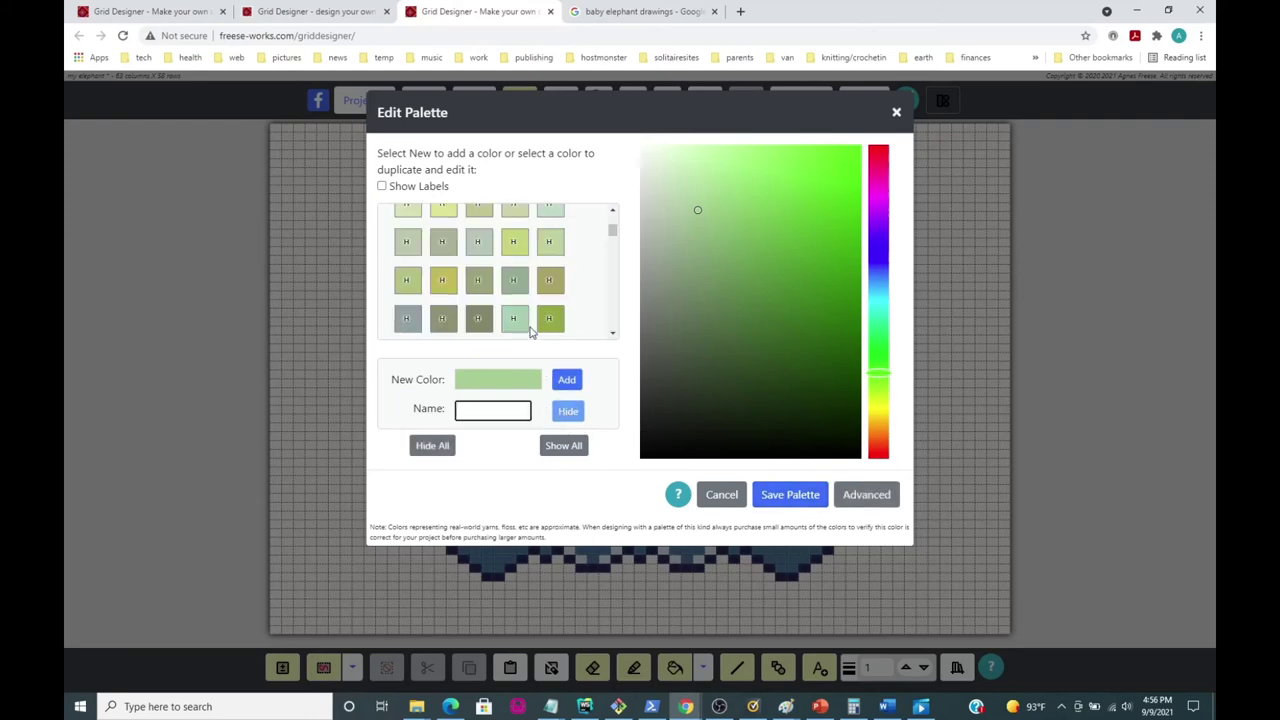
scroll(580, 302, up, 5)
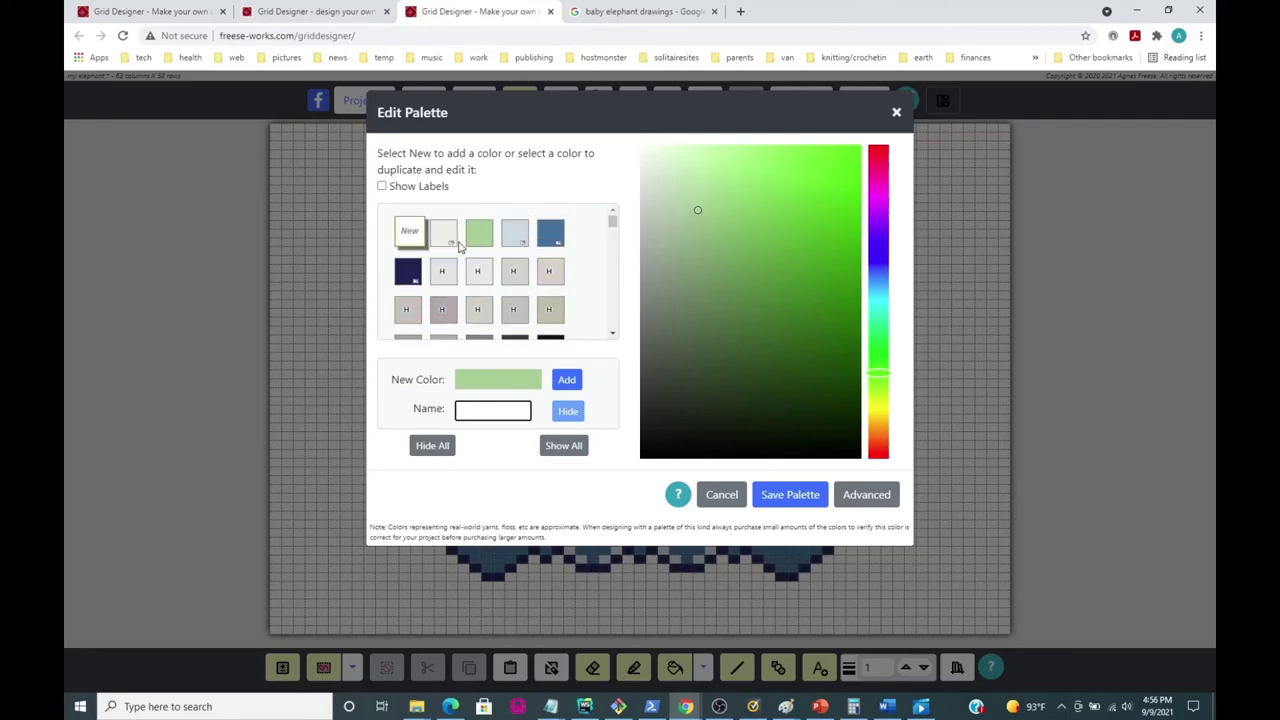
click(790, 494)
click(852, 370)
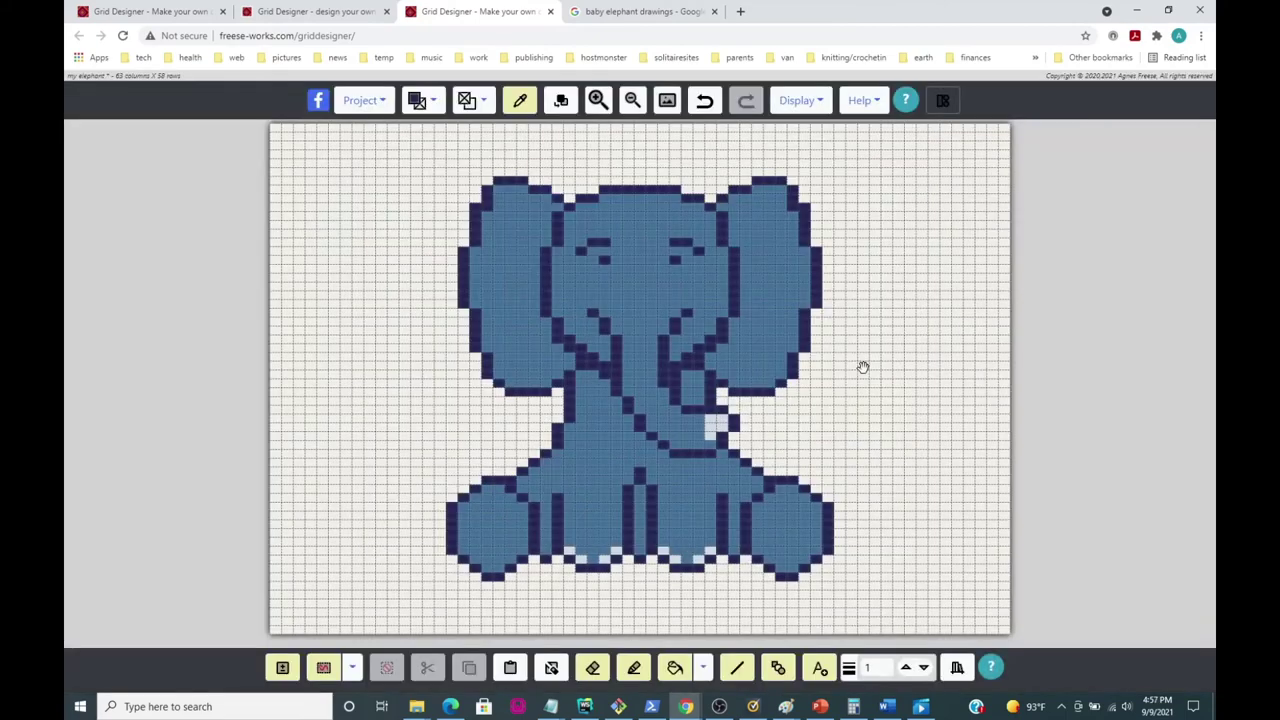
Step: Set the foreground color to the light green
click(362, 104)
click(425, 100)
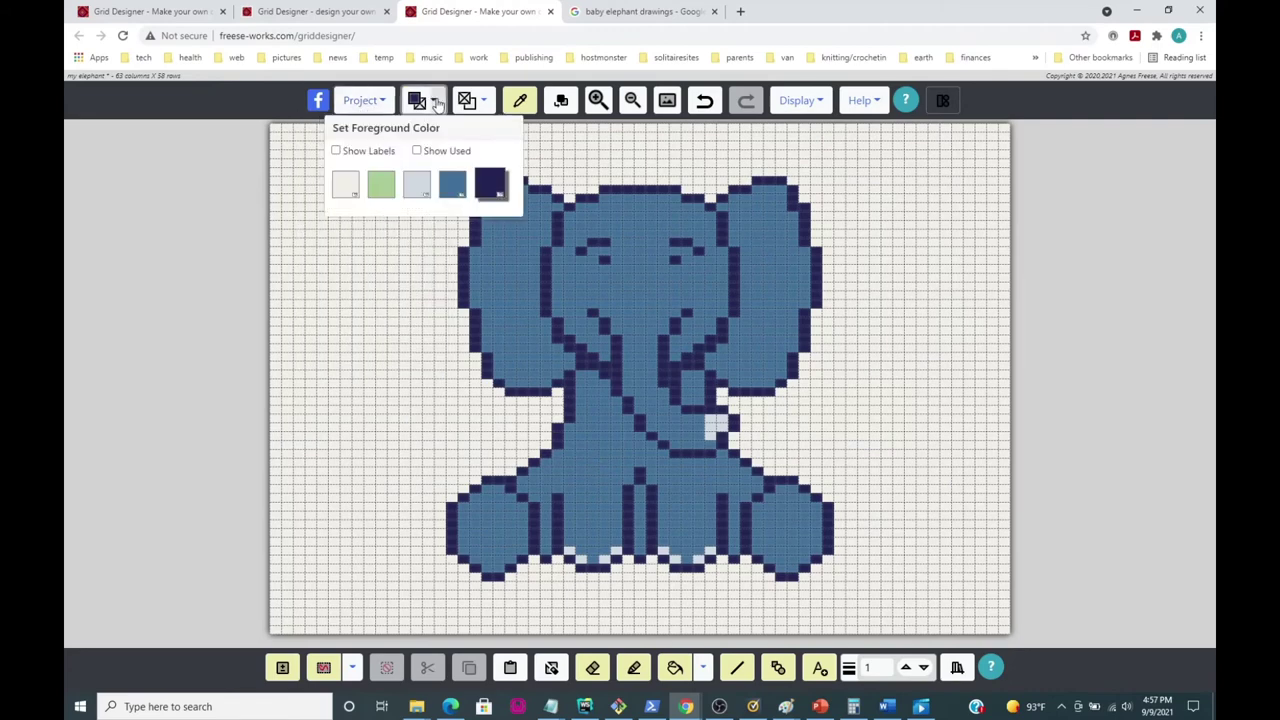
click(378, 190)
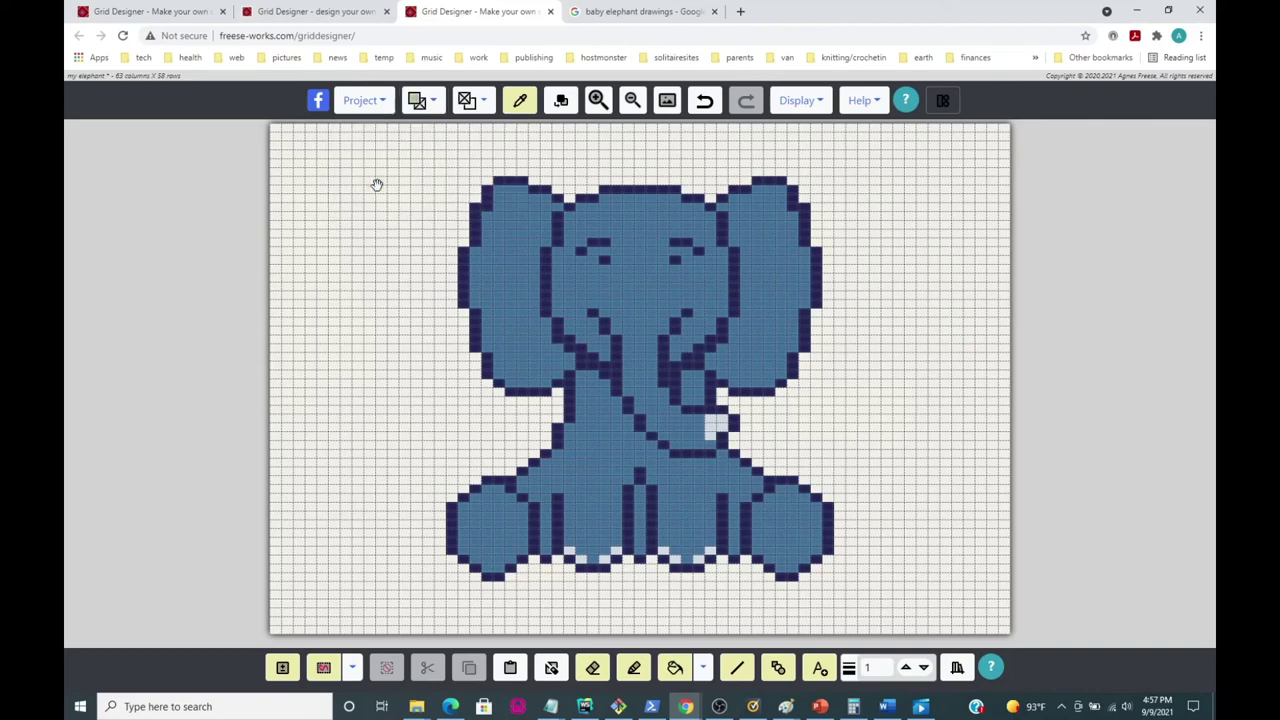
Step: Draw a wavy light green grass strip beneath the elephant with the pencil and fill the gaps below its feet
click(632, 672)
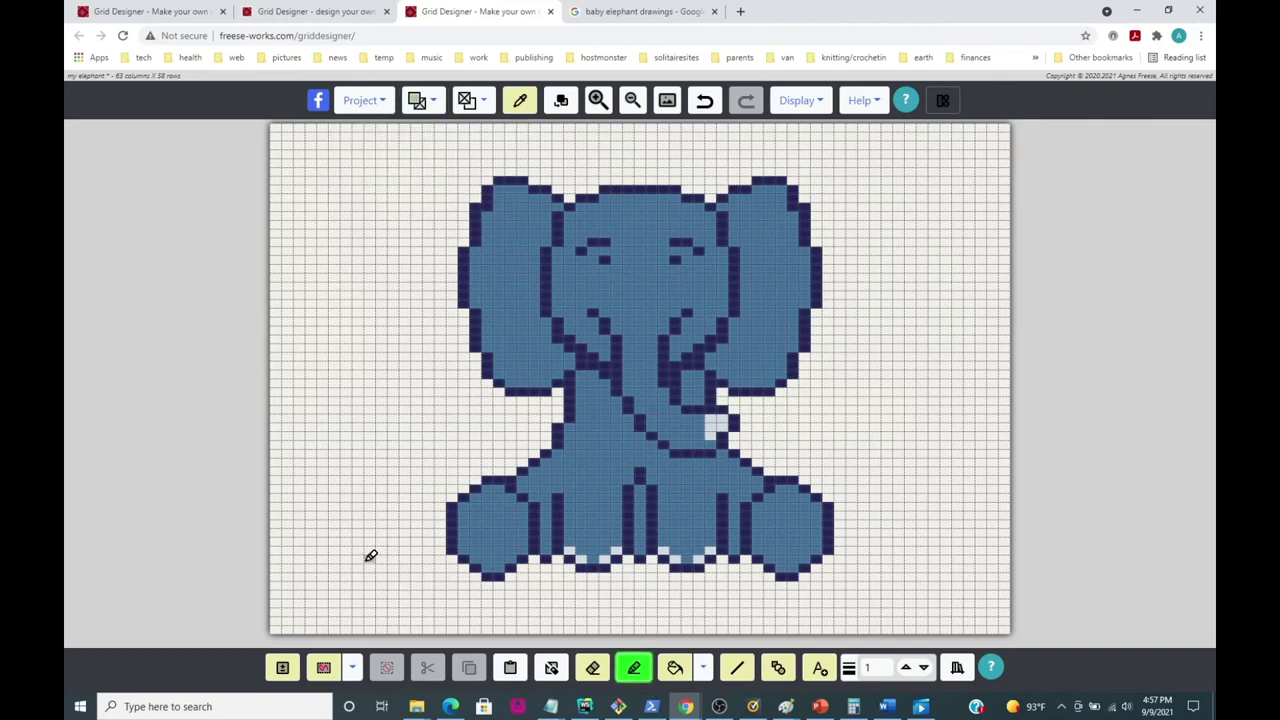
mouse_move(358, 556)
mouse_down()
mouse_move(393, 584)
mouse_move(385, 568)
mouse_move(430, 557)
mouse_move(482, 588)
mouse_move(541, 560)
mouse_move(540, 577)
mouse_move(563, 556)
mouse_move(732, 596)
mouse_move(920, 563)
mouse_move(931, 531)
mouse_move(873, 541)
mouse_move(860, 563)
mouse_move(857, 537)
mouse_move(912, 547)
mouse_move(844, 562)
mouse_move(826, 552)
mouse_up()
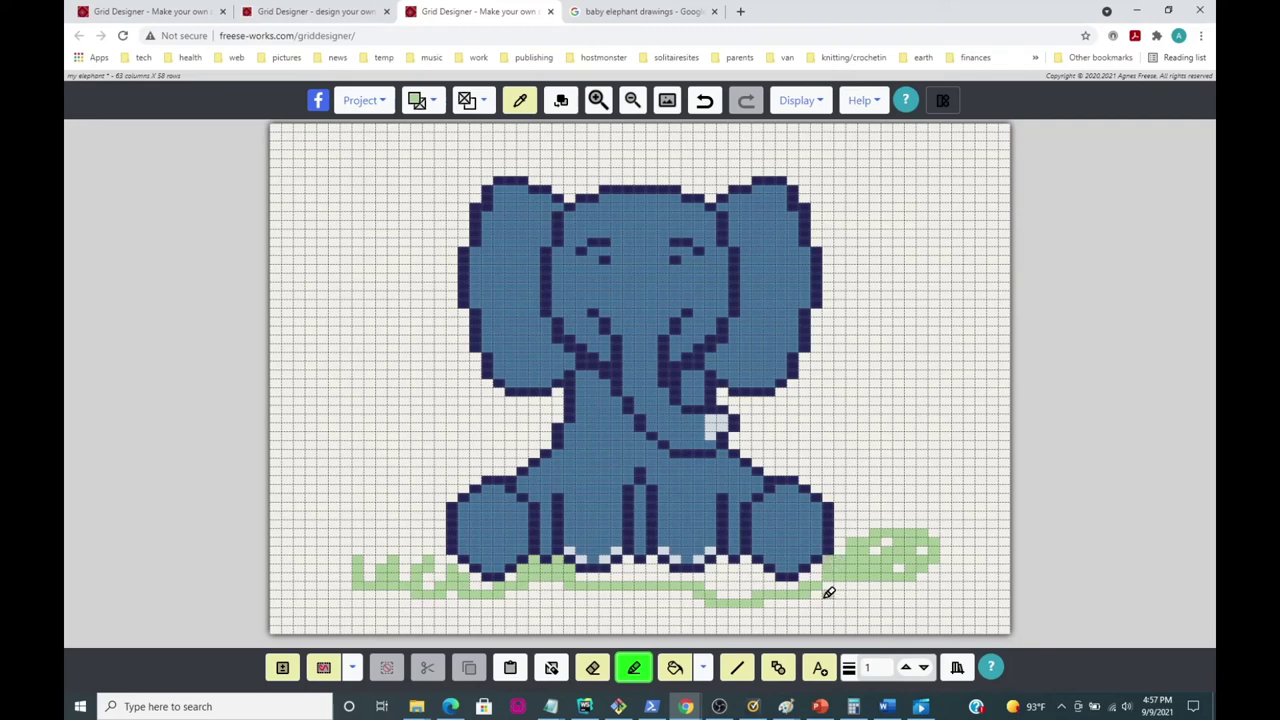
click(665, 673)
click(750, 568)
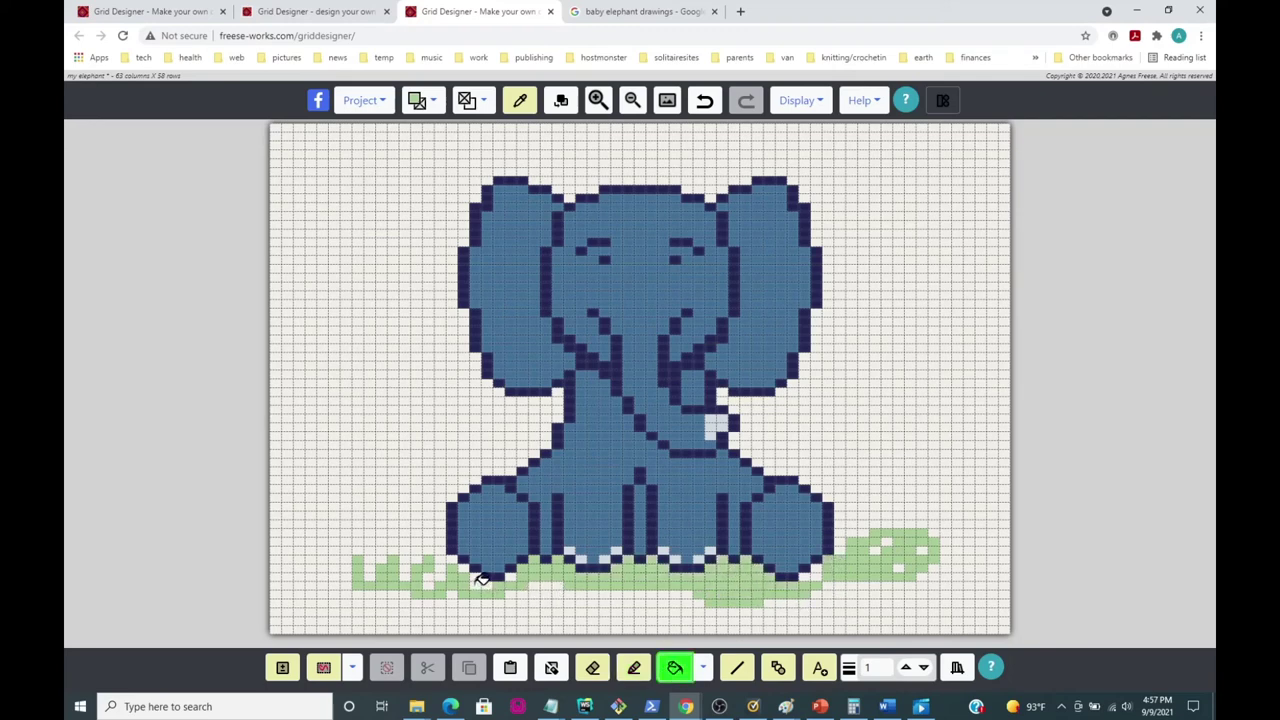
Step: Extend and thicken the left end of the light green grass with the pencil, and save the project
click(633, 667)
mouse_move(406, 560)
mouse_down()
mouse_move(361, 565)
mouse_move(356, 577)
mouse_move(417, 610)
mouse_move(445, 592)
mouse_up()
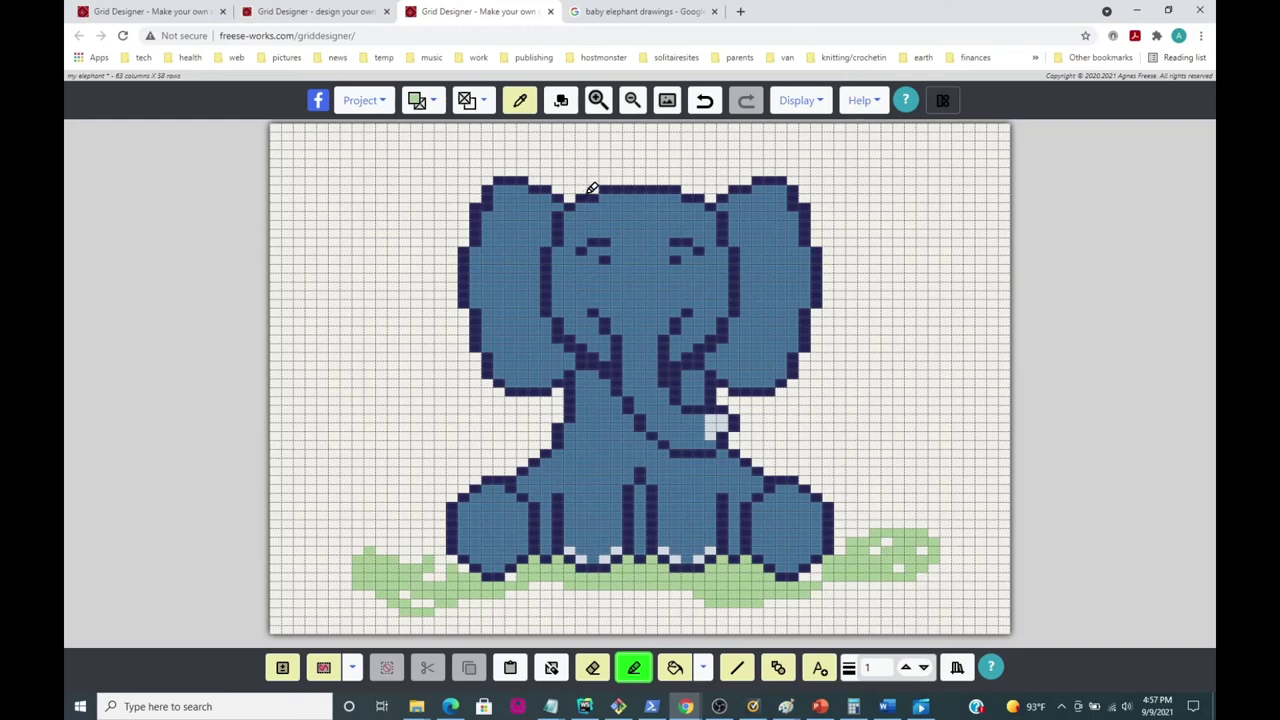
click(359, 102)
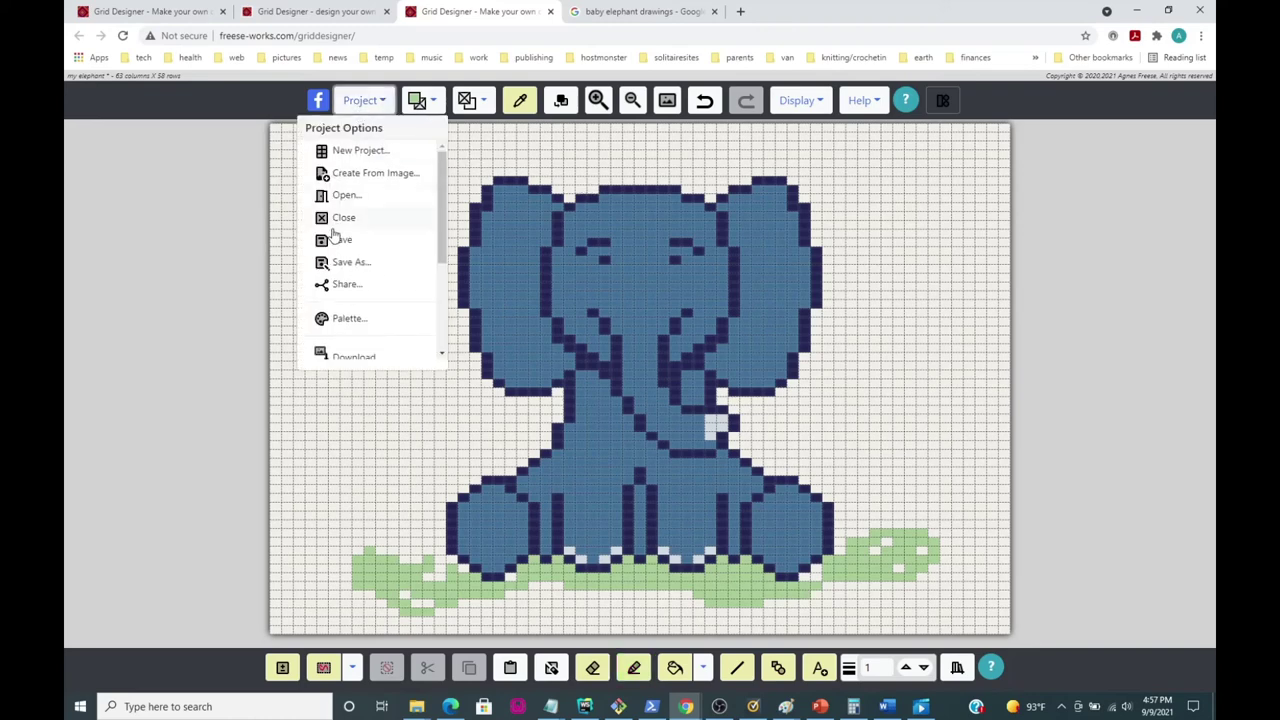
click(342, 237)
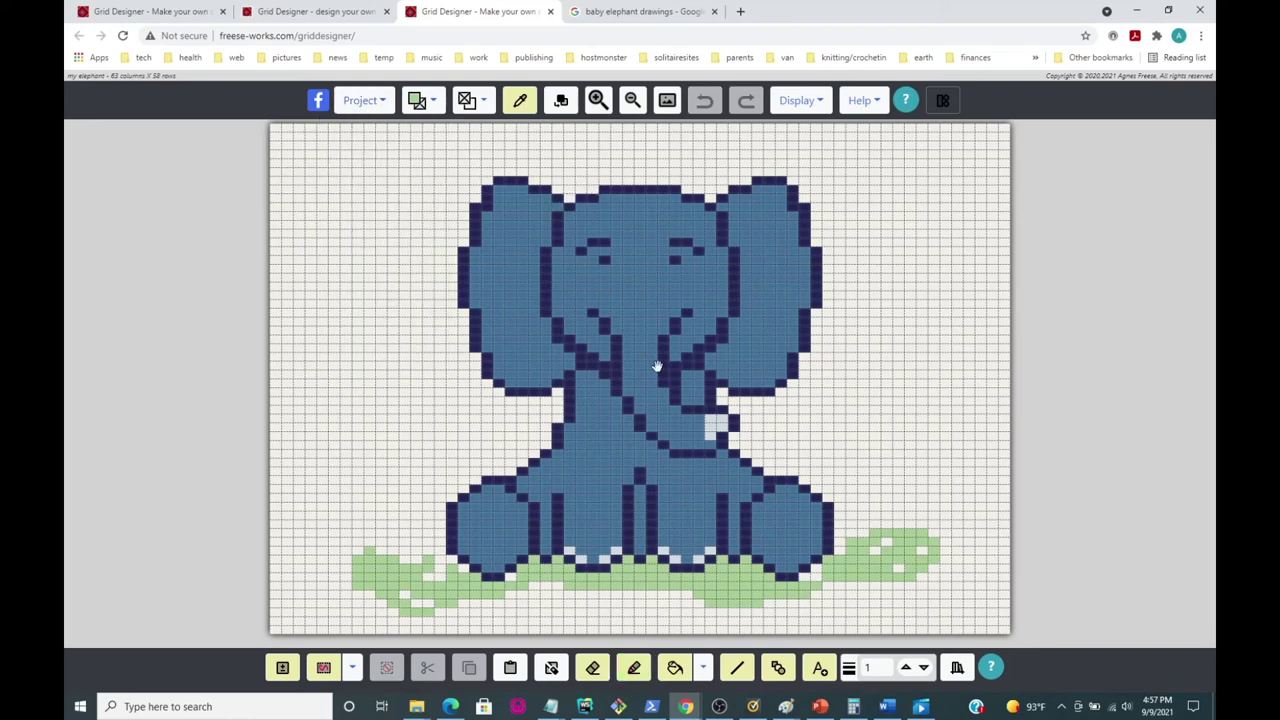
Step: Outline a rounded cap on top of the elephant's head in light green and fill it solid, covering the head outline inside
click(634, 667)
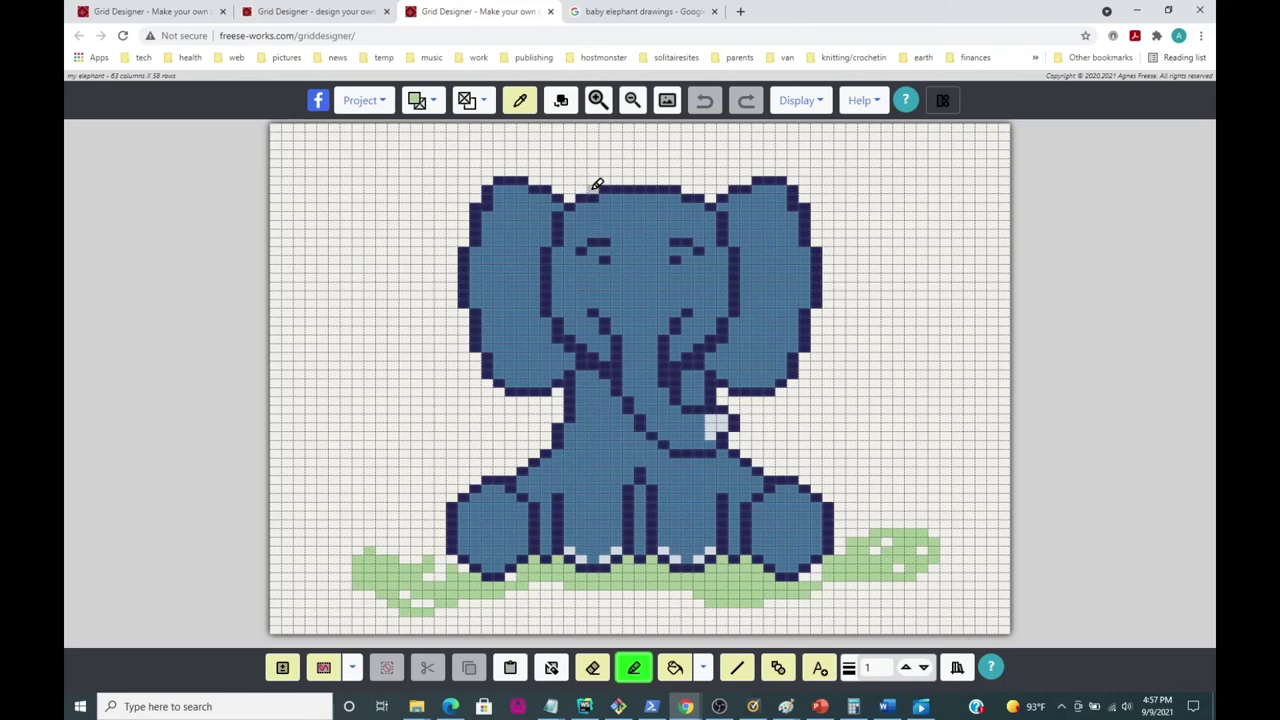
mouse_move(588, 184)
mouse_down()
mouse_move(591, 206)
mouse_move(666, 218)
mouse_move(705, 209)
mouse_move(705, 188)
mouse_up()
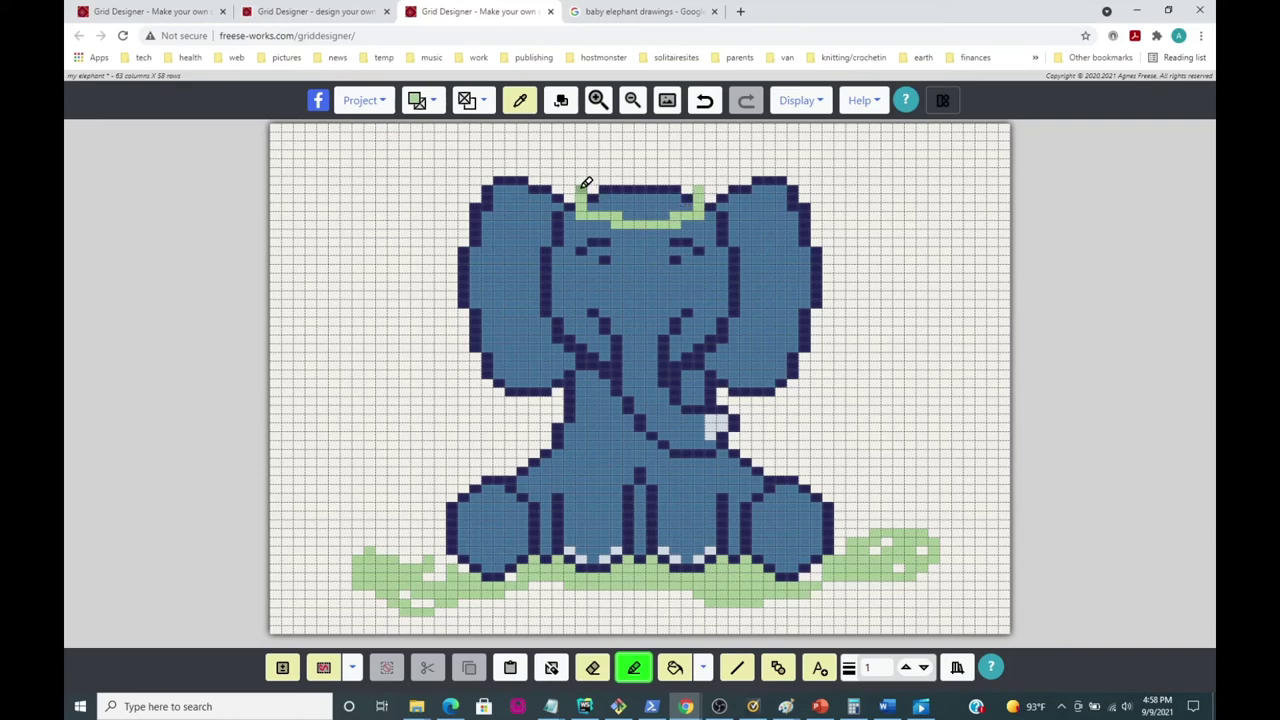
mouse_move(576, 189)
mouse_down()
mouse_move(561, 165)
mouse_move(608, 143)
mouse_move(688, 141)
mouse_move(720, 157)
mouse_move(712, 180)
mouse_up()
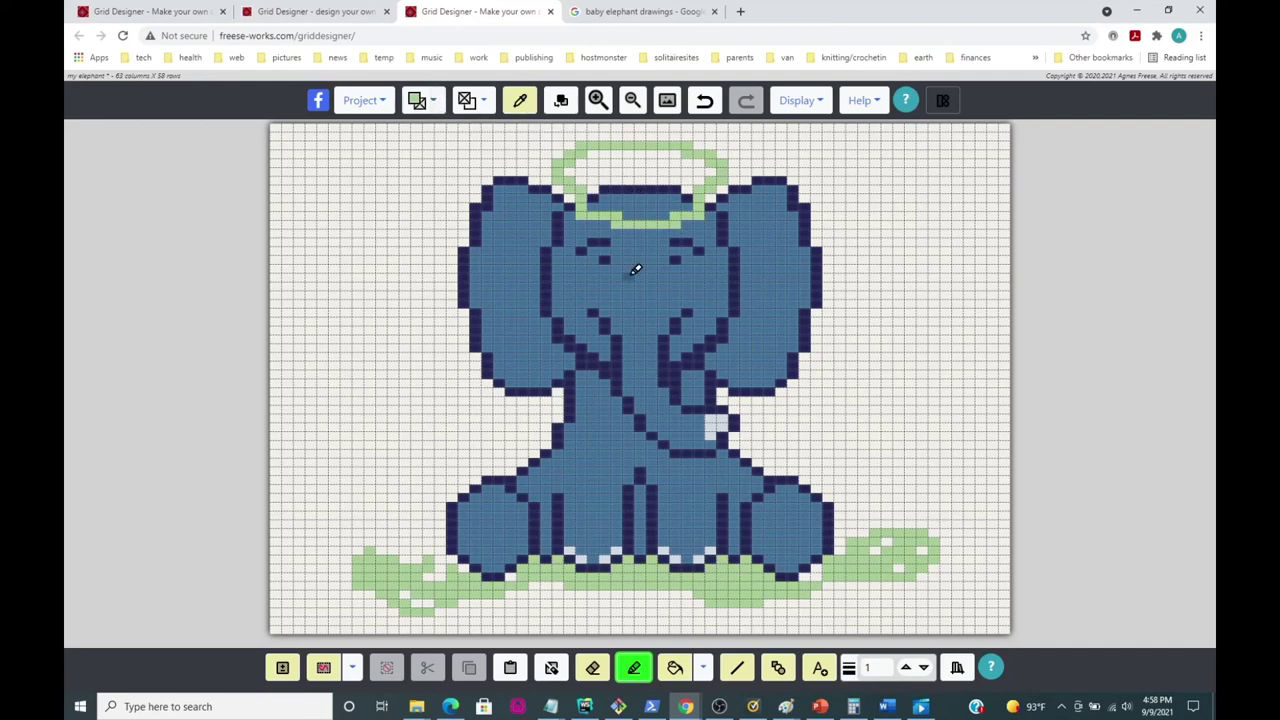
click(675, 667)
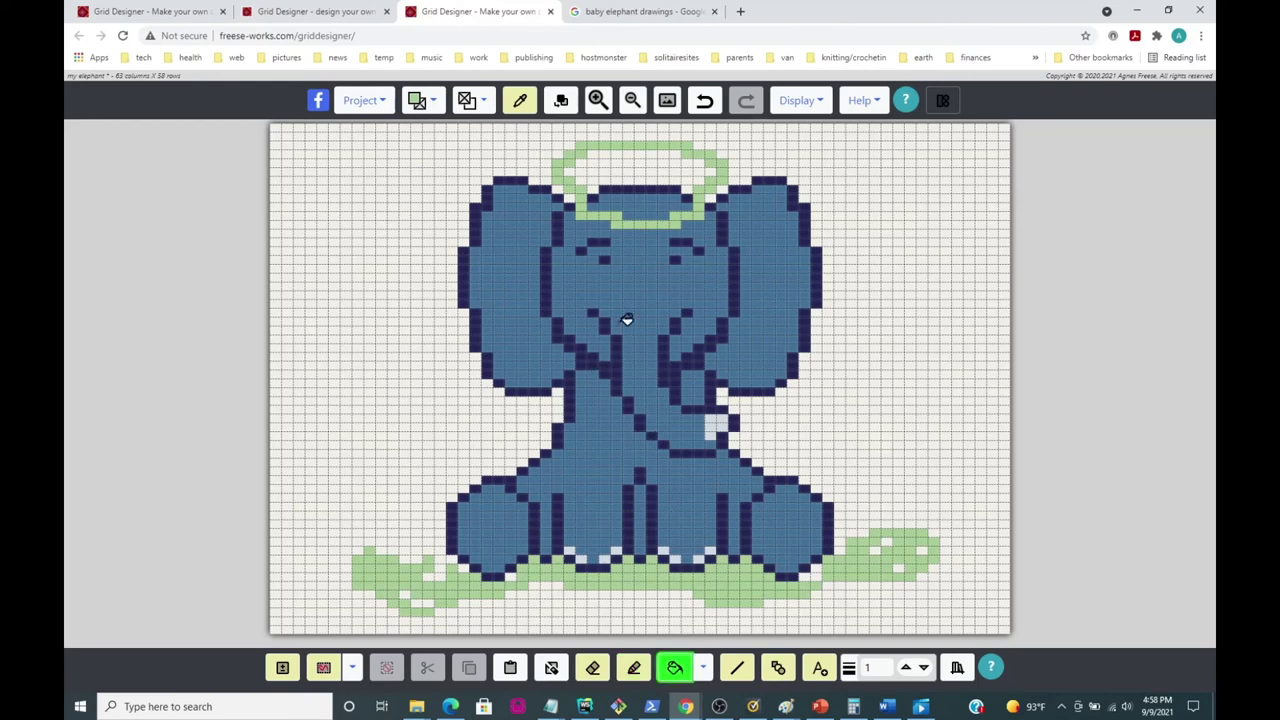
click(641, 164)
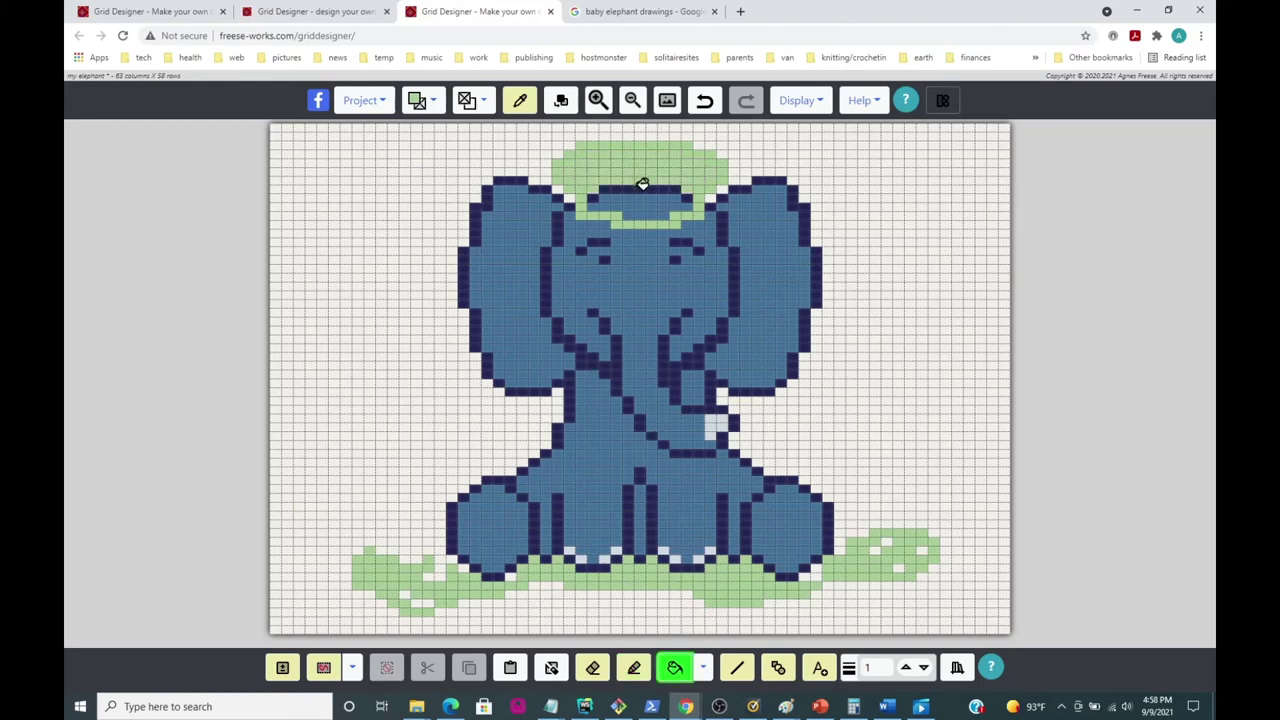
click(642, 187)
click(649, 200)
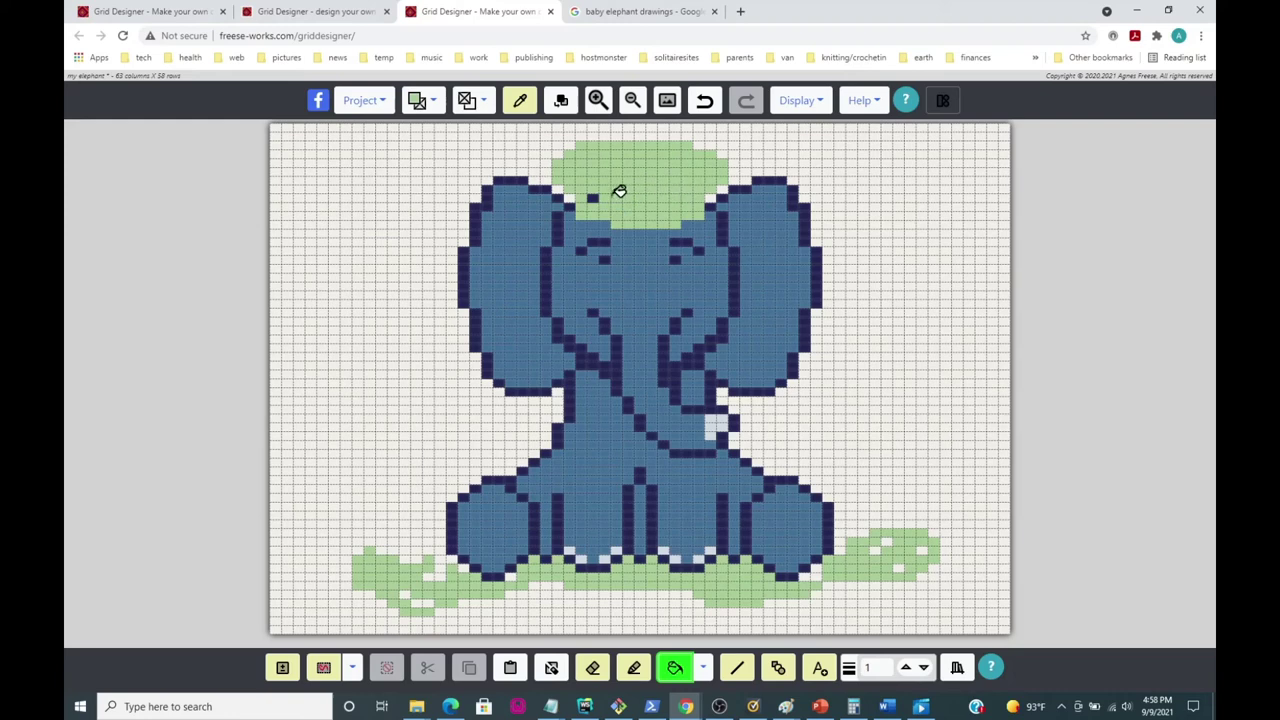
click(593, 197)
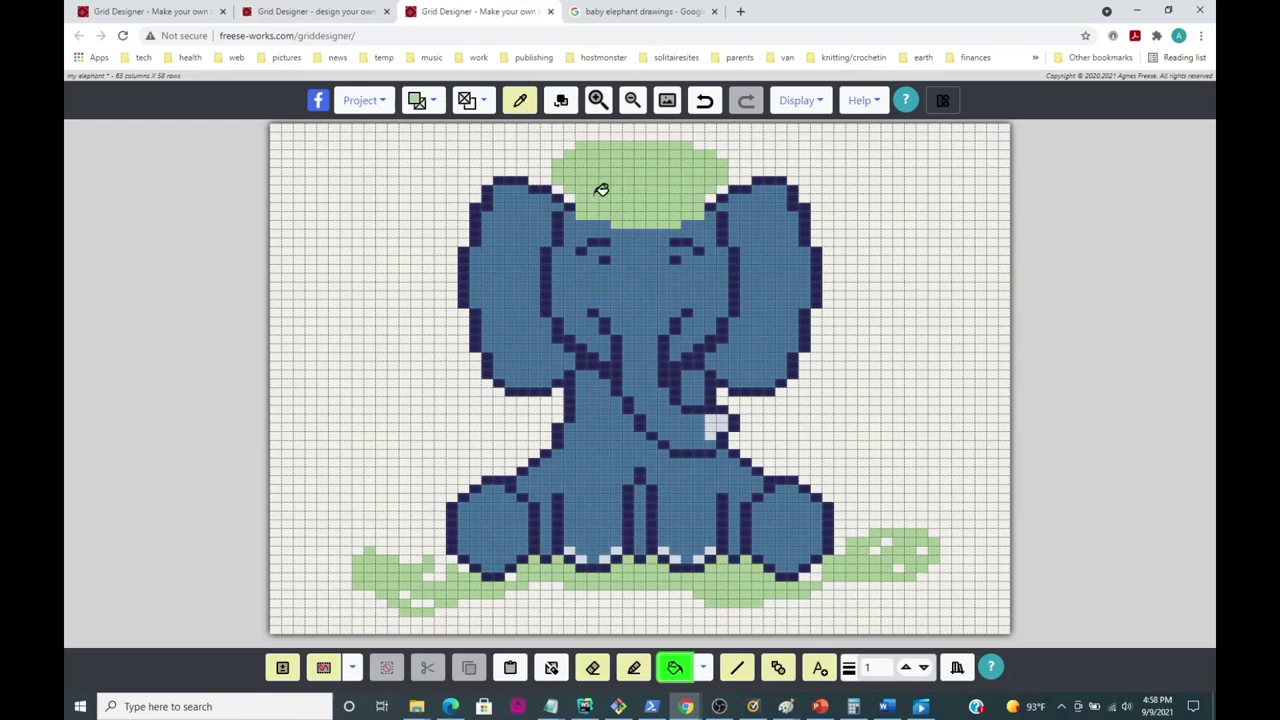
Step: Outline the light green cap in dark navy using the Outline area fill option
click(433, 104)
click(490, 186)
click(703, 670)
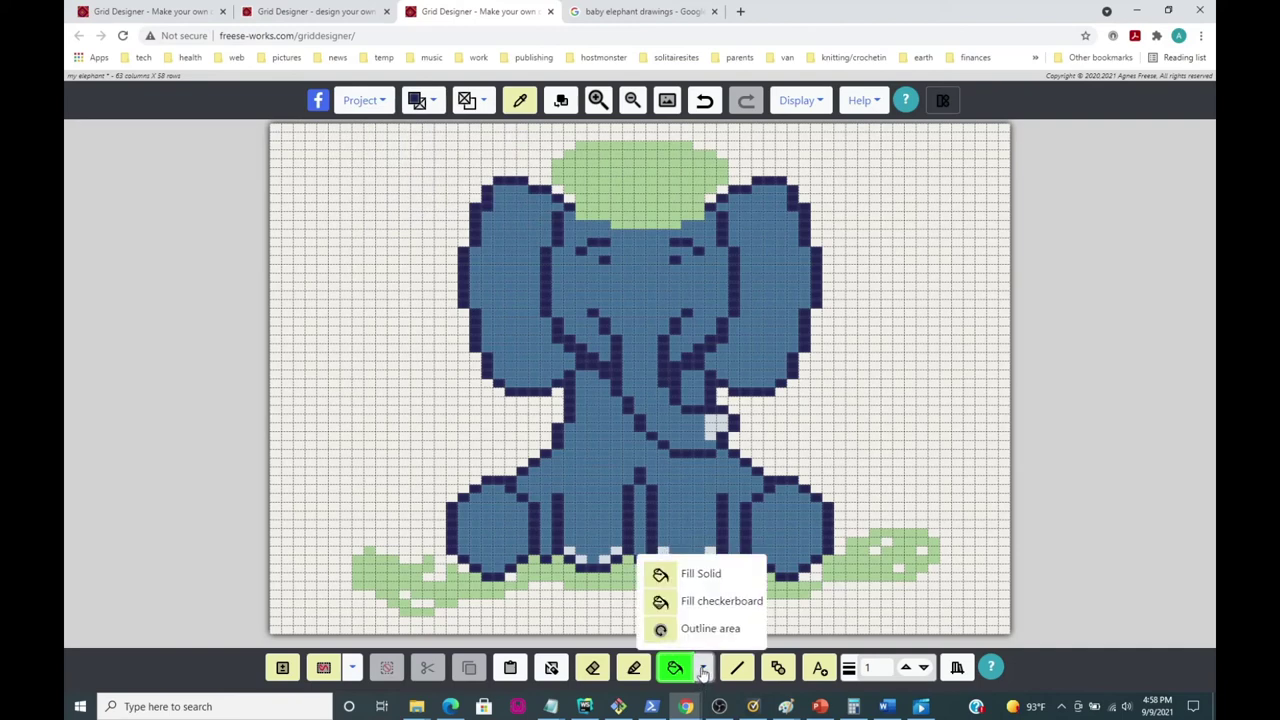
click(661, 630)
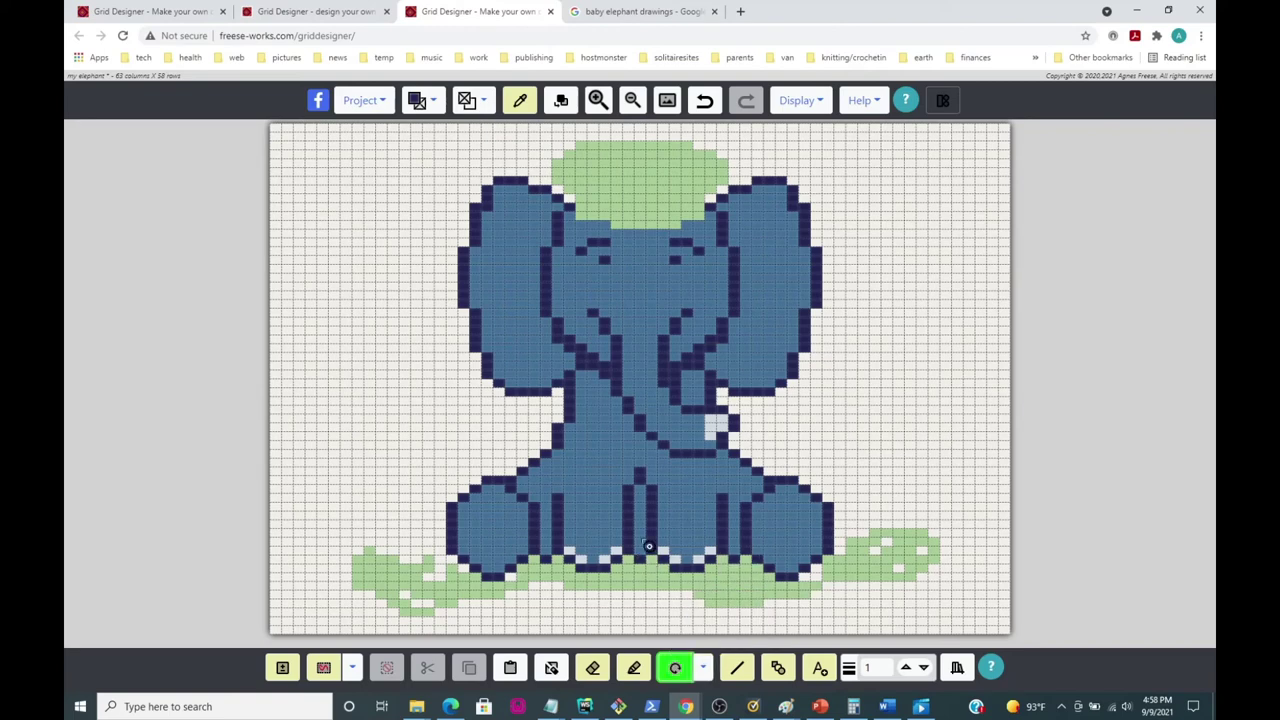
click(628, 181)
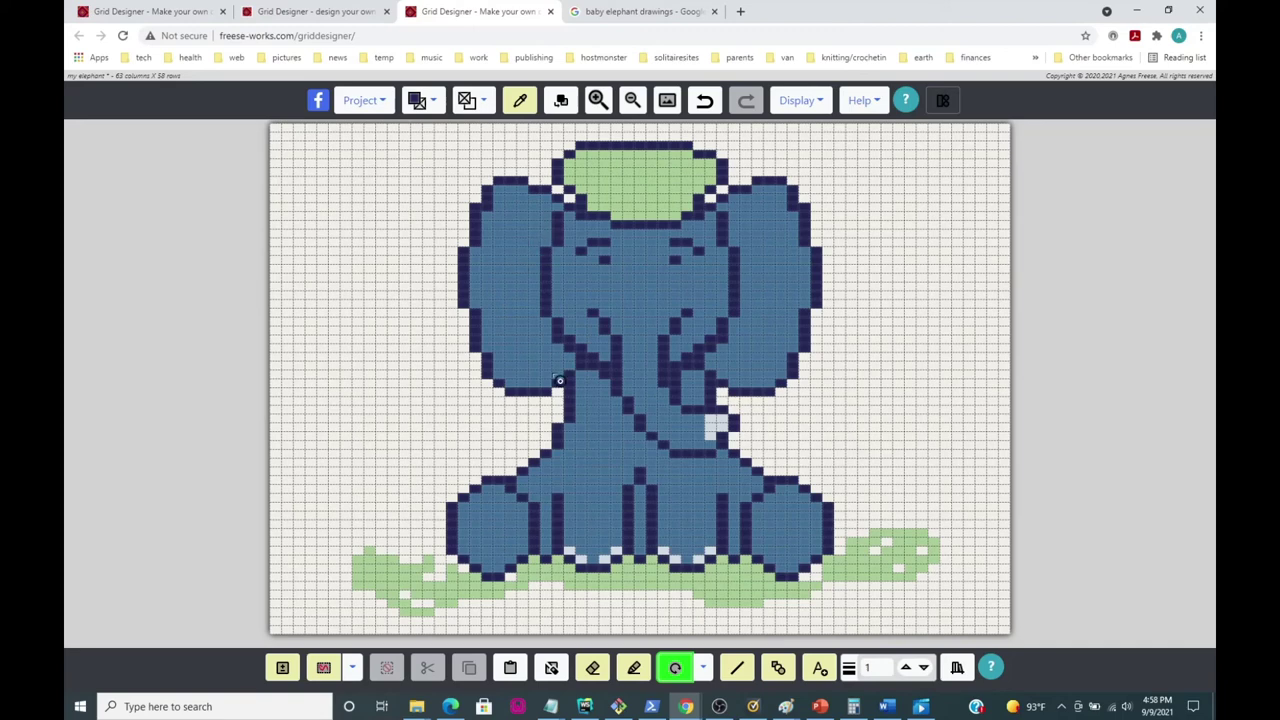
Step: Draw a slightly arched dark navy brim line across the lower part of the cap with the pencil
click(634, 668)
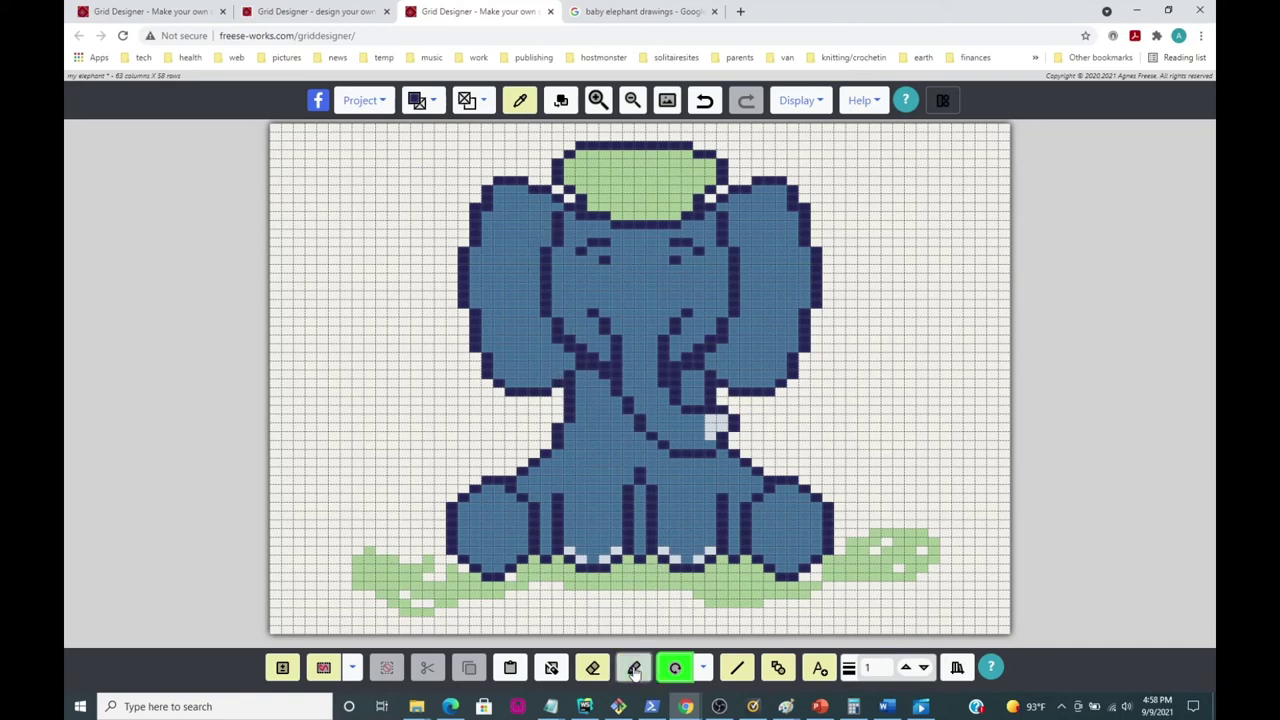
click(594, 187)
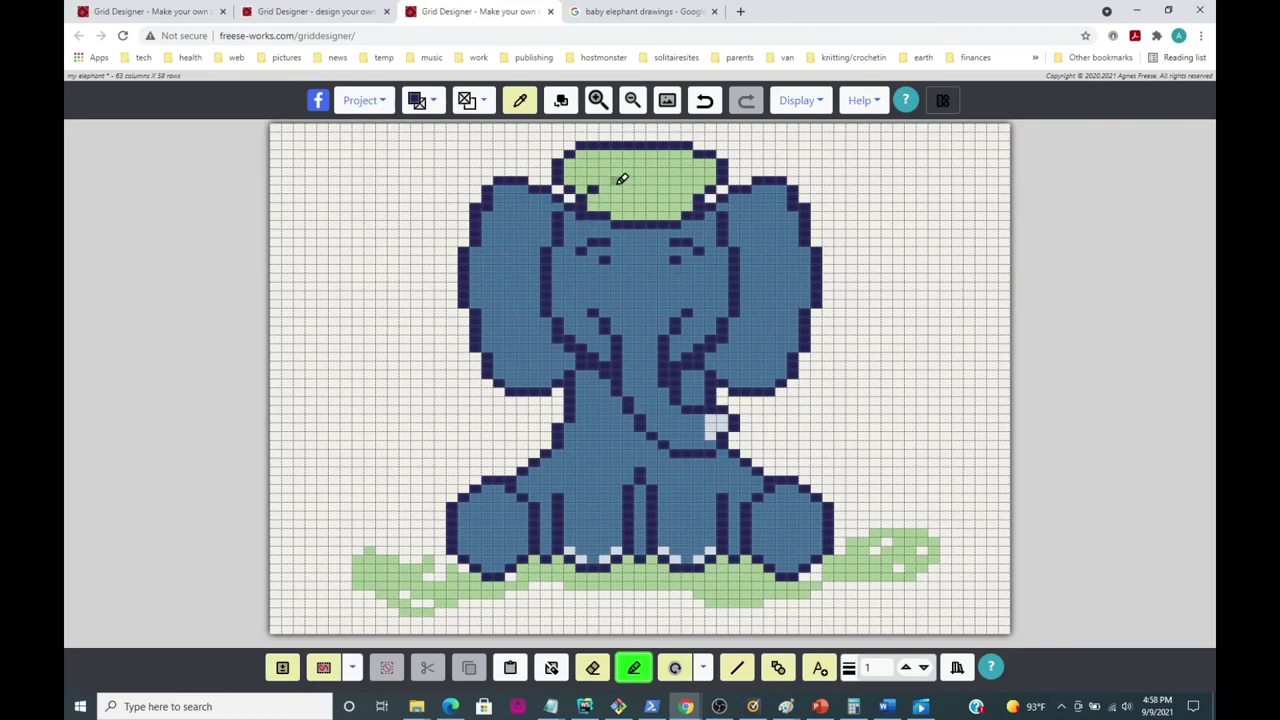
drag(598, 188, 688, 185)
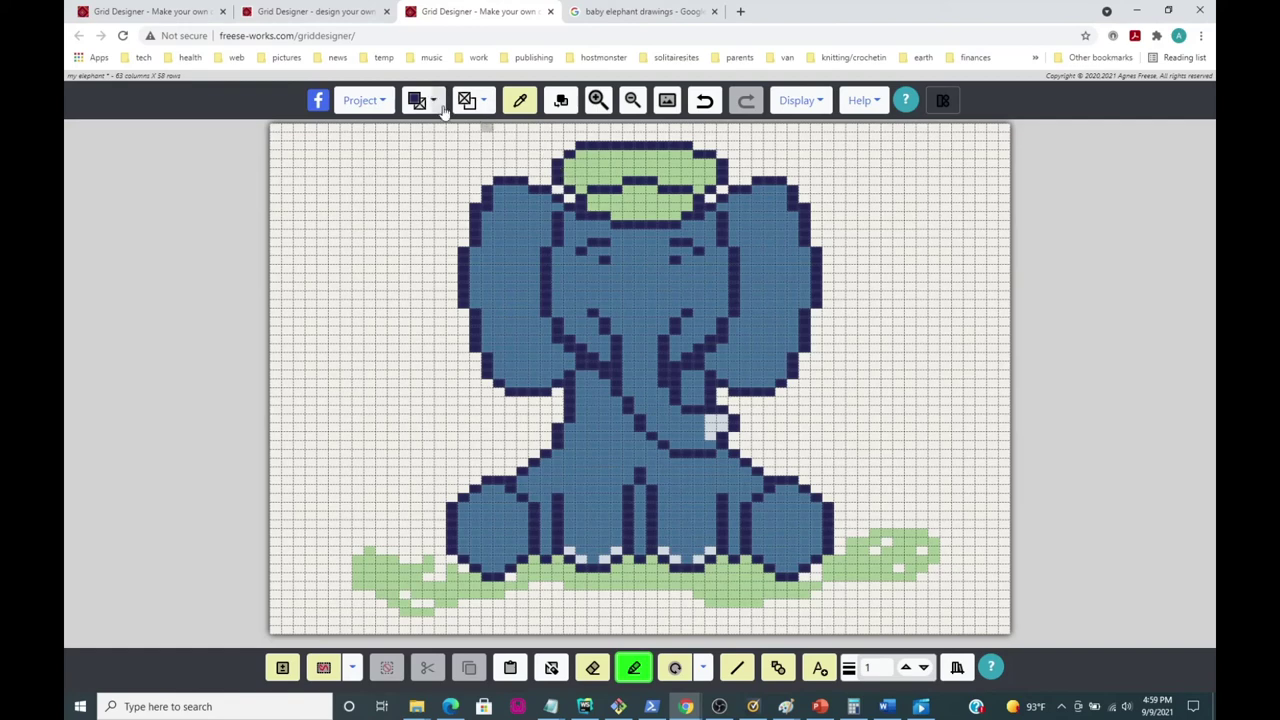
Step: Paint the gaps between the cap and both ears dark navy, and touch up the cap's right edge in light green
click(568, 195)
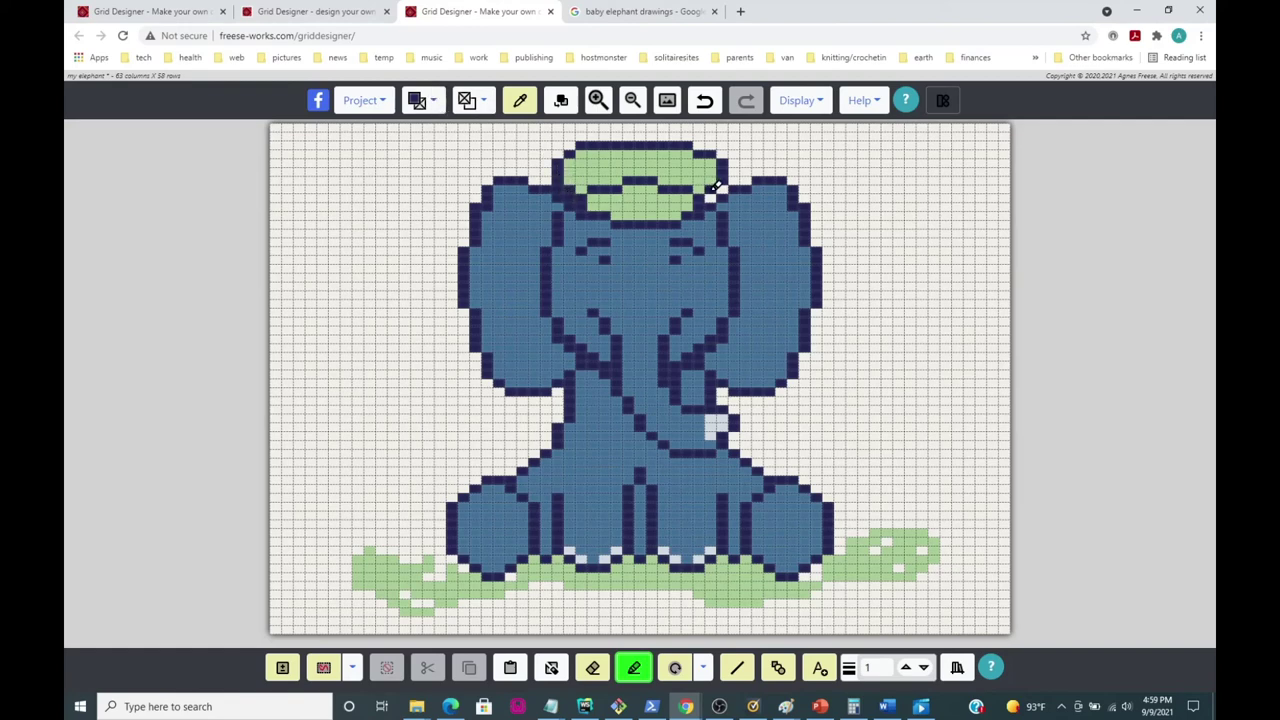
drag(708, 196, 722, 192)
click(432, 101)
click(383, 189)
click(706, 191)
Step: Check the tail on the finished baby elephant example in the other tab, and draw a short diagonal medium blue tail left of the body
click(122, 14)
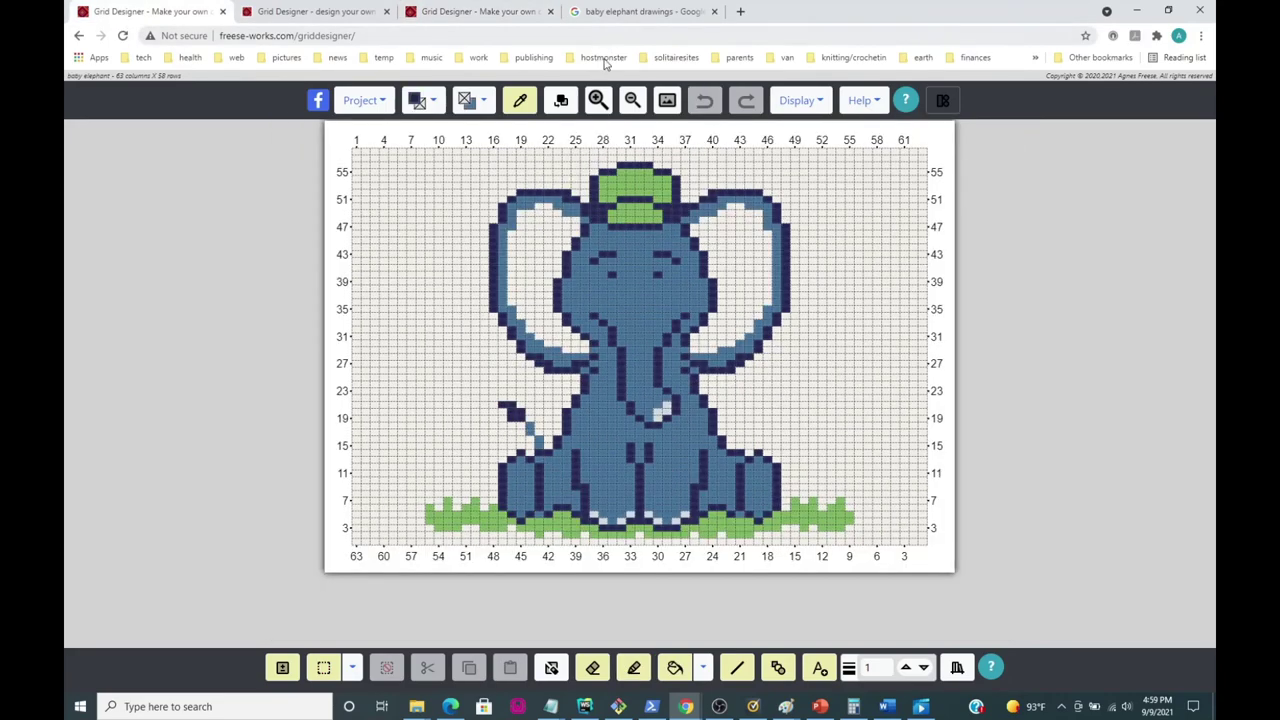
click(481, 14)
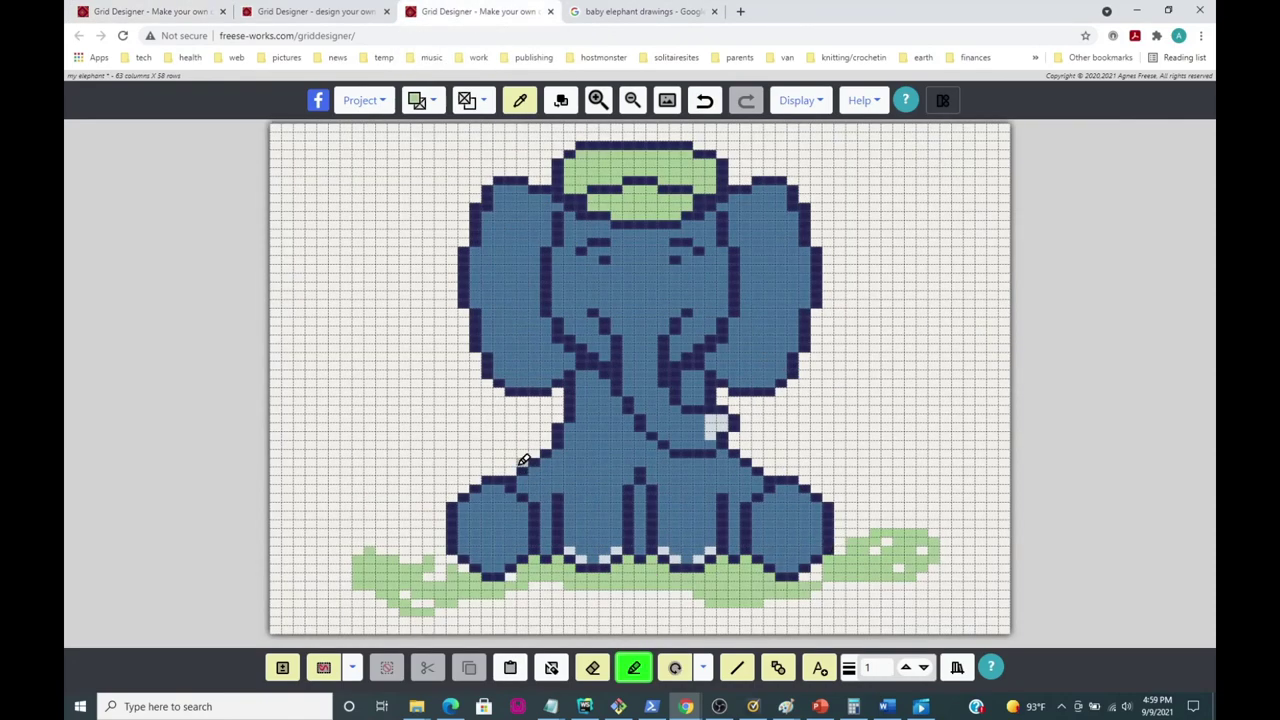
click(432, 101)
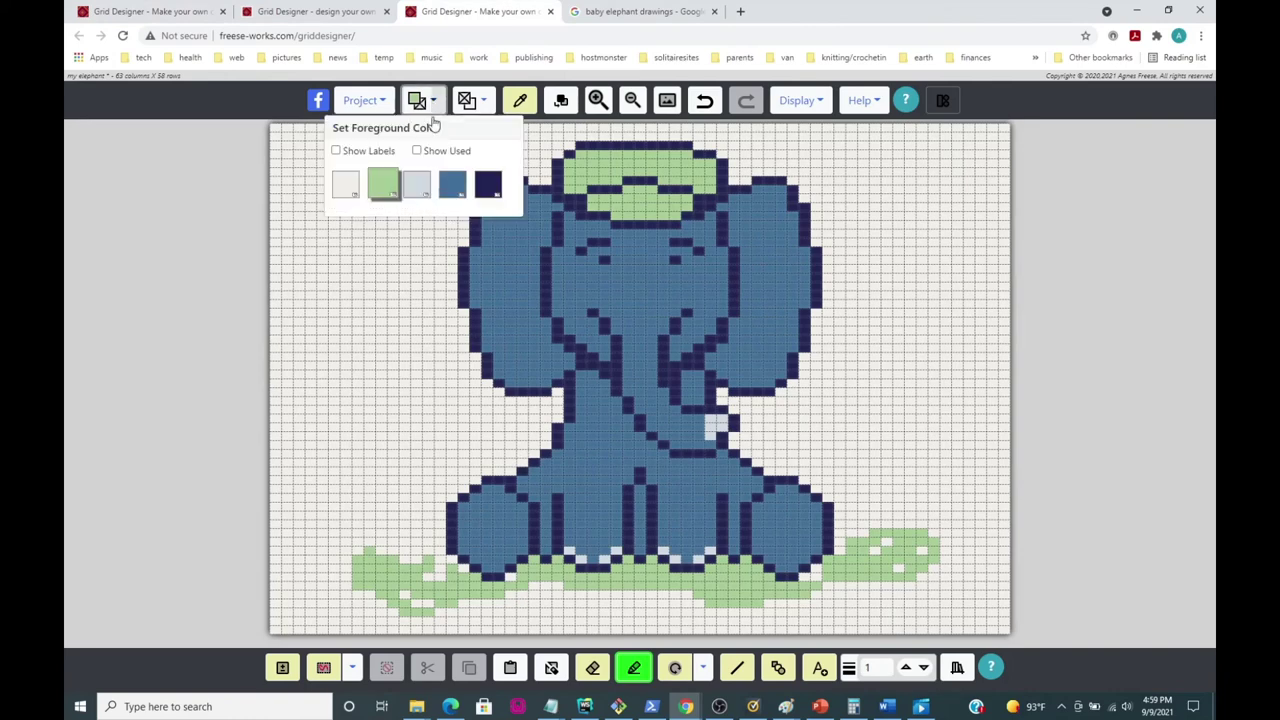
click(452, 190)
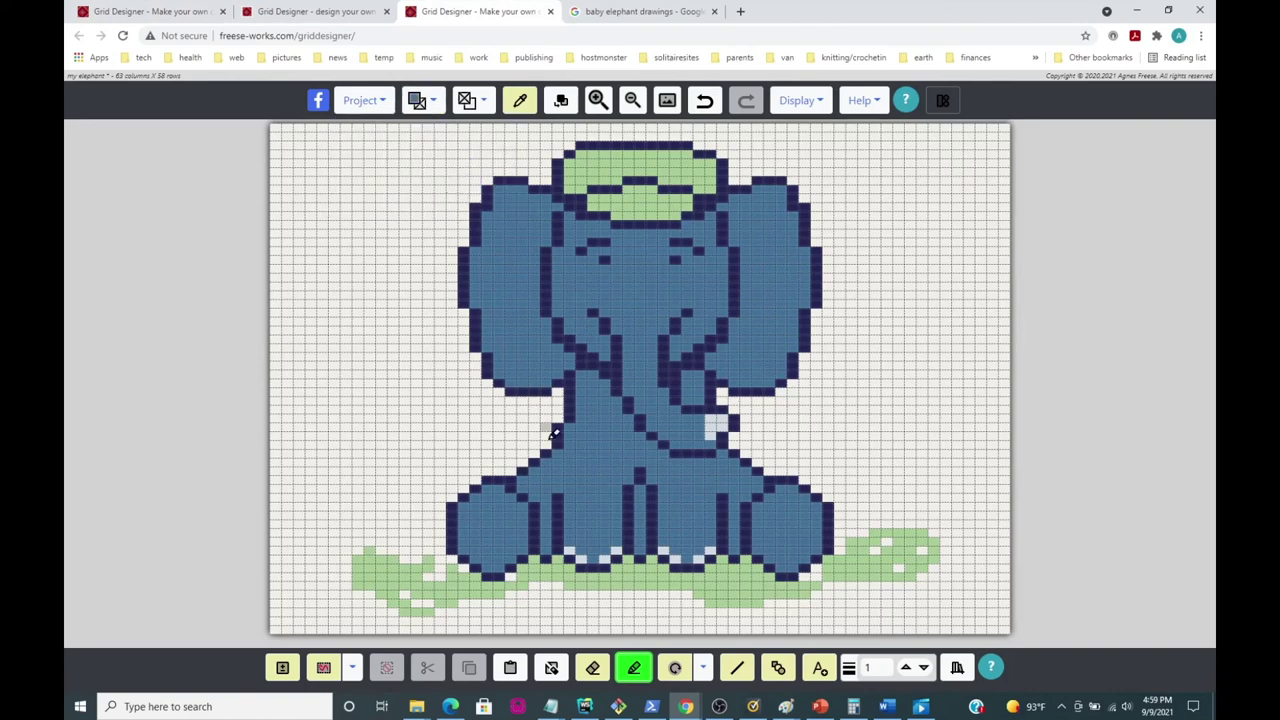
drag(527, 448, 509, 432)
Step: Add a dark navy tuft to the tip of the tail and thicken the tail's base in medium blue
click(434, 100)
click(488, 188)
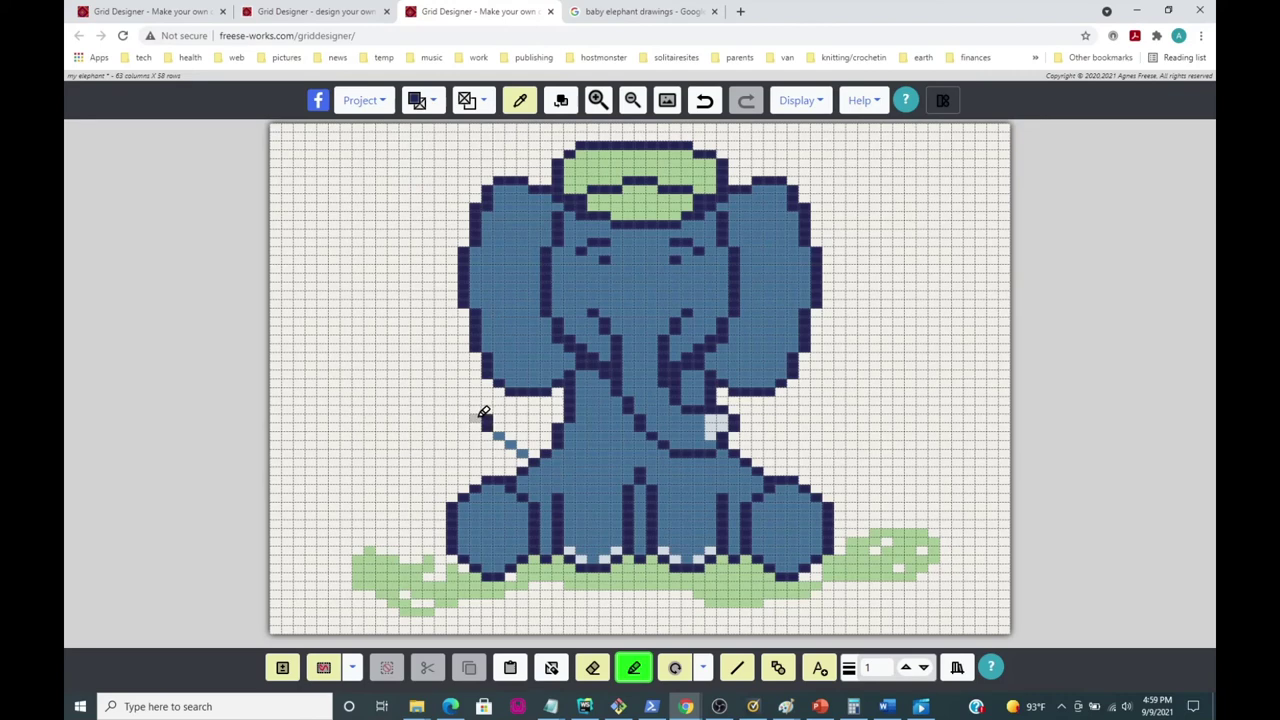
click(477, 418)
click(465, 410)
click(425, 100)
click(452, 184)
Step: Draw a pale blue-grey inner outline inside the left ear with the pencil
click(435, 110)
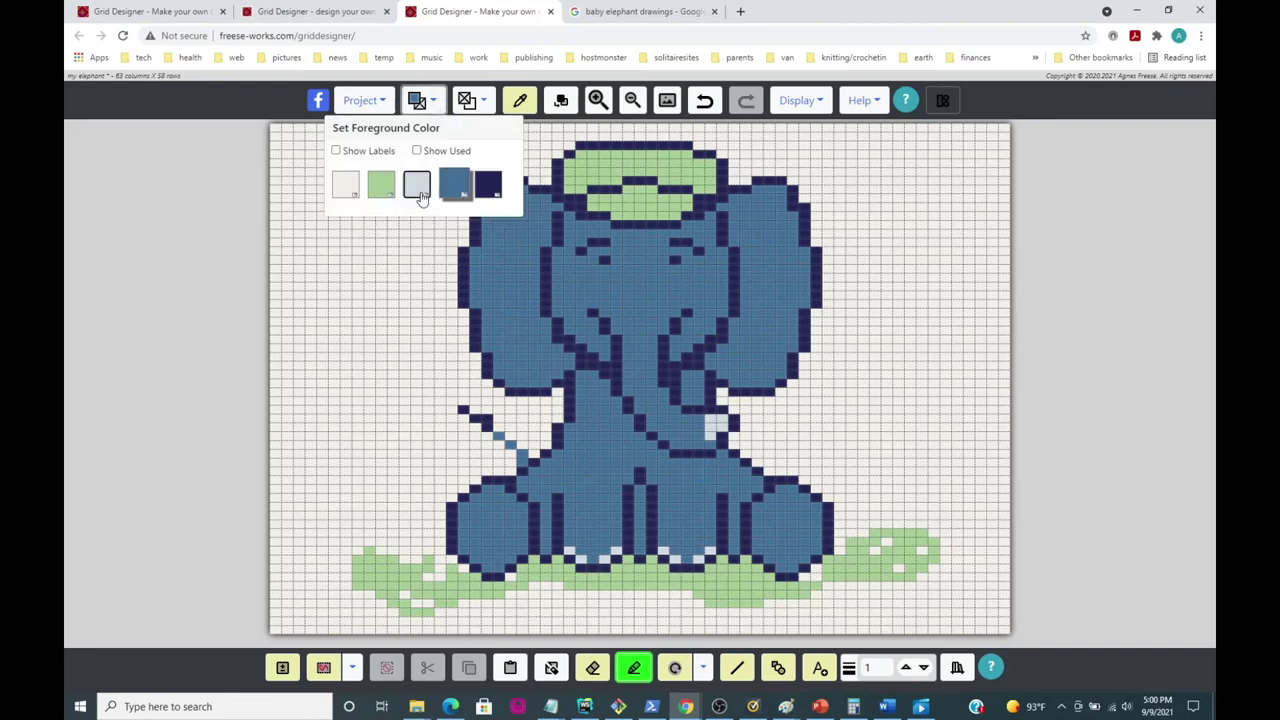
click(420, 189)
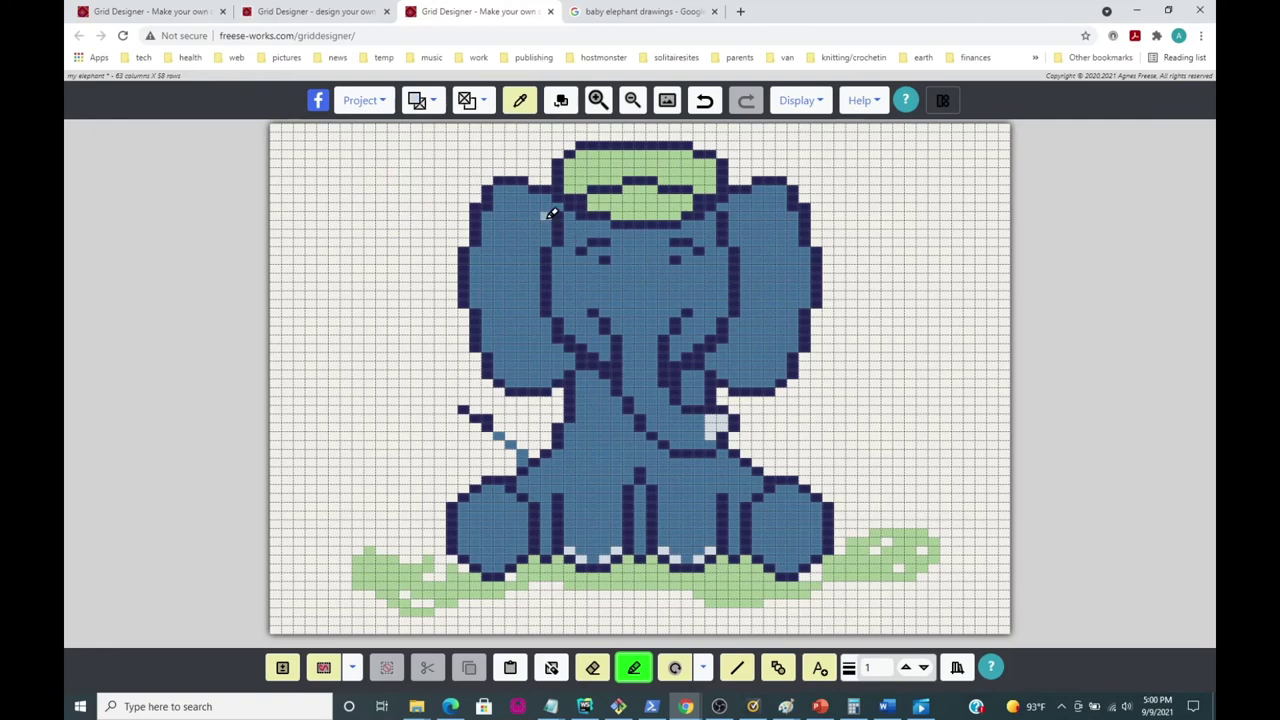
mouse_move(552, 214)
mouse_down()
mouse_move(512, 208)
mouse_move(494, 302)
mouse_move(522, 355)
mouse_move(548, 365)
mouse_move(566, 343)
mouse_up()
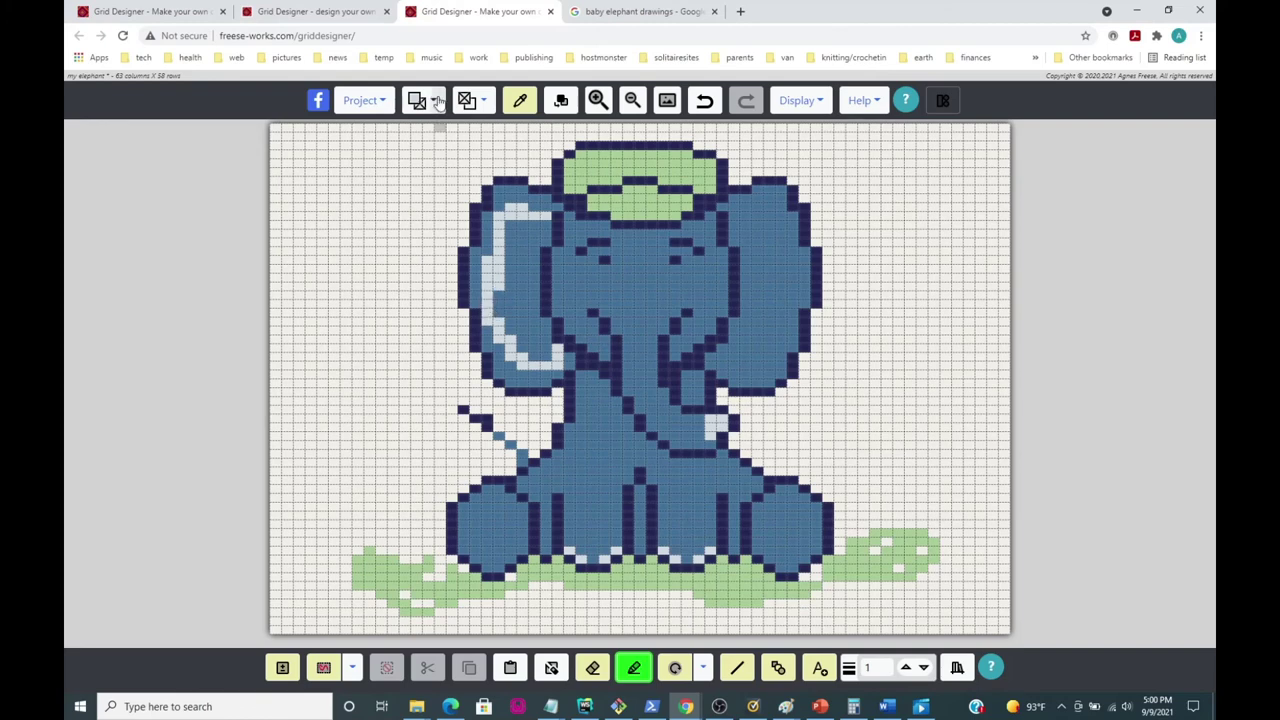
Step: Set the background color to medium blue and clean up stray cells along the left ear's inner outline
click(484, 104)
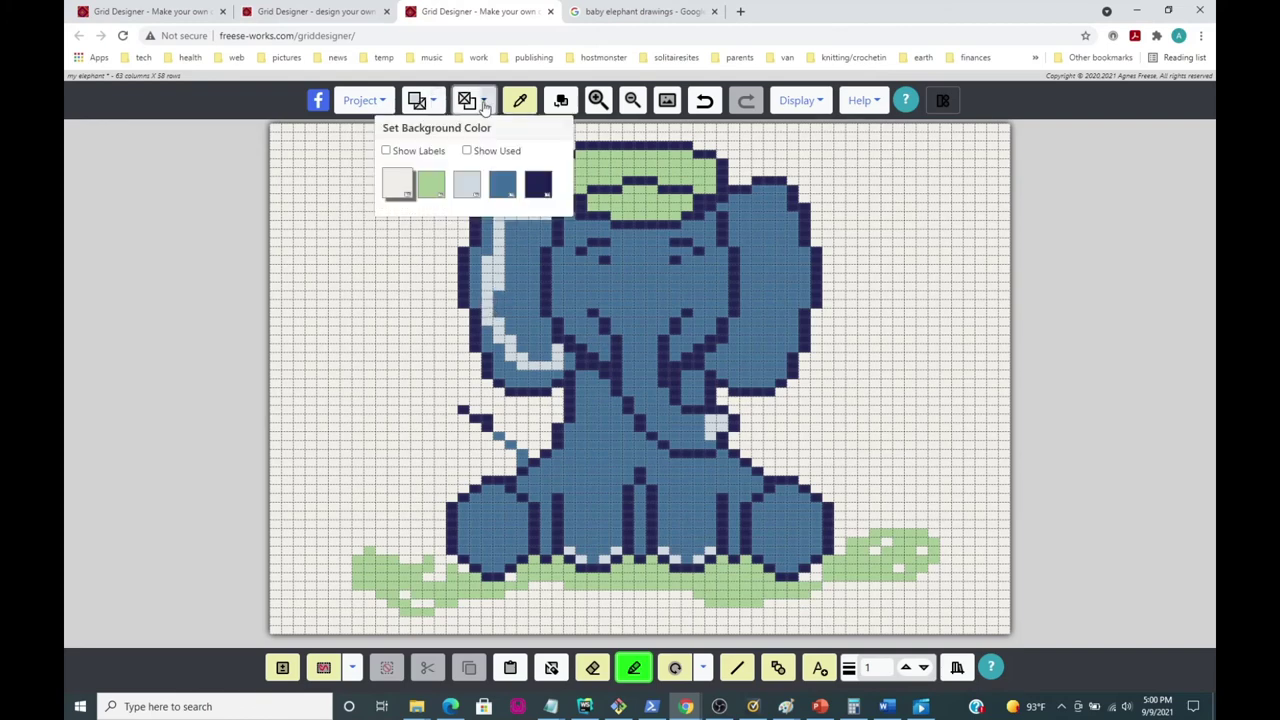
click(503, 188)
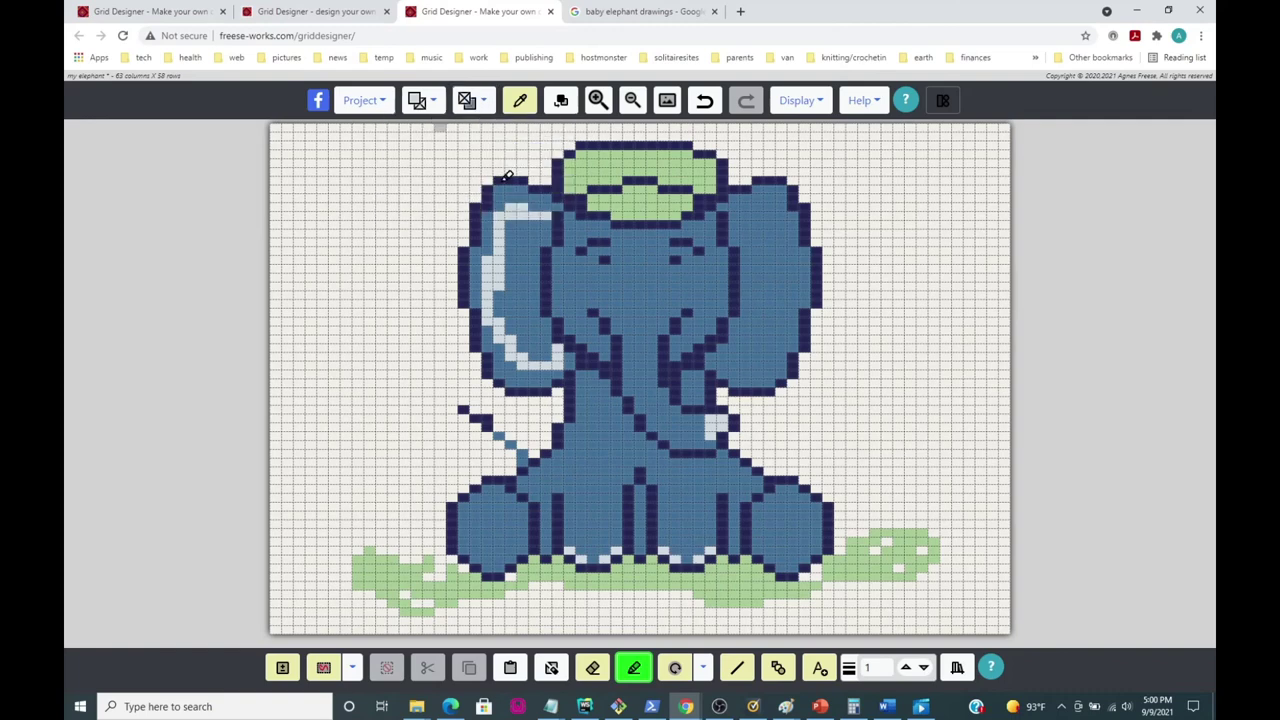
click(491, 296)
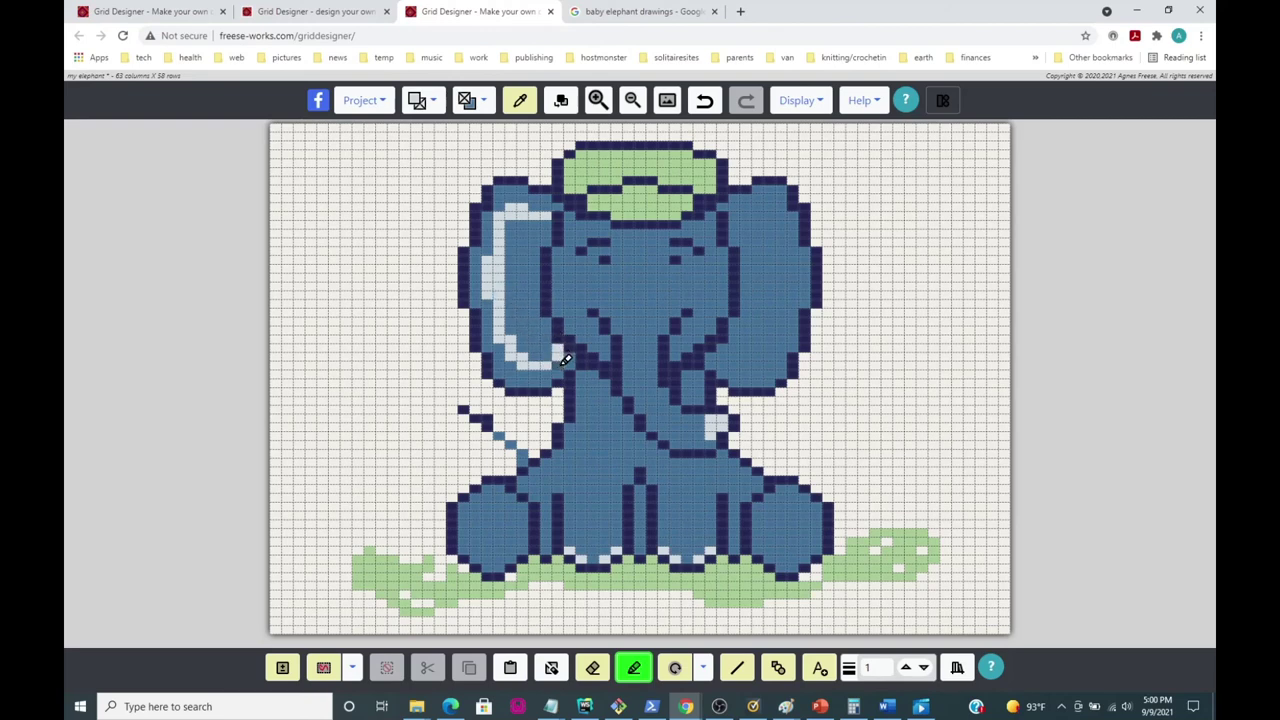
drag(502, 208, 514, 206)
Step: Fill the inside of the left ear solid pale blue-grey
click(703, 668)
click(662, 574)
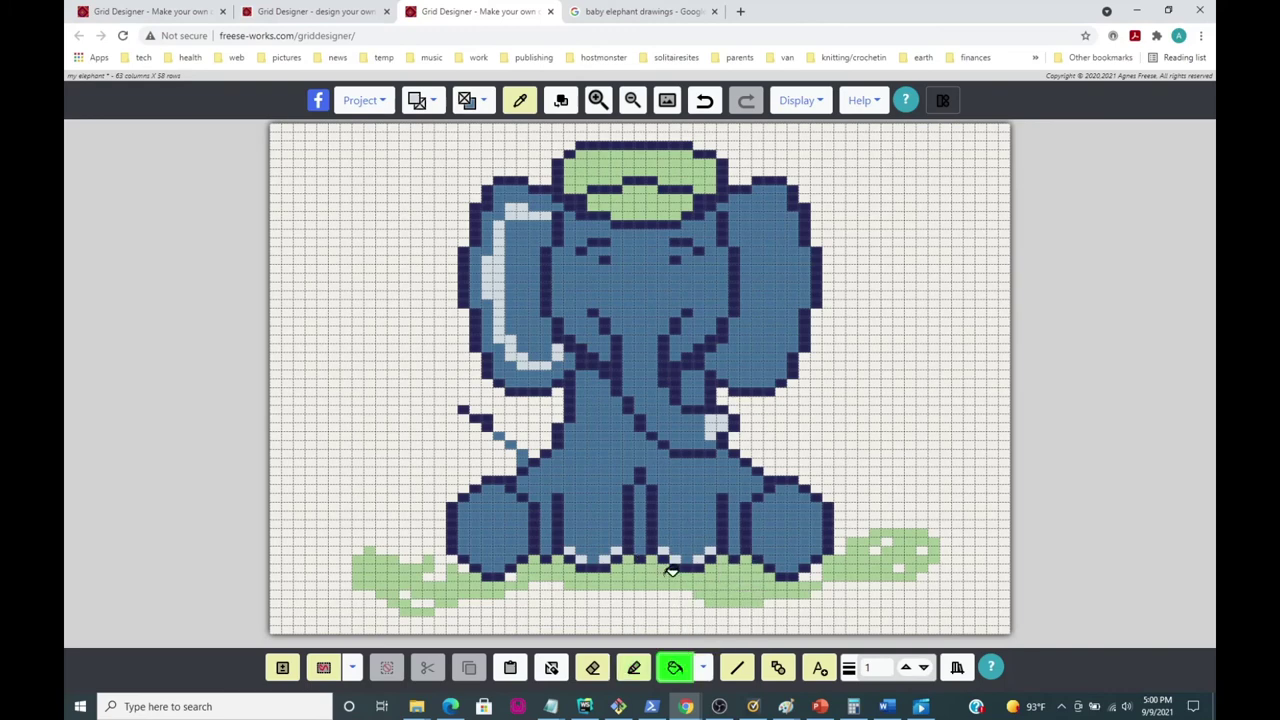
click(528, 266)
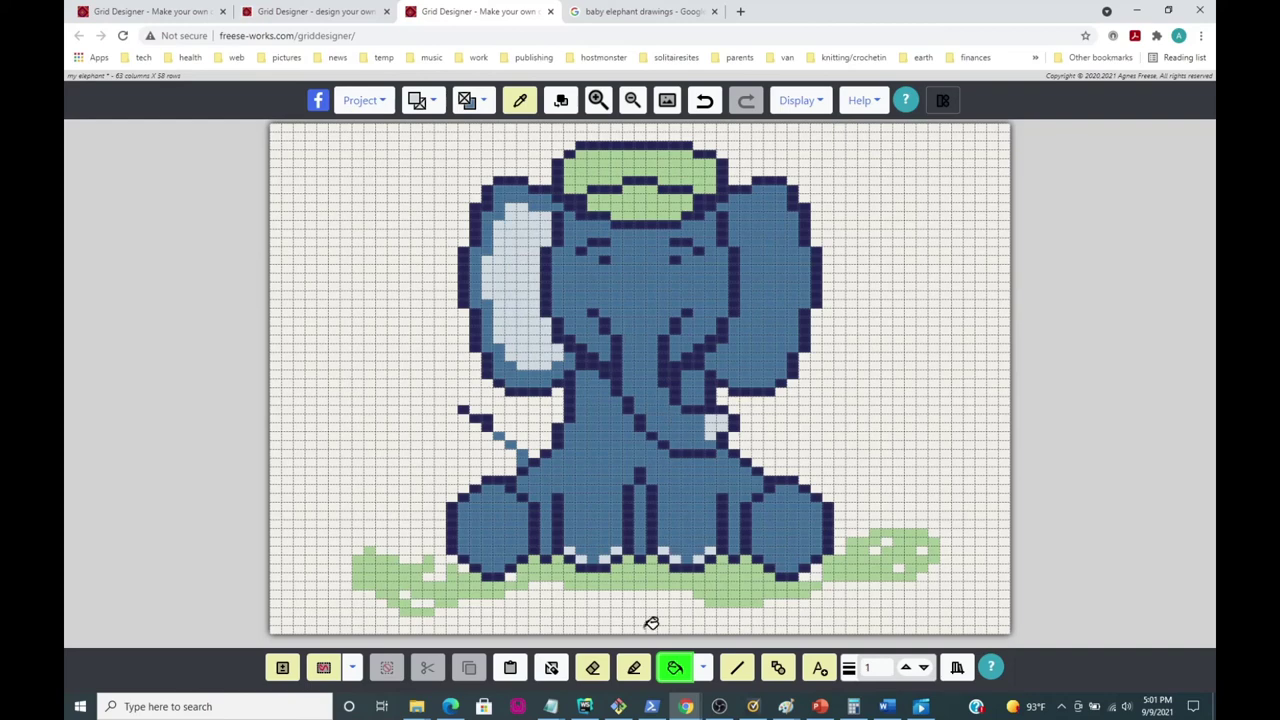
Step: Draw a pale blue-grey inner outline inside the right ear with the pencil and set the background color to off-white
click(633, 667)
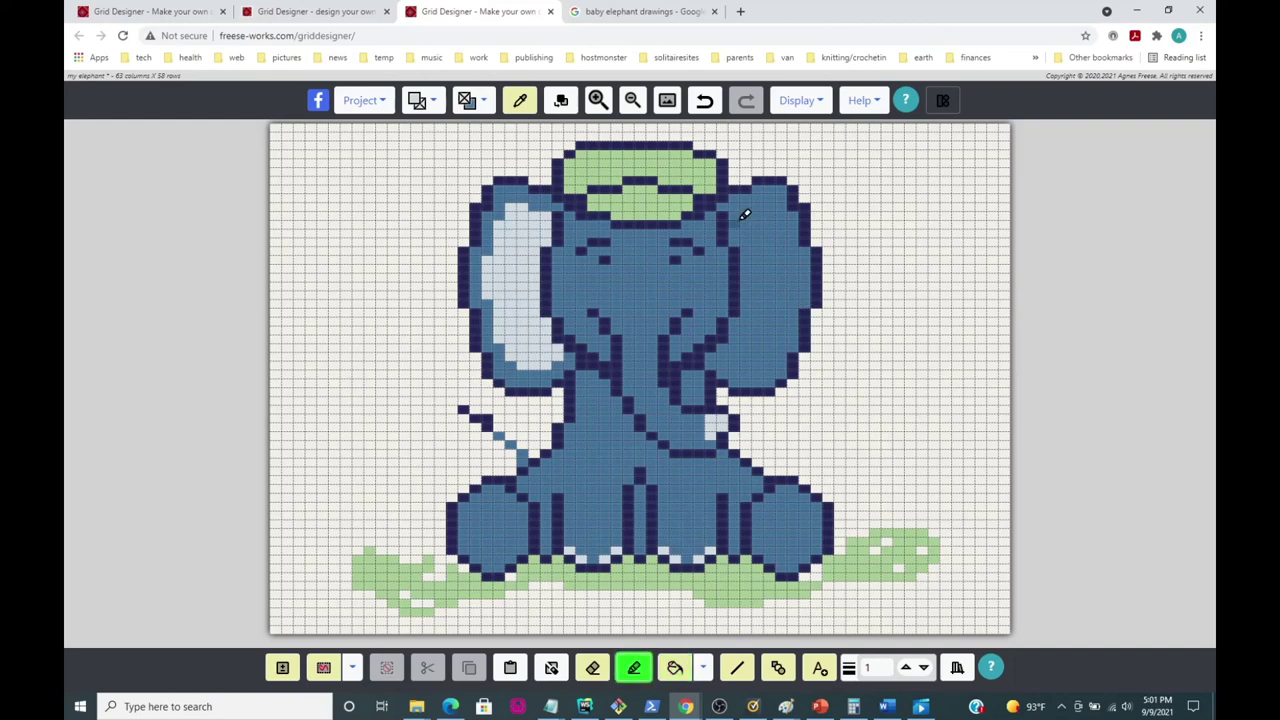
mouse_move(742, 215)
mouse_down()
mouse_move(767, 206)
mouse_move(782, 218)
mouse_move(791, 311)
mouse_move(765, 362)
mouse_move(712, 348)
mouse_move(764, 371)
mouse_move(722, 349)
mouse_move(738, 343)
mouse_move(766, 363)
mouse_move(787, 342)
mouse_move(799, 246)
mouse_move(789, 211)
mouse_move(766, 203)
mouse_up()
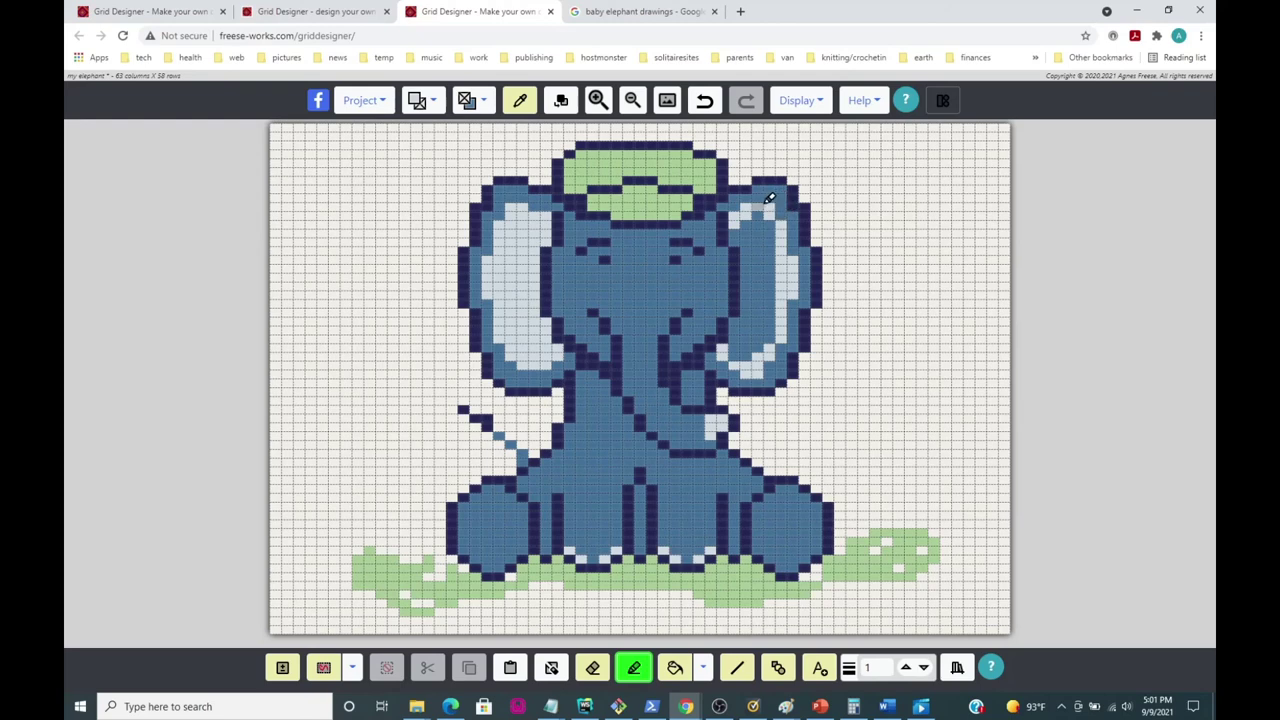
click(486, 102)
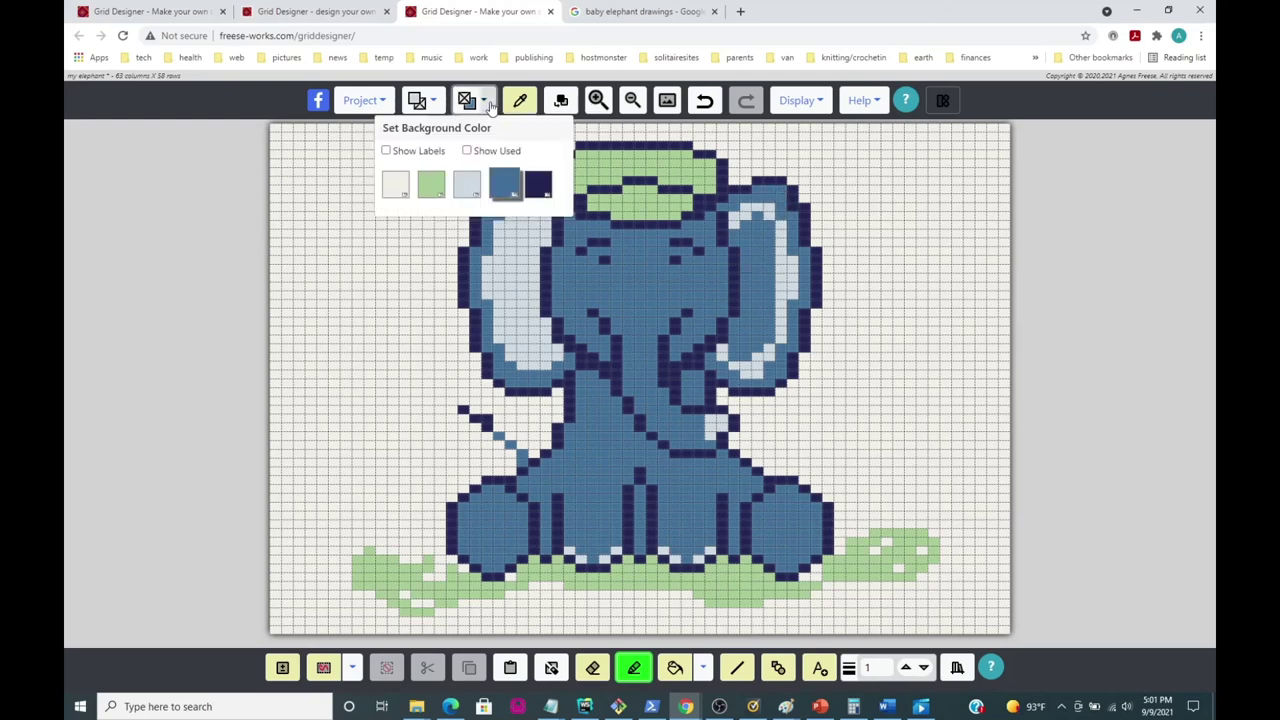
click(396, 185)
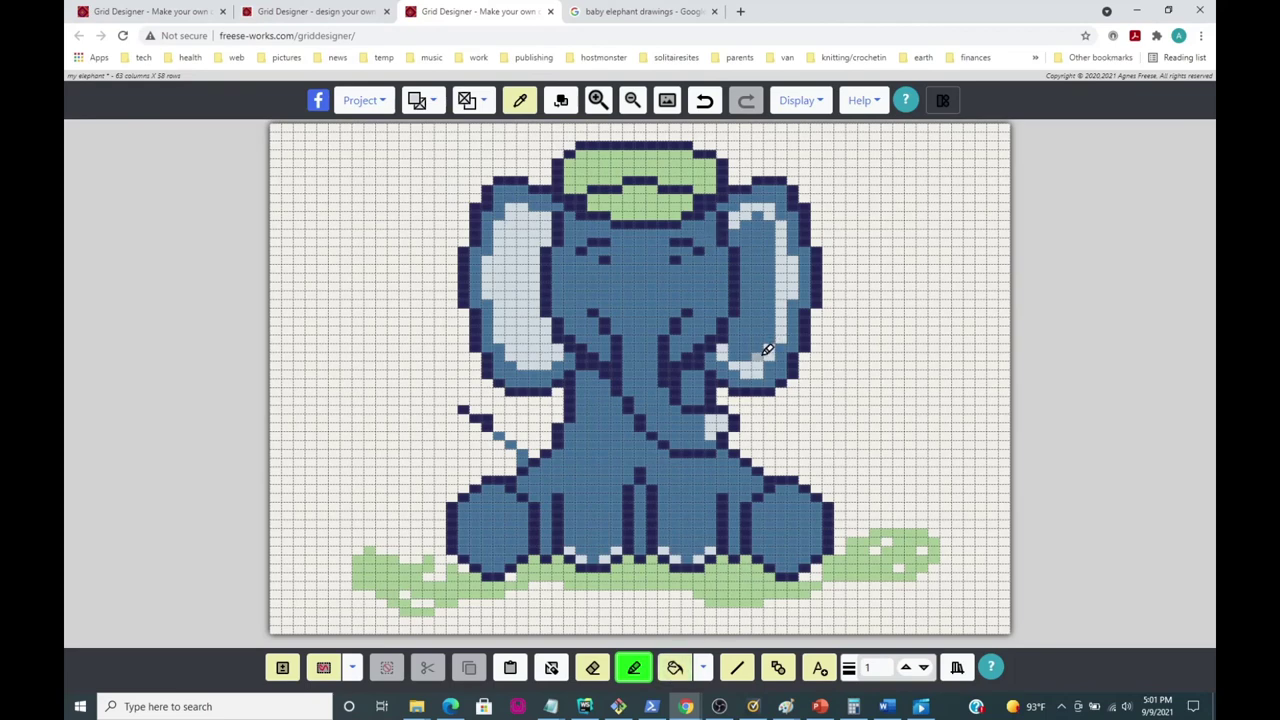
Step: Fill the inside of the right ear solid pale blue-grey, and recolor both inner ears off-white with the fill tool
click(674, 667)
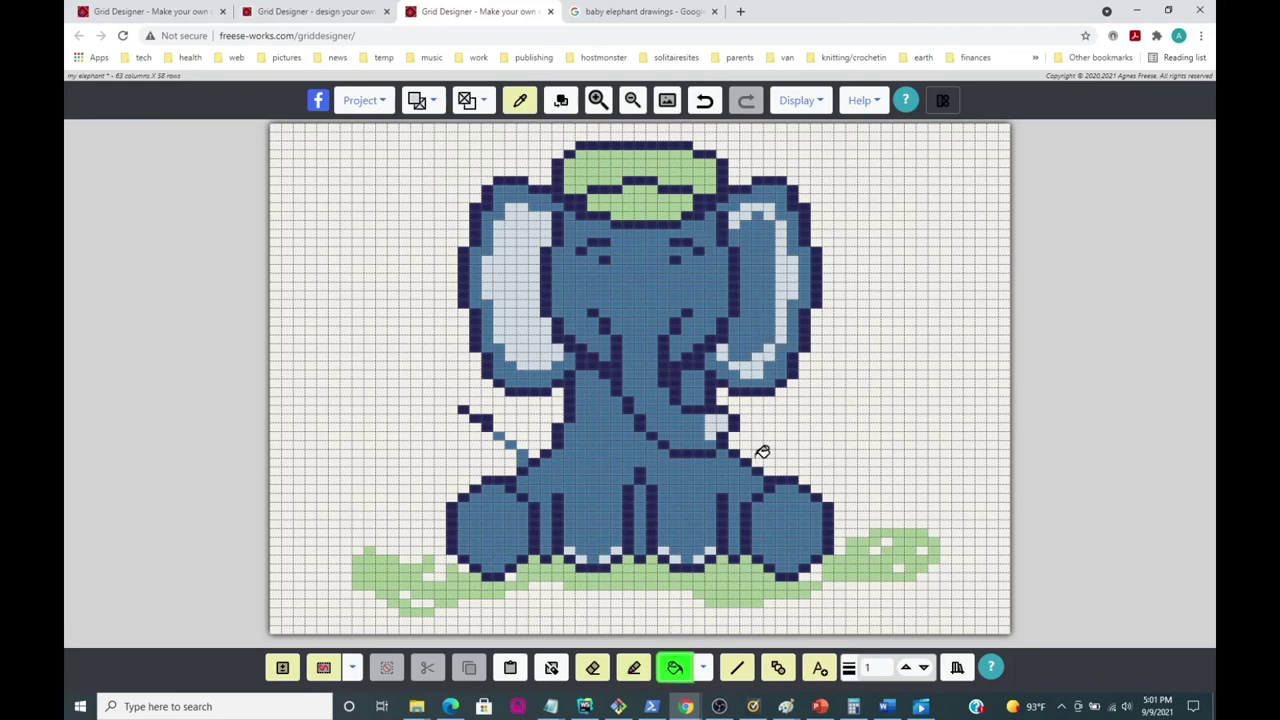
click(766, 253)
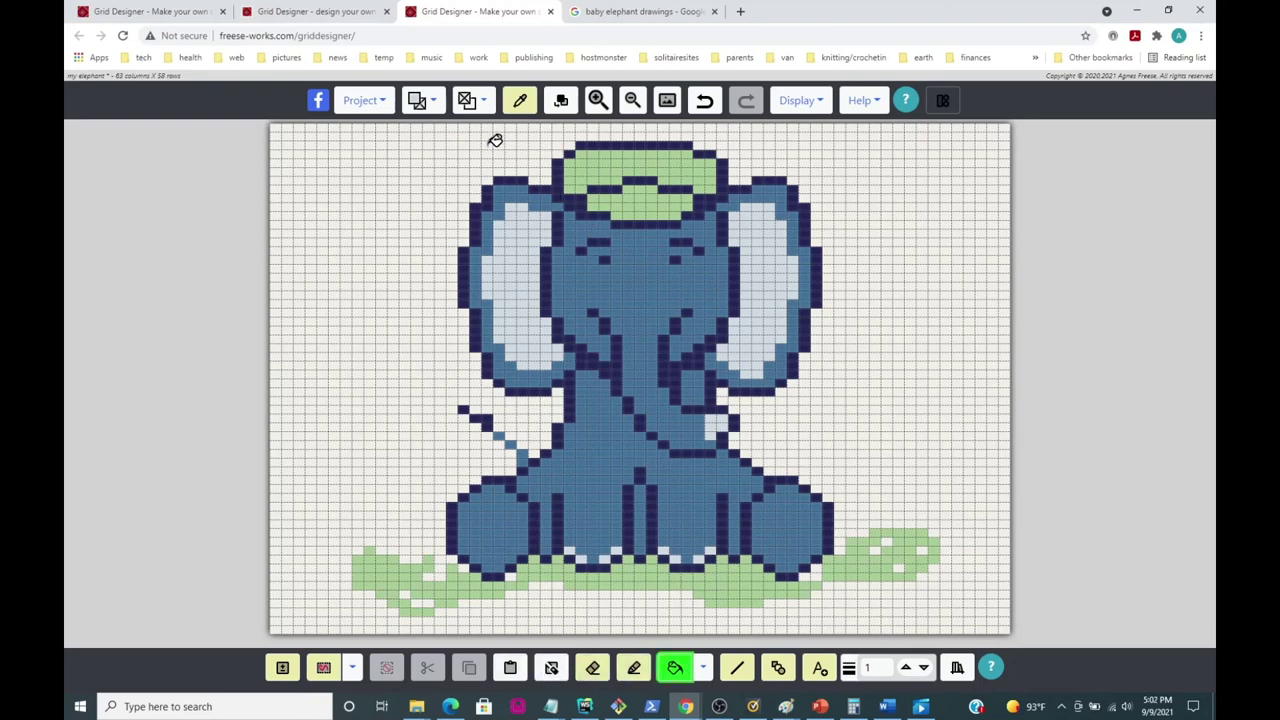
click(516, 254)
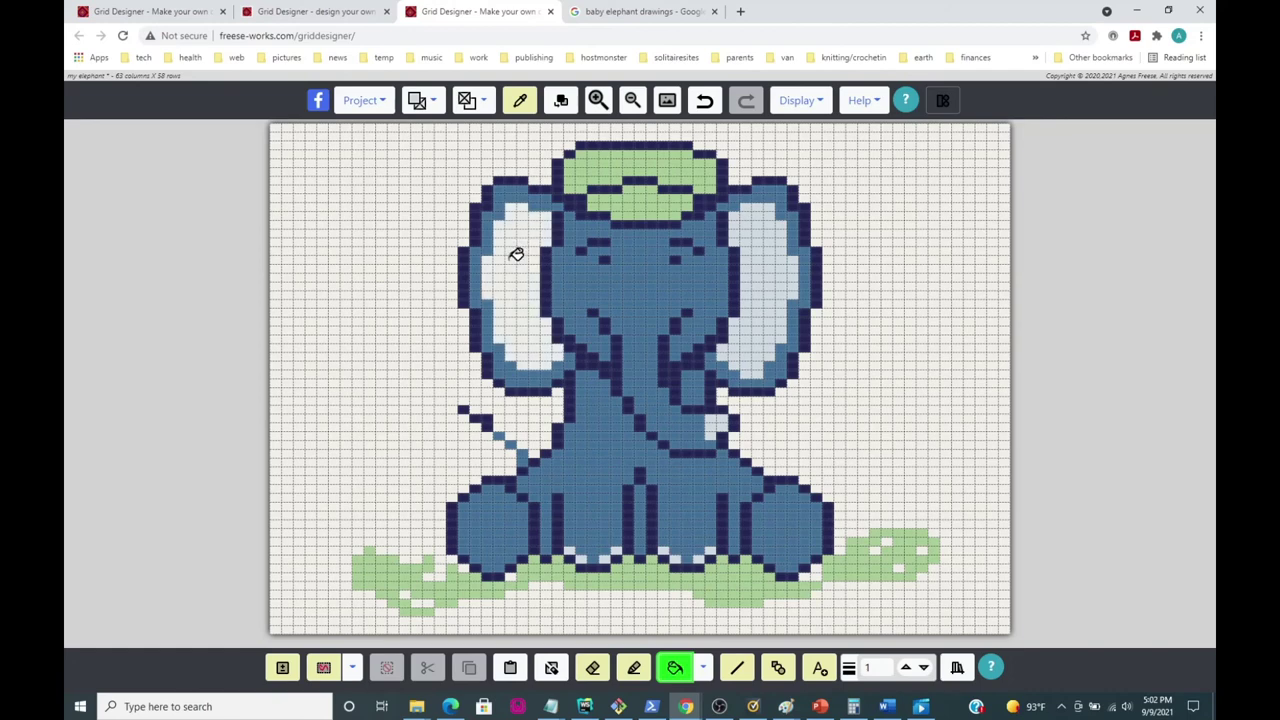
click(779, 266)
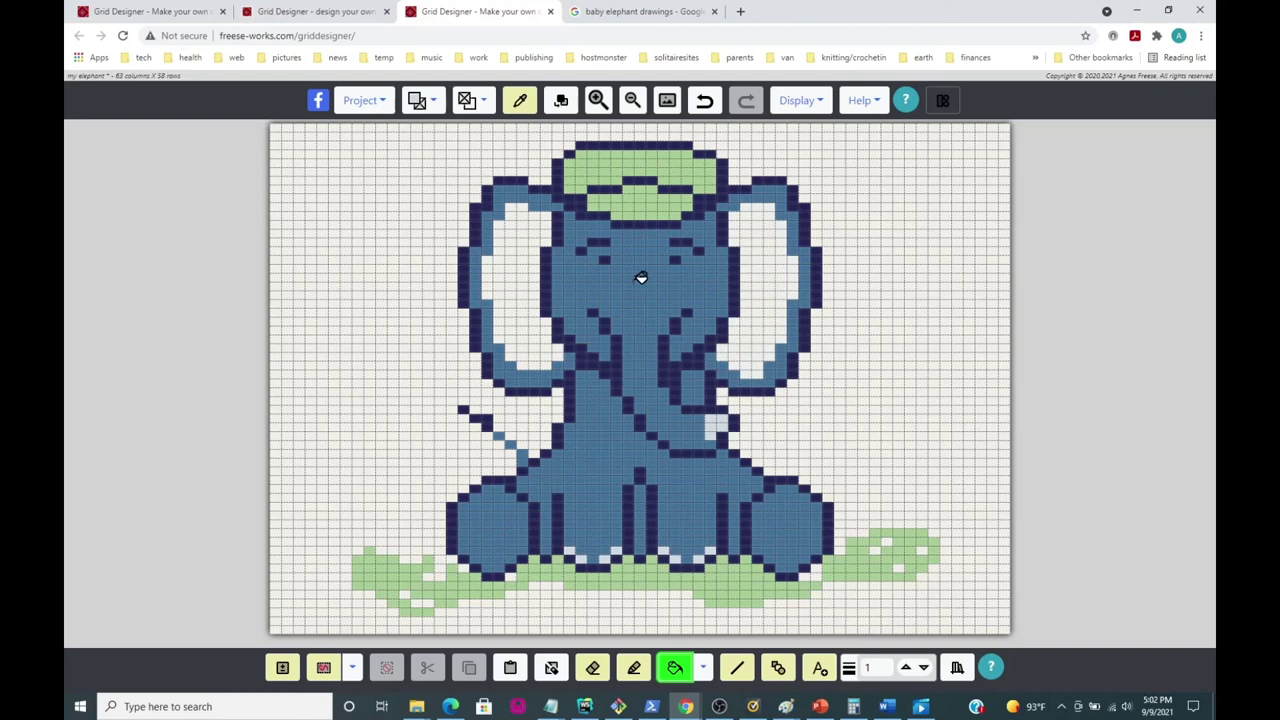